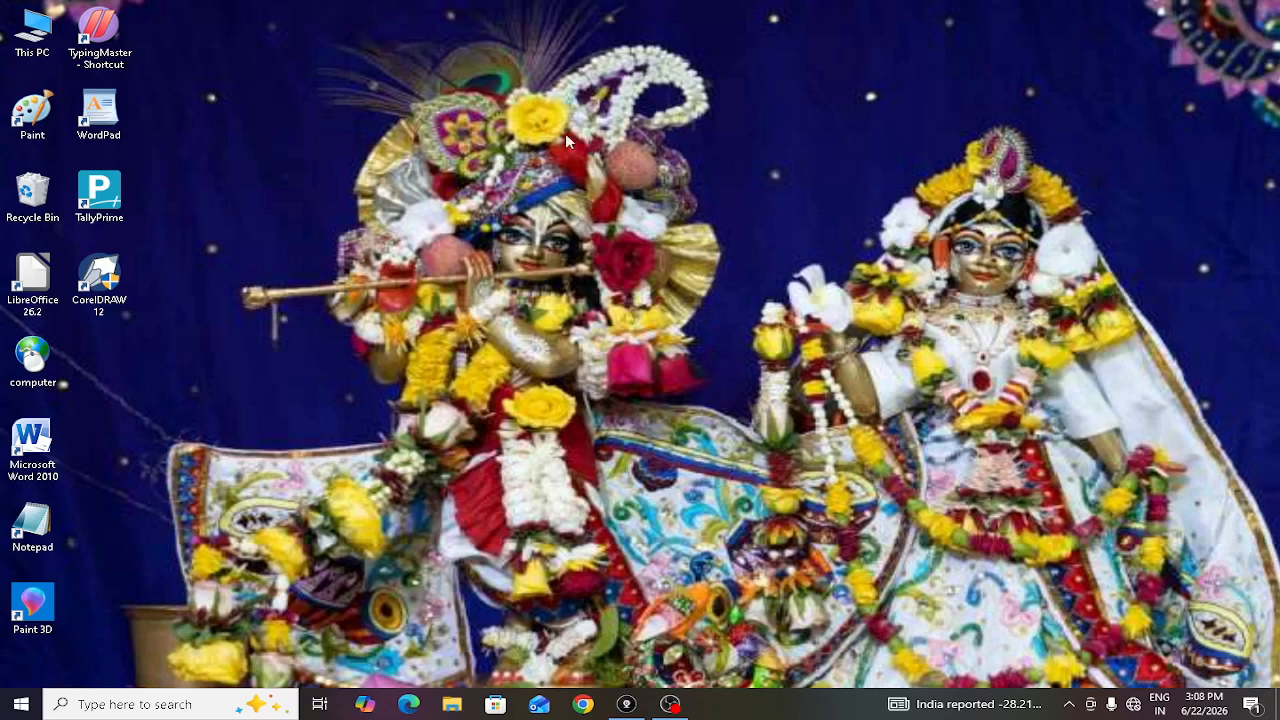
- Open Microsoft Word 2010 with a blank document
{"action": "left_click", "coordinate": [33, 459]}
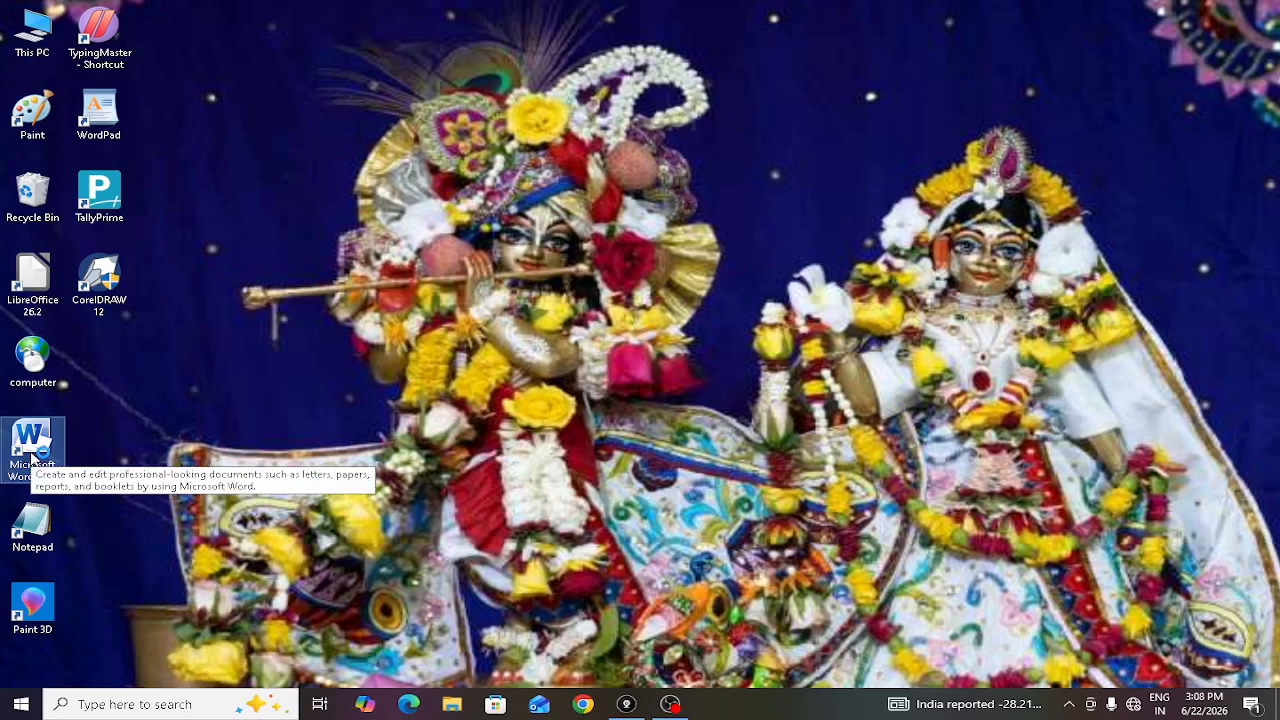
{"action": "double_click", "coordinate": [48, 445]}
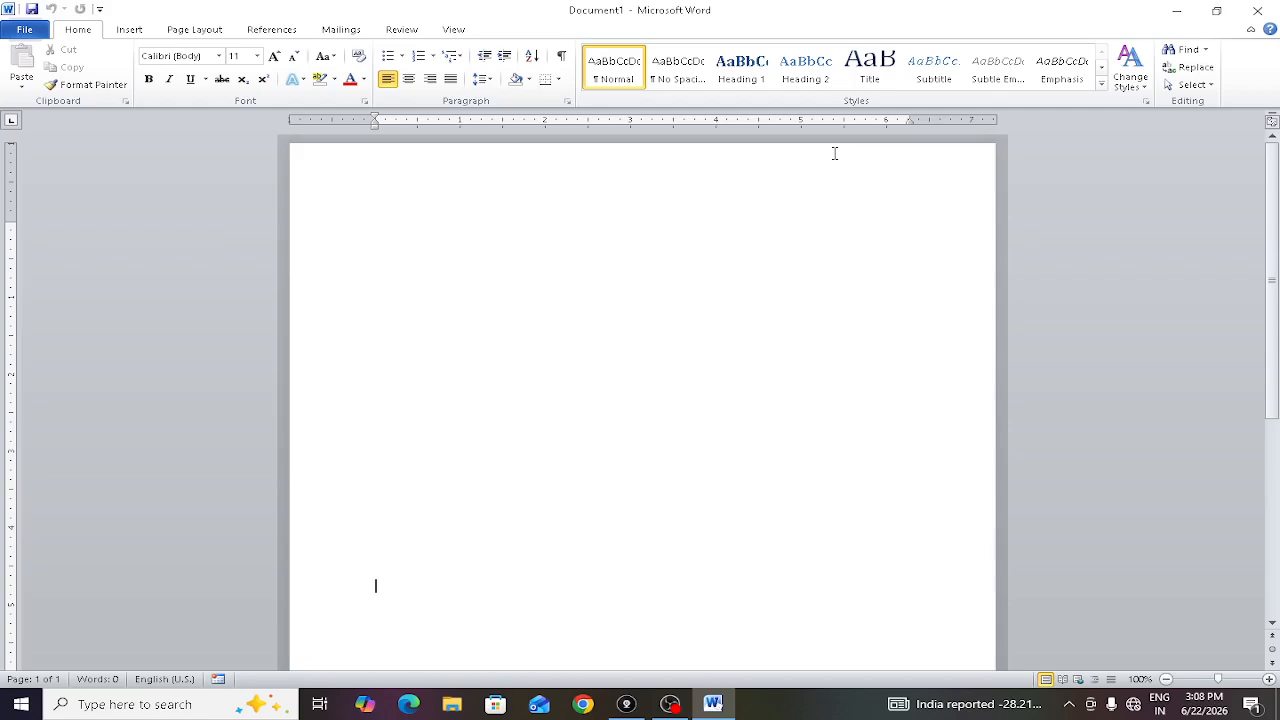
{"action": "left_click", "coordinate": [26, 31]}
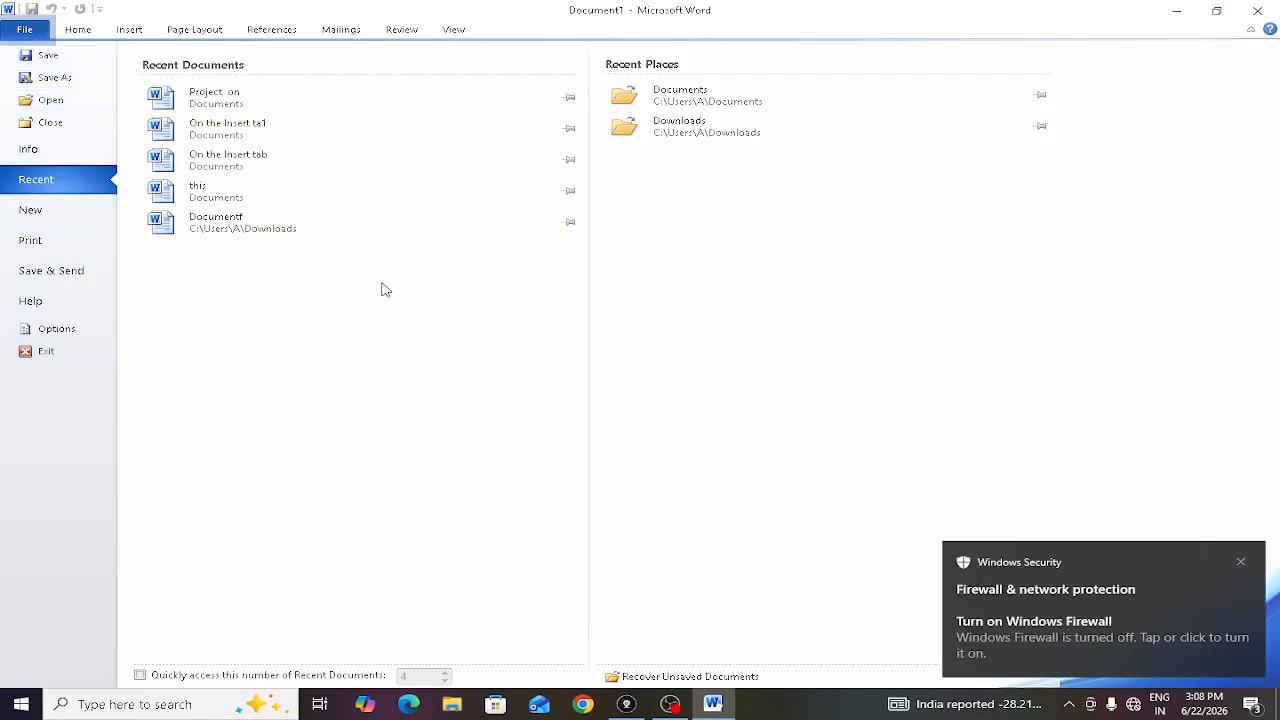
{"action": "left_click", "coordinate": [78, 29]}
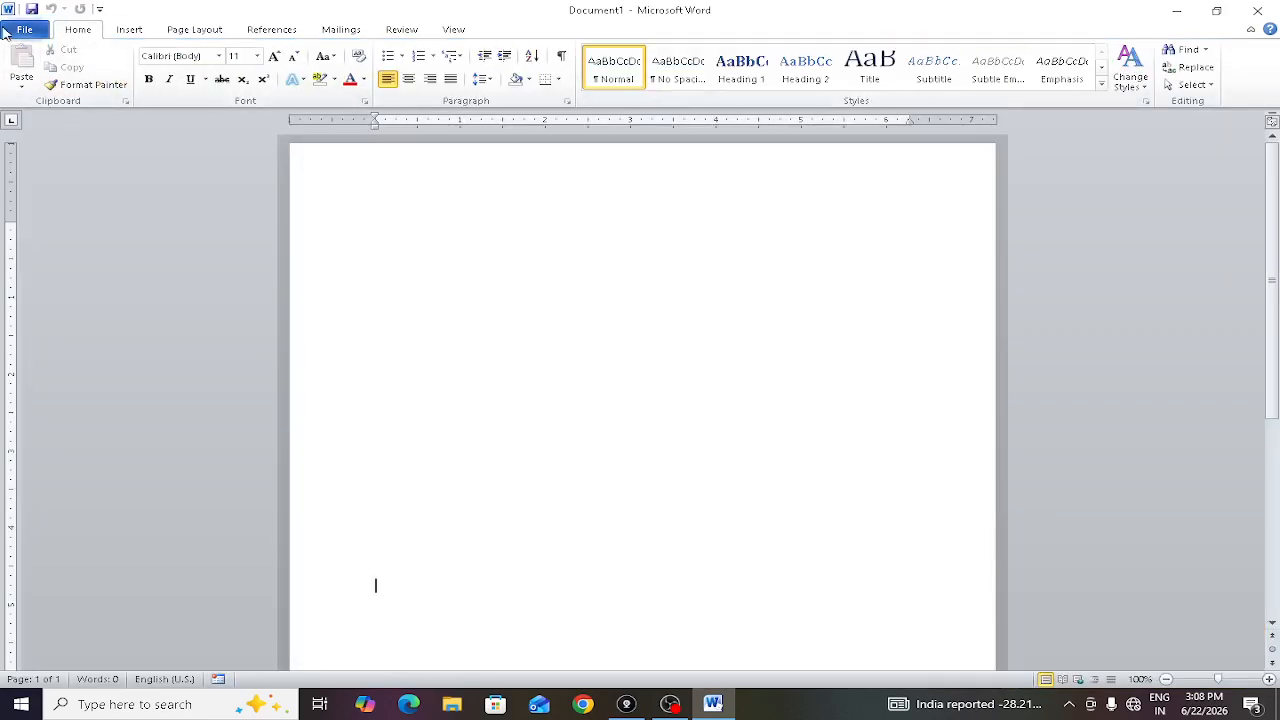
{"action": "left_click", "coordinate": [6, 32]}
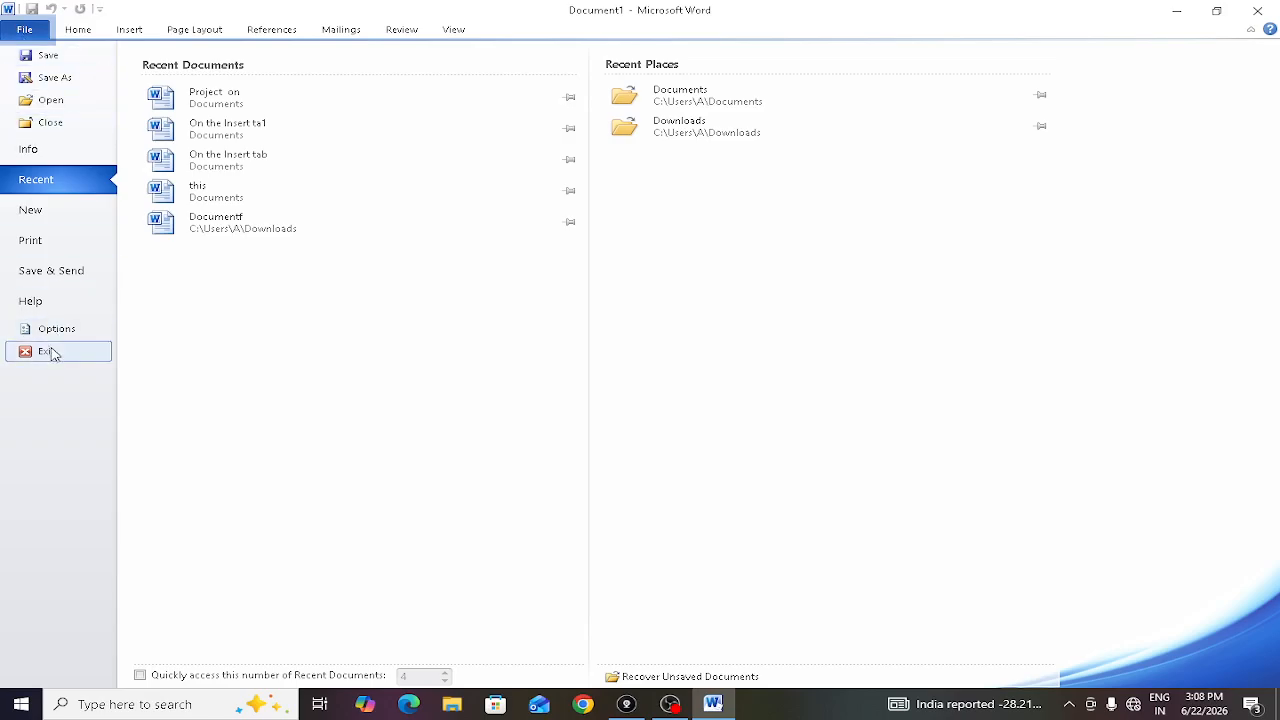
{"action": "left_click", "coordinate": [76, 30]}
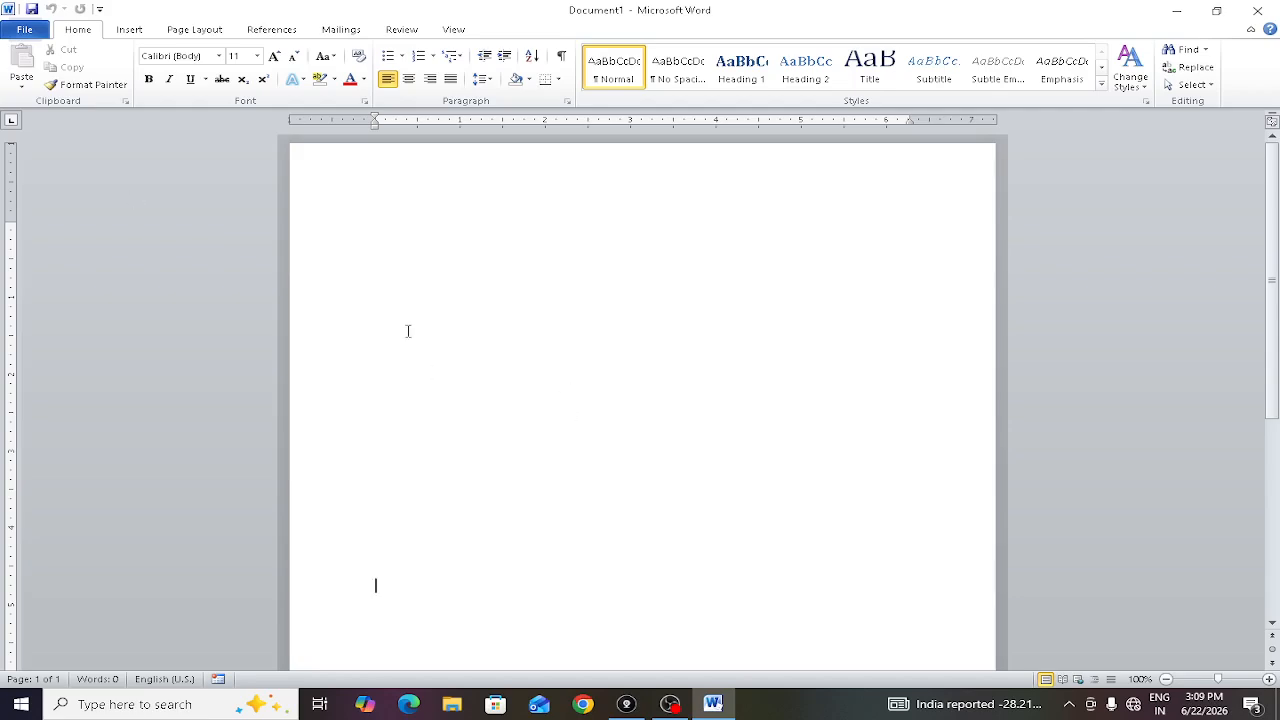
- Fill the blank document with sample paragraphs using the =rand() function
{"action": "type", "text": "="}
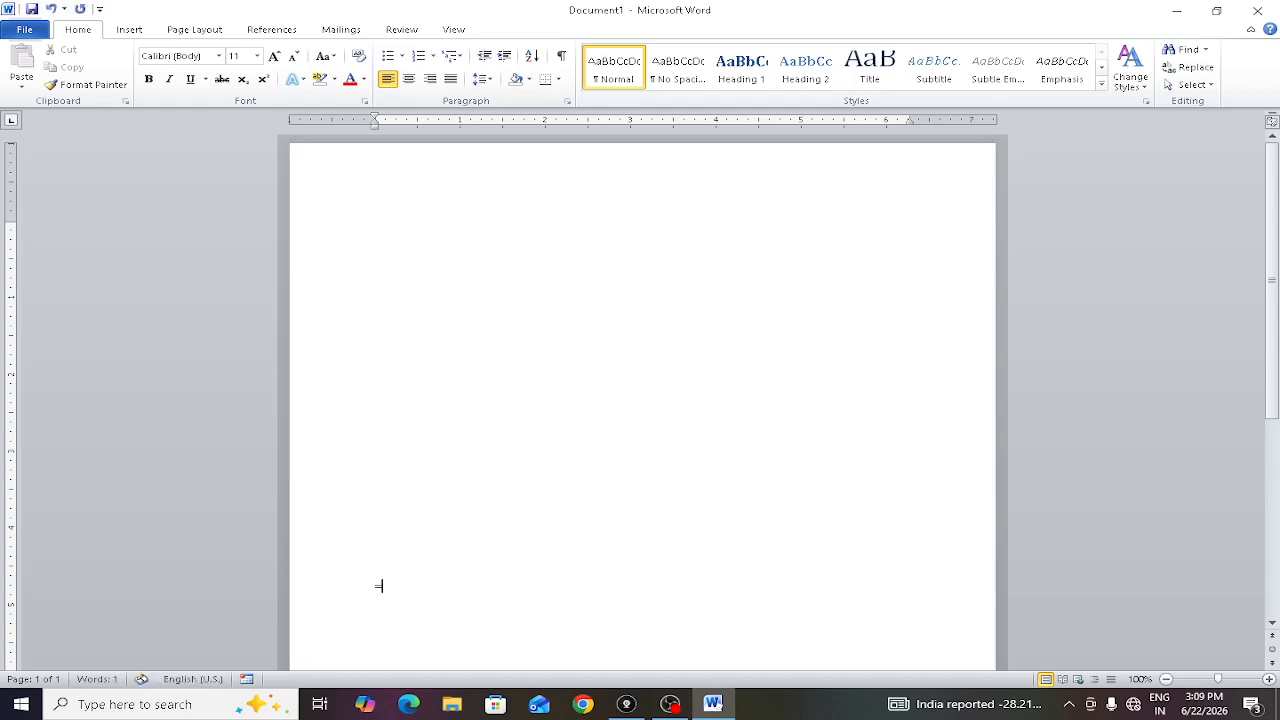
{"action": "type", "text": "rand("}
{"action": "key", "text": "Return"}
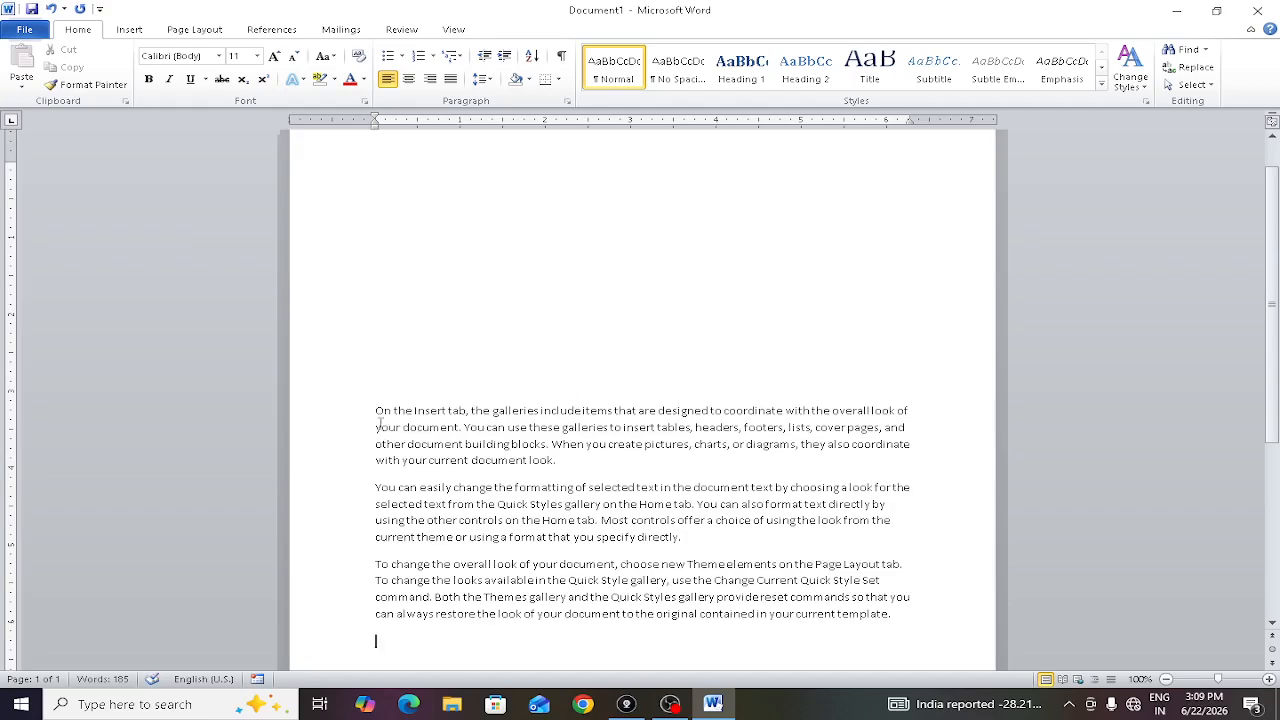
- Copy "On the Insert tab" and "current document look." one after the other from the first paragraph
{"action": "left_click_drag", "start_coordinate": [377, 408], "coordinate": [463, 408]}
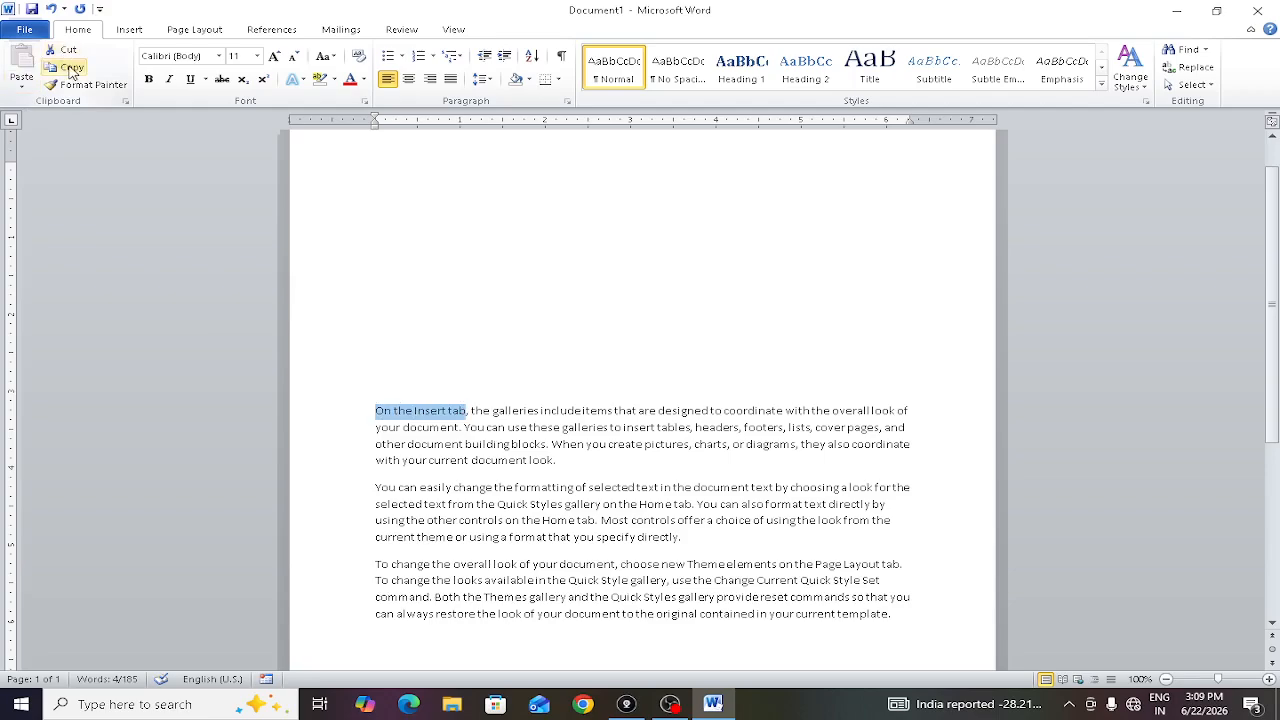
{"action": "left_click", "coordinate": [66, 67]}
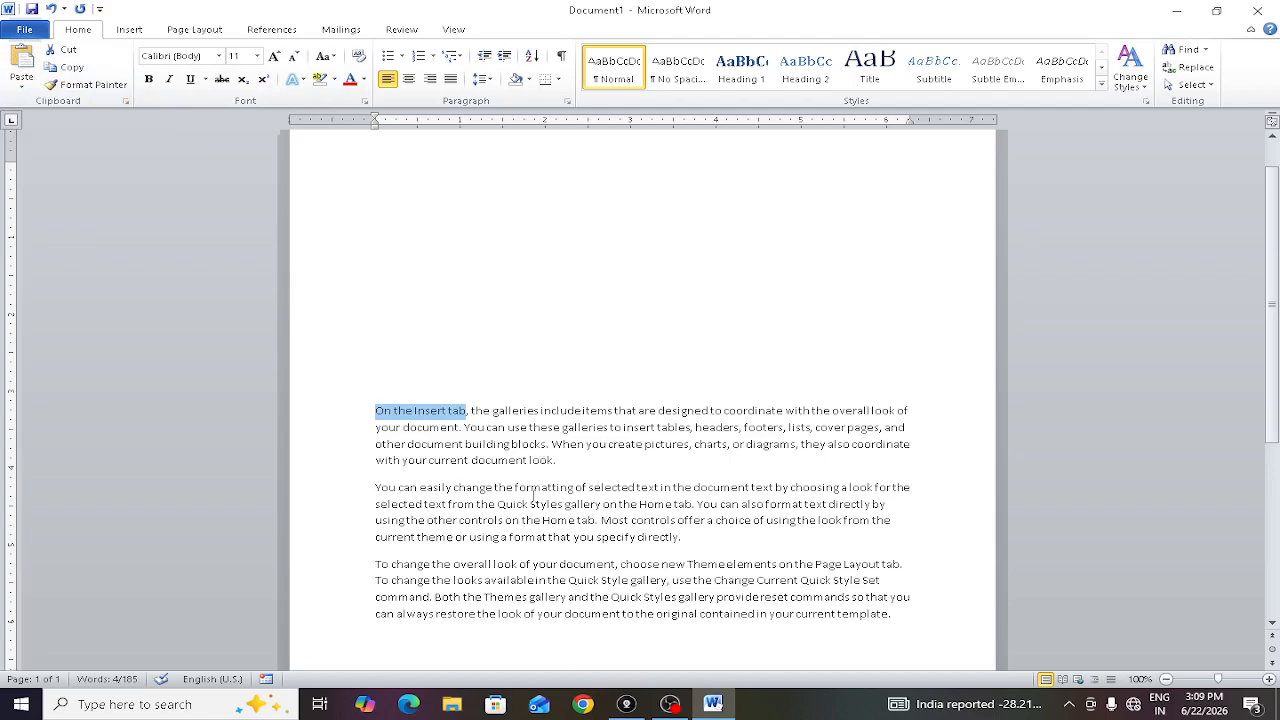
{"action": "left_click_drag", "start_coordinate": [563, 460], "coordinate": [468, 466]}
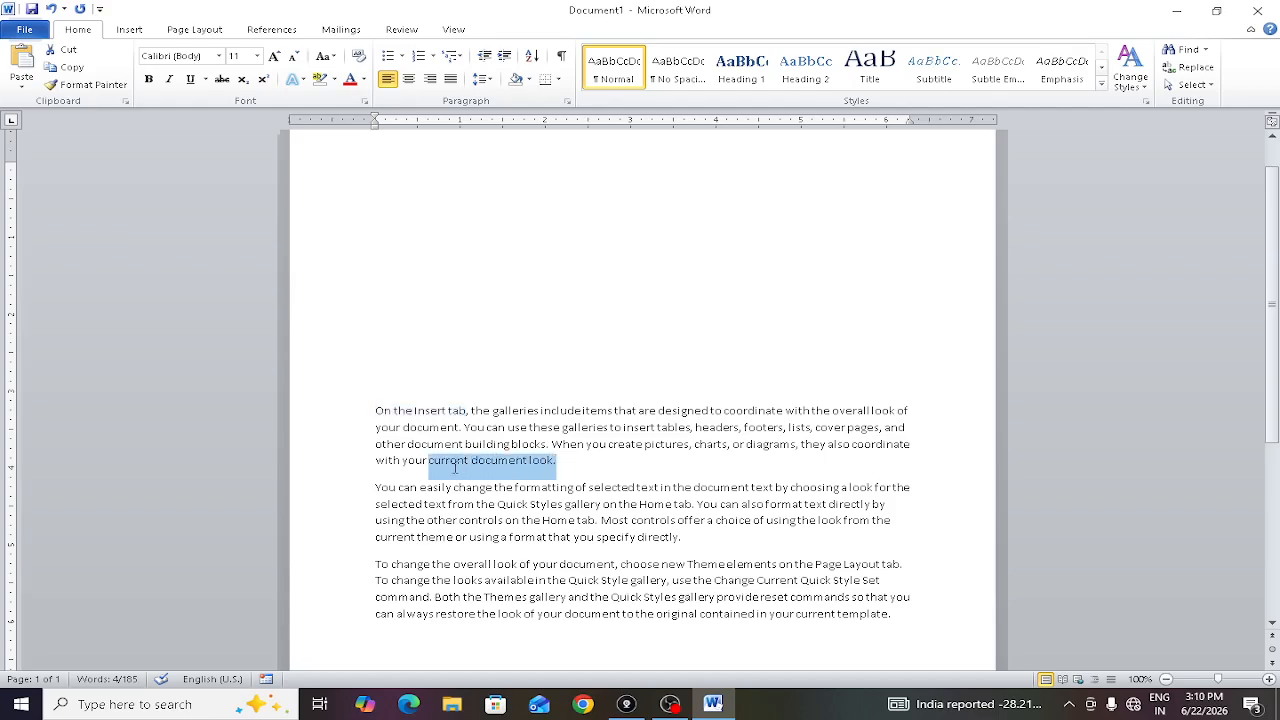
{"action": "left_click", "coordinate": [70, 67]}
- Show the Office Clipboard list and clear everything collected in it
{"action": "left_click", "coordinate": [543, 428]}
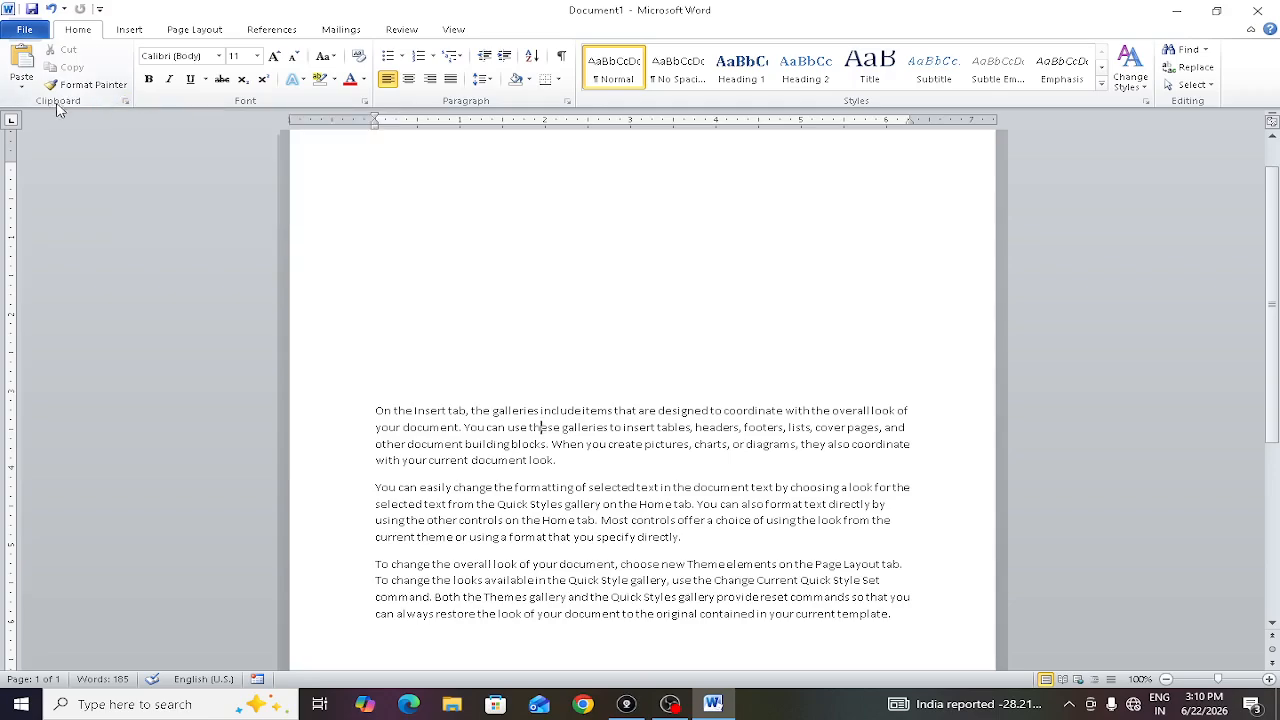
{"action": "left_click", "coordinate": [126, 102]}
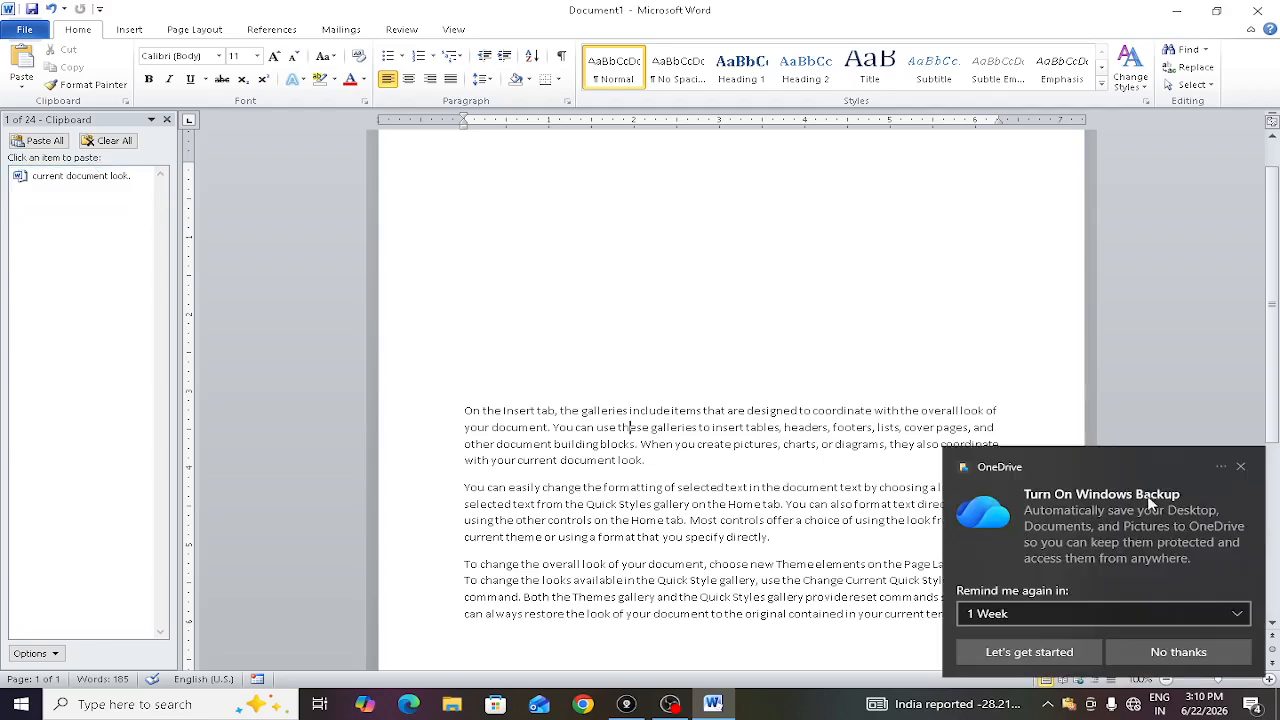
{"action": "left_click", "coordinate": [1240, 469]}
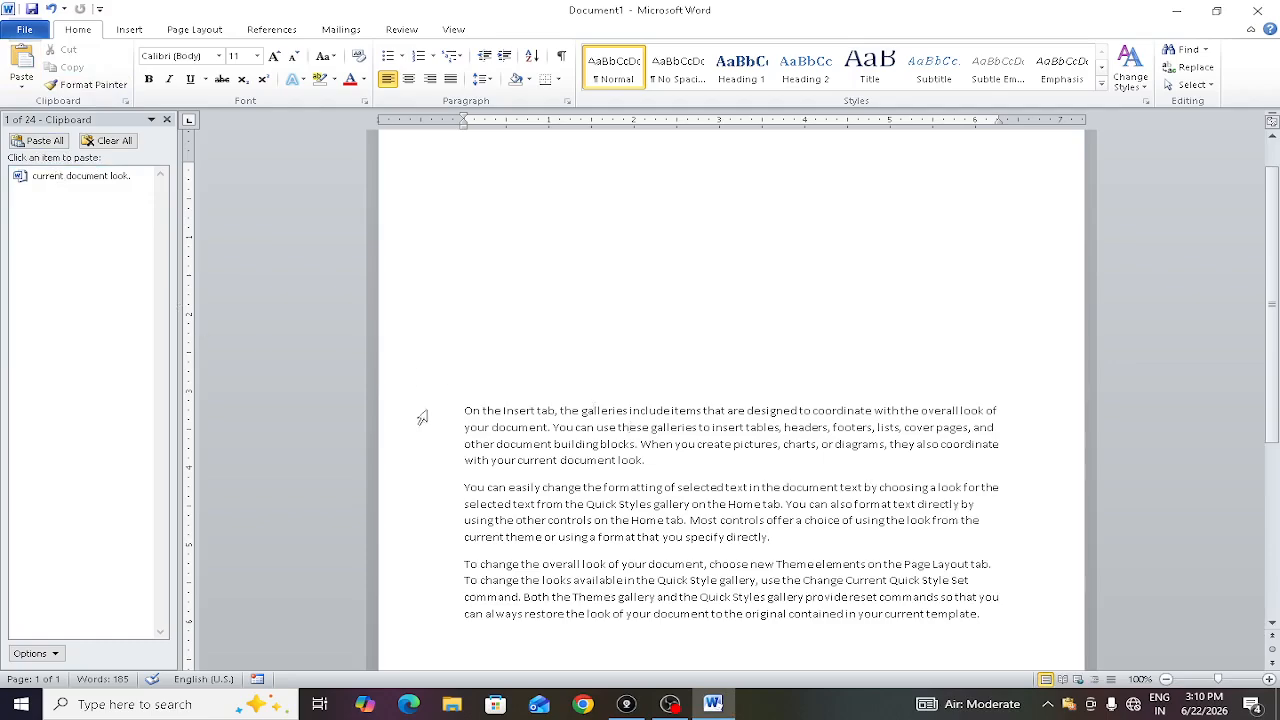
{"action": "left_click", "coordinate": [102, 146]}
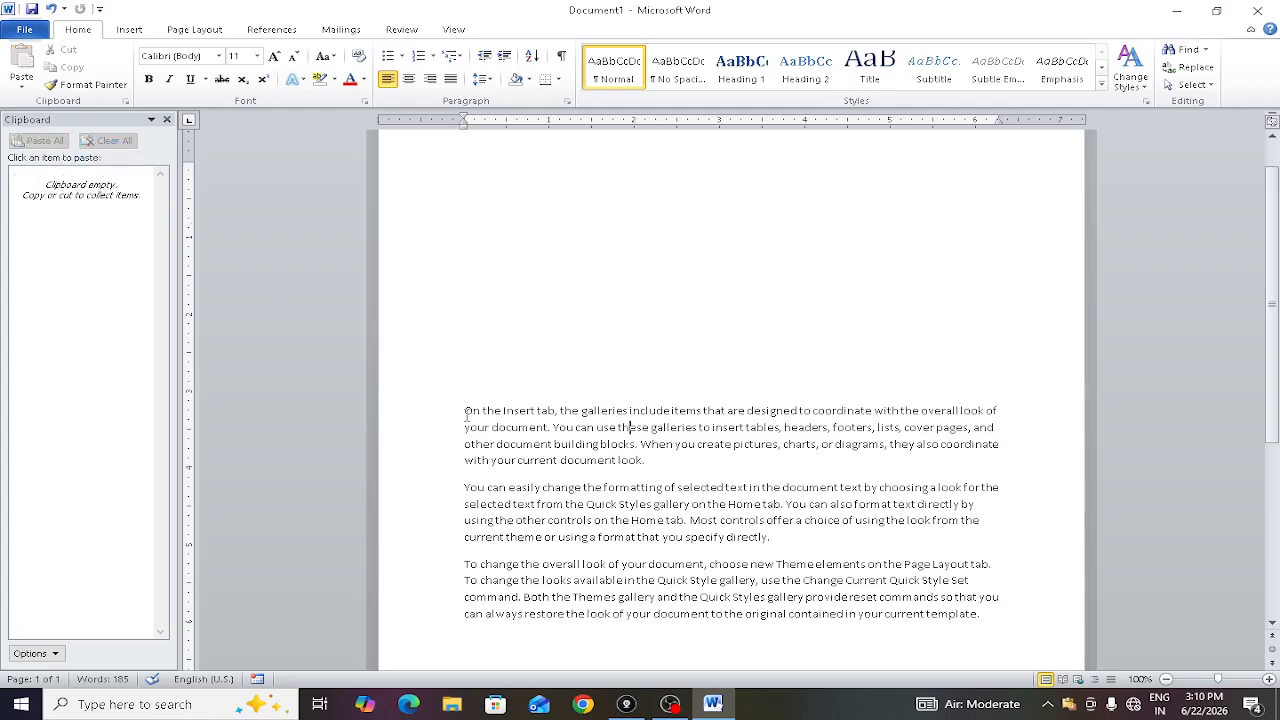
- Collect "On the Insert tab" and "current document look" from the first paragraph as separate copied clipboard items
{"action": "left_click_drag", "start_coordinate": [462, 412], "coordinate": [556, 412]}
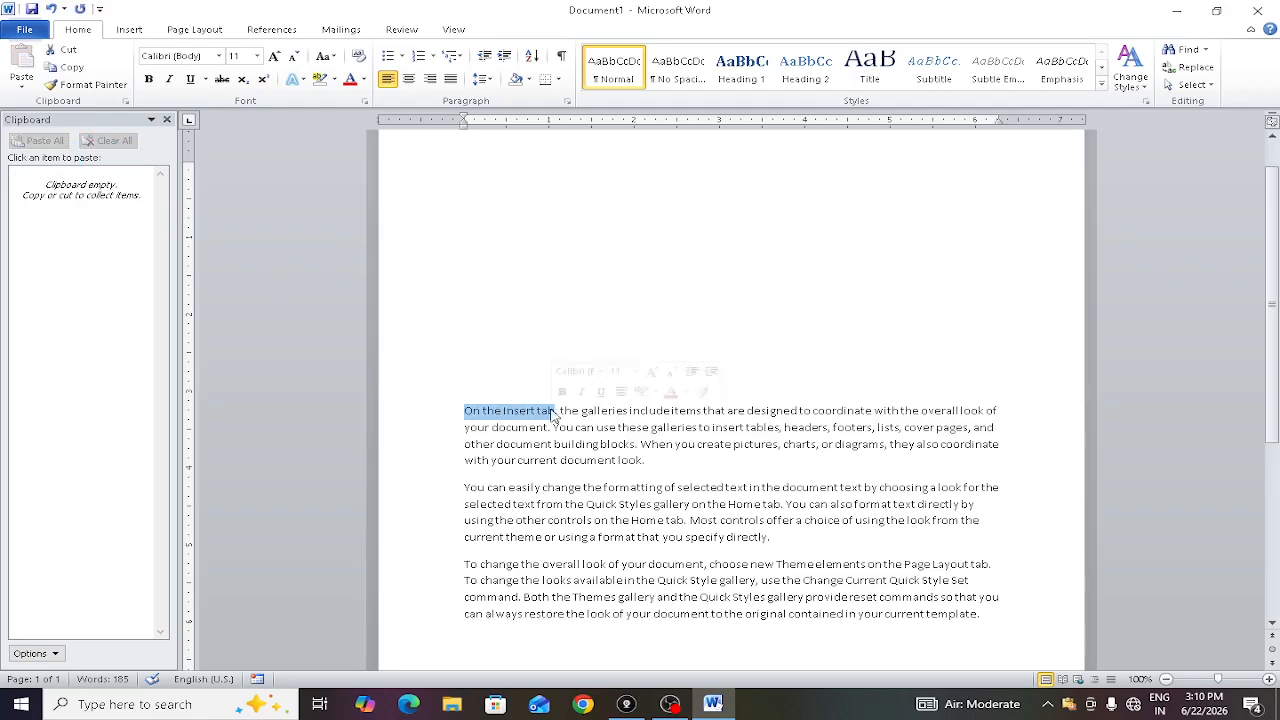
{"action": "left_click", "coordinate": [65, 67]}
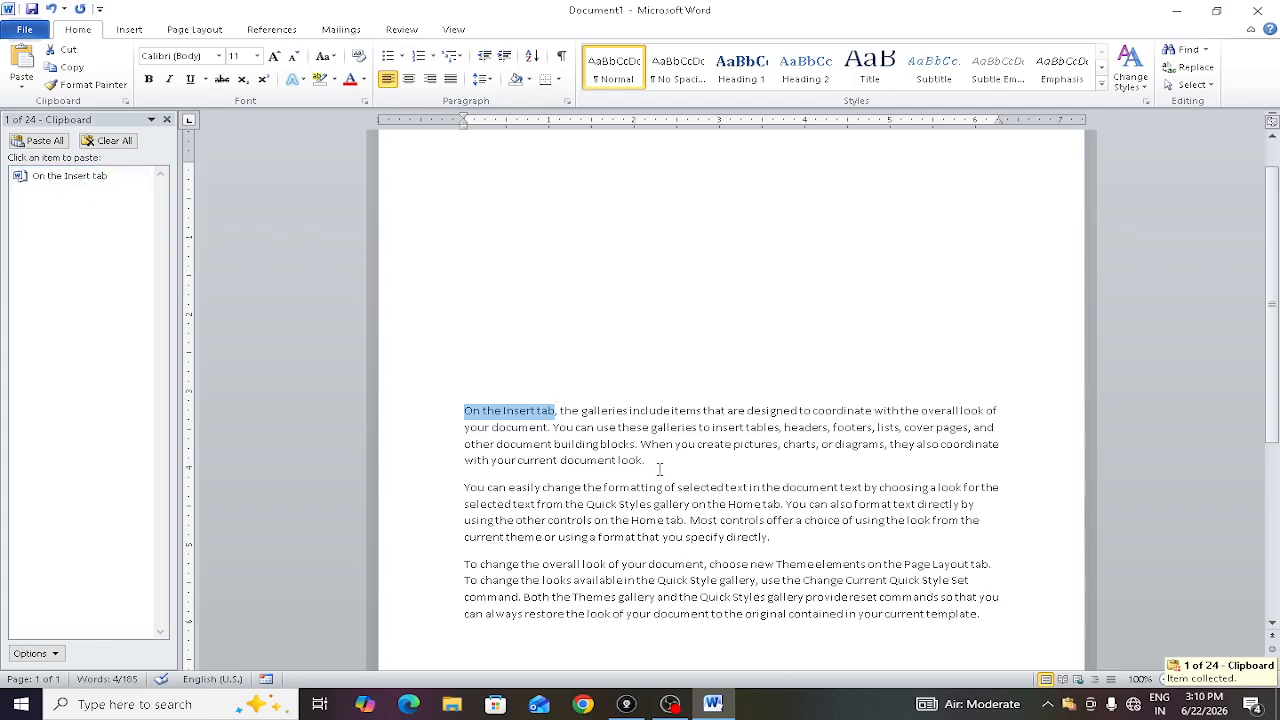
{"action": "left_click_drag", "start_coordinate": [643, 460], "coordinate": [517, 460]}
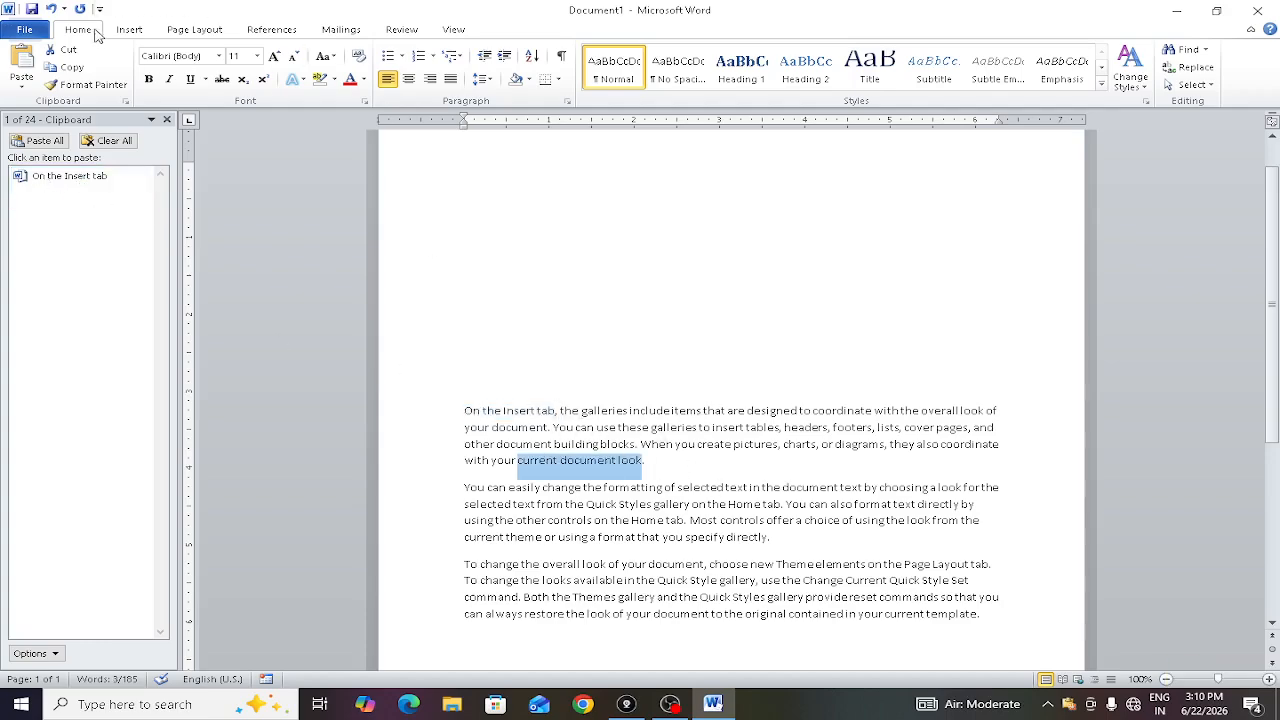
{"action": "left_click", "coordinate": [66, 67]}
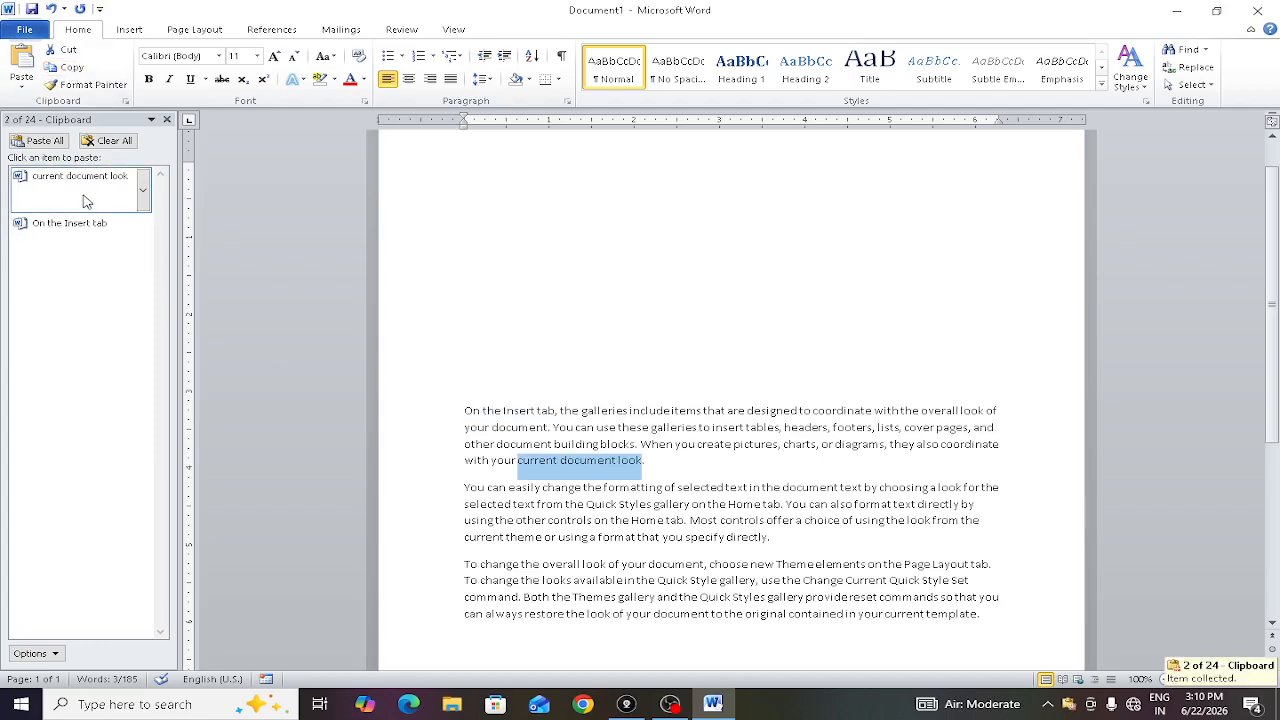
- Cut "directly." from the end of the second paragraph and paste it on the empty line below the last paragraph
{"action": "left_click_drag", "start_coordinate": [771, 537], "coordinate": [727, 537]}
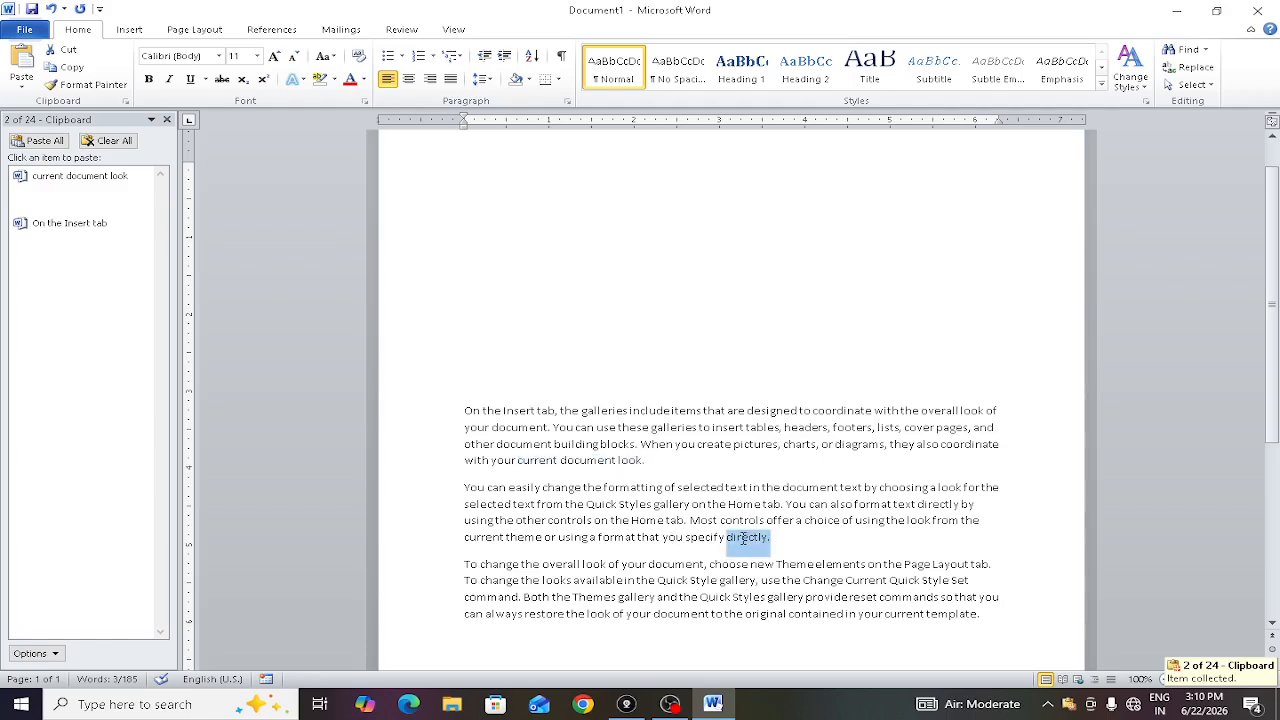
{"action": "left_click", "coordinate": [66, 52]}
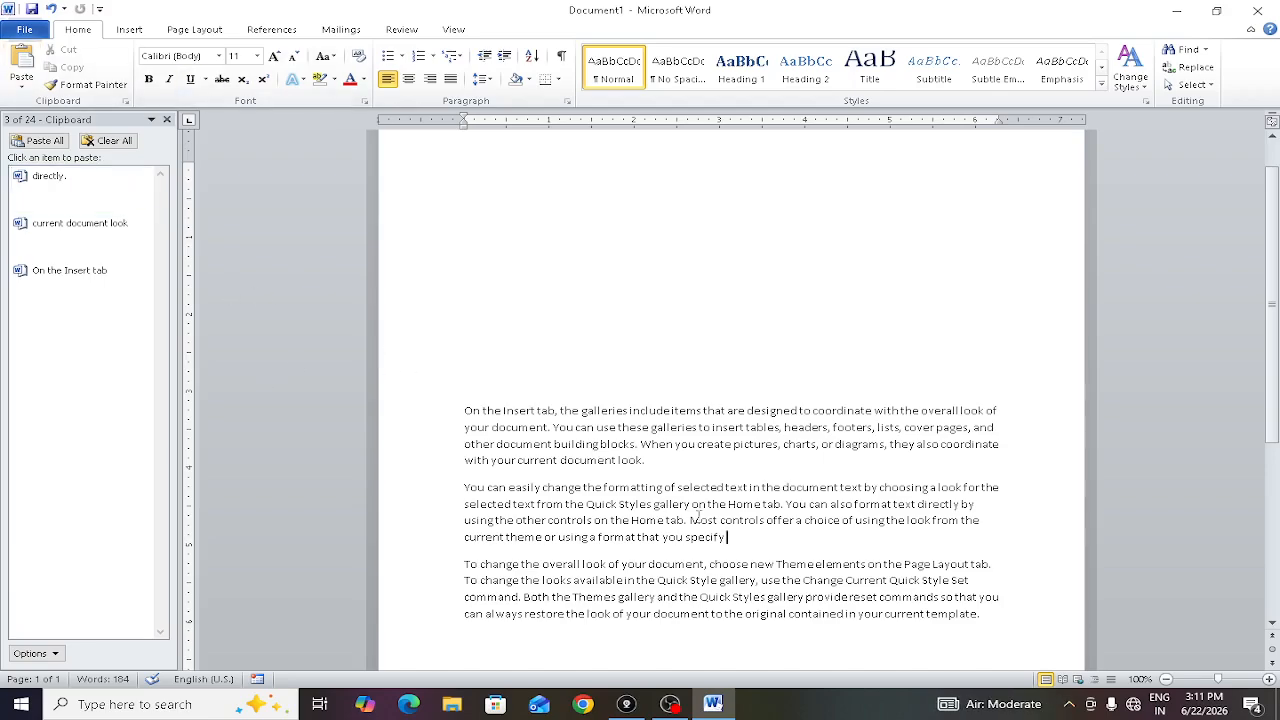
{"action": "scroll", "coordinate": [699, 517], "scroll_direction": "down", "scroll_amount": 6}
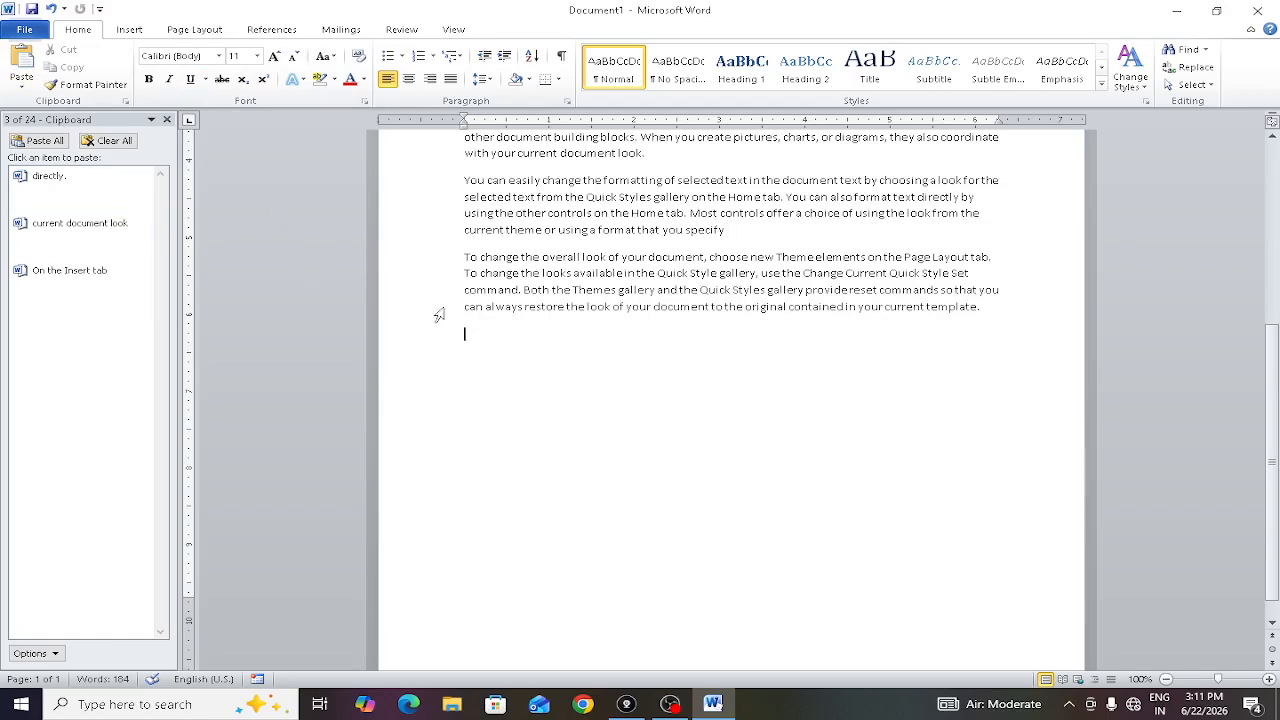
{"action": "left_click", "coordinate": [24, 60]}
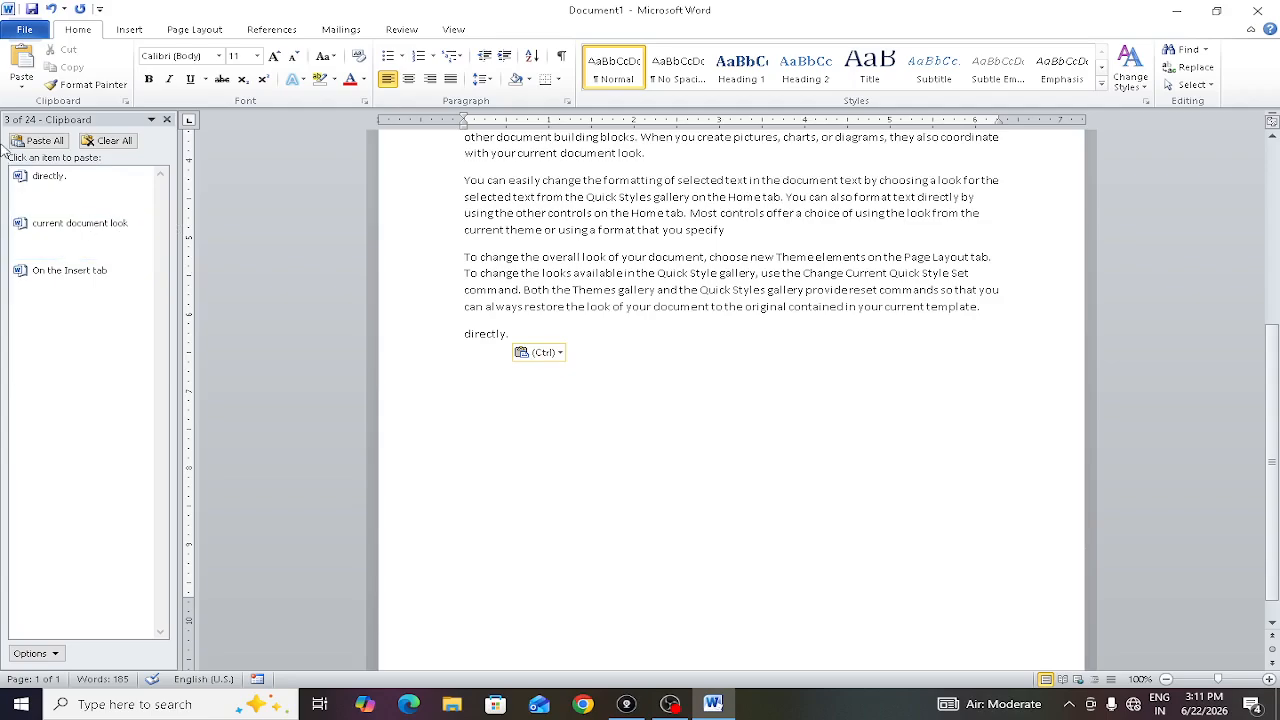
- Paste the collected item "current document look" four times after "directly." on the last line
{"action": "left_click", "coordinate": [55, 236]}
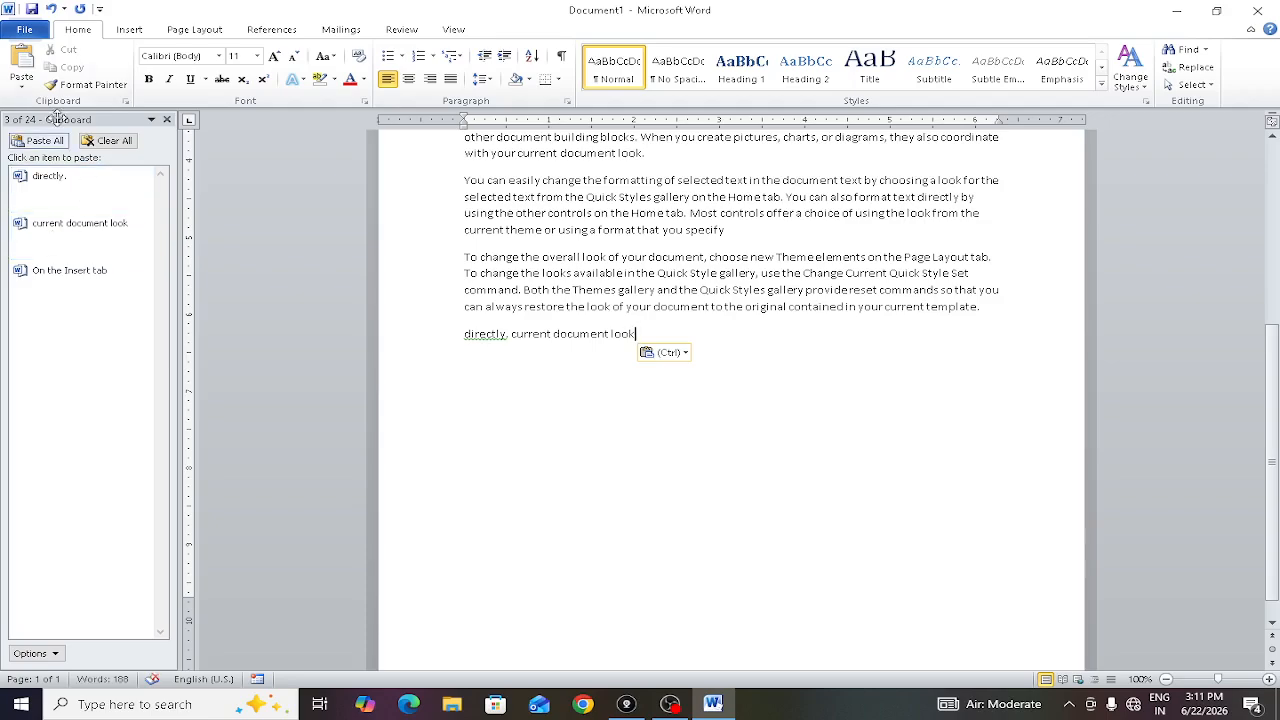
{"action": "left_click", "coordinate": [22, 59]}
{"action": "left_click", "coordinate": [22, 59]}
{"action": "left_click", "coordinate": [22, 59]}
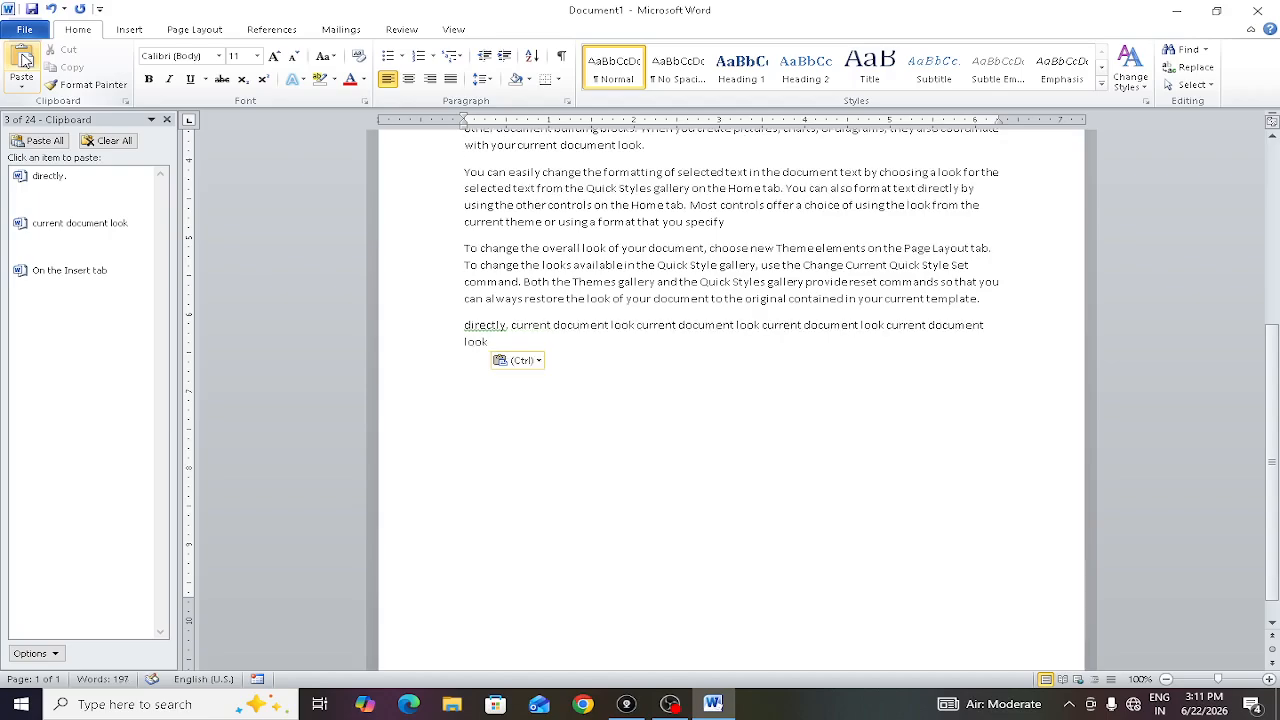
- Paste the collected item "On the Insert tab" four times at the end of the last line
{"action": "left_click", "coordinate": [69, 285]}
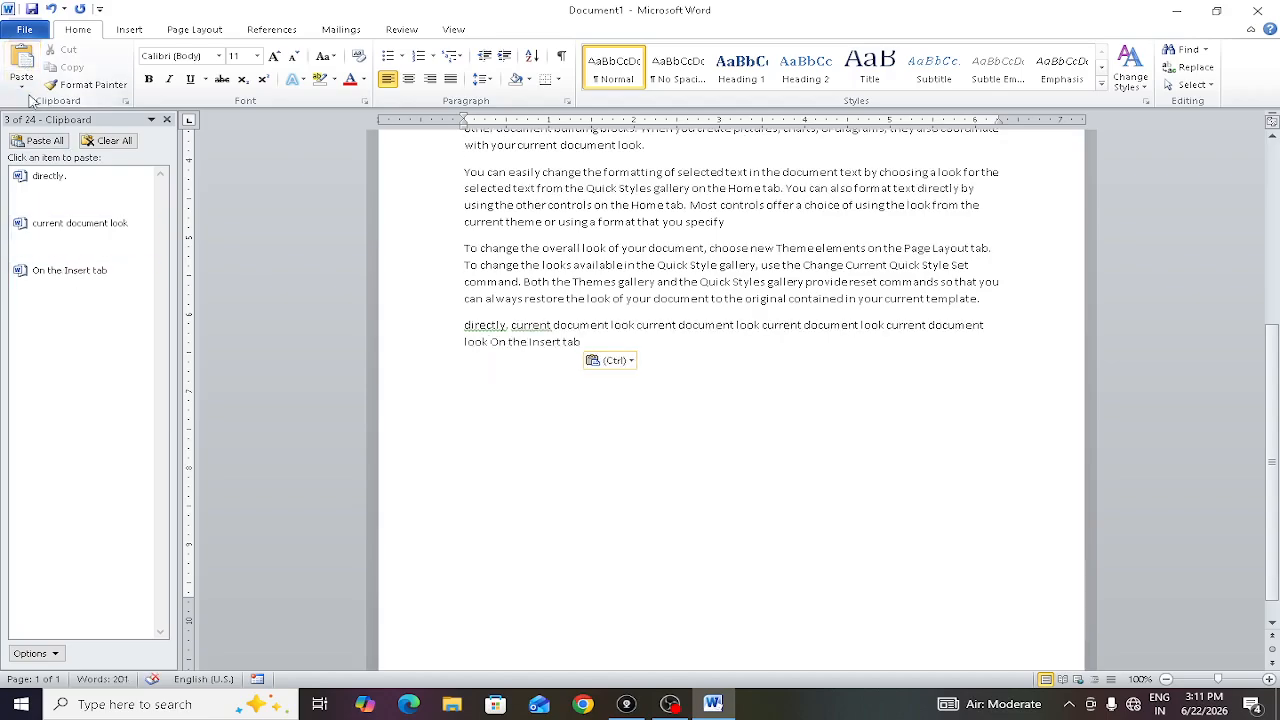
{"action": "left_click", "coordinate": [16, 62]}
{"action": "left_click", "coordinate": [16, 62]}
{"action": "left_click", "coordinate": [16, 62]}
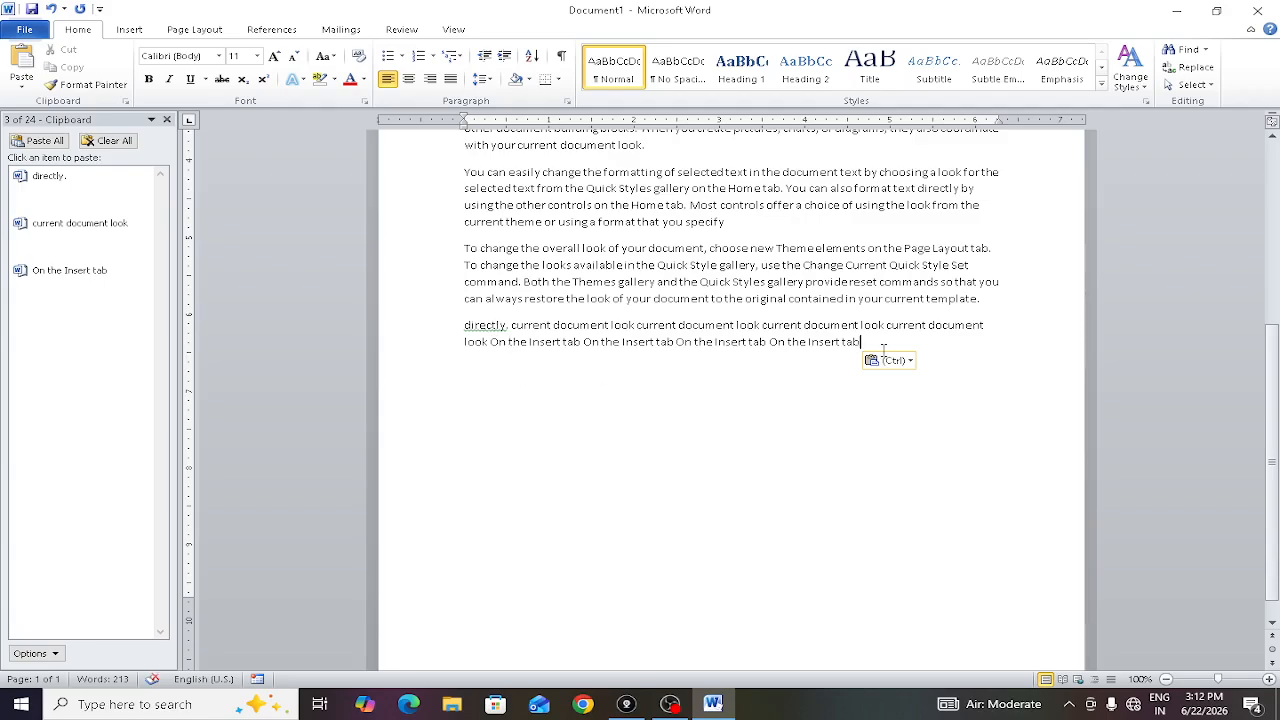
- Start a new paragraph, paste all collected clipboard items at once, and paste one more "directly." after them
{"action": "key", "text": "Return"}
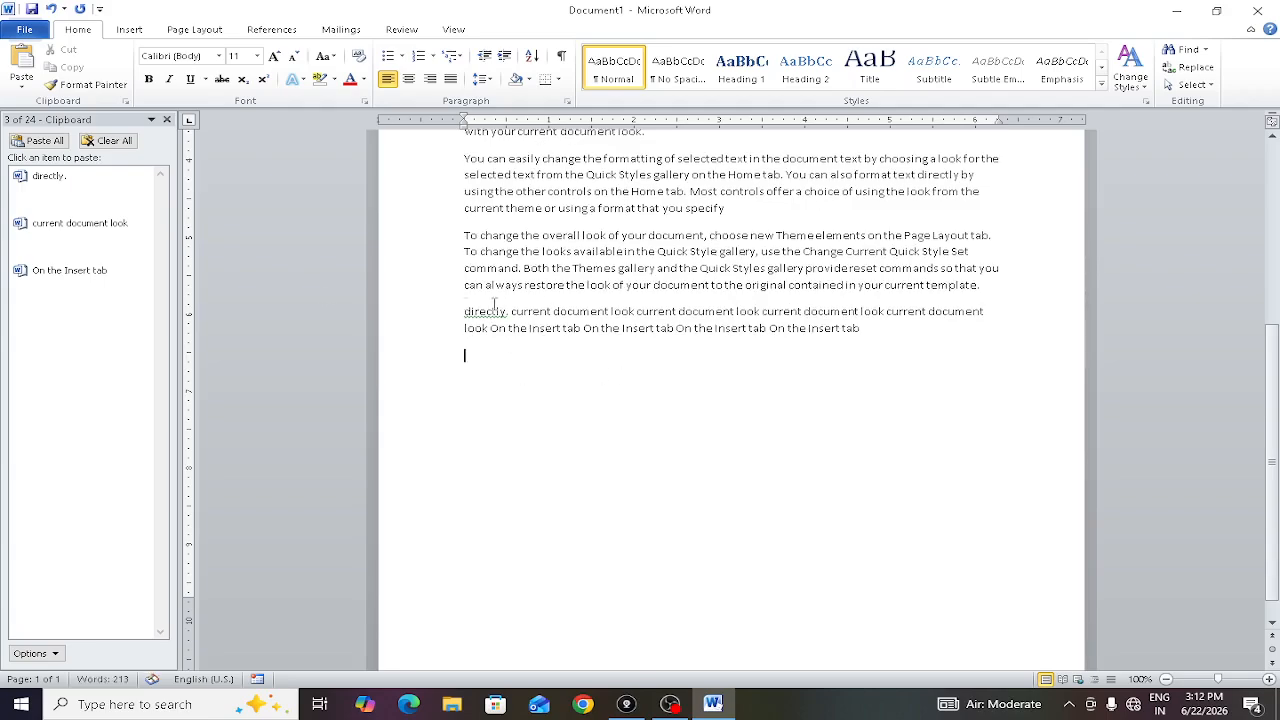
{"action": "left_click", "coordinate": [45, 145]}
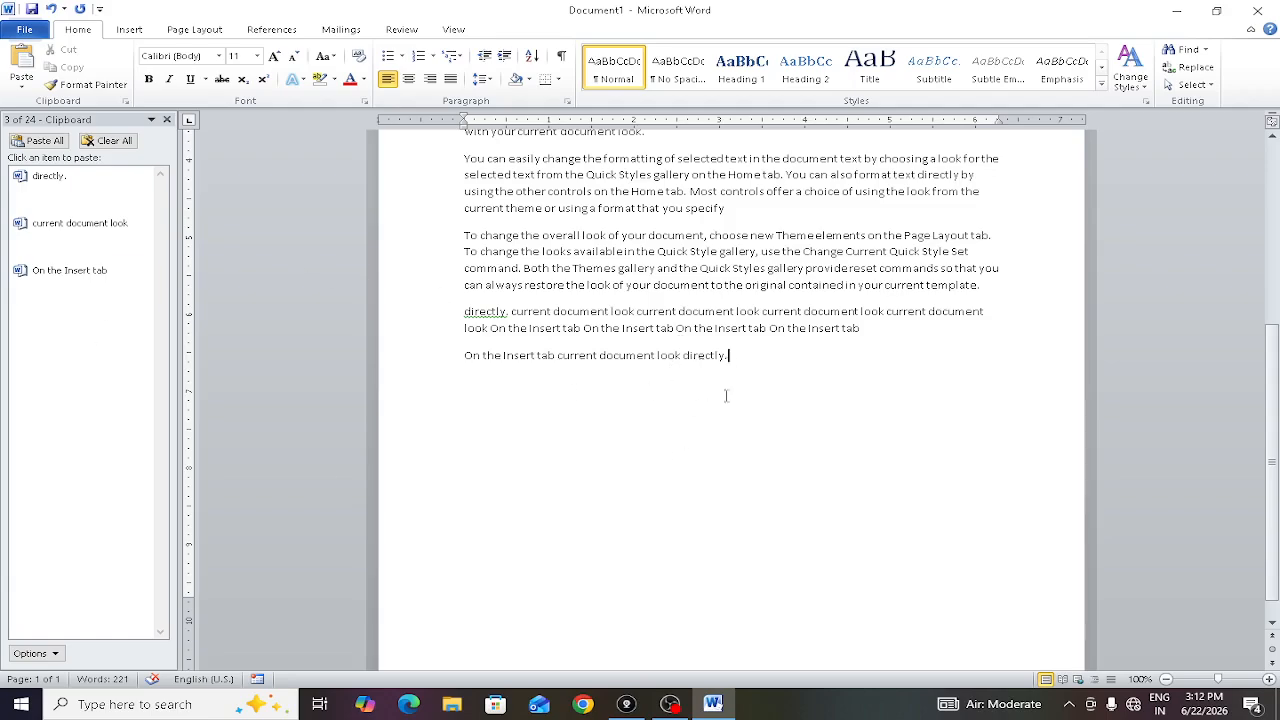
{"action": "left_click", "coordinate": [22, 58]}
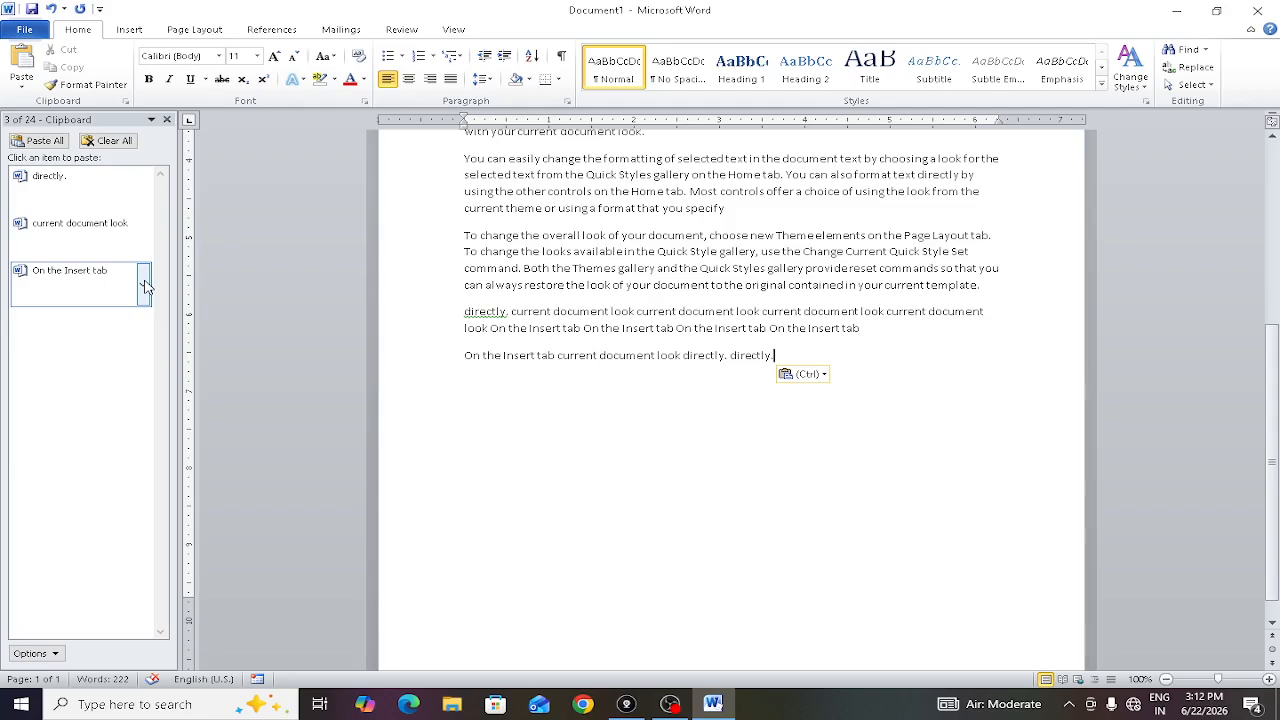
- Delete "On the Insert tab" and "current document look" individually from the Office Clipboard, and clear all remaining items
{"action": "left_click", "coordinate": [145, 287]}
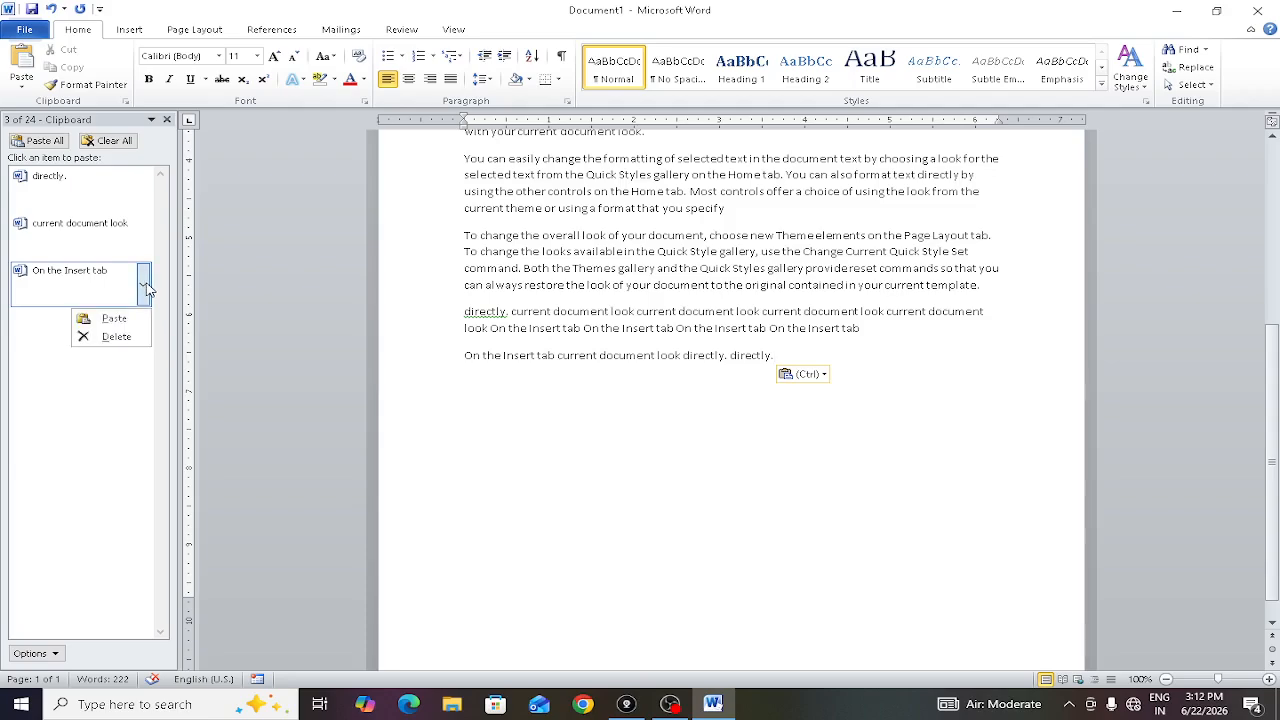
{"action": "left_click", "coordinate": [116, 337]}
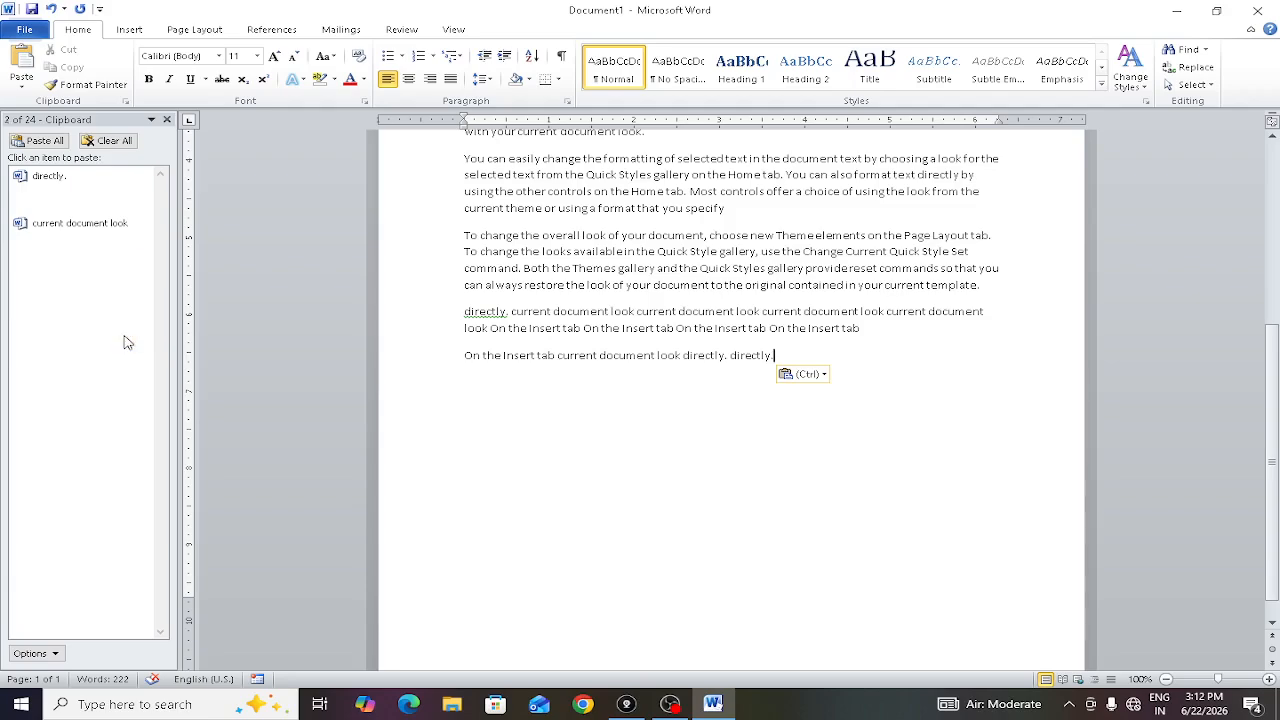
{"action": "left_click", "coordinate": [143, 238]}
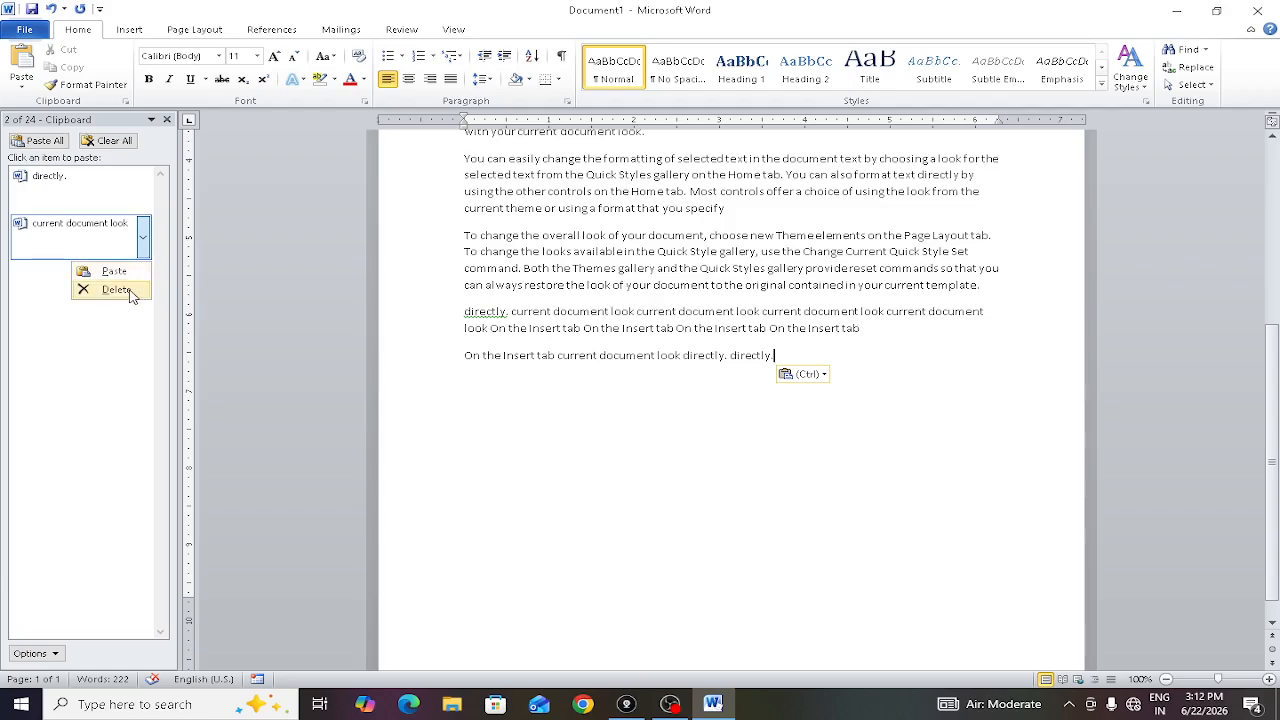
{"action": "left_click", "coordinate": [116, 289]}
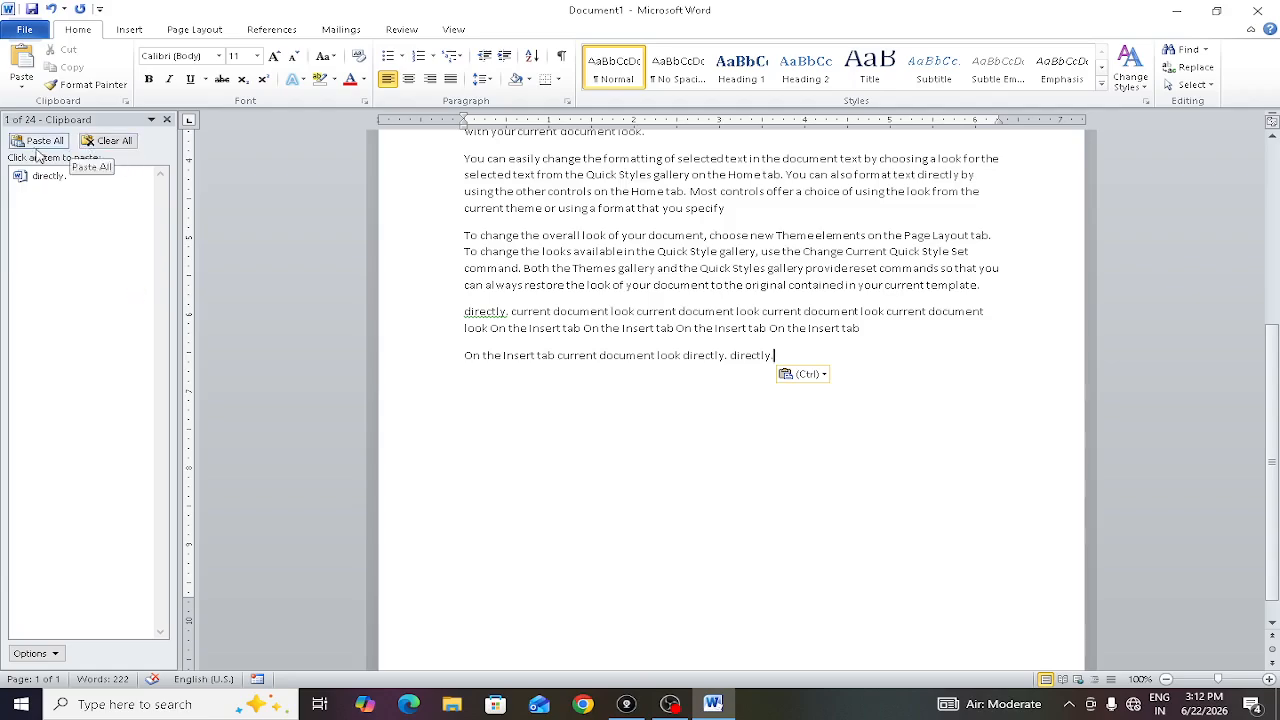
{"action": "left_click", "coordinate": [108, 142]}
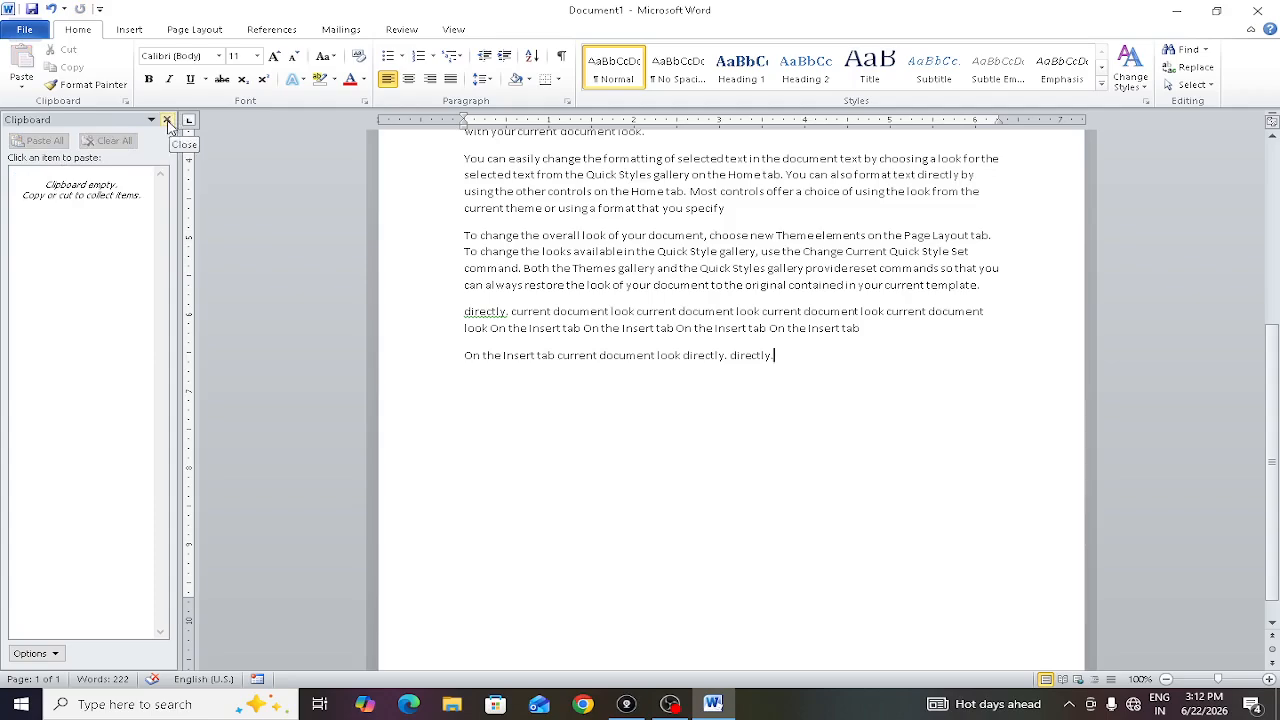
- Close the Office Clipboard pane and look at the paste options offered without any copied content
{"action": "left_click", "coordinate": [168, 121]}
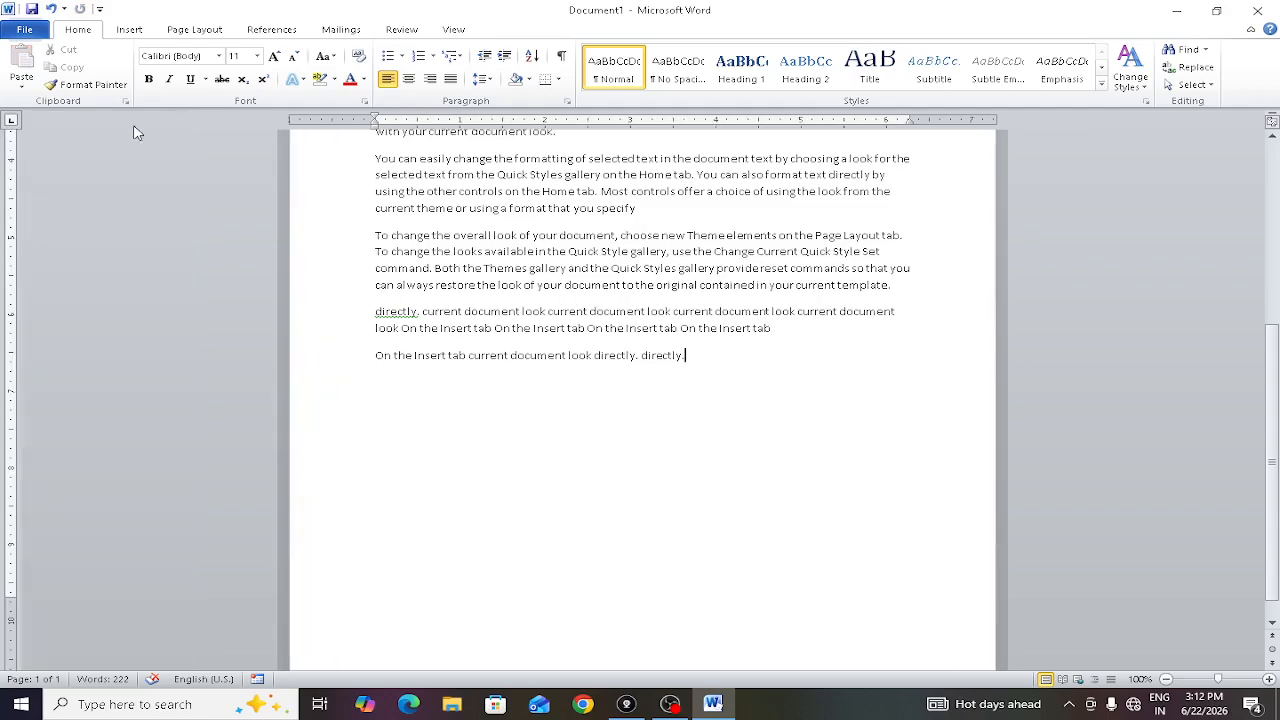
{"action": "left_click", "coordinate": [26, 89]}
{"action": "left_click", "coordinate": [26, 89]}
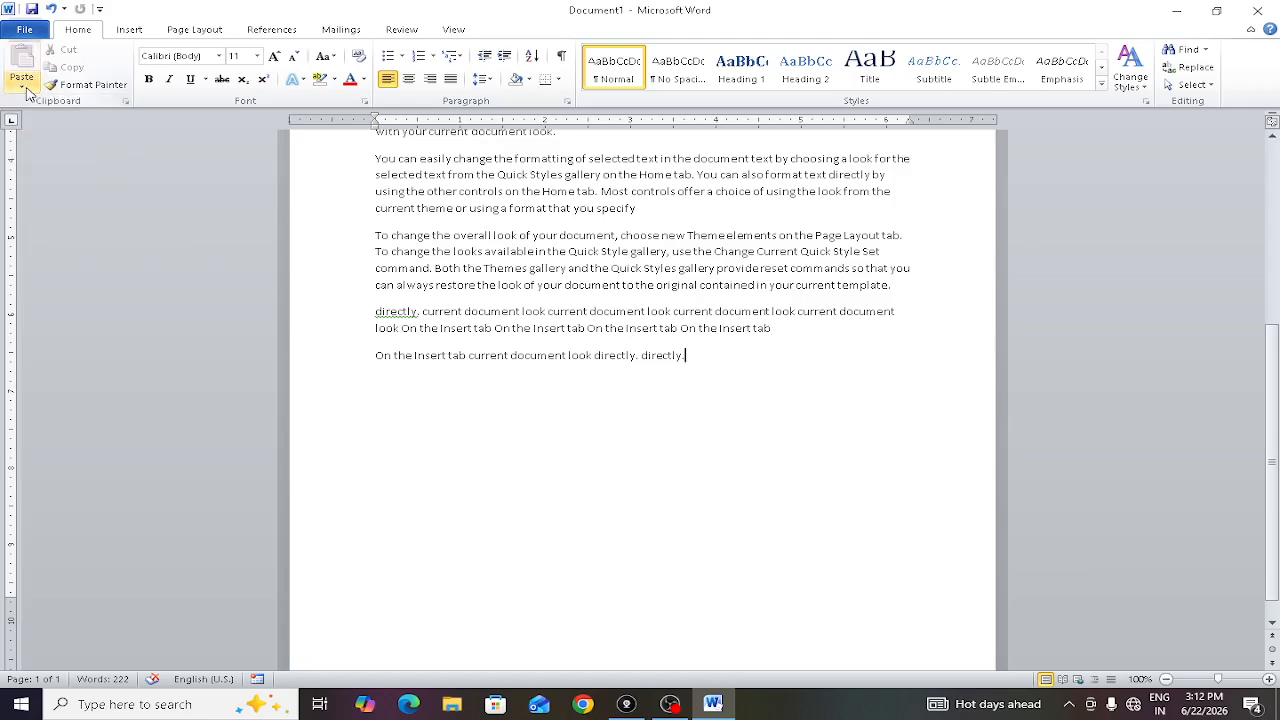
{"action": "left_click", "coordinate": [26, 89]}
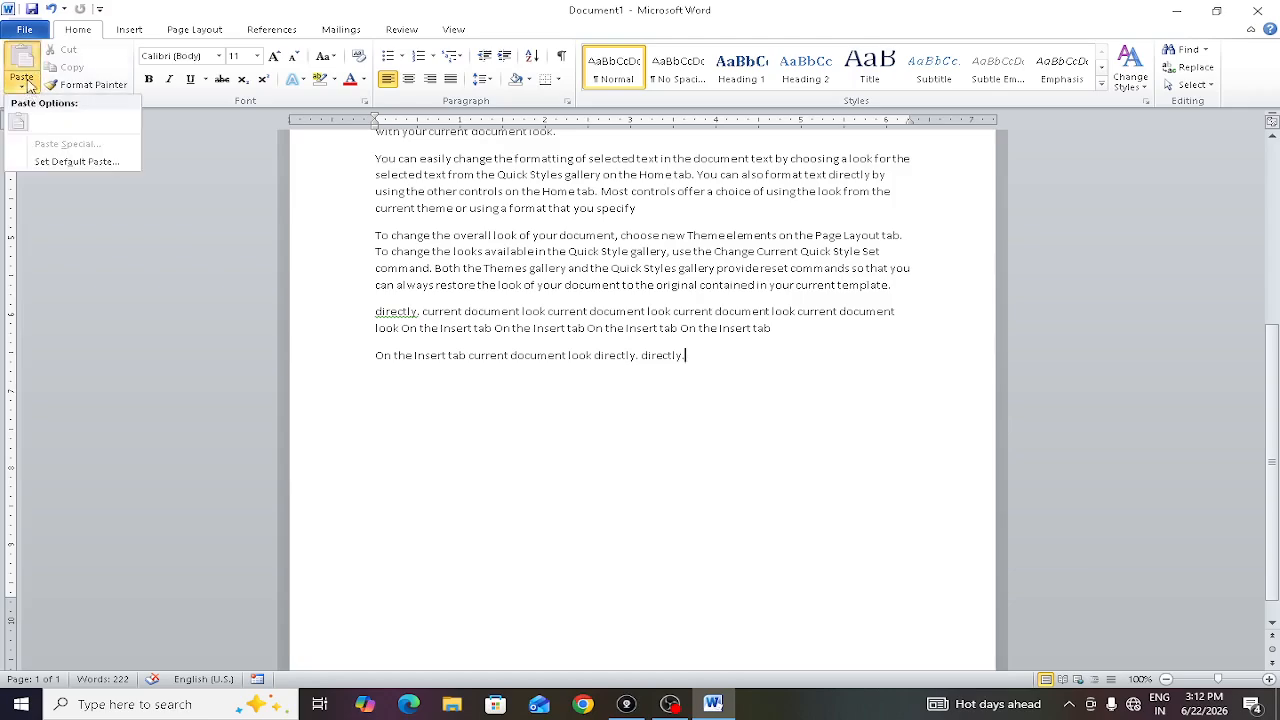
{"action": "left_click", "coordinate": [27, 87]}
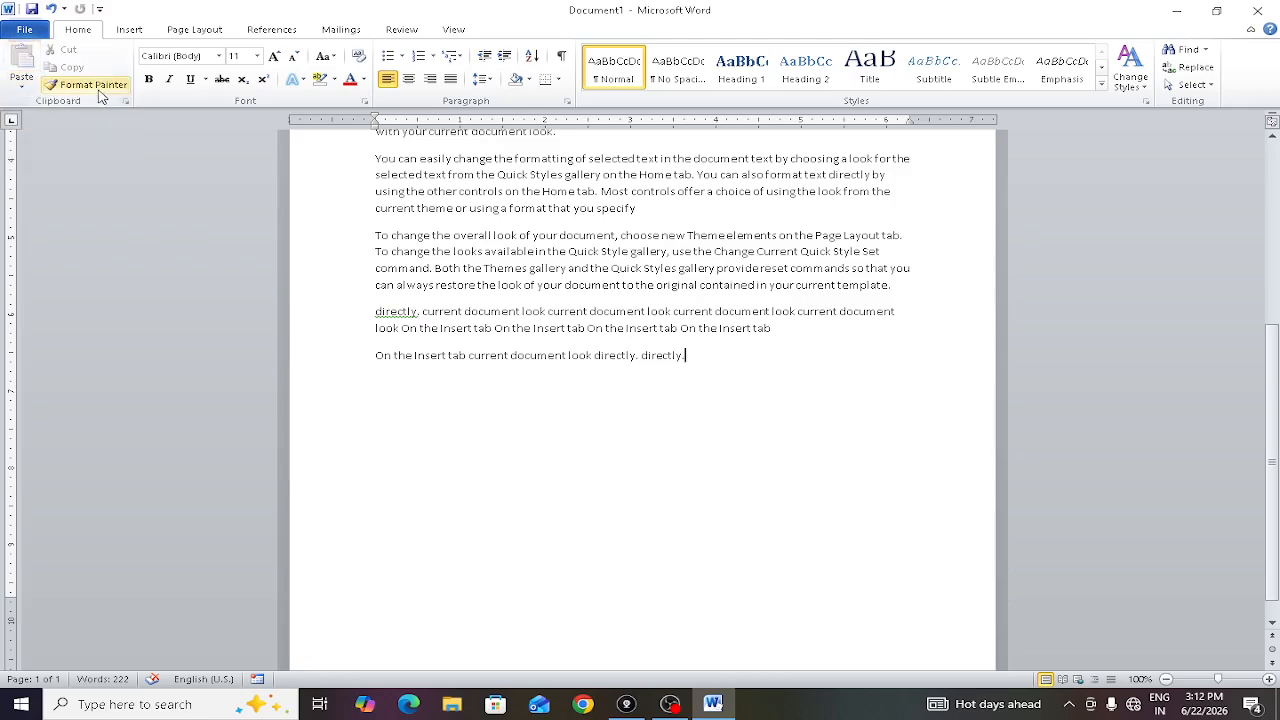
- Copy "directly. directly" from the end of the last line and paste it into a new paragraph below with its source formatting
{"action": "left_click_drag", "start_coordinate": [718, 366], "coordinate": [598, 360]}
{"action": "key", "text": "ctrl+c"}
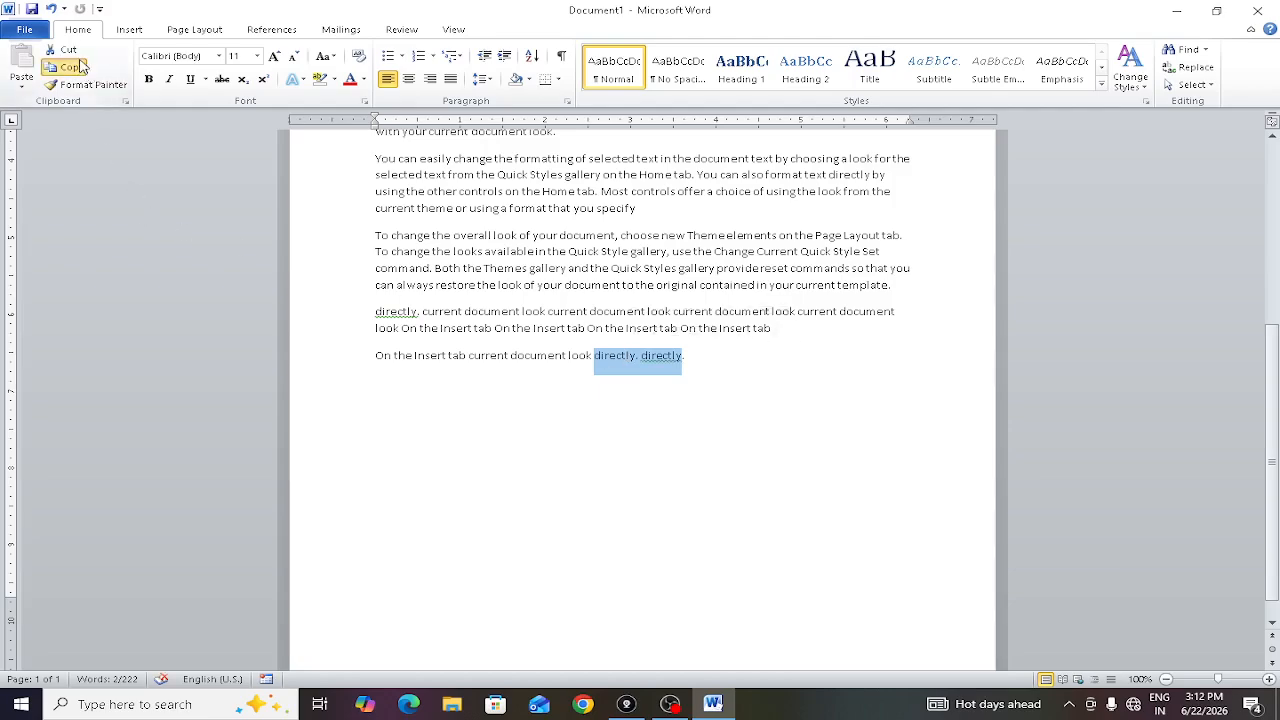
{"action": "left_click", "coordinate": [22, 87]}
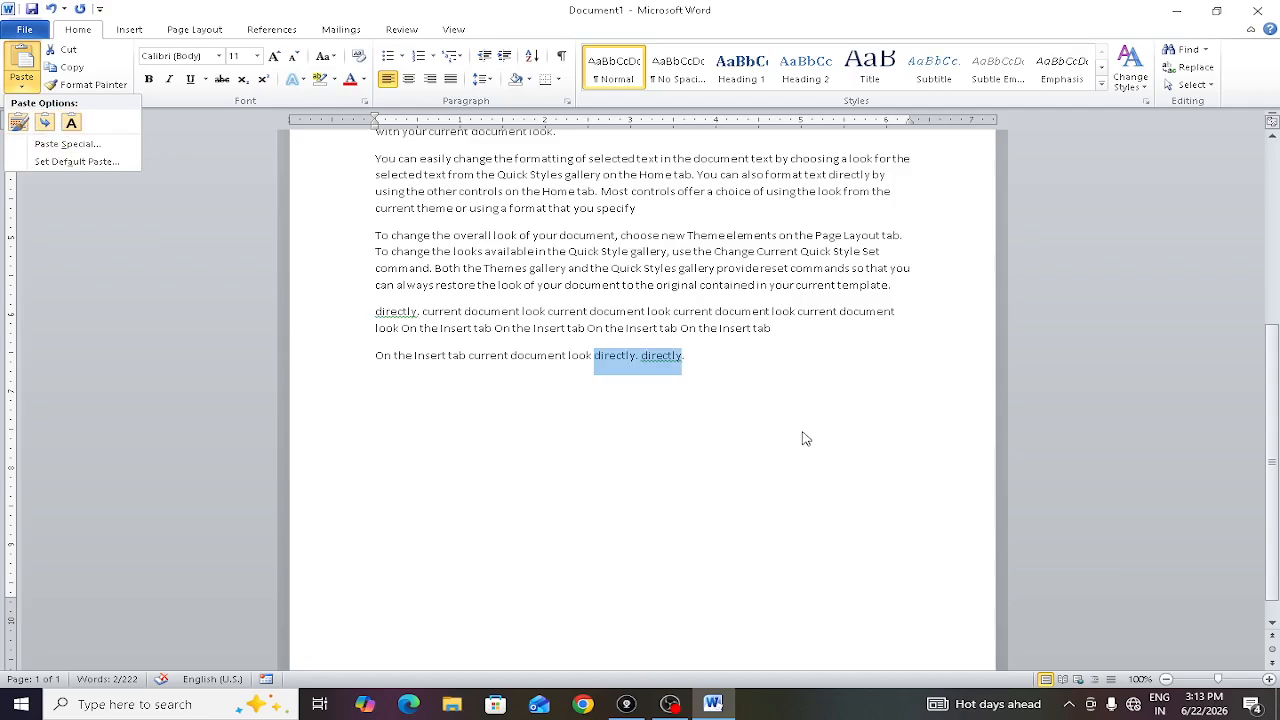
{"action": "left_click", "coordinate": [740, 362]}
{"action": "left_click", "coordinate": [720, 356]}
{"action": "key", "text": "Return"}
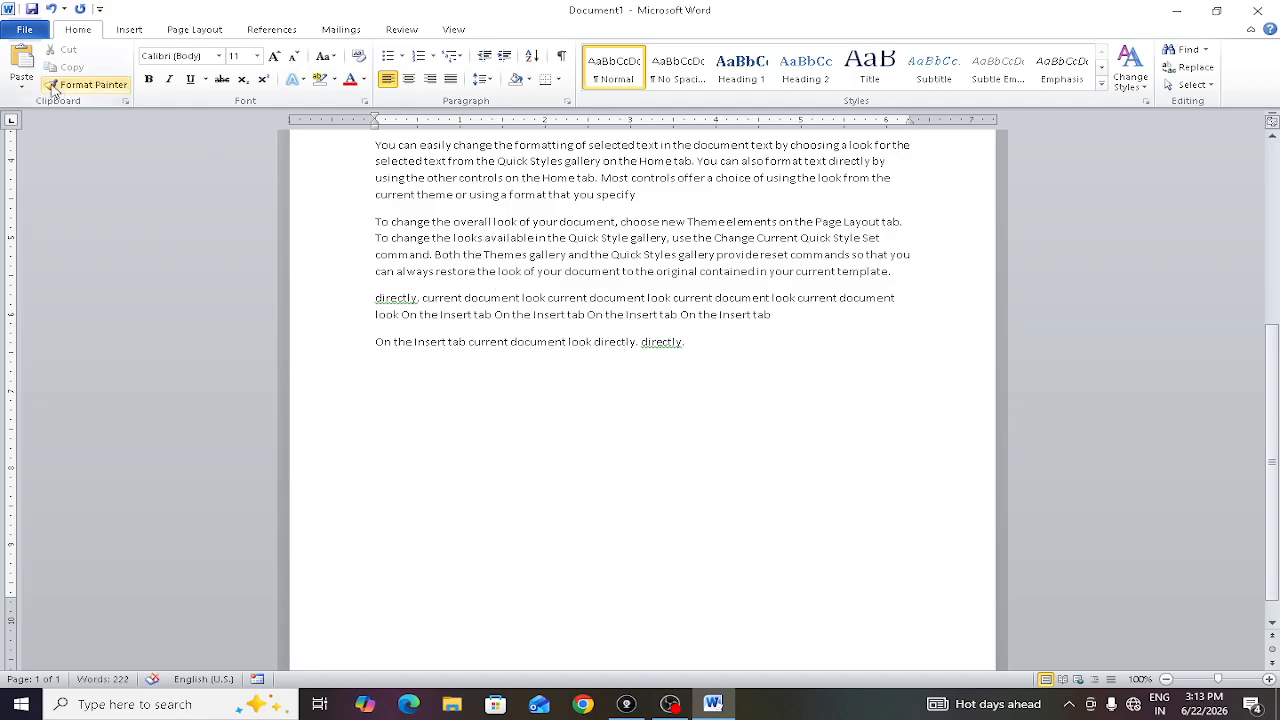
{"action": "left_click", "coordinate": [14, 88]}
{"action": "left_click", "coordinate": [19, 122]}
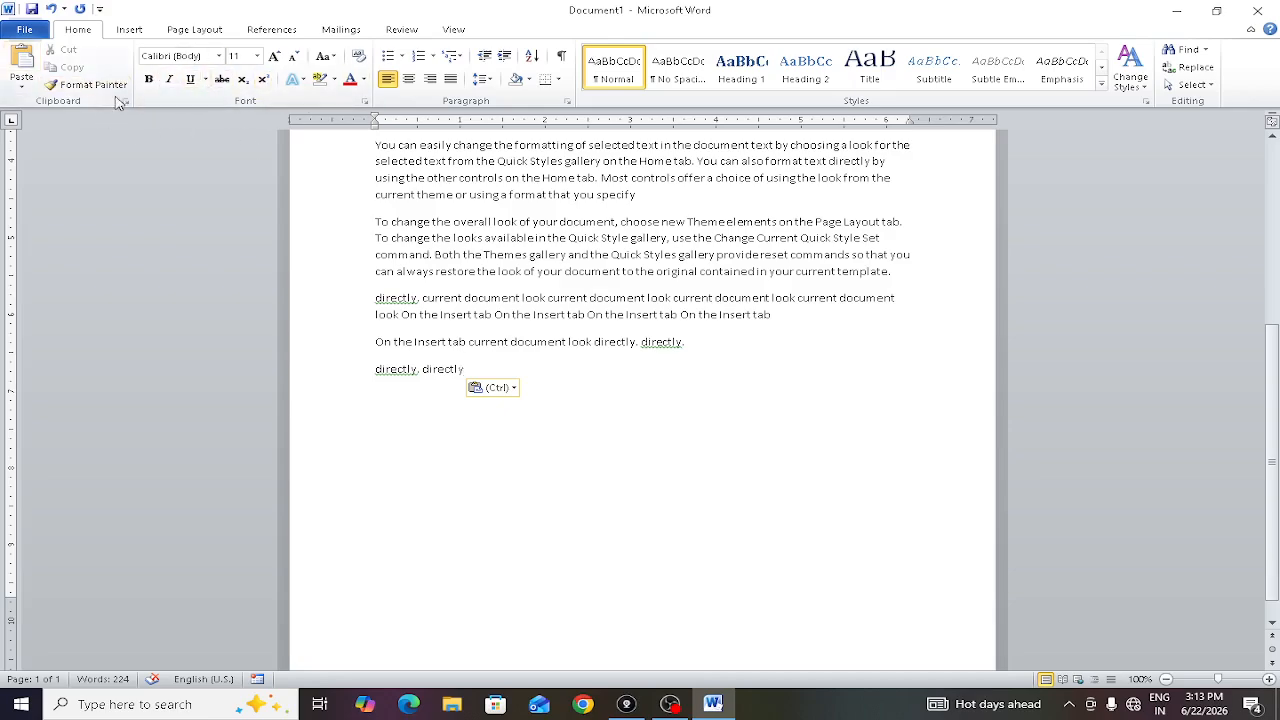
- Review the default cut, copy and paste settings in the advanced options, accept them, and look over the paste options again
{"action": "left_click", "coordinate": [26, 89]}
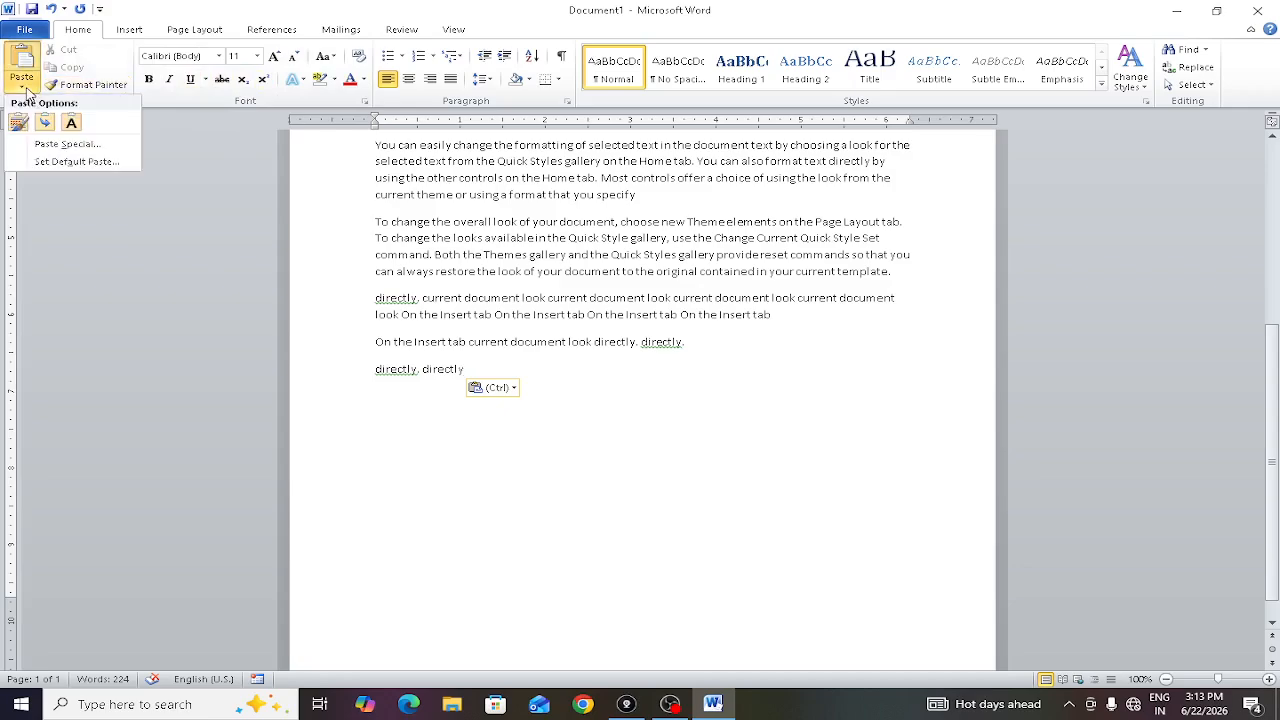
{"action": "left_click", "coordinate": [72, 163]}
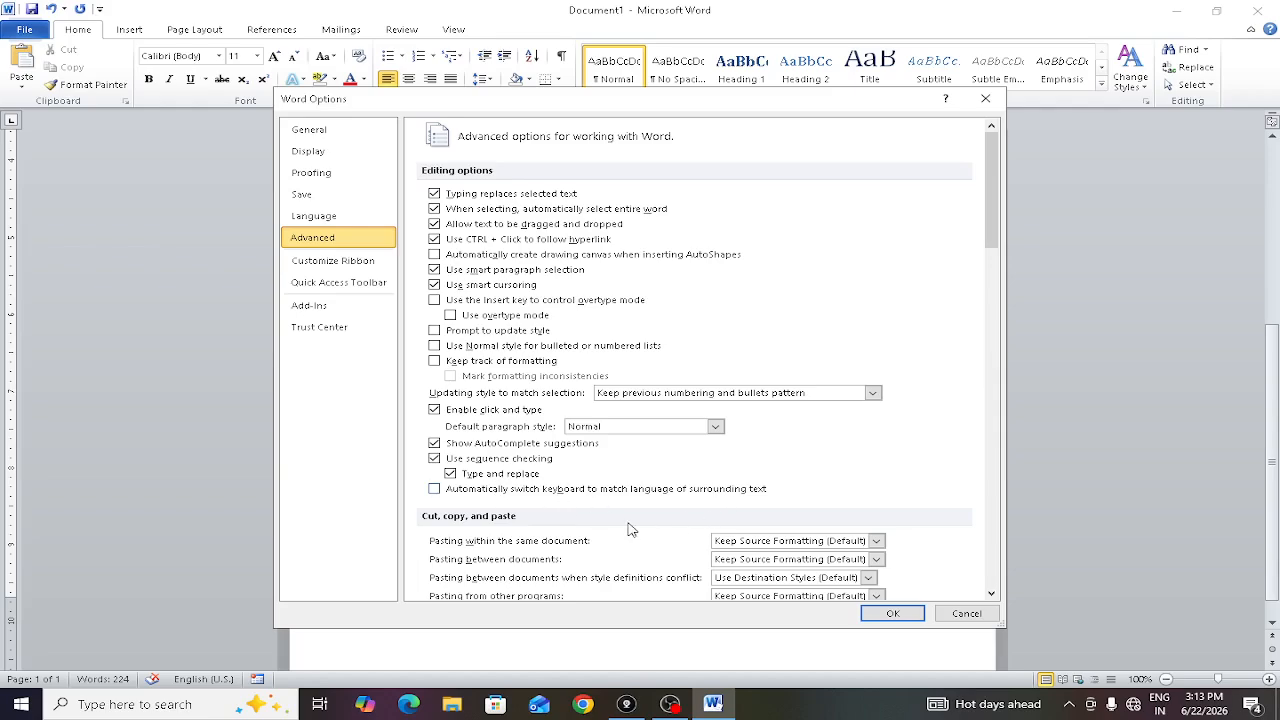
{"action": "scroll", "coordinate": [630, 529], "scroll_direction": "down", "scroll_amount": 1}
{"action": "scroll", "coordinate": [503, 485], "scroll_direction": "down", "scroll_amount": 1}
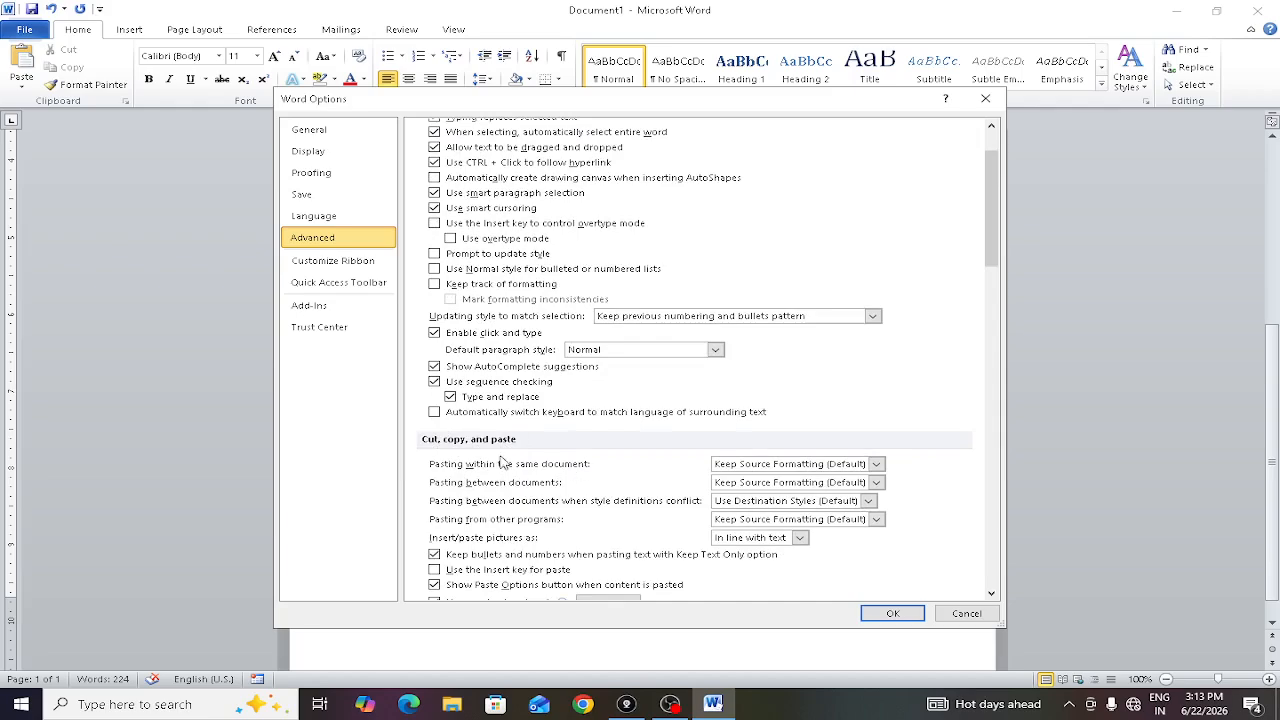
{"action": "scroll", "coordinate": [543, 562], "scroll_direction": "down", "scroll_amount": 1}
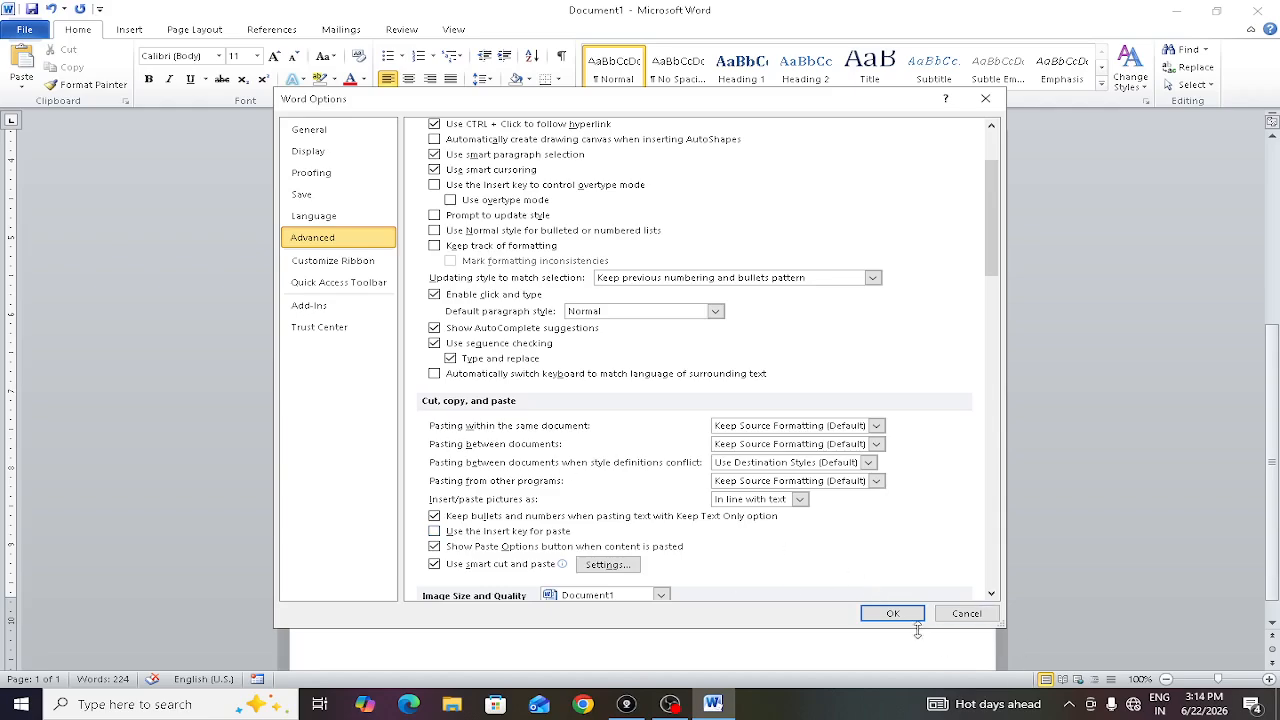
{"action": "left_click", "coordinate": [892, 614]}
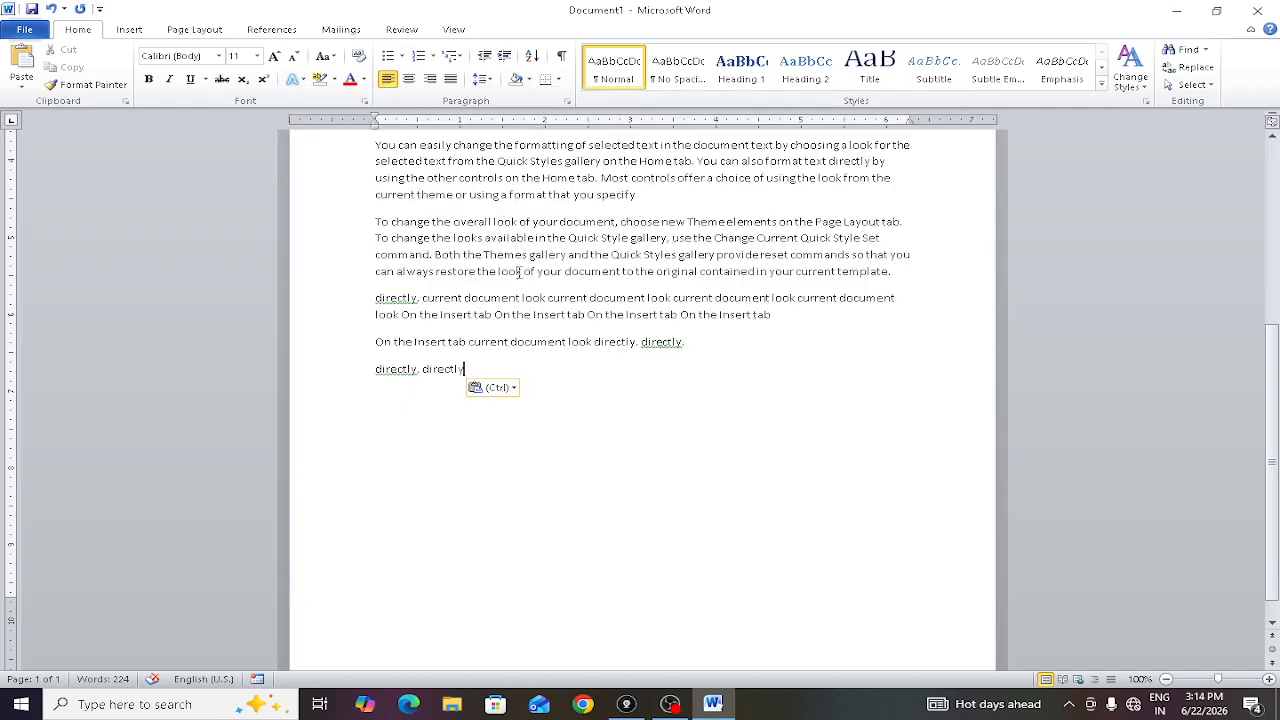
{"action": "left_click", "coordinate": [21, 87]}
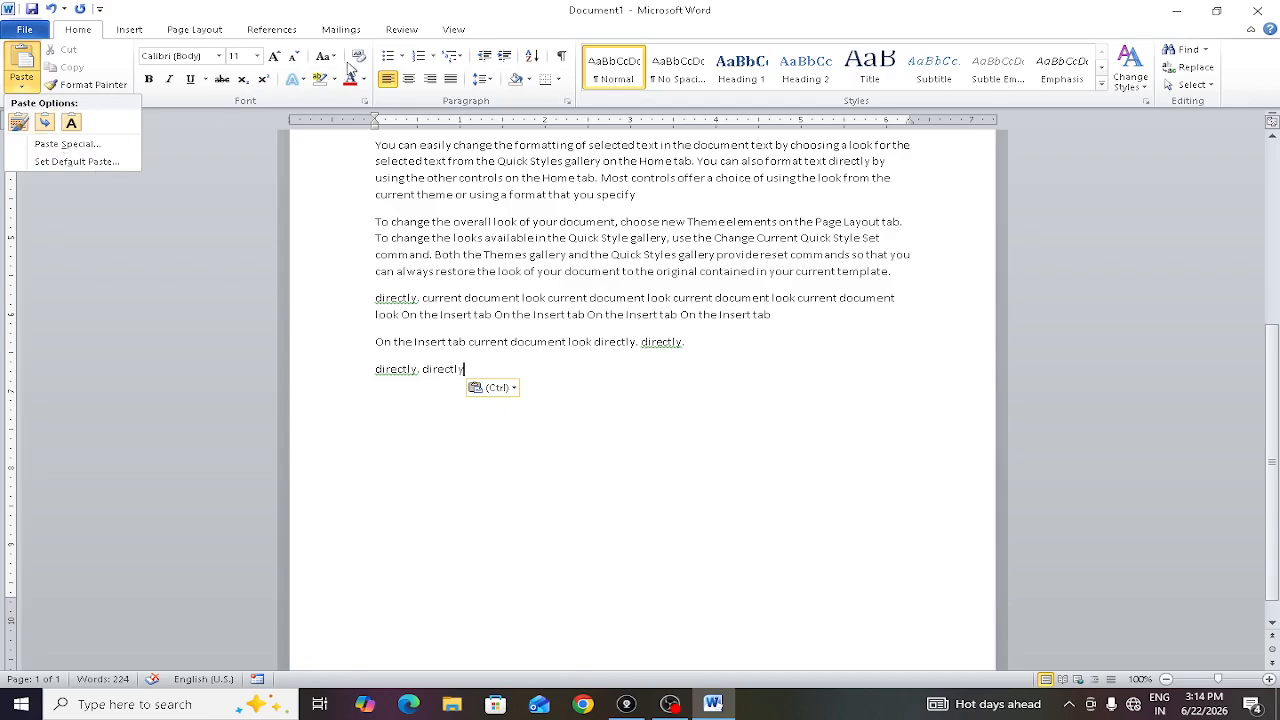
{"action": "left_click", "coordinate": [675, 525]}
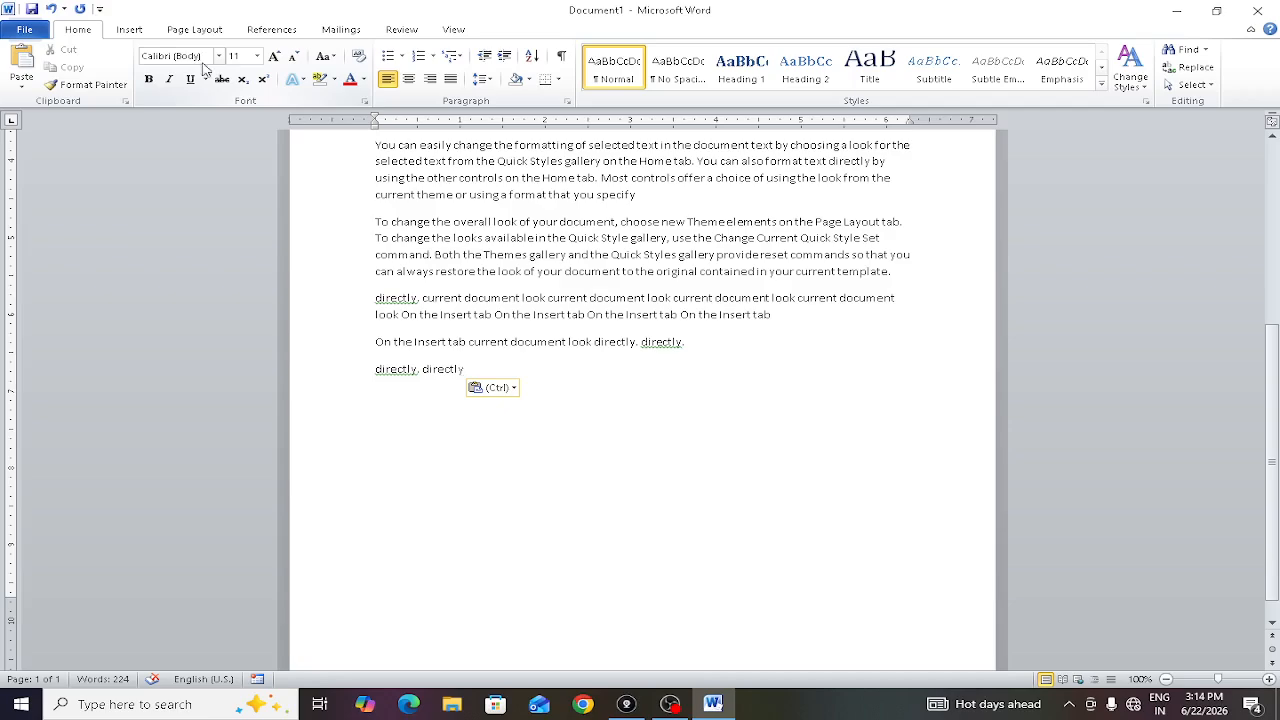
- Change the font of all the text in the document to Aparajita
{"action": "scroll", "coordinate": [497, 303], "scroll_direction": "up", "scroll_amount": 4}
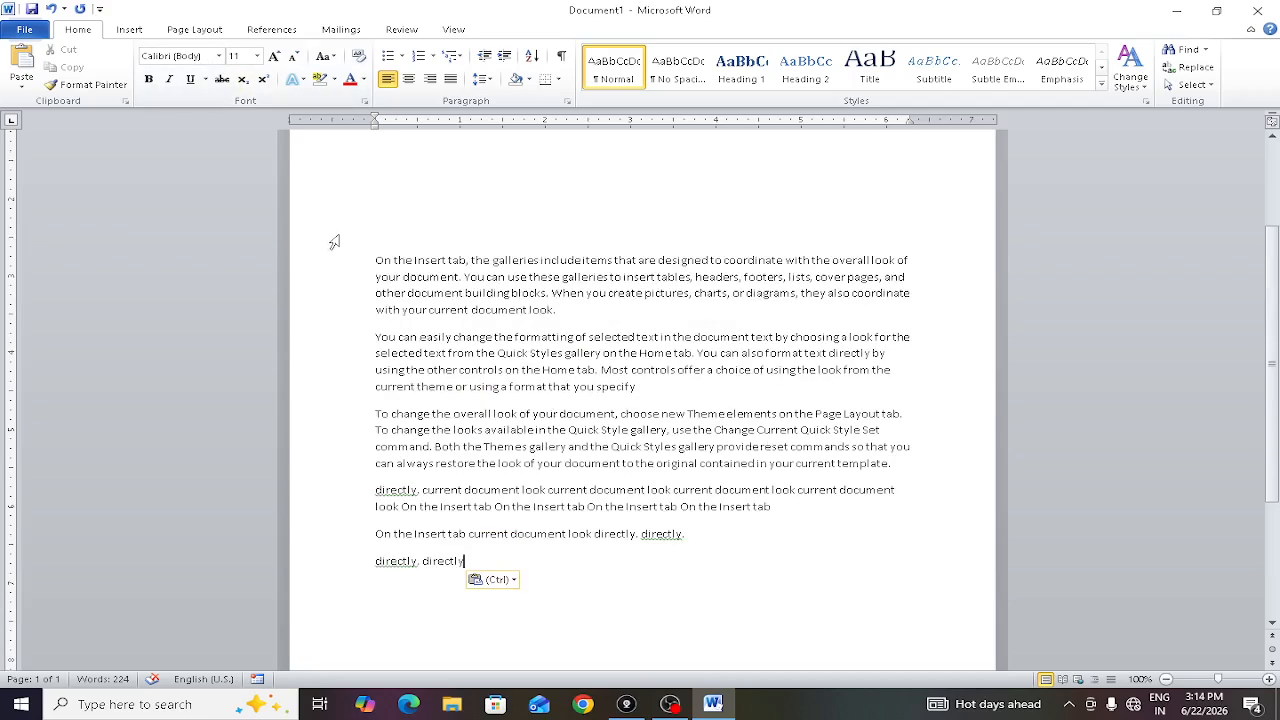
{"action": "left_click", "coordinate": [220, 57]}
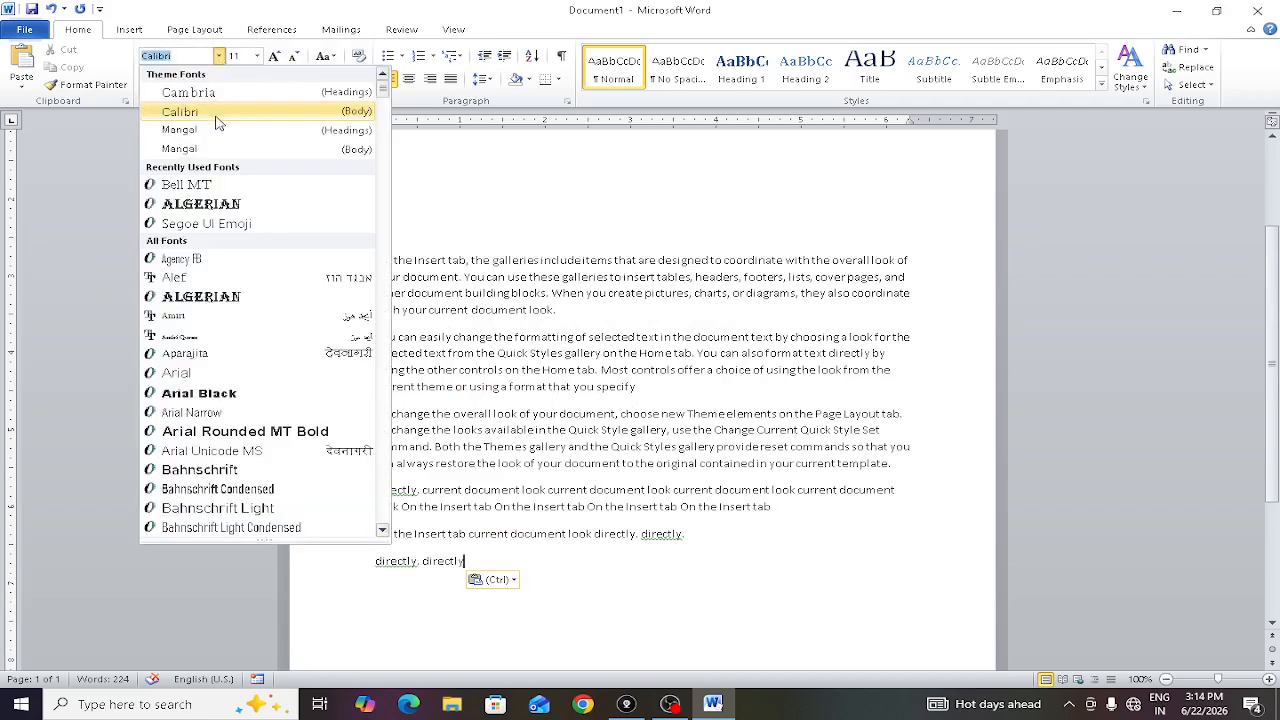
{"action": "left_click", "coordinate": [528, 520]}
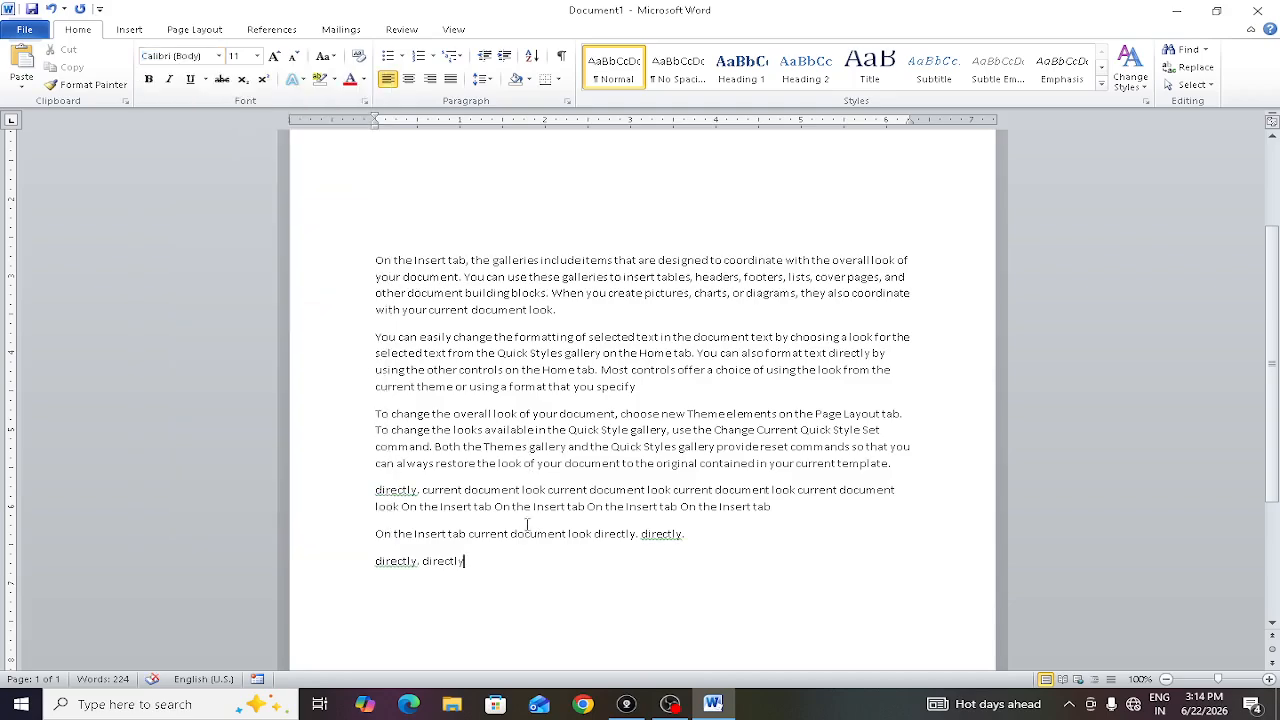
{"action": "left_click_drag", "start_coordinate": [528, 560], "coordinate": [271, 243]}
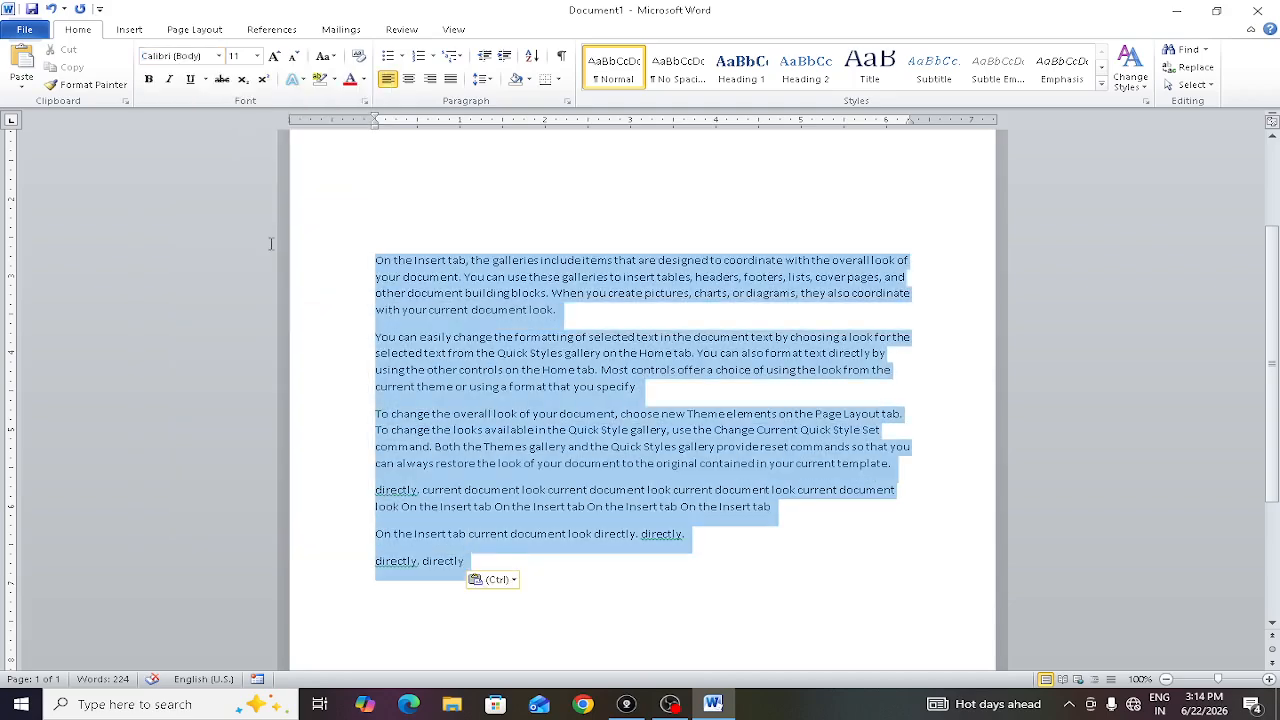
{"action": "left_click", "coordinate": [221, 56]}
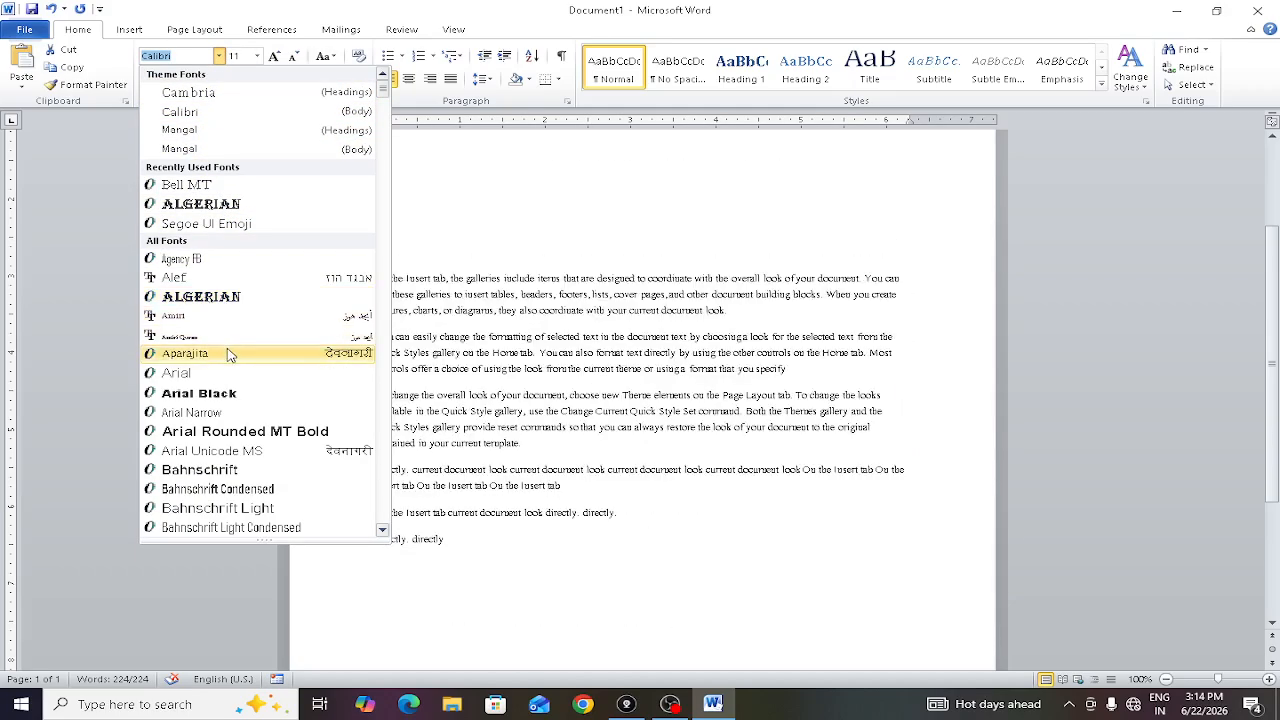
{"action": "left_click", "coordinate": [229, 354]}
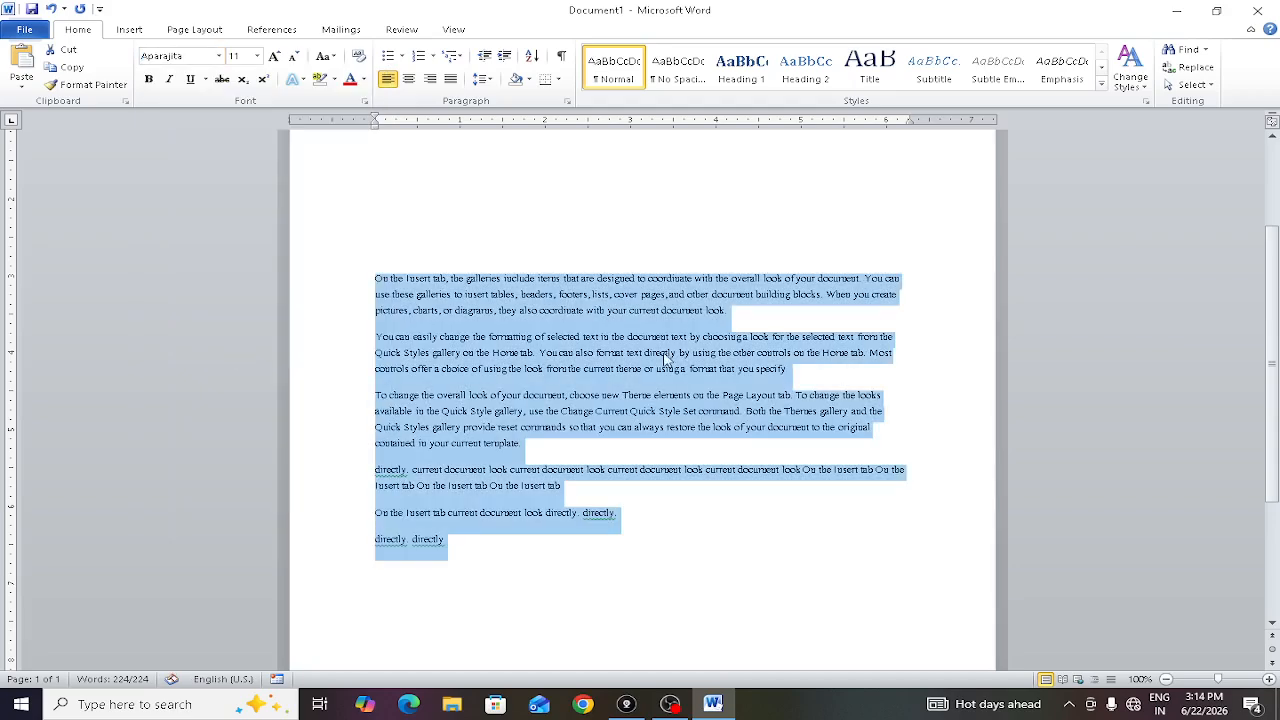
- Select all the text again and enlarge its font size step by step to 36 with Grow Font
{"action": "left_click", "coordinate": [523, 300]}
{"action": "left_click_drag", "start_coordinate": [357, 278], "coordinate": [500, 586]}
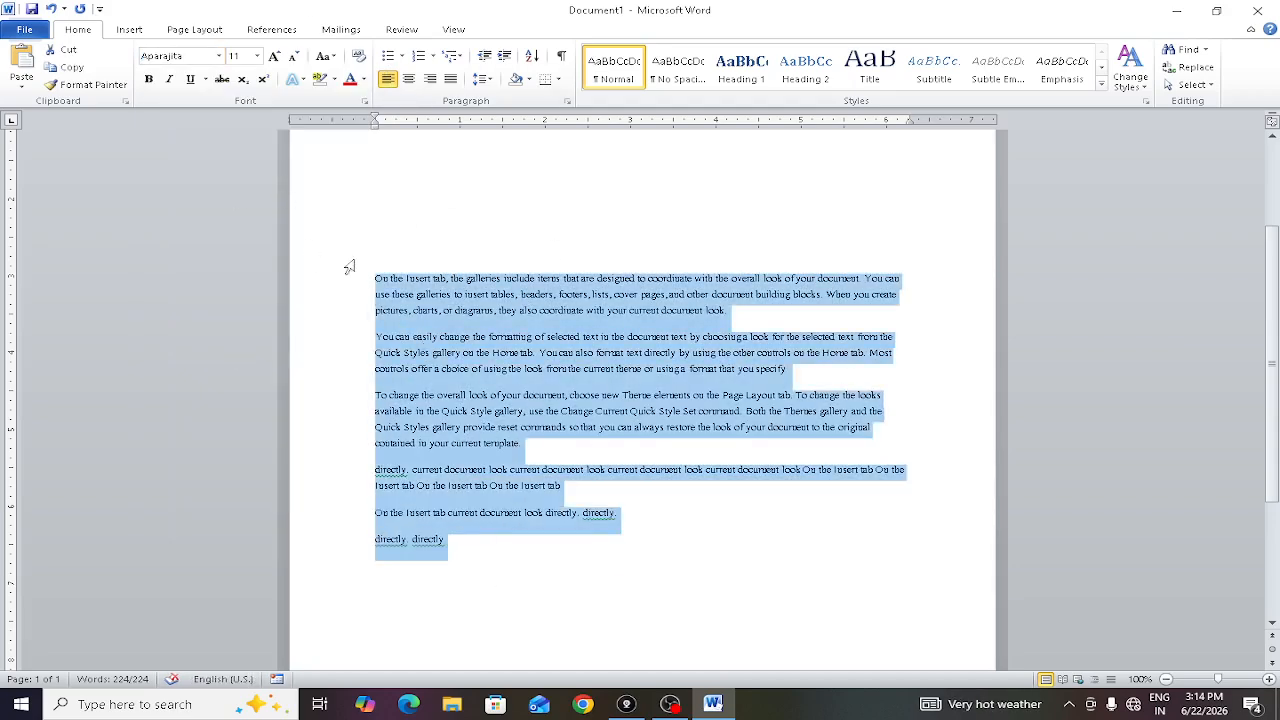
{"action": "left_click", "coordinate": [457, 548]}
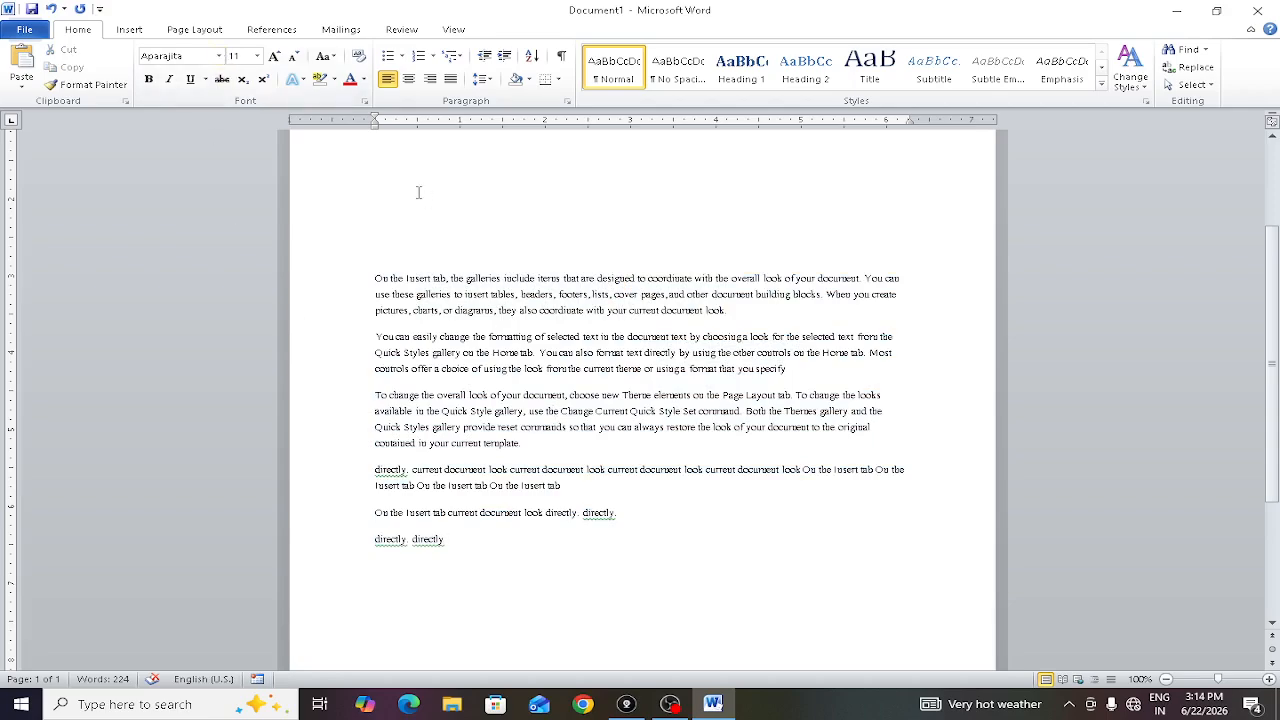
{"action": "left_click_drag", "start_coordinate": [500, 588], "coordinate": [277, 146]}
{"action": "left_click", "coordinate": [257, 56]}
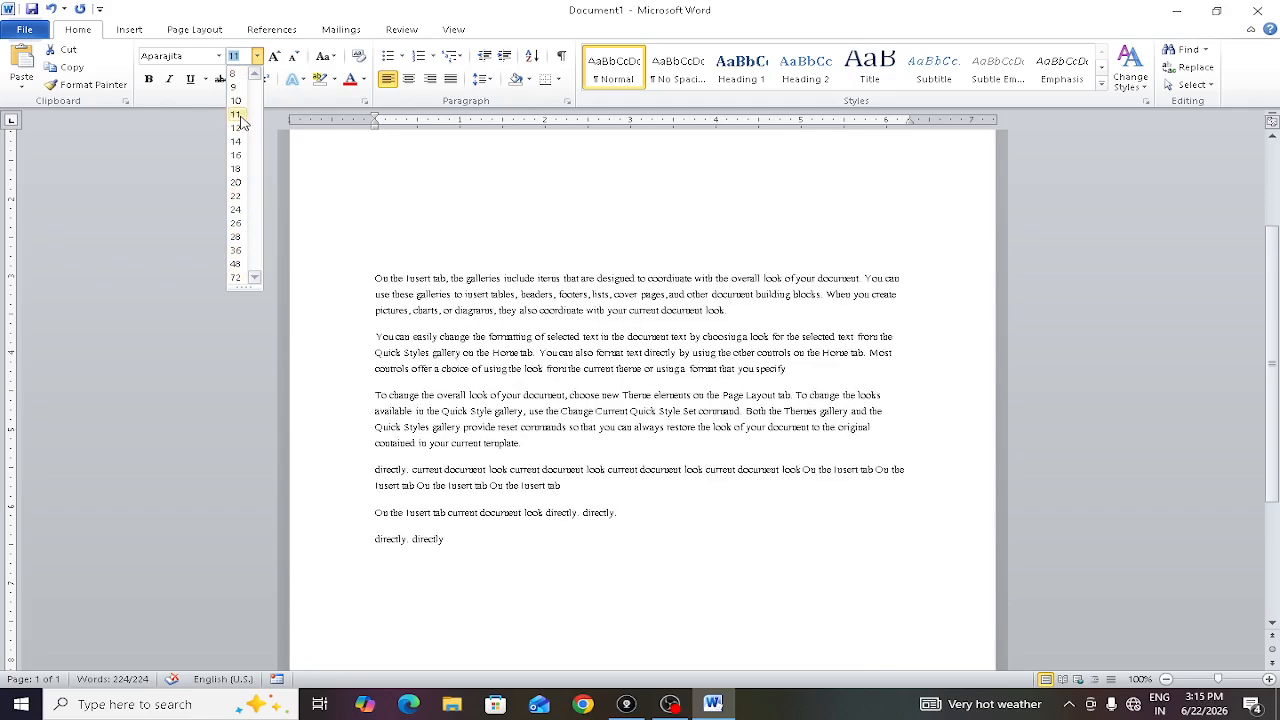
{"action": "key", "text": "Escape"}
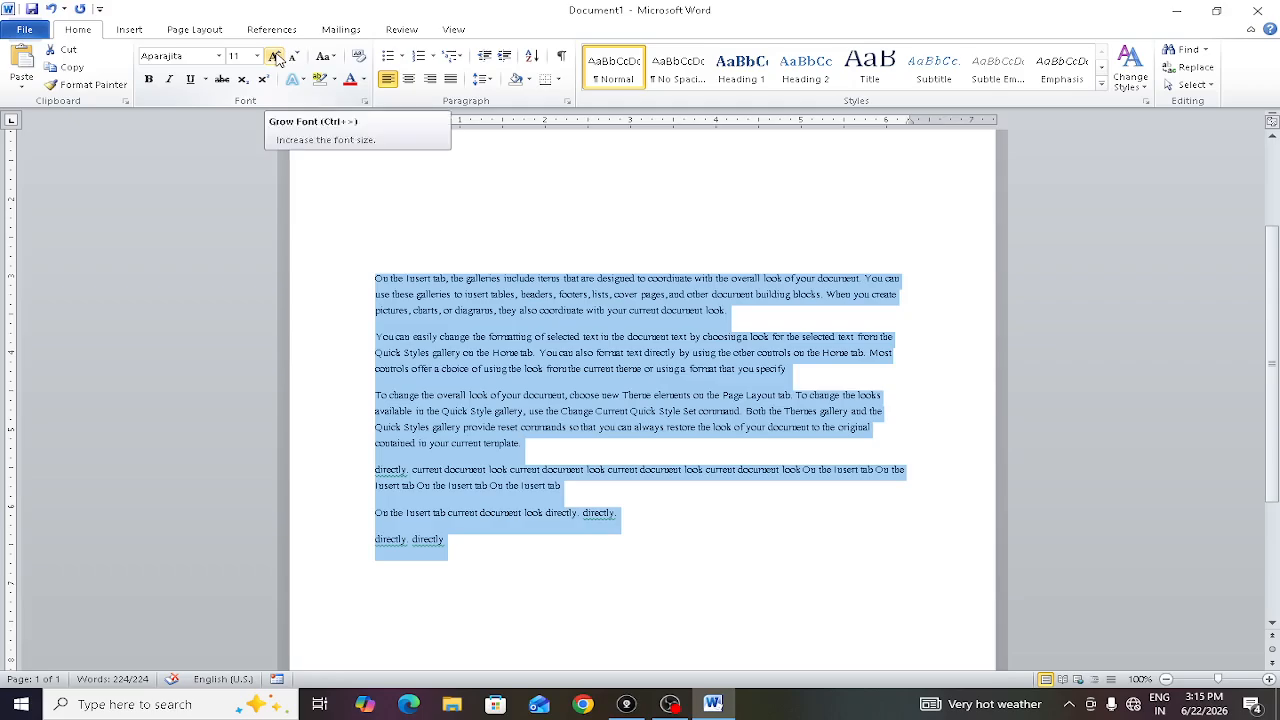
{"action": "left_click", "coordinate": [275, 57]}
{"action": "left_click", "coordinate": [275, 57]}
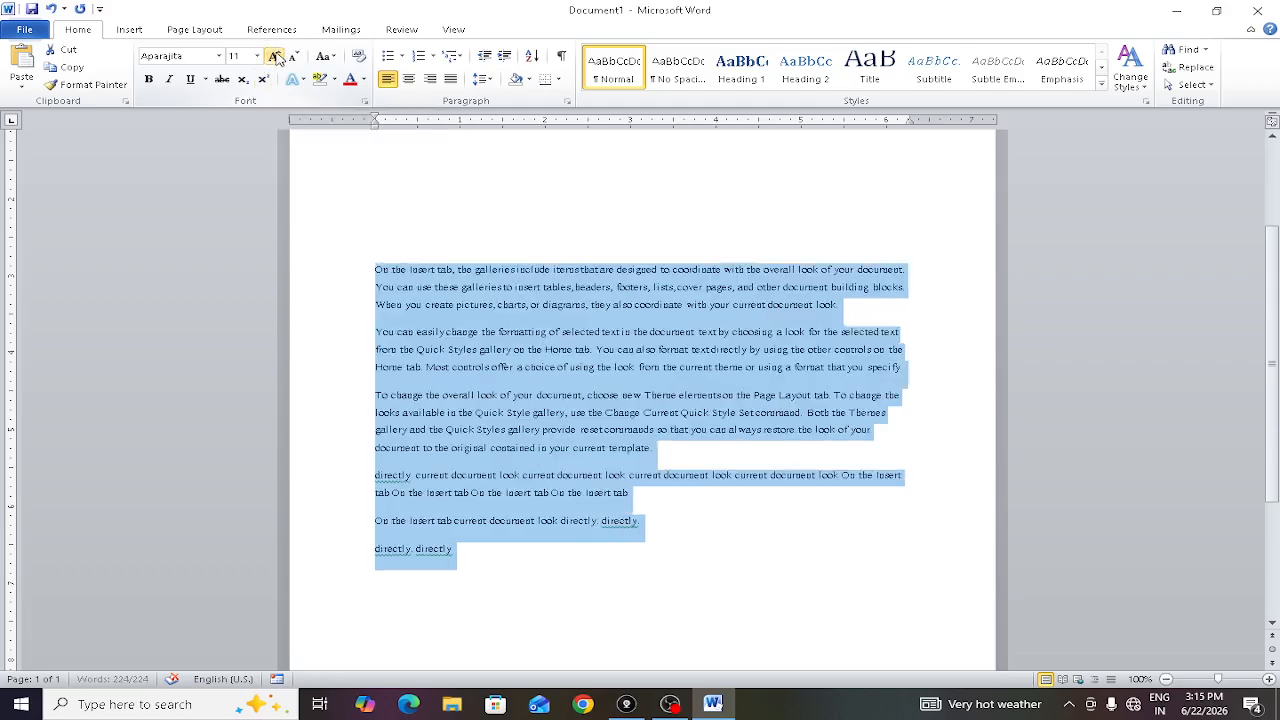
{"action": "left_click", "coordinate": [275, 57]}
{"action": "left_click", "coordinate": [275, 57]}
{"action": "left_click", "coordinate": [275, 57]}
{"action": "left_click", "coordinate": [275, 57]}
{"action": "left_click", "coordinate": [275, 57]}
{"action": "left_click", "coordinate": [275, 57]}
{"action": "left_click", "coordinate": [275, 57]}
{"action": "left_click", "coordinate": [275, 57]}
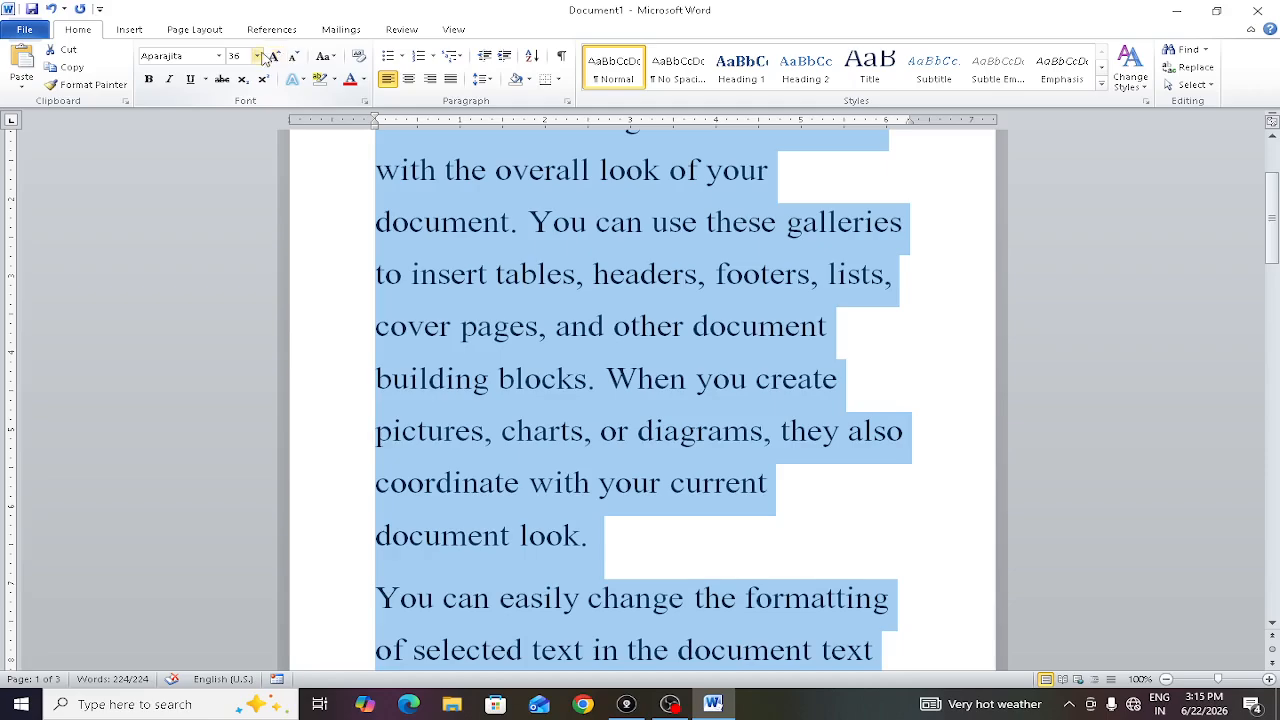
- Set the selected text's font size to 1636 and grow it further to 1638
{"action": "left_click", "coordinate": [243, 56]}
{"action": "type", "text": "16"}
{"action": "key", "text": "Return"}
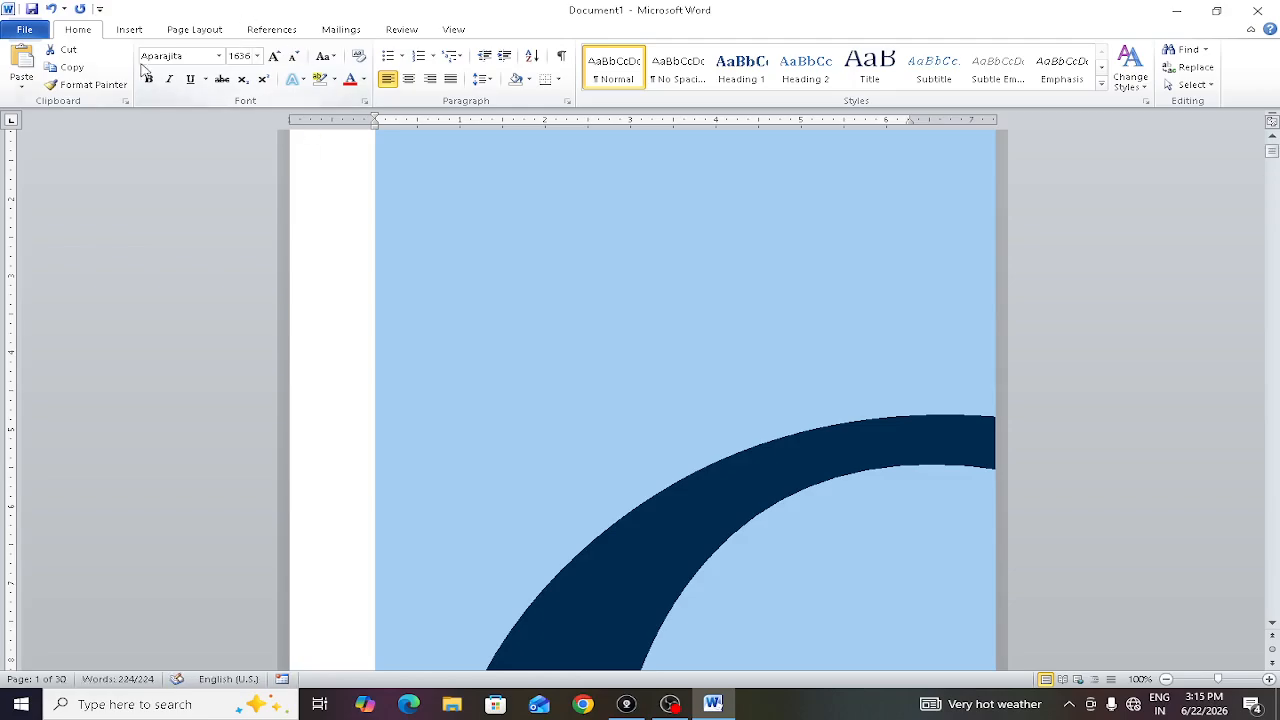
{"action": "left_click", "coordinate": [273, 57]}
{"action": "left_click", "coordinate": [273, 59]}
{"action": "left_click", "coordinate": [273, 59]}
{"action": "left_click", "coordinate": [273, 59]}
- Reduce the selected text's font size step by step to 1590 with Shrink Font
{"action": "left_click", "coordinate": [294, 58]}
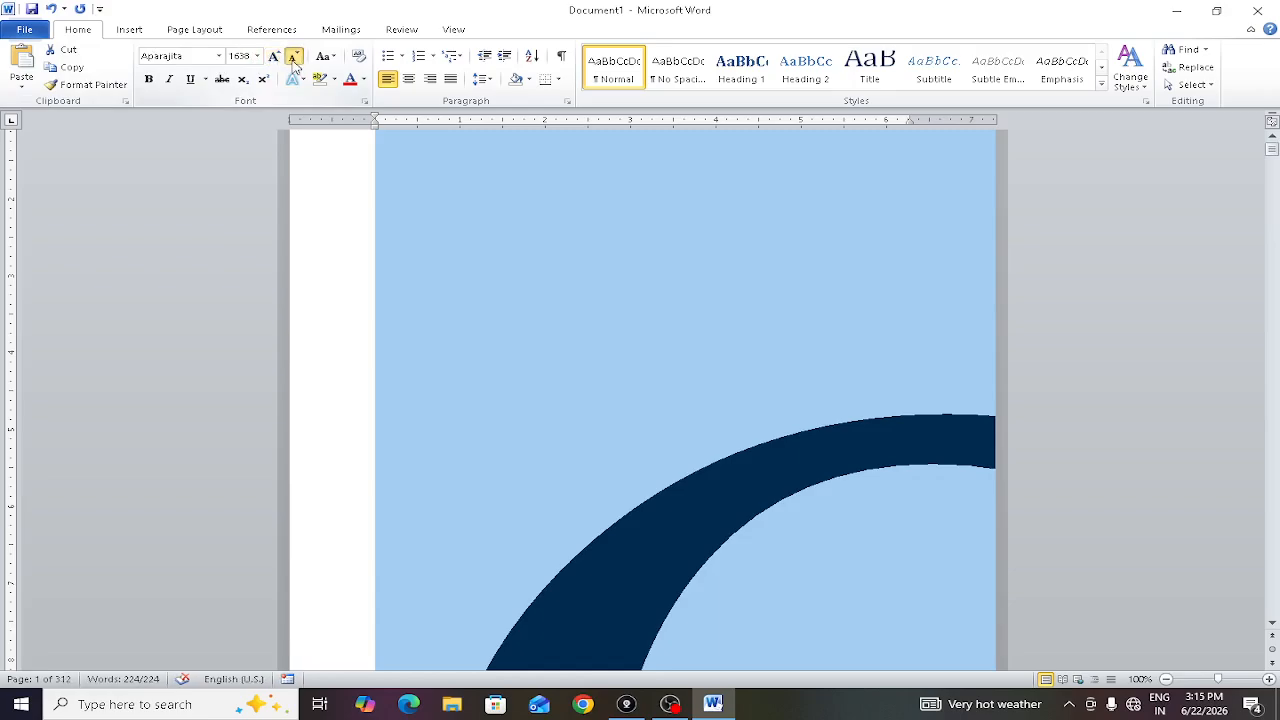
{"action": "left_click", "coordinate": [294, 62]}
{"action": "left_click", "coordinate": [294, 62]}
{"action": "left_click", "coordinate": [294, 62]}
{"action": "left_click", "coordinate": [294, 62]}
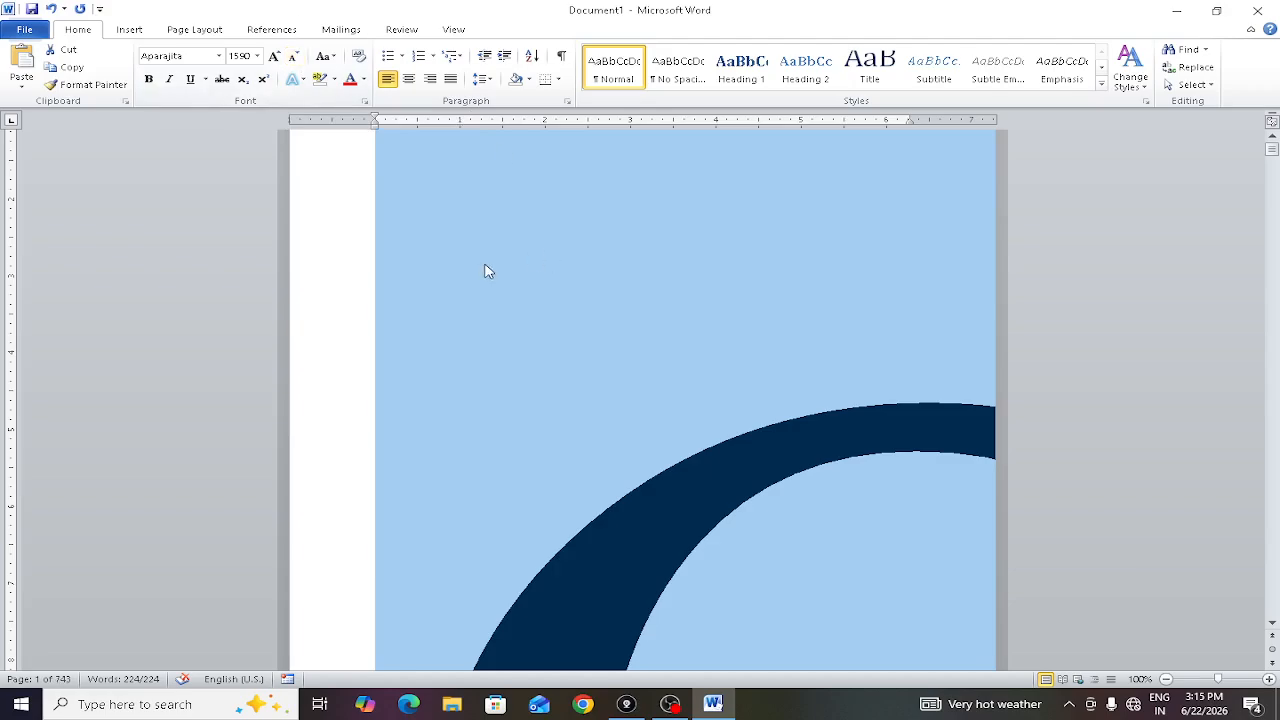
- Enlarge the selected text's font size step by step back up to 1638
{"action": "key", "text": "ctrl+shift+period"}
{"action": "key", "text": "ctrl+shift+period"}
{"action": "key", "text": "ctrl+shift+period"}
{"action": "key", "text": "ctrl+shift+period"}
{"action": "key", "text": "ctrl+shift+period"}
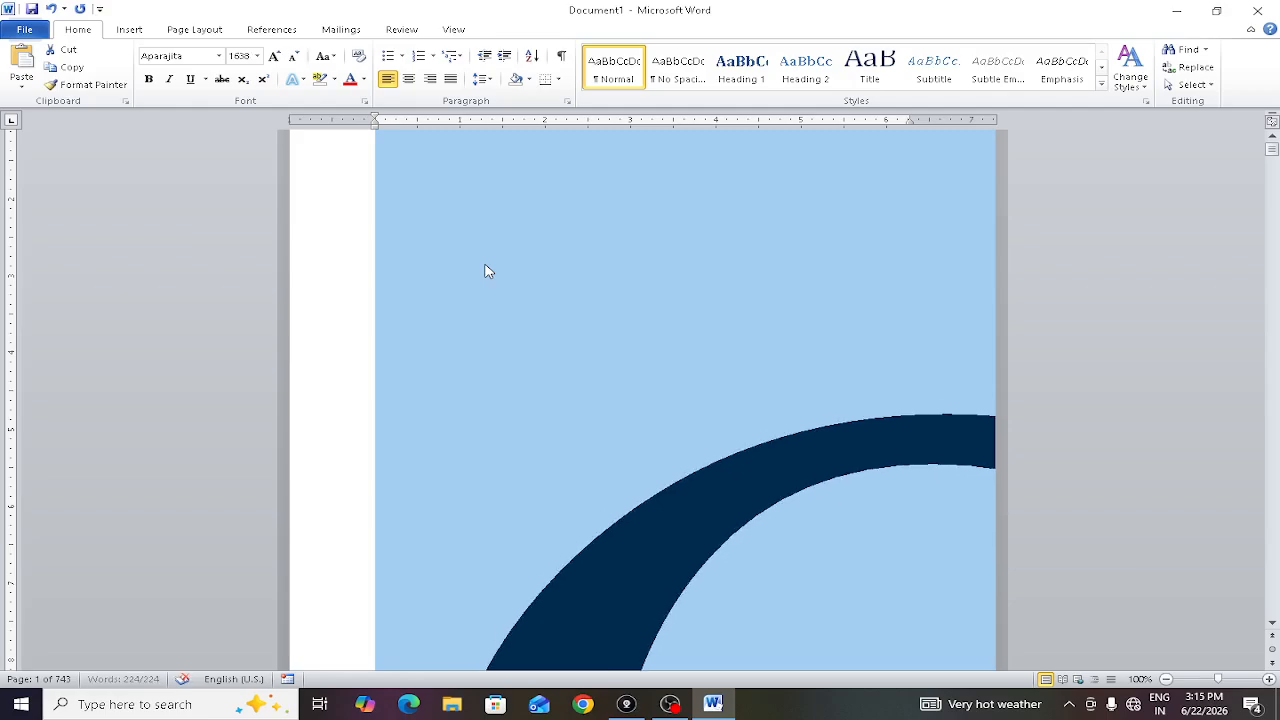
- Shrink the selected text's font size step by step to 1030
{"action": "key", "text": "ctrl+shift+comma"}
{"action": "key", "text": "ctrl+shift+comma"}
{"action": "key", "text": "ctrl+shift+comma"}
{"action": "key", "text": "ctrl+shift+comma"}
{"action": "key", "text": "ctrl+shift+comma"}
{"action": "key", "text": "ctrl+shift+comma"}
{"action": "key", "text": "ctrl+shift+comma"}
{"action": "key", "text": "ctrl+shift+comma"}
{"action": "key", "text": "ctrl+shift+comma"}
{"action": "key", "text": "ctrl+shift+comma"}
{"action": "key", "text": "ctrl+shift+comma"}
{"action": "key", "text": "ctrl+shift+comma"}
{"action": "key", "text": "ctrl+shift+comma"}
{"action": "key", "text": "ctrl+shift+comma"}
{"action": "key", "text": "ctrl+shift+comma"}
{"action": "key", "text": "ctrl+shift+comma"}
{"action": "key", "text": "ctrl+shift+comma"}
{"action": "key", "text": "ctrl+shift+comma"}
{"action": "key", "text": "ctrl+shift+comma"}
{"action": "key", "text": "ctrl+shift+comma"}
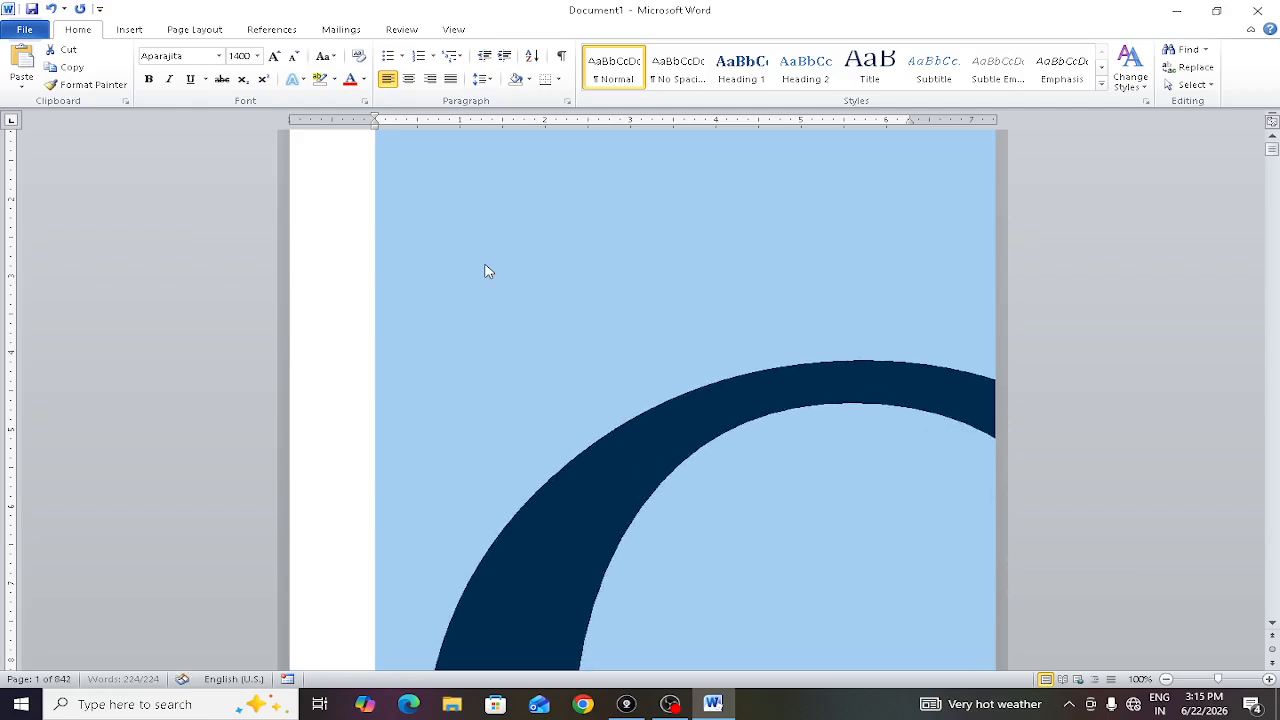
{"action": "key", "text": "ctrl+shift+comma"}
{"action": "key", "text": "ctrl+shift+comma"}
{"action": "key", "text": "ctrl+shift+comma"}
{"action": "key", "text": "ctrl+shift+comma"}
{"action": "key", "text": "ctrl+shift+comma"}
{"action": "key", "text": "ctrl+shift+comma"}
{"action": "key", "text": "ctrl+shift+comma"}
{"action": "key", "text": "ctrl+shift+comma"}
{"action": "key", "text": "ctrl+shift+comma"}
{"action": "key", "text": "ctrl+shift+comma"}
{"action": "key", "text": "ctrl+shift+comma"}
{"action": "key", "text": "ctrl+shift+comma"}
{"action": "key", "text": "ctrl+shift+comma"}
{"action": "key", "text": "ctrl+shift+comma"}
{"action": "key", "text": "ctrl+shift+comma"}
{"action": "key", "text": "ctrl+shift+comma"}
{"action": "key", "text": "ctrl+shift+comma"}
{"action": "key", "text": "ctrl+shift+comma"}
{"action": "key", "text": "ctrl+shift+comma"}
{"action": "key", "text": "ctrl+shift+comma"}
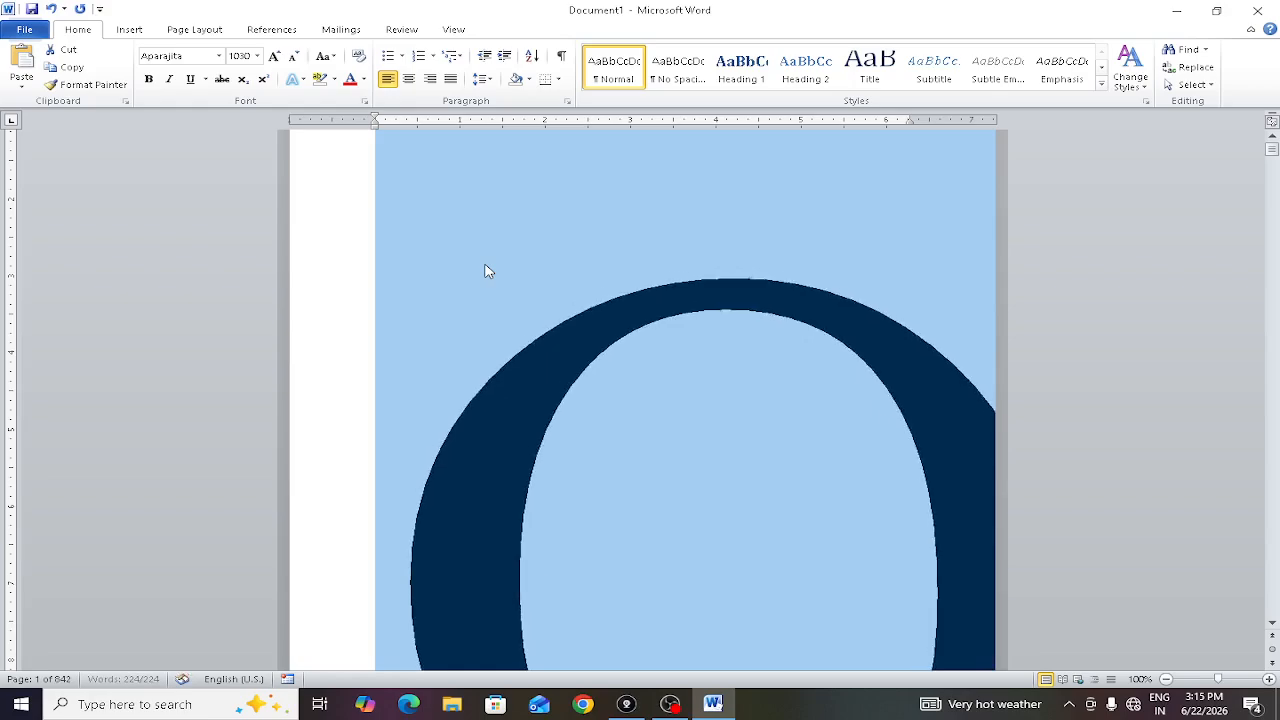
- Grow the selected text's font size step by step to 1230
{"action": "key", "text": "ctrl+shift+period"}
{"action": "key", "text": "ctrl+shift+period"}
{"action": "key", "text": "ctrl+shift+period"}
{"action": "key", "text": "ctrl+shift+period"}
{"action": "key", "text": "ctrl+shift+period"}
{"action": "key", "text": "ctrl+shift+period"}
{"action": "key", "text": "ctrl+shift+period"}
{"action": "key", "text": "ctrl+shift+period"}
{"action": "key", "text": "ctrl+shift+period"}
{"action": "key", "text": "ctrl+shift+period"}
{"action": "key", "text": "ctrl+shift+period"}
{"action": "key", "text": "ctrl+shift+period"}
{"action": "key", "text": "ctrl+shift+period"}
{"action": "key", "text": "ctrl+shift+period"}
{"action": "key", "text": "ctrl+shift+period"}
{"action": "key", "text": "ctrl+shift+period"}
{"action": "key", "text": "ctrl+shift+period"}
{"action": "key", "text": "ctrl+shift+period"}
{"action": "key", "text": "ctrl+shift+period"}
{"action": "key", "text": "ctrl+shift+period"}
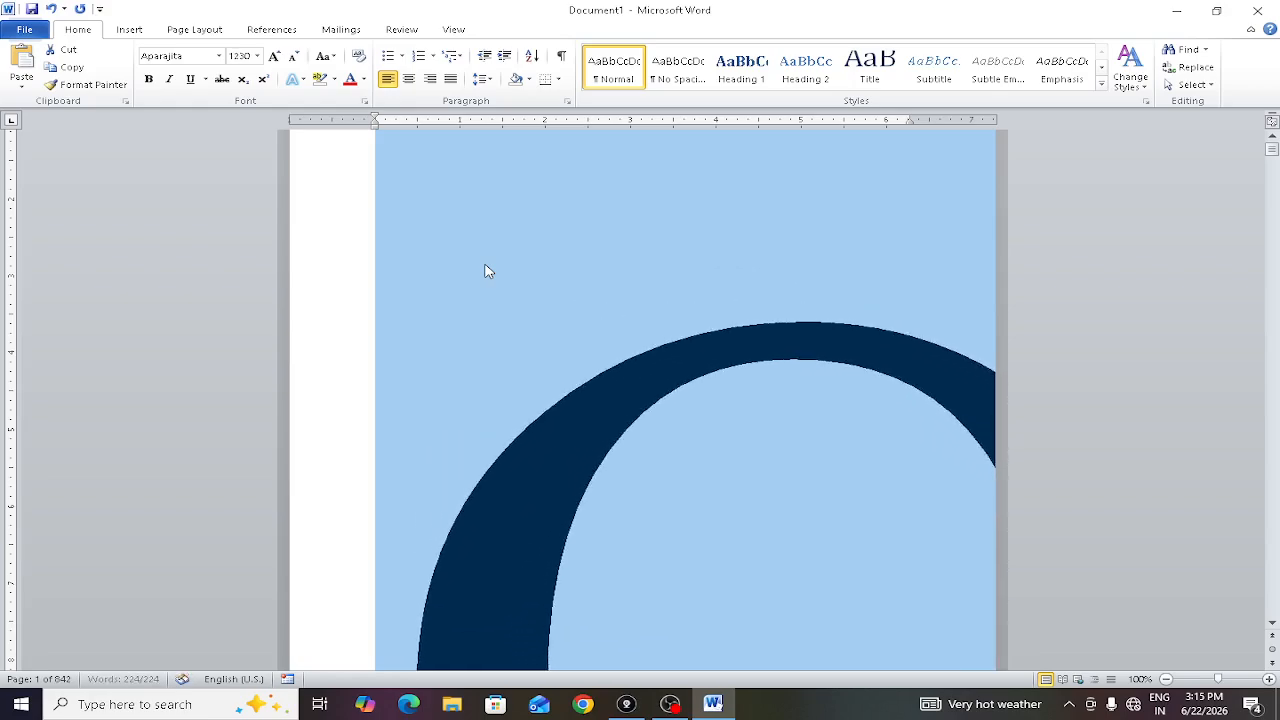
- Shrink the selected text's font size step by step to 12
{"action": "key", "text": "ctrl+shift+comma"}
{"action": "key", "text": "ctrl+shift+comma"}
{"action": "key", "text": "ctrl+shift+comma"}
{"action": "key", "text": "ctrl+shift+comma"}
{"action": "key", "text": "ctrl+shift+comma"}
{"action": "key", "text": "ctrl+shift+comma"}
{"action": "key", "text": "ctrl+shift+comma"}
{"action": "key", "text": "ctrl+shift+comma"}
{"action": "key", "text": "ctrl+shift+comma"}
{"action": "key", "text": "ctrl+shift+comma"}
{"action": "key", "text": "ctrl+shift+comma"}
{"action": "key", "text": "ctrl+shift+comma"}
{"action": "key", "text": "ctrl+shift+comma"}
{"action": "key", "text": "ctrl+shift+comma"}
{"action": "key", "text": "ctrl+shift+comma"}
{"action": "key", "text": "ctrl+shift+comma"}
{"action": "key", "text": "ctrl+shift+comma"}
{"action": "key", "text": "ctrl+shift+comma"}
{"action": "key", "text": "ctrl+shift+comma"}
{"action": "key", "text": "ctrl+shift+comma"}
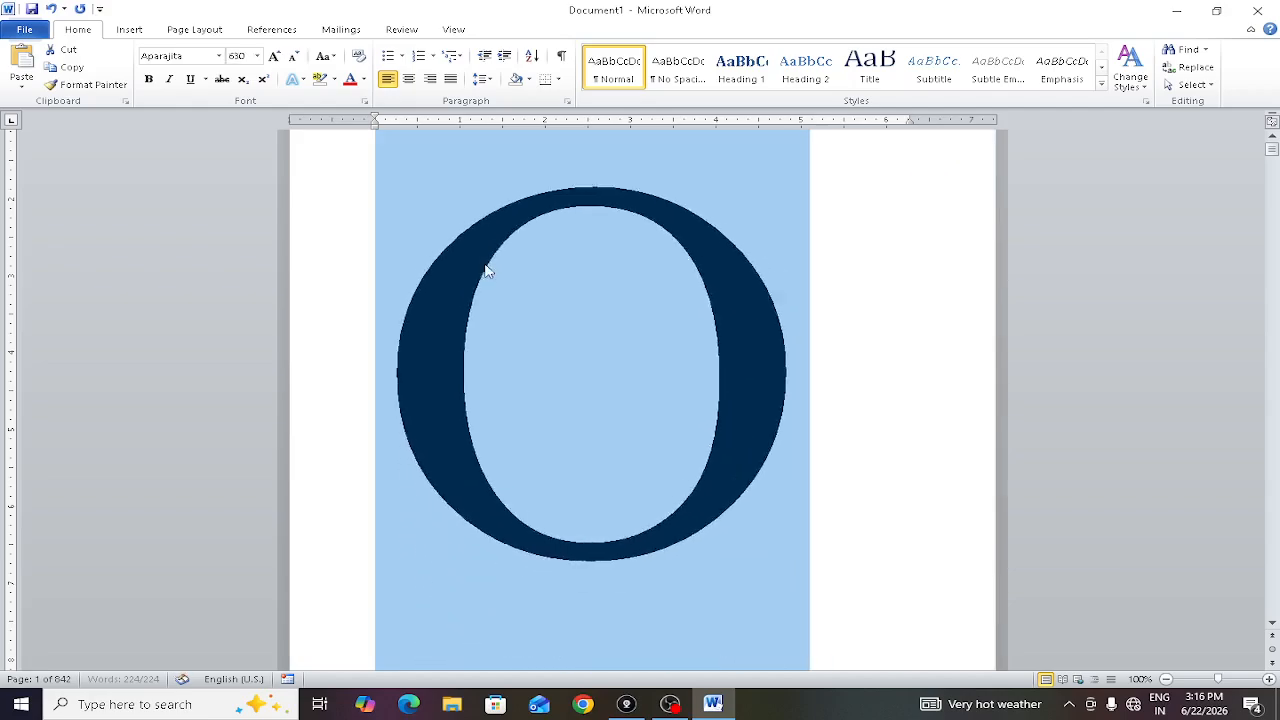
{"action": "key", "text": "ctrl+shift+comma"}
{"action": "key", "text": "ctrl+shift+comma"}
{"action": "key", "text": "ctrl+shift+comma"}
{"action": "key", "text": "ctrl+shift+comma"}
{"action": "key", "text": "ctrl+shift+comma"}
{"action": "key", "text": "ctrl+shift+comma"}
{"action": "key", "text": "ctrl+shift+comma"}
{"action": "key", "text": "ctrl+shift+comma"}
{"action": "key", "text": "ctrl+shift+comma"}
{"action": "key", "text": "ctrl+shift+comma"}
{"action": "key", "text": "ctrl+shift+comma"}
{"action": "key", "text": "ctrl+shift+comma"}
{"action": "key", "text": "ctrl+shift+comma"}
{"action": "key", "text": "ctrl+shift+comma"}
{"action": "key", "text": "ctrl+shift+comma"}
{"action": "key", "text": "ctrl+shift+comma"}
{"action": "key", "text": "ctrl+shift+comma"}
{"action": "key", "text": "ctrl+shift+comma"}
{"action": "key", "text": "ctrl+shift+comma"}
{"action": "key", "text": "ctrl+shift+comma"}
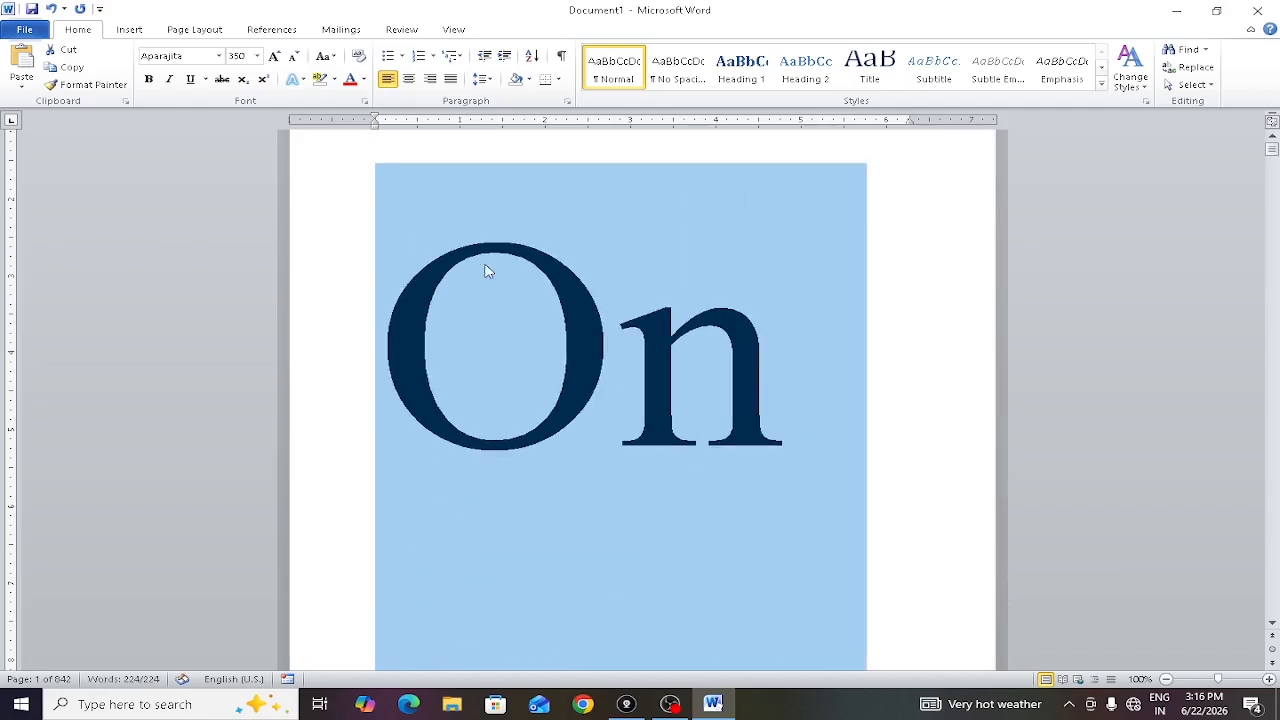
{"action": "key", "text": "ctrl+shift+comma"}
{"action": "key", "text": "ctrl+shift+comma"}
{"action": "key", "text": "ctrl+shift+comma"}
{"action": "key", "text": "ctrl+shift+comma"}
{"action": "key", "text": "ctrl+shift+comma"}
{"action": "key", "text": "ctrl+shift+comma"}
{"action": "key", "text": "ctrl+shift+comma"}
{"action": "key", "text": "ctrl+shift+comma"}
{"action": "key", "text": "ctrl+shift+comma"}
{"action": "key", "text": "ctrl+shift+comma"}
{"action": "key", "text": "ctrl+shift+comma"}
{"action": "key", "text": "ctrl+shift+comma"}
{"action": "key", "text": "ctrl+shift+comma"}
{"action": "key", "text": "ctrl+shift+comma"}
{"action": "key", "text": "ctrl+shift+comma"}
{"action": "key", "text": "ctrl+shift+comma"}
{"action": "key", "text": "ctrl+shift+comma"}
{"action": "key", "text": "ctrl+shift+comma"}
{"action": "key", "text": "ctrl+shift+comma"}
{"action": "key", "text": "ctrl+shift+comma"}
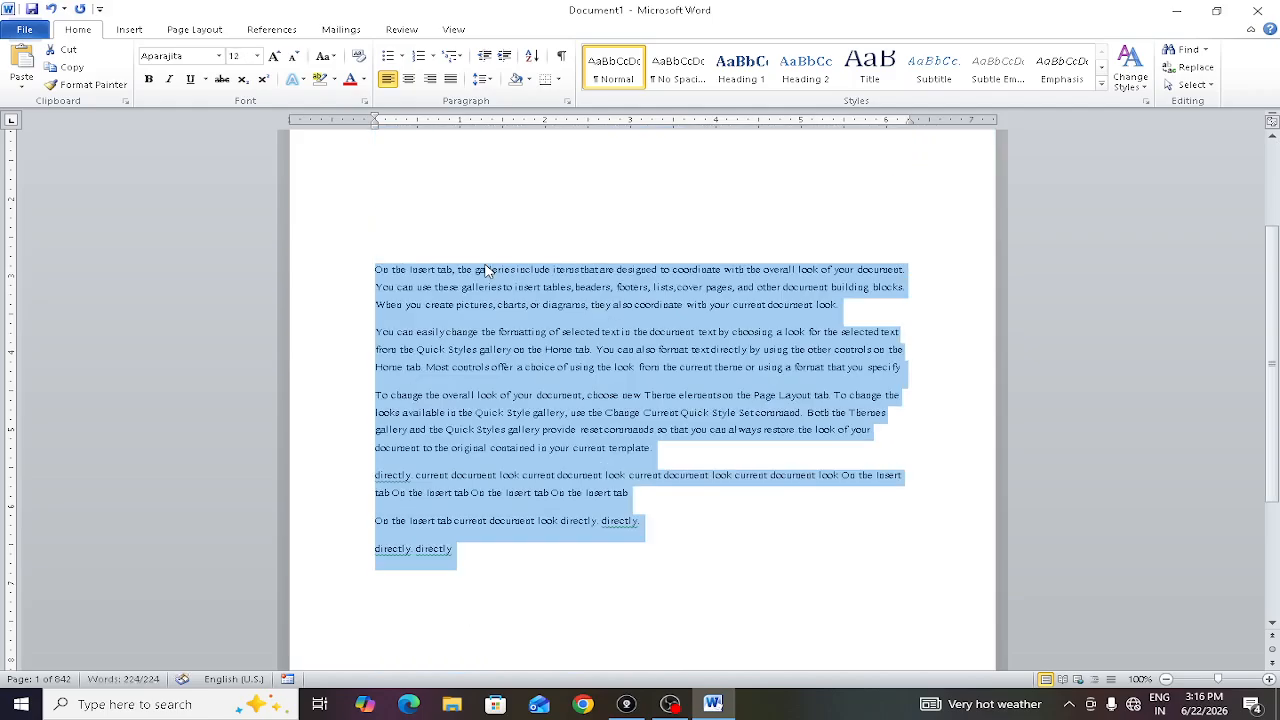
- Grow the selected text's font size step by step to 26
{"action": "key", "text": "ctrl+shift+period"}
{"action": "key", "text": "ctrl+shift+period"}
{"action": "key", "text": "ctrl+shift+period"}
{"action": "key", "text": "ctrl+shift+period"}
{"action": "key", "text": "ctrl+shift+period"}
{"action": "key", "text": "ctrl+shift+period"}
{"action": "key", "text": "ctrl+shift+period"}
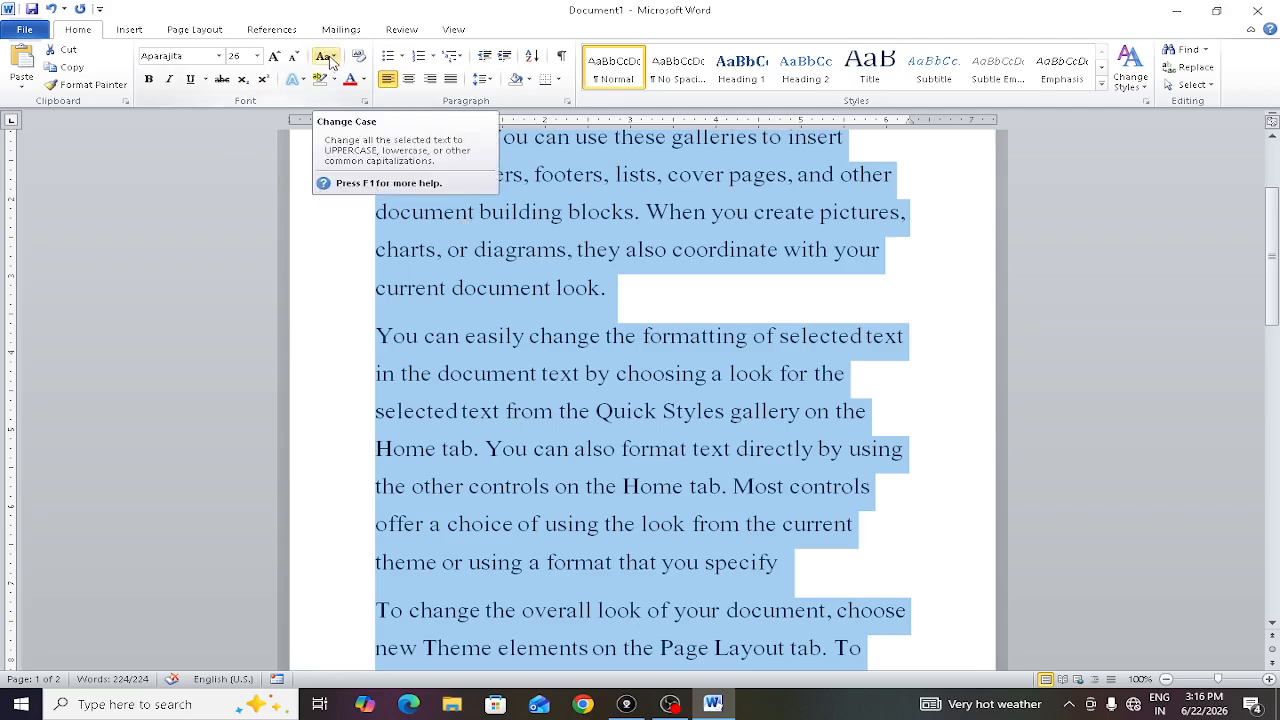
- Set the selected text's font size directly to 16
{"action": "left_click", "coordinate": [328, 57]}
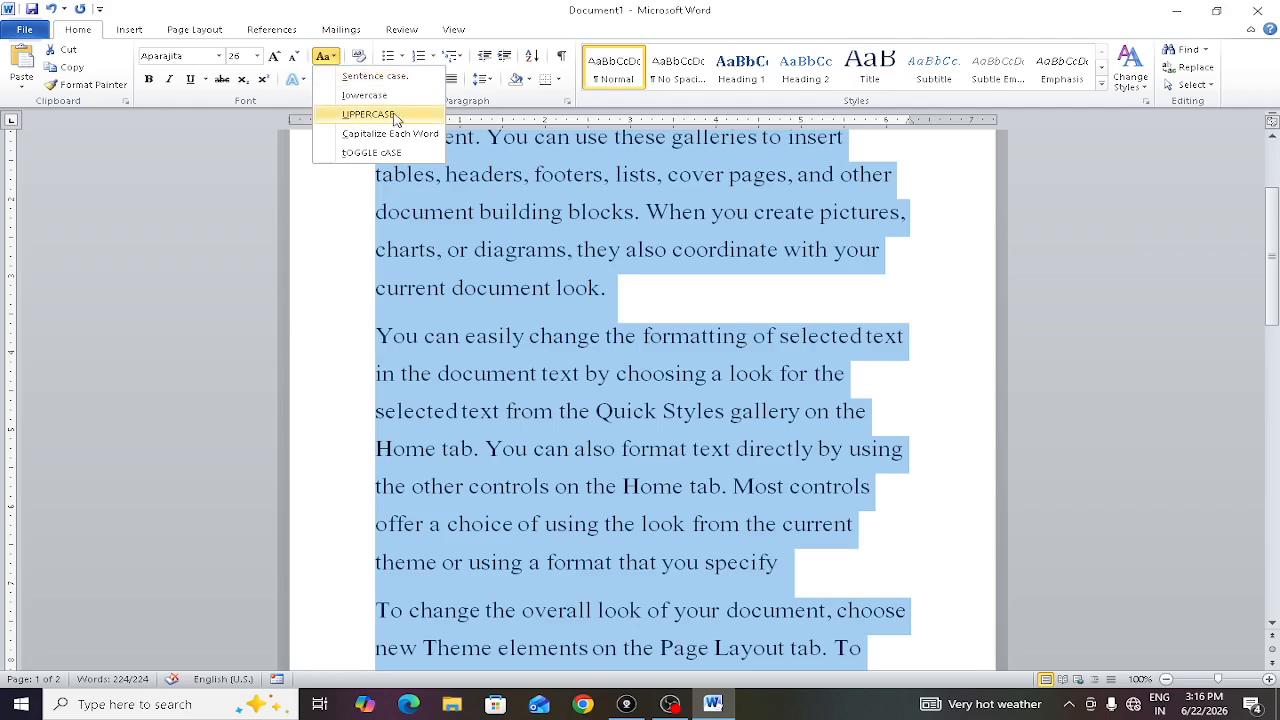
{"action": "left_click", "coordinate": [257, 57]}
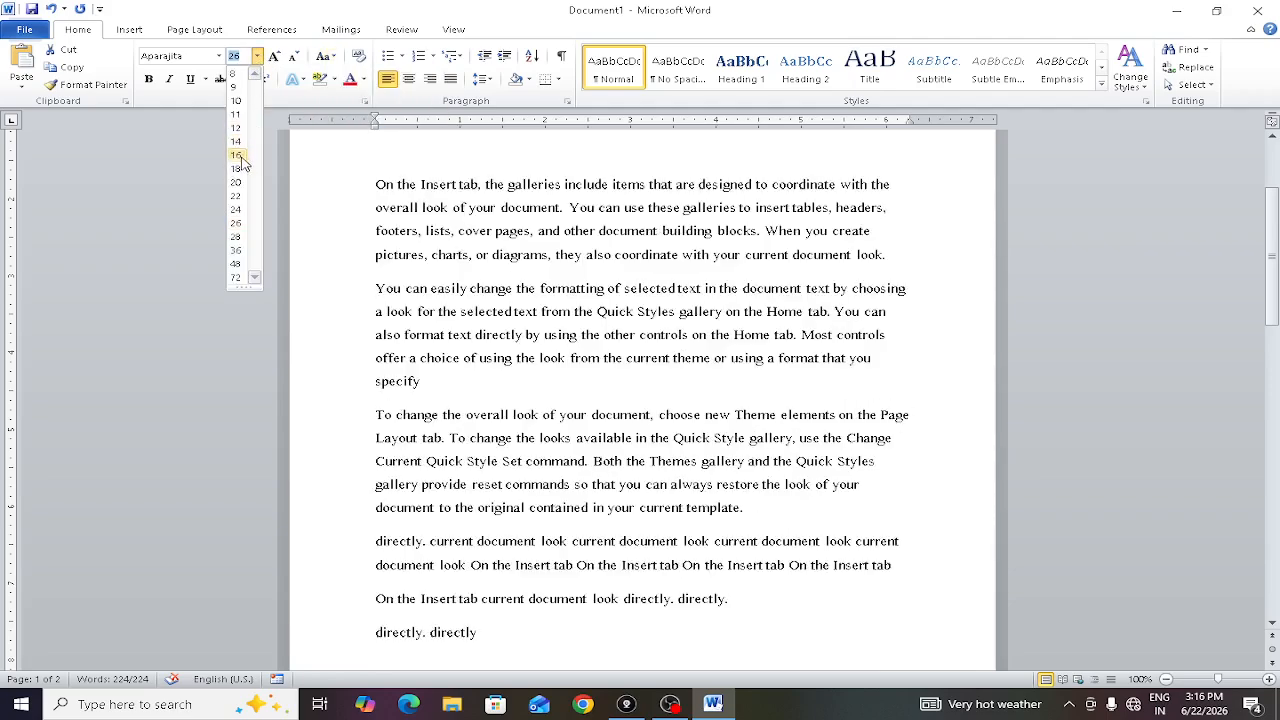
{"action": "left_click", "coordinate": [240, 157]}
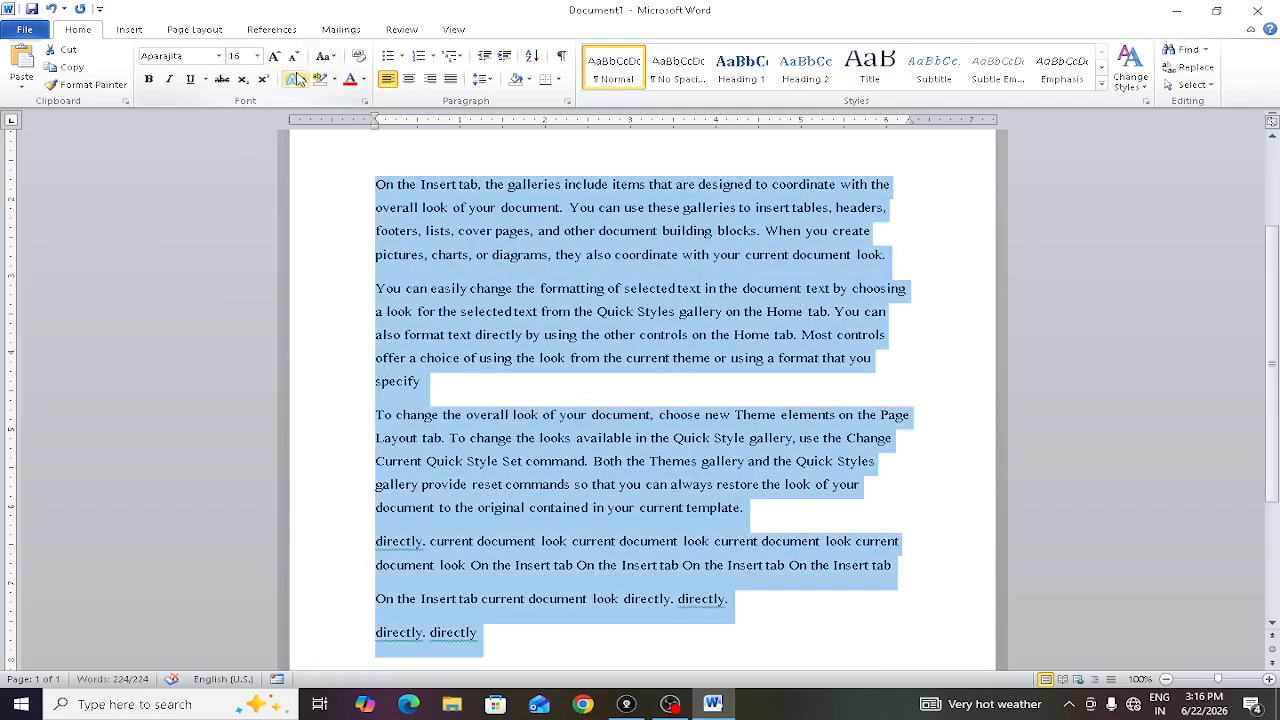
- Change the selected text to sentence case, followed by lowercase
{"action": "left_click", "coordinate": [326, 57]}
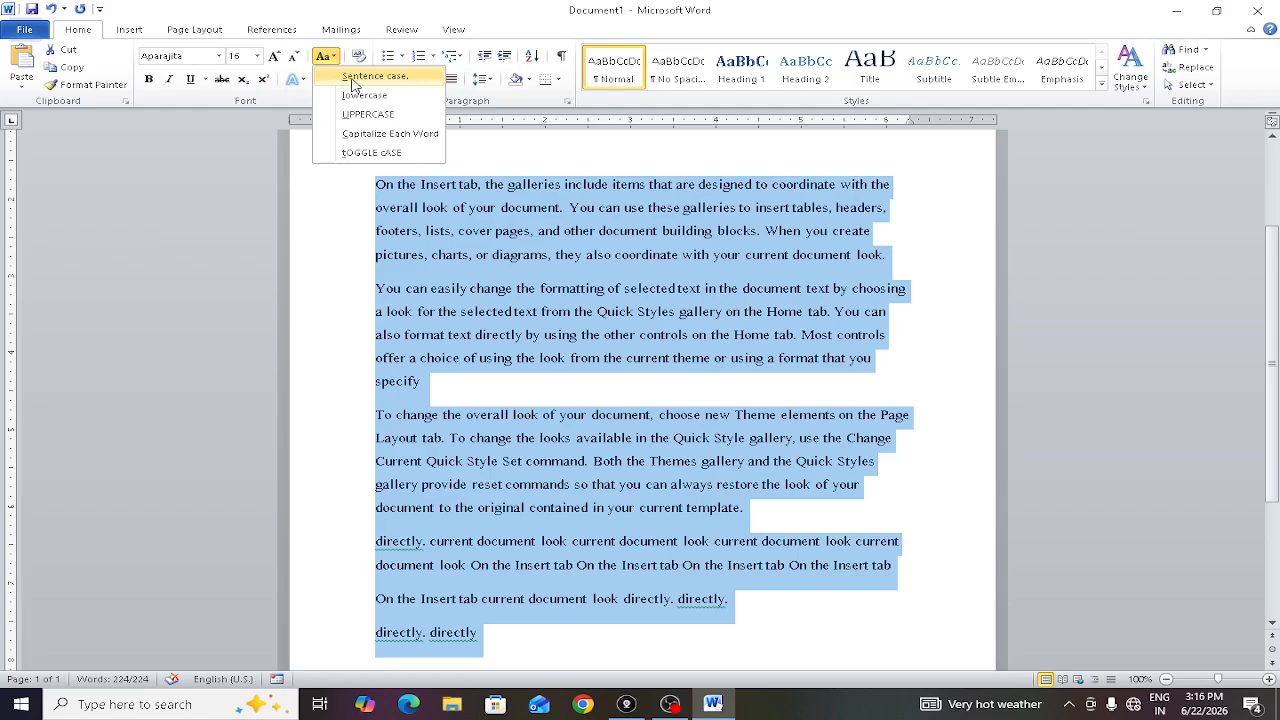
{"action": "left_click", "coordinate": [352, 77]}
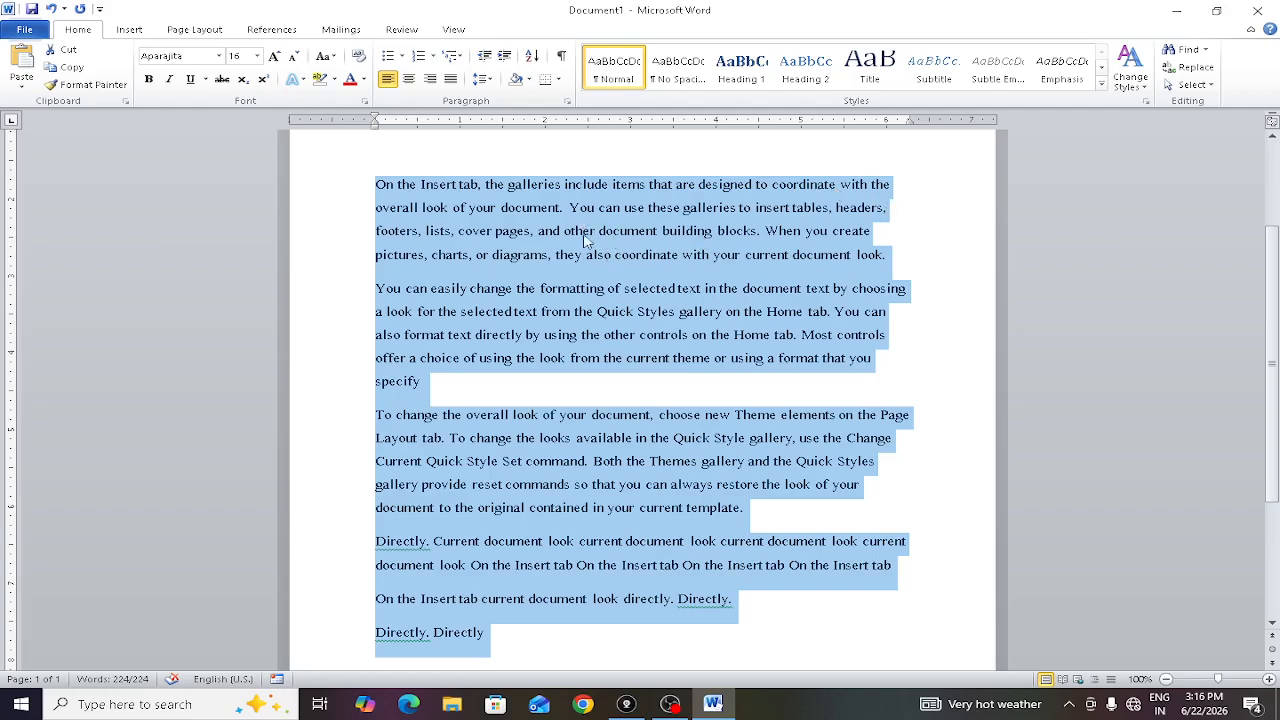
{"action": "left_click", "coordinate": [326, 56]}
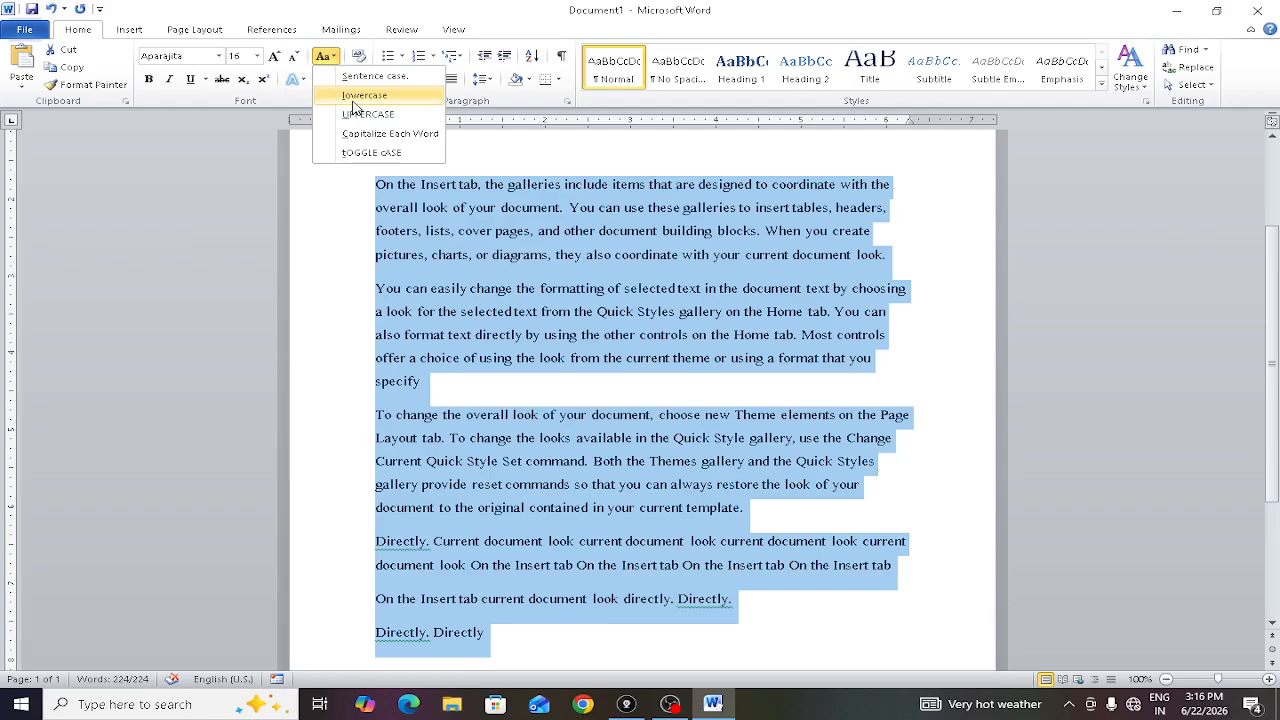
{"action": "left_click", "coordinate": [356, 97]}
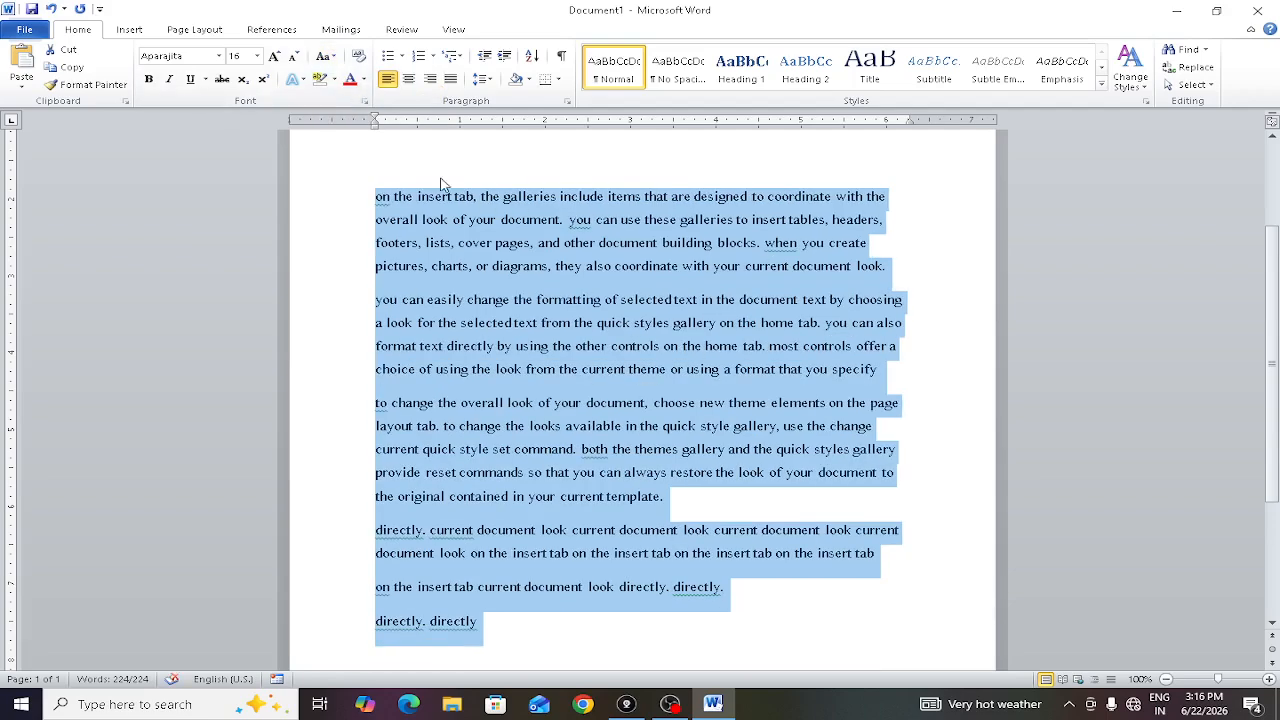
- Convert the selected text to UPPERCASE, followed by Capitalize Each Word
{"action": "left_click", "coordinate": [326, 57]}
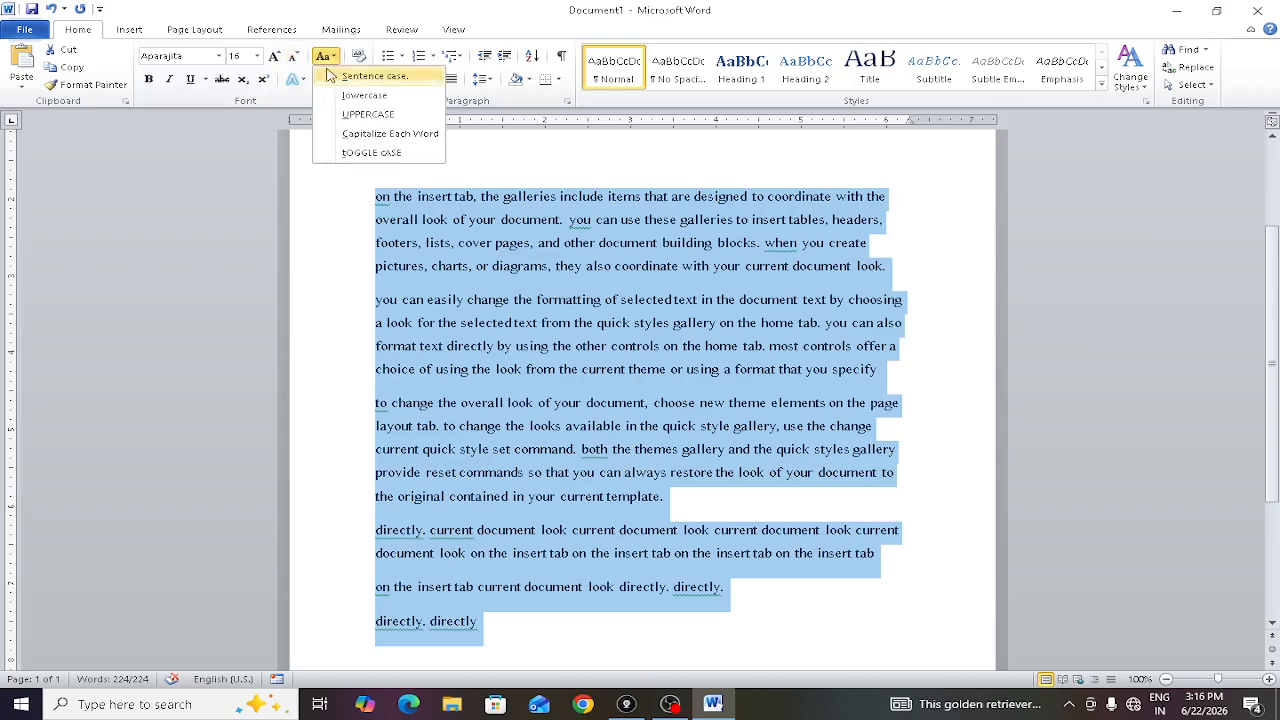
{"action": "left_click", "coordinate": [351, 116]}
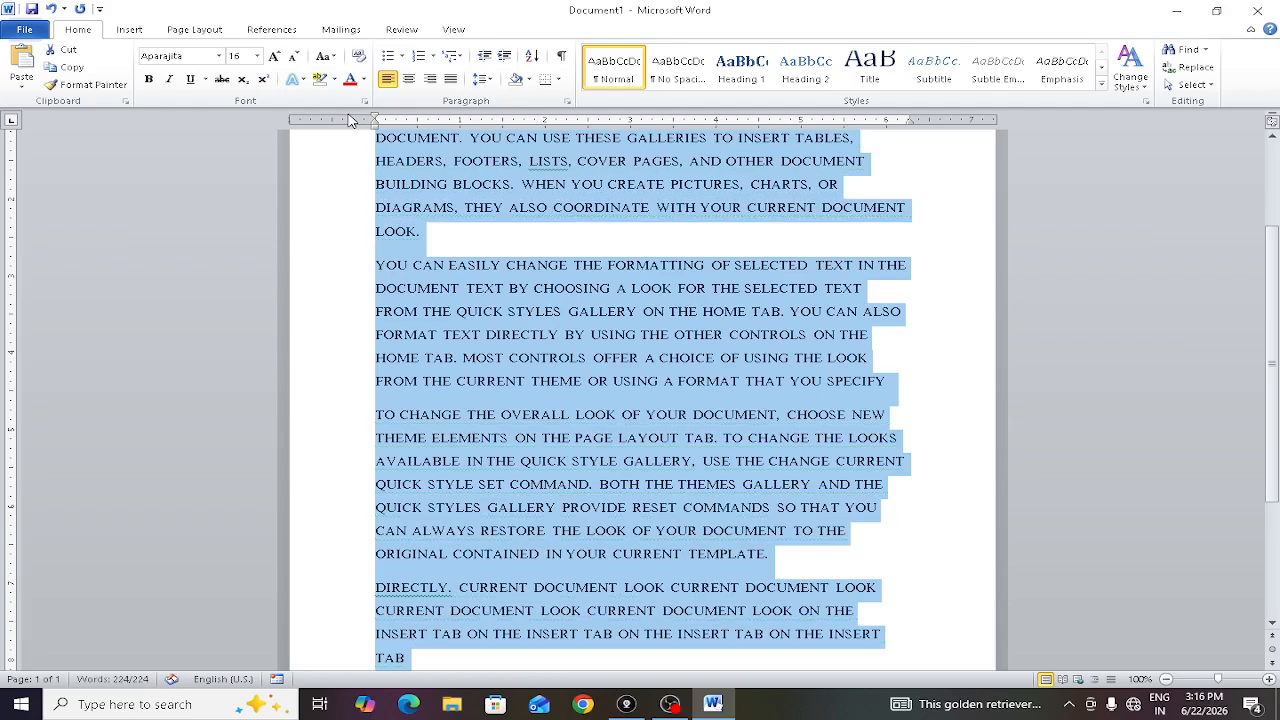
{"action": "left_click", "coordinate": [324, 57]}
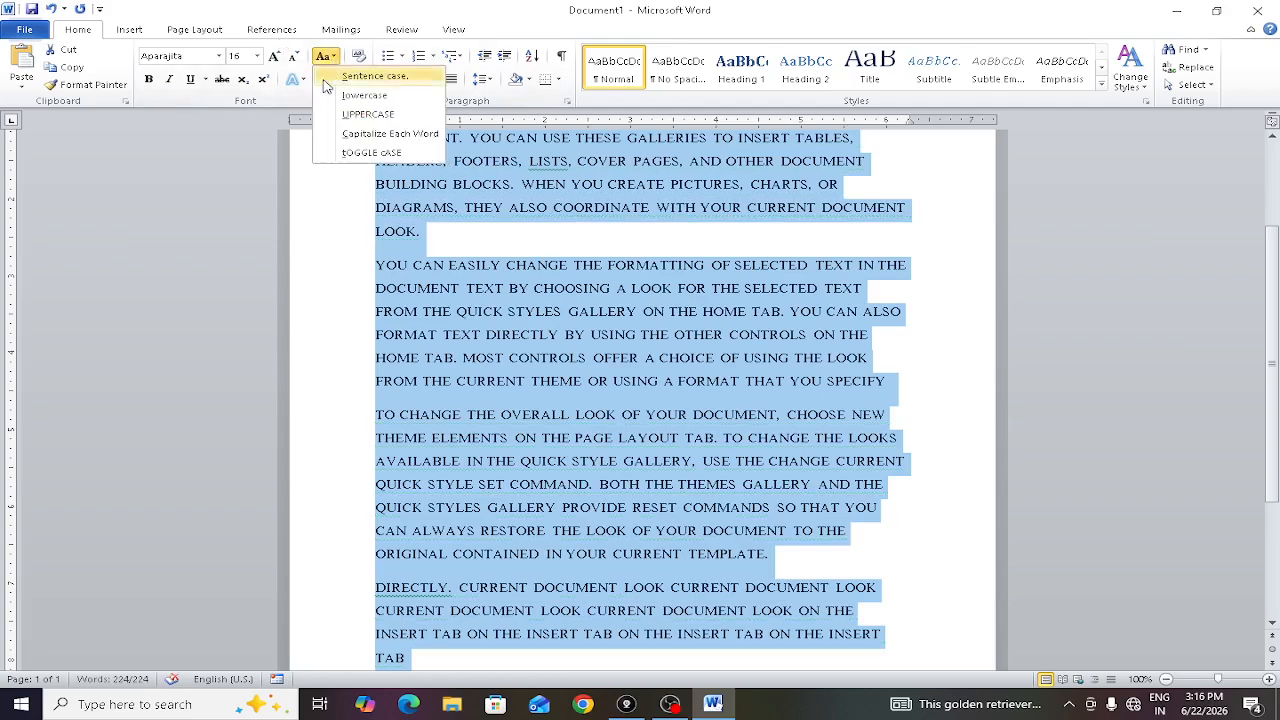
{"action": "left_click", "coordinate": [390, 134]}
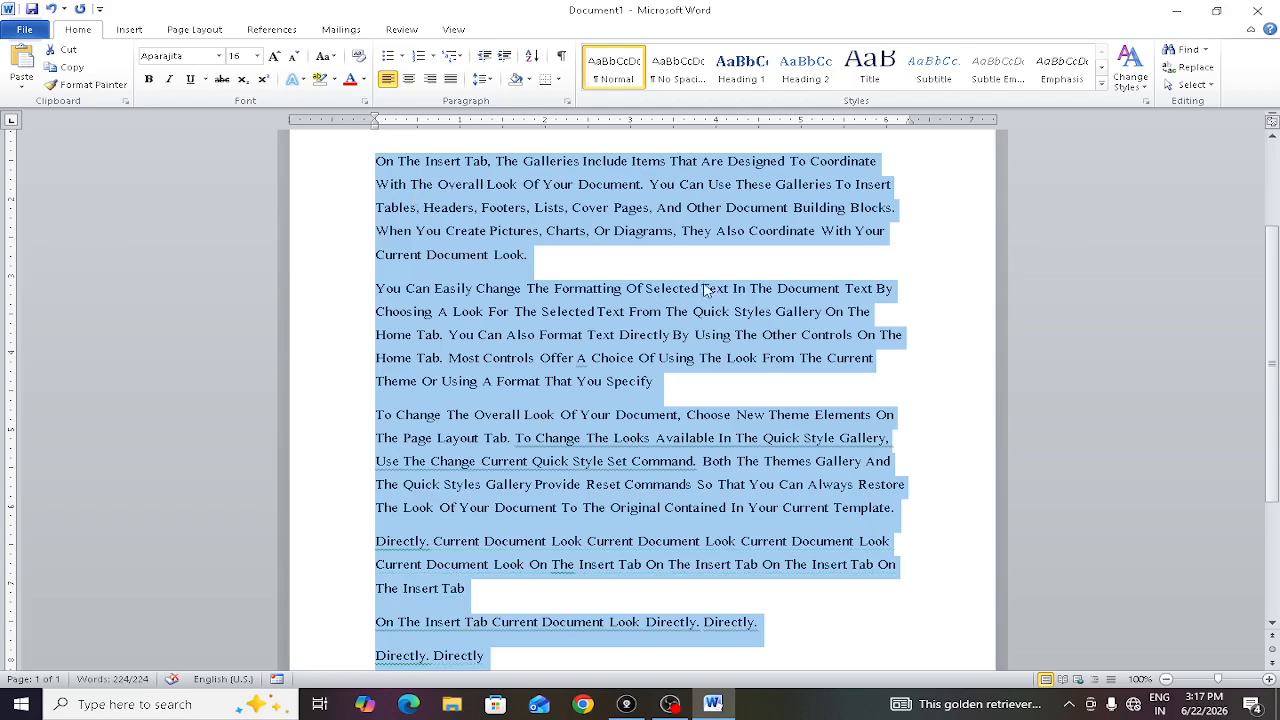
- Apply tOGGLE cASE to the selected text
{"action": "left_click", "coordinate": [326, 57]}
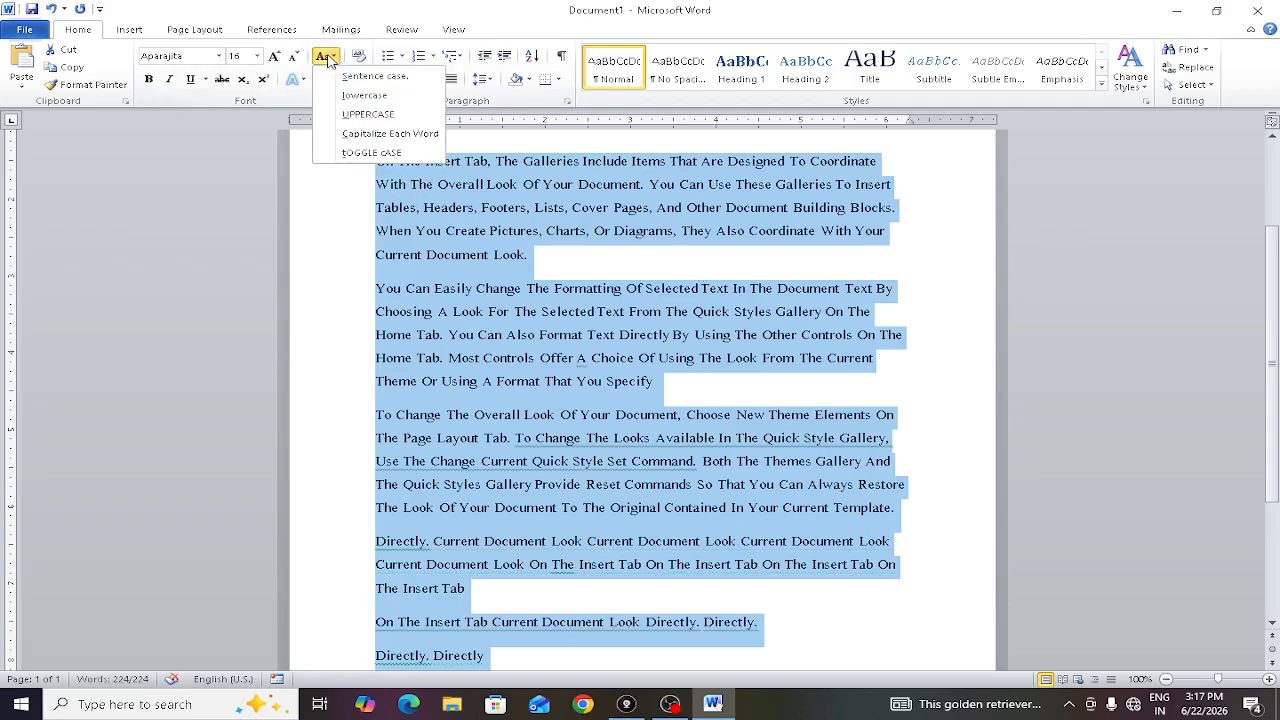
{"action": "left_click", "coordinate": [388, 158]}
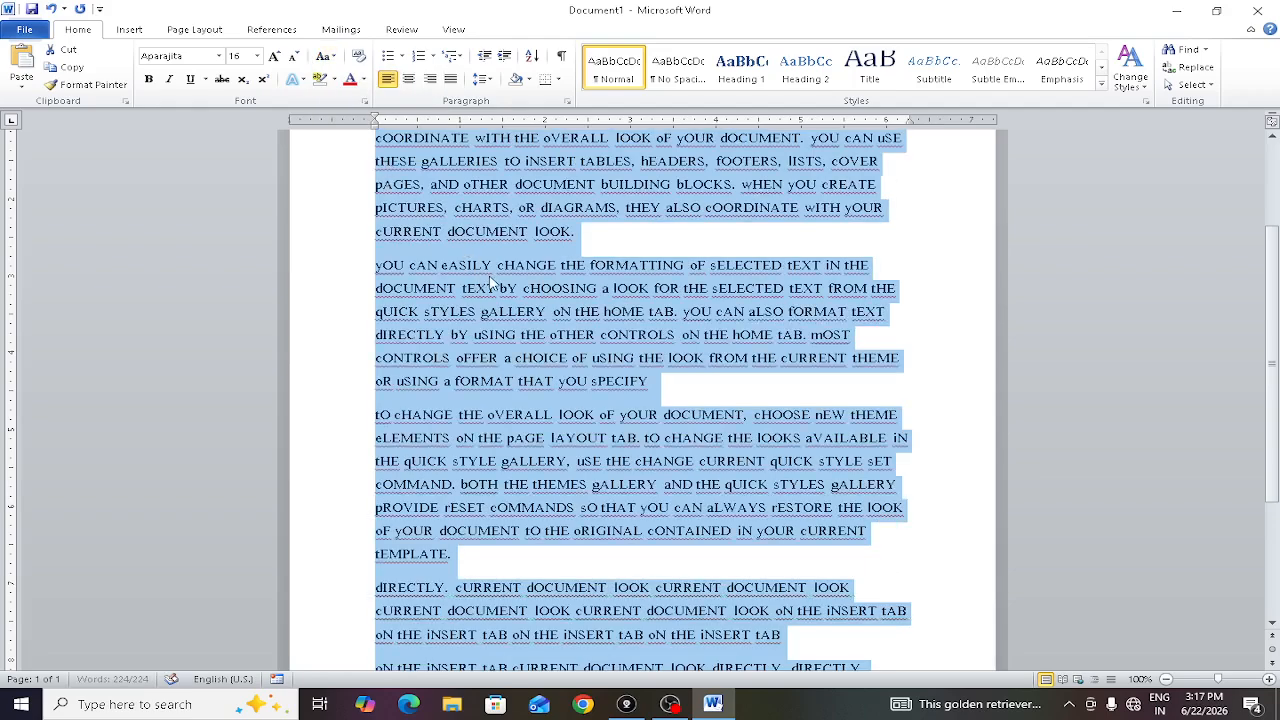
{"action": "left_click", "coordinate": [330, 57]}
{"action": "left_click", "coordinate": [330, 57]}
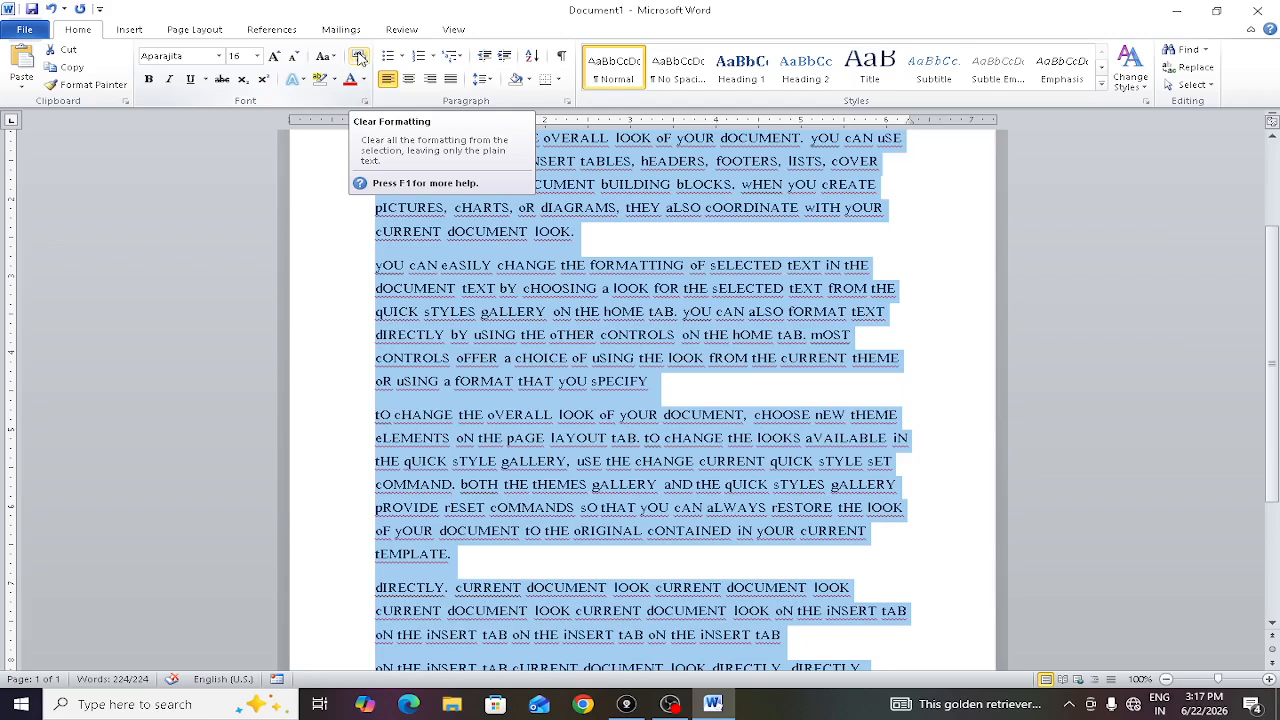
- Clear all formatting from the selected text and change it to sentence case
{"action": "left_click", "coordinate": [360, 57]}
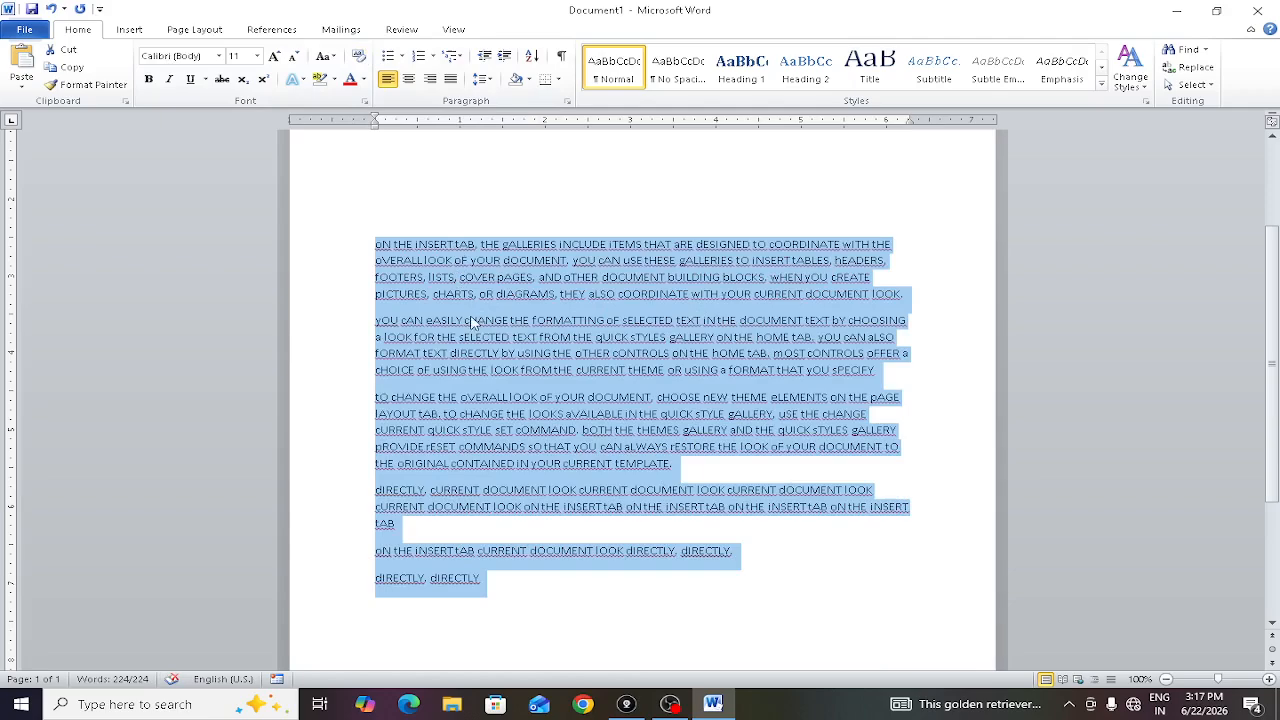
{"action": "left_click", "coordinate": [326, 56]}
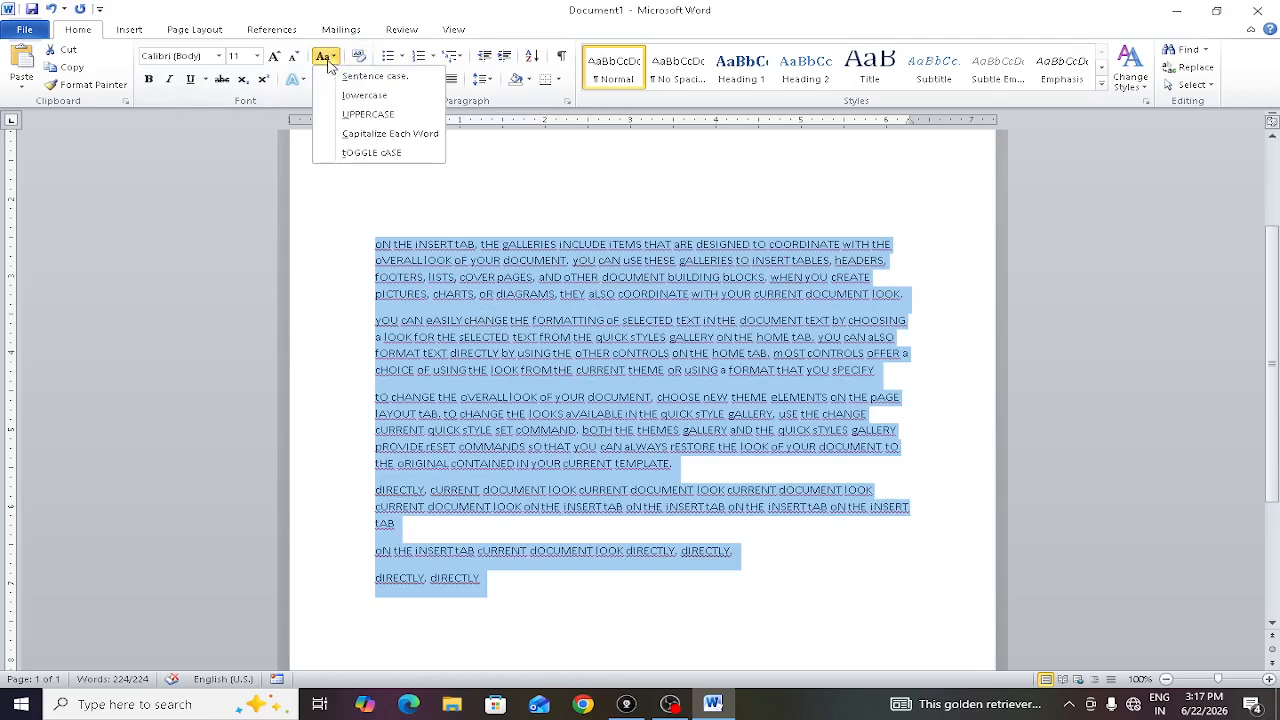
{"action": "left_click", "coordinate": [370, 77]}
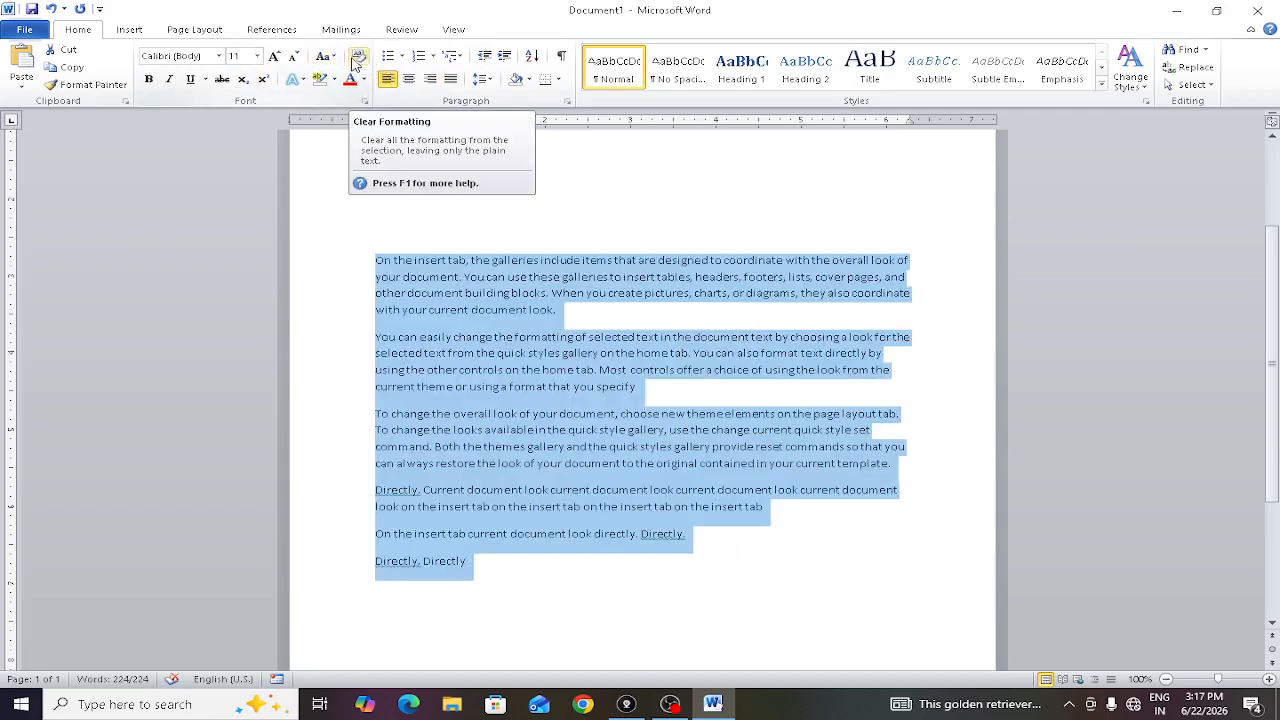
- Make the selected text bold and remove the bold again
{"action": "left_click", "coordinate": [148, 82]}
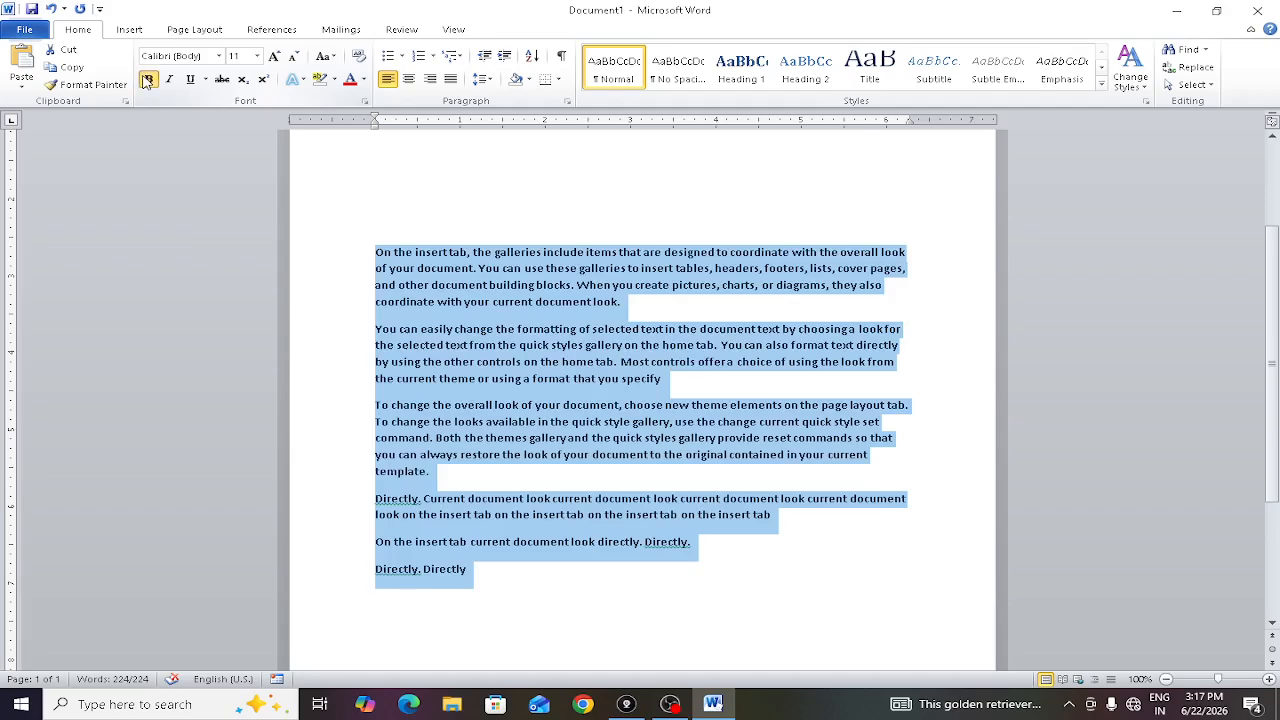
{"action": "left_click", "coordinate": [148, 79]}
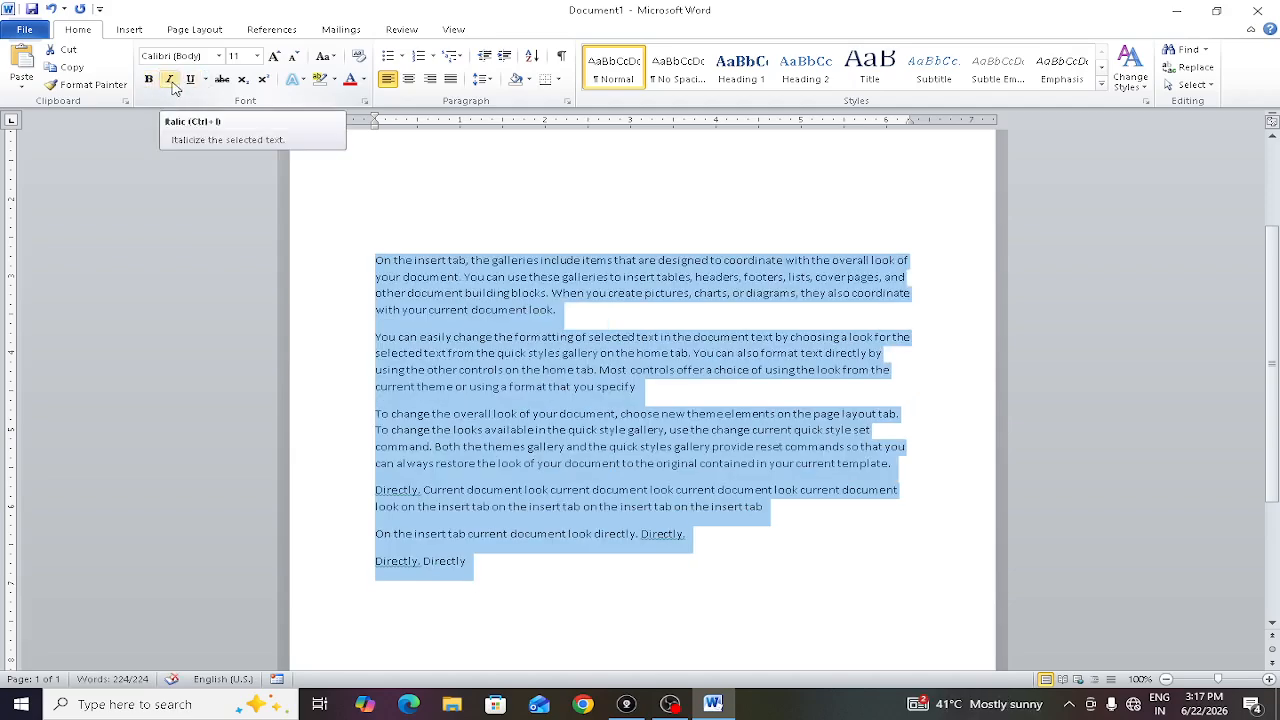
- Grow the selected text's font size to 16 while trying italic on it and removing it again
{"action": "left_click", "coordinate": [170, 80]}
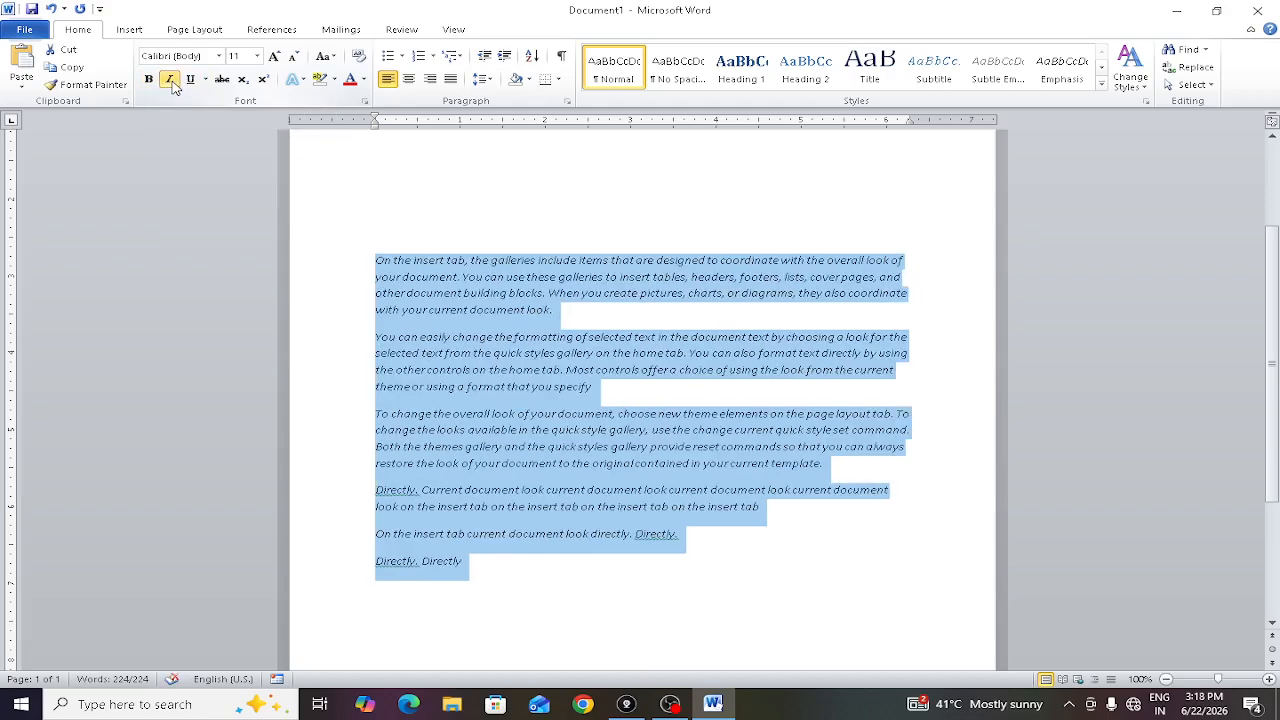
{"action": "key", "text": "ctrl+shift+period"}
{"action": "key", "text": "ctrl+shift+period"}
{"action": "key", "text": "ctrl+shift+period"}
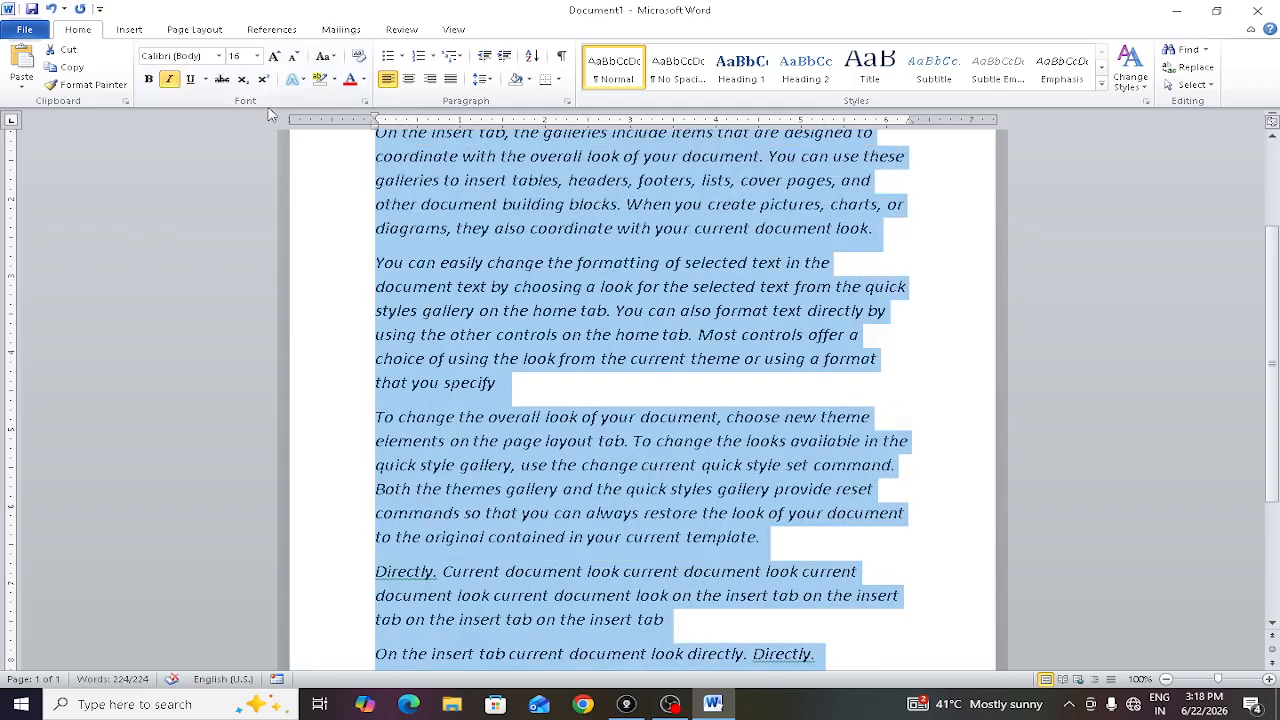
{"action": "left_click", "coordinate": [169, 80]}
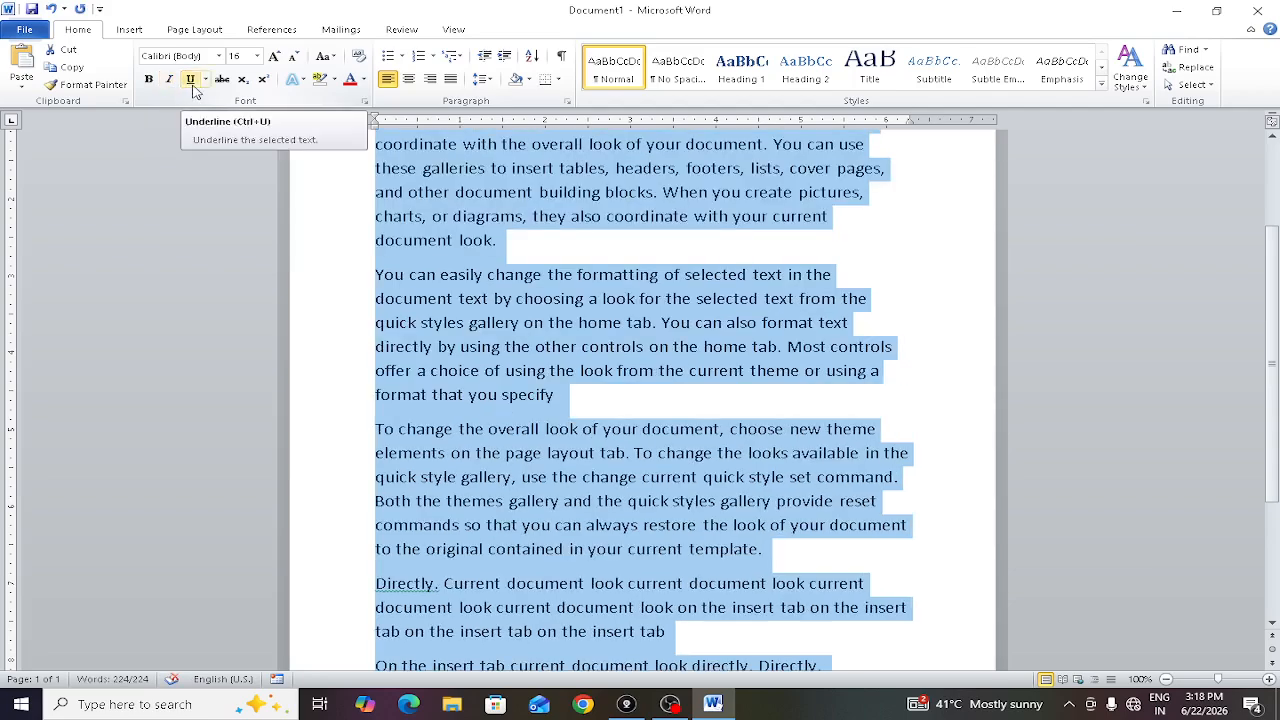
- Underline the selected text and remove the underline, and preview the other underline styles and colors without applying any
{"action": "left_click", "coordinate": [194, 88]}
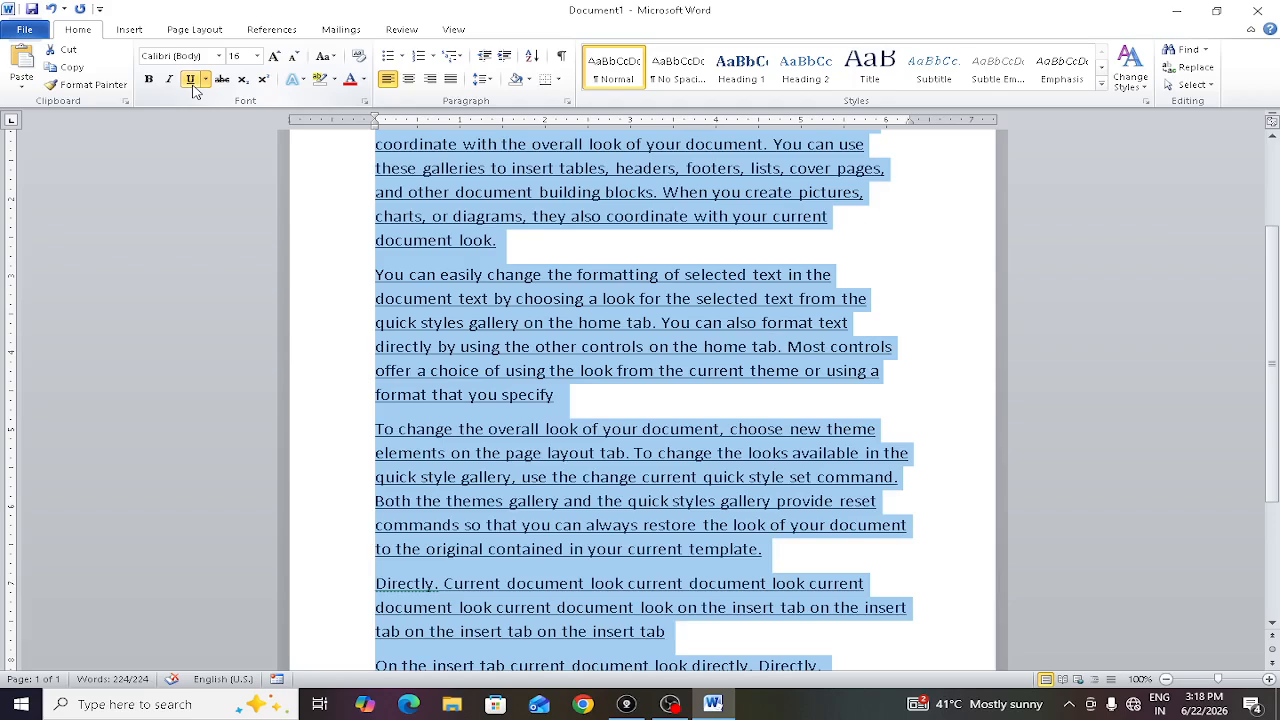
{"action": "left_click", "coordinate": [194, 88]}
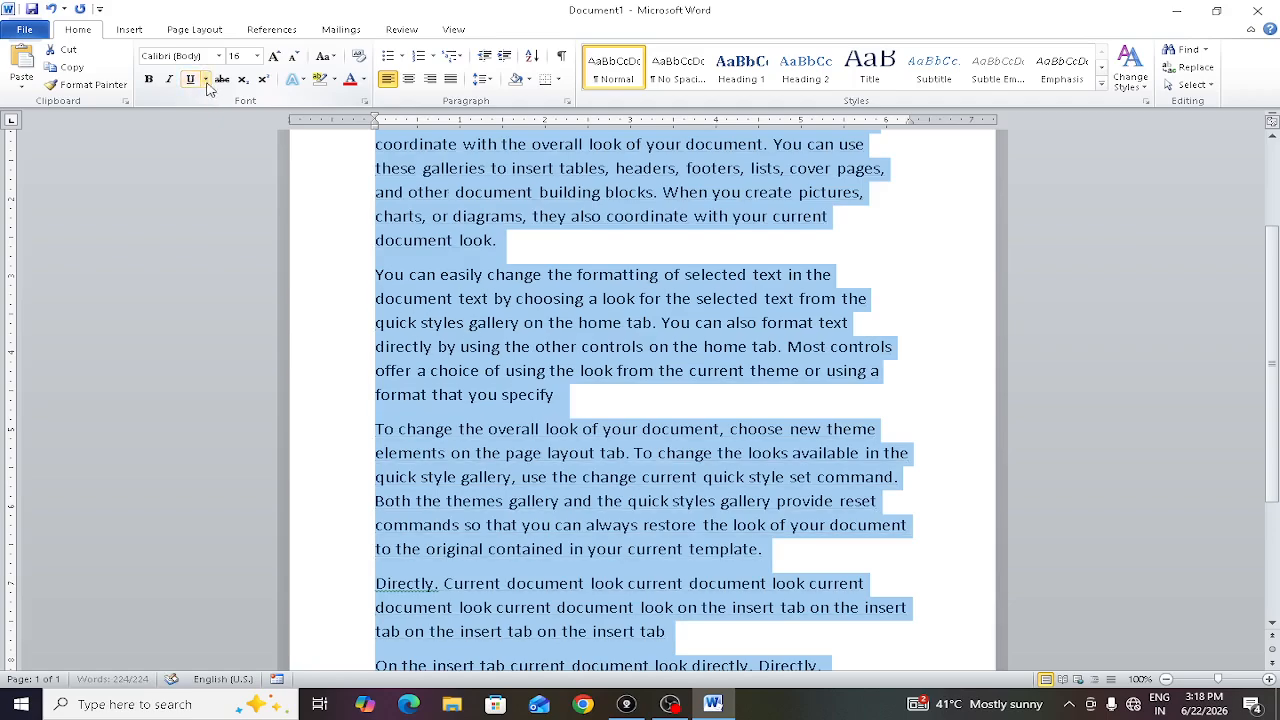
{"action": "left_click", "coordinate": [206, 80]}
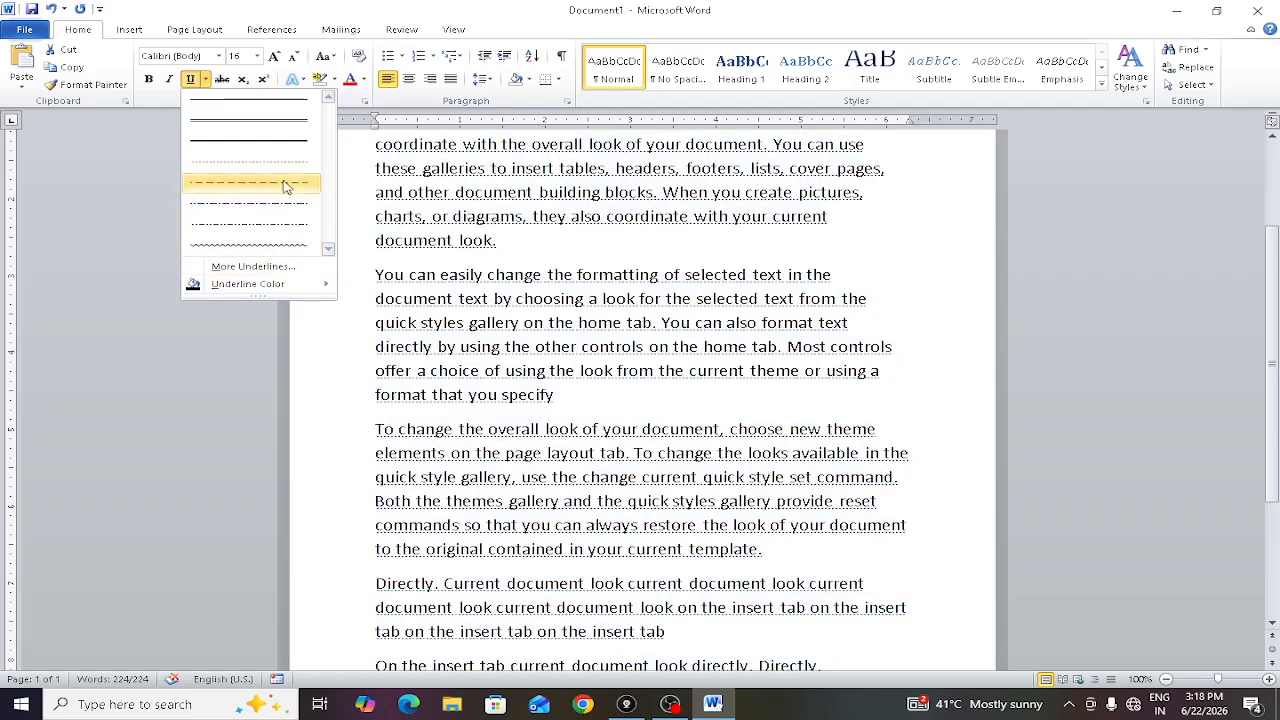
{"action": "mouse_move", "coordinate": [283, 284]}
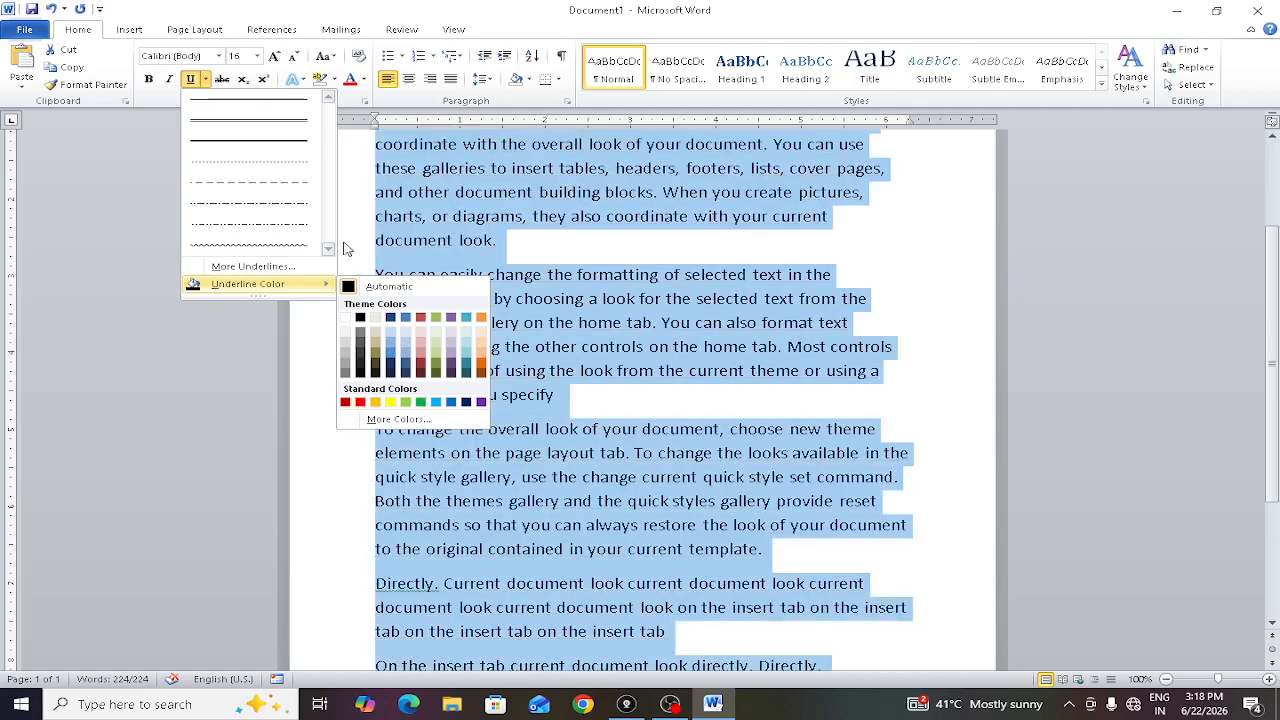
{"action": "left_click", "coordinate": [205, 82]}
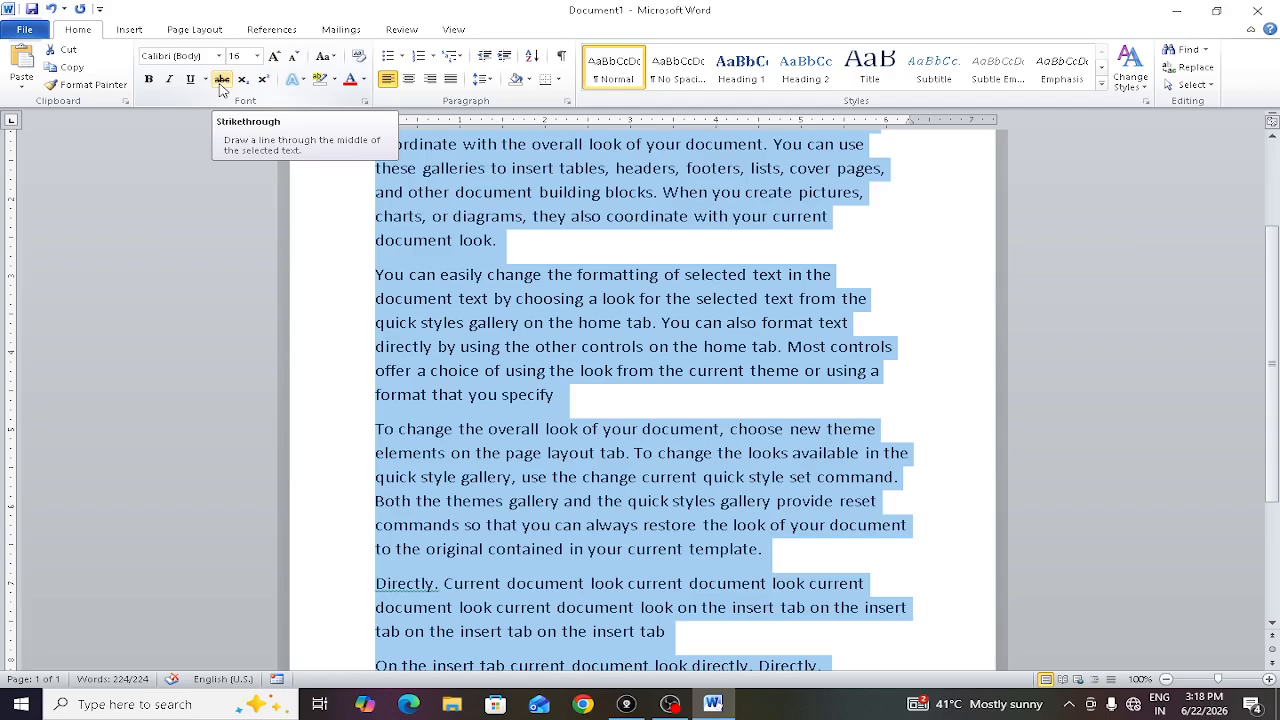
- Apply strikethrough to the selected text and remove it again
{"action": "left_click", "coordinate": [222, 82]}
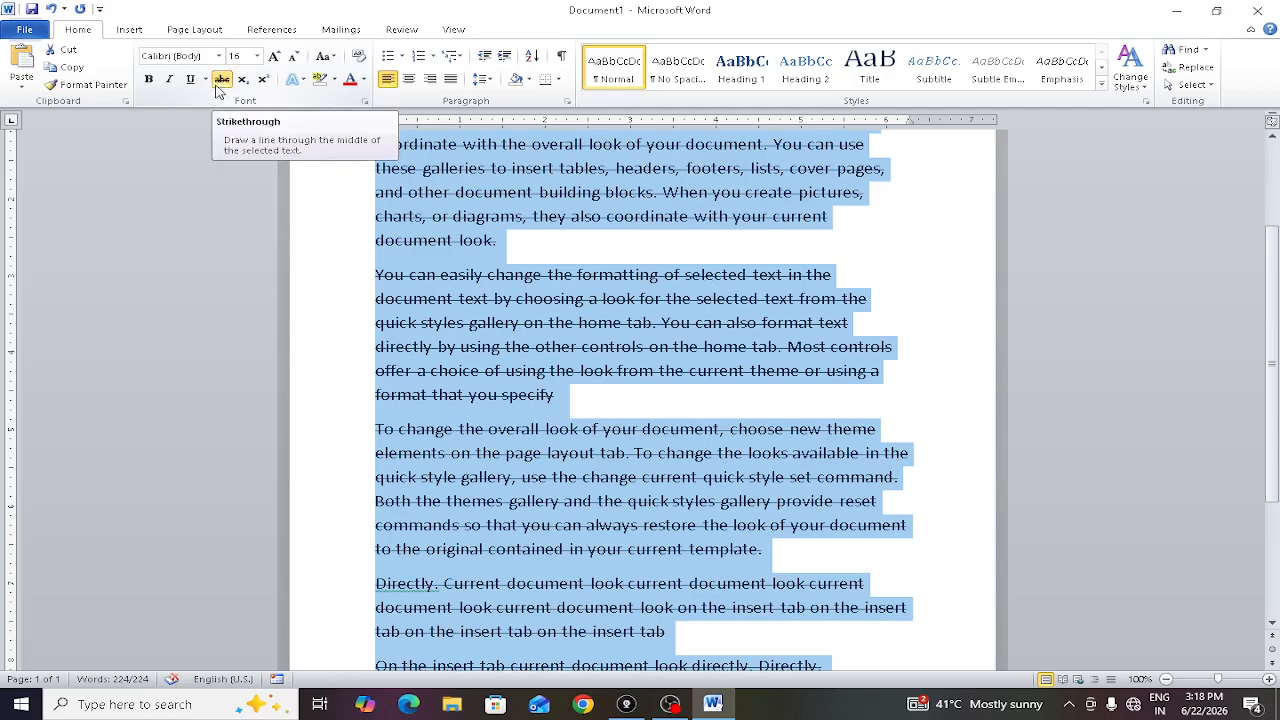
{"action": "left_click", "coordinate": [220, 82]}
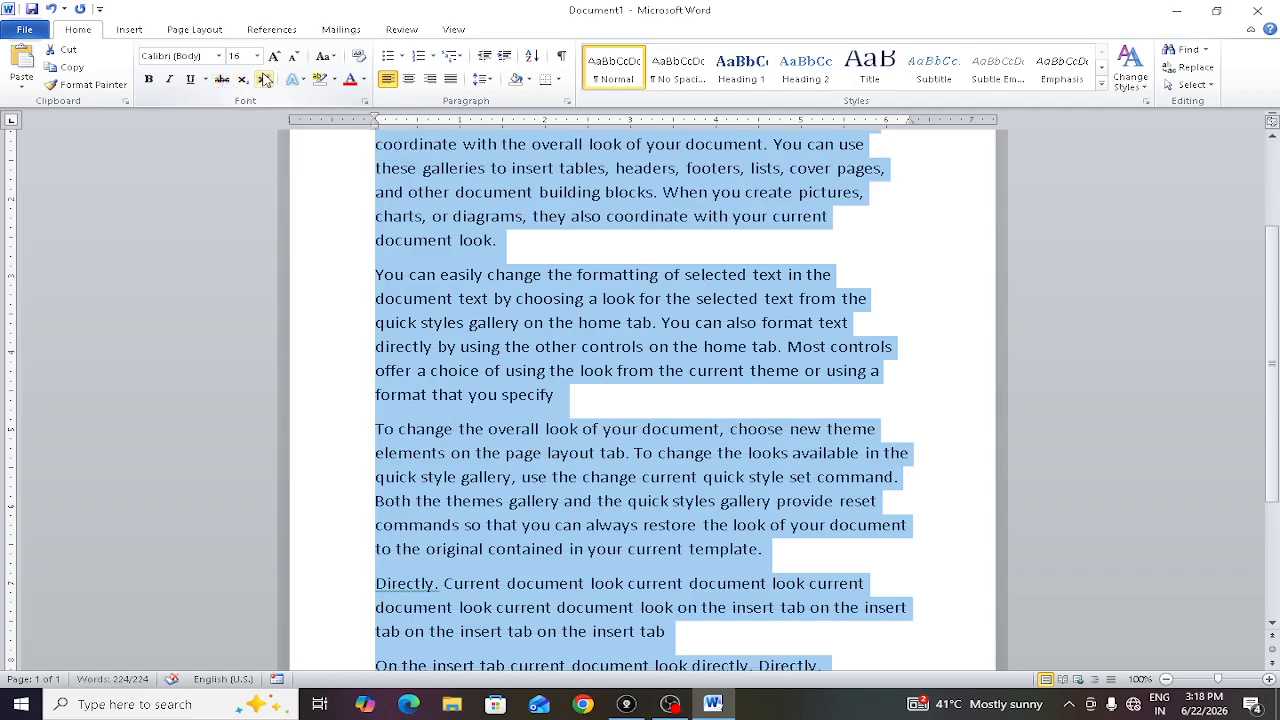
- Add a new line reading H2O as plain text below the last line of the document
{"action": "scroll", "coordinate": [686, 391], "scroll_direction": "down", "scroll_amount": 3}
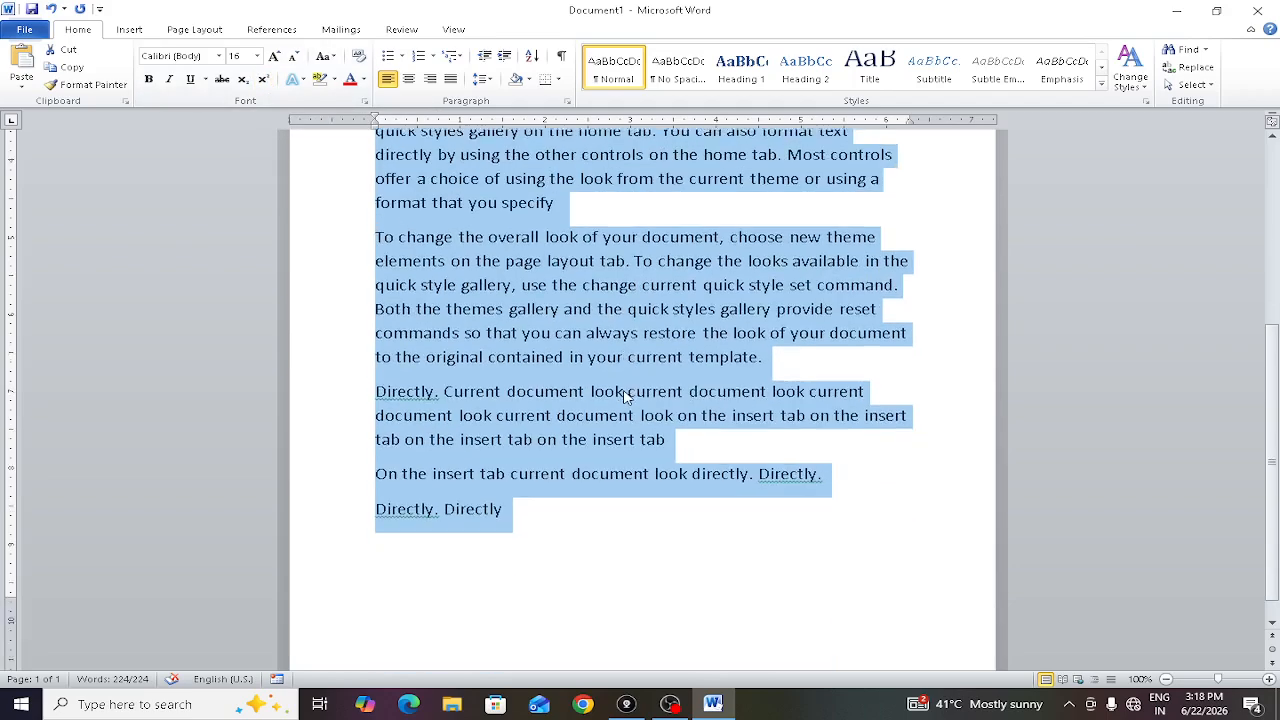
{"action": "left_click", "coordinate": [528, 488]}
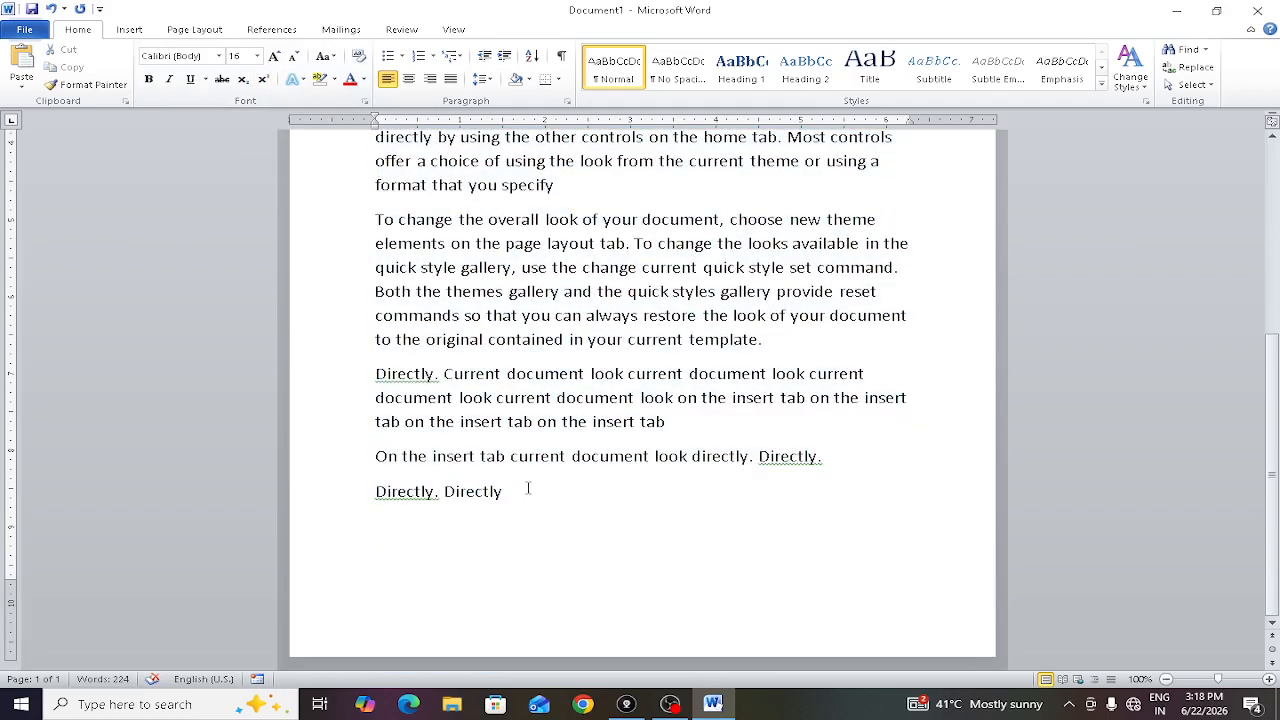
{"action": "key", "text": "Return"}
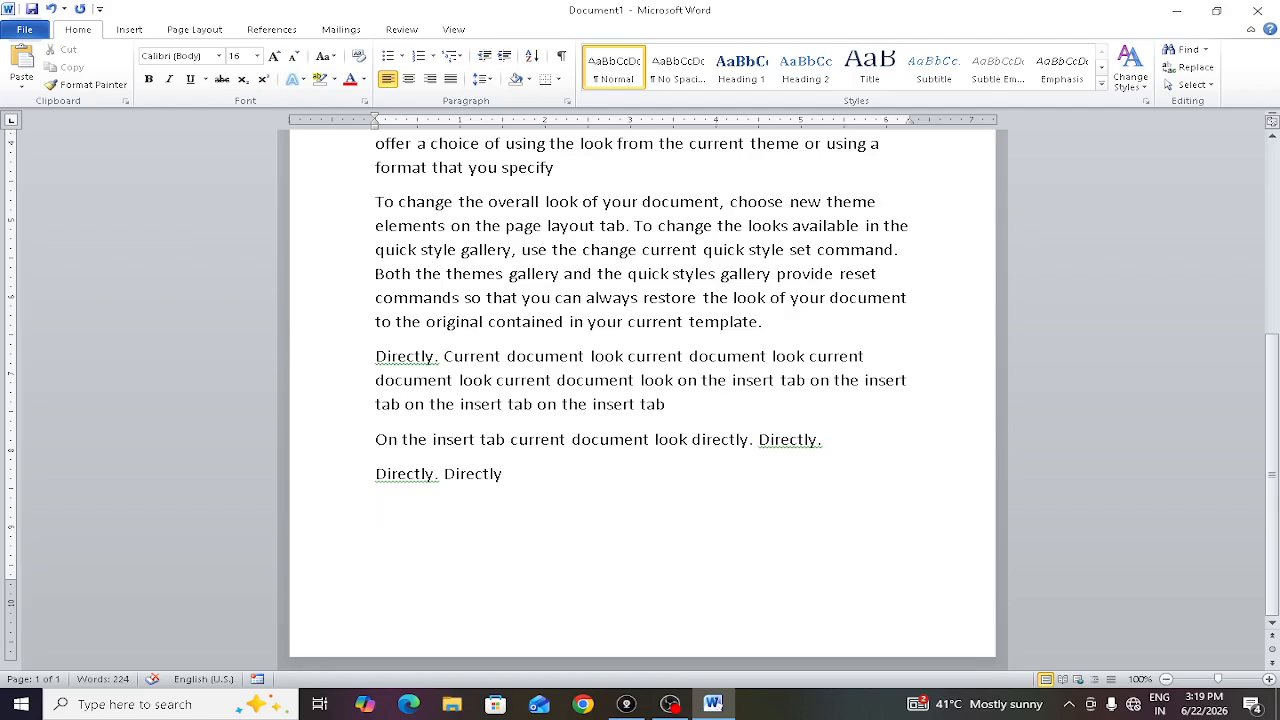
{"action": "type", "text": "H2O"}
{"action": "key", "text": "Return"}
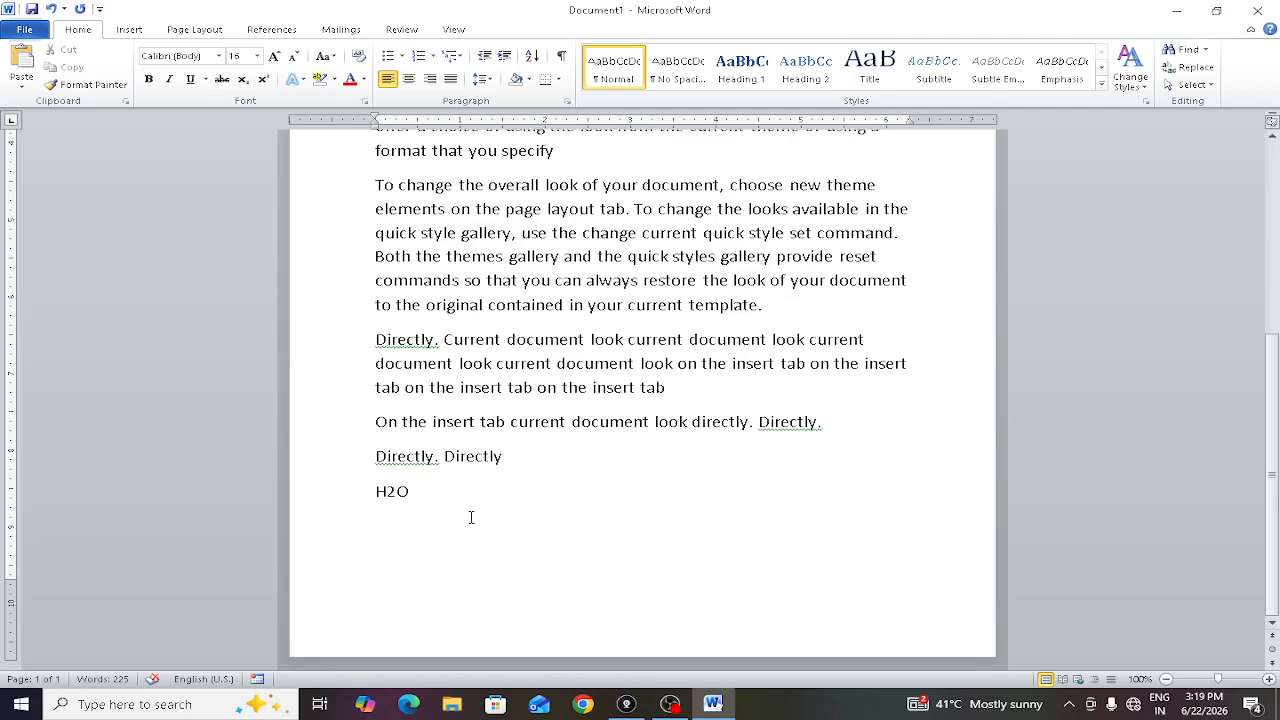
- Write H2O again on the next line with the 2 as a subscript
{"action": "type", "text": "H"}
{"action": "left_click", "coordinate": [243, 79]}
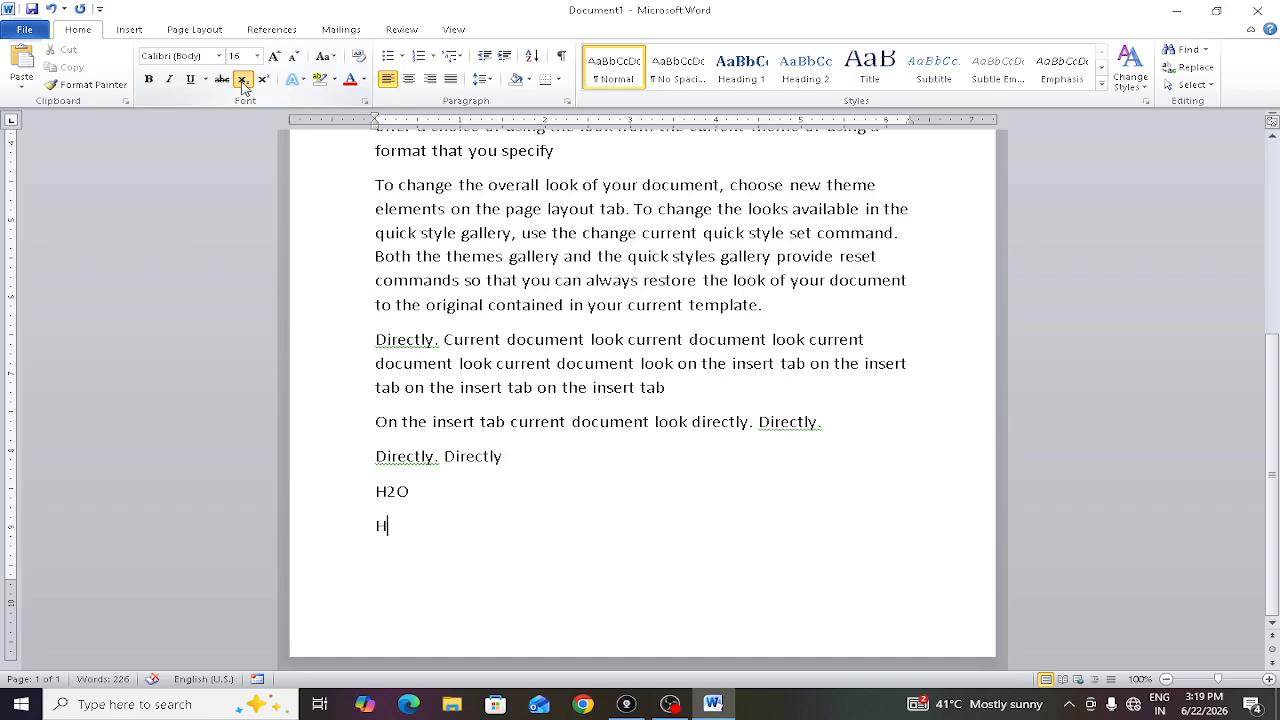
{"action": "type", "text": "2"}
{"action": "left_click", "coordinate": [243, 79]}
{"action": "type", "text": "O"}
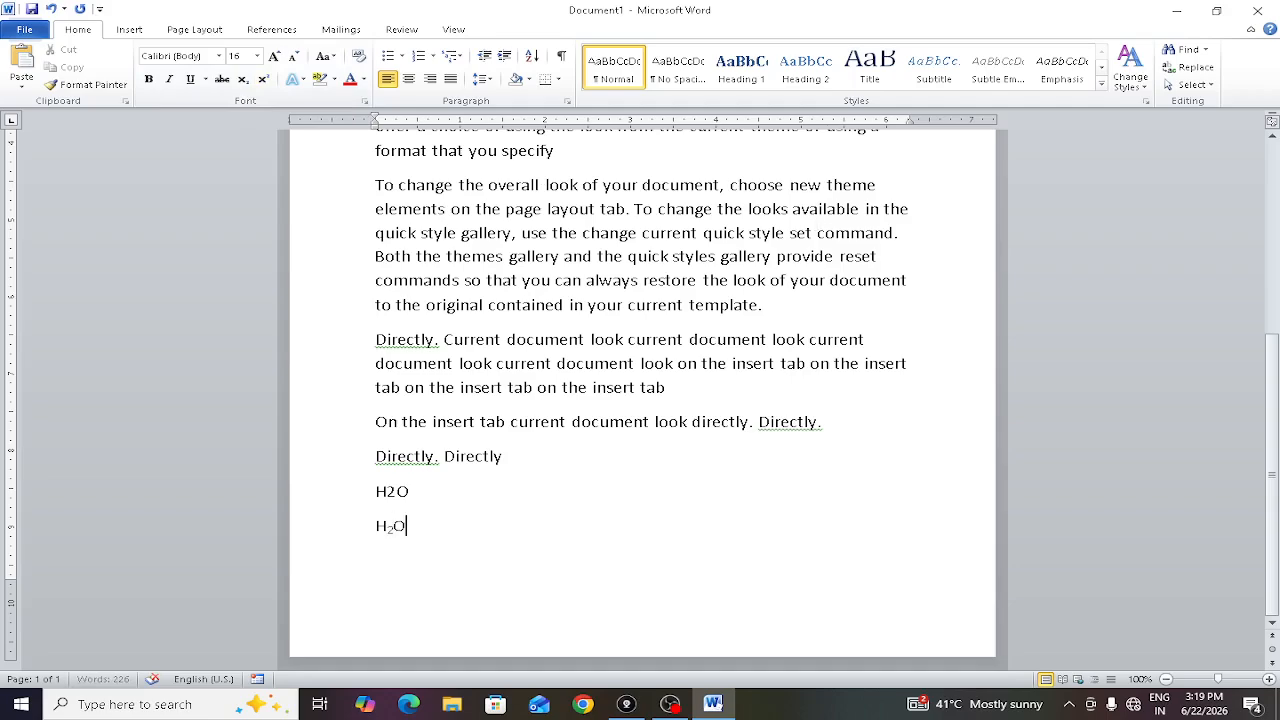
- Add 55 and a 5 with a superscript 5 after the subscripted water formula, and turn superscript off
{"action": "left_click_drag", "start_coordinate": [376, 526], "coordinate": [429, 549]}
{"action": "left_click", "coordinate": [428, 528]}
{"action": "left_click", "coordinate": [262, 78]}
{"action": "type", "text": "55  5"}
{"action": "left_click", "coordinate": [268, 83]}
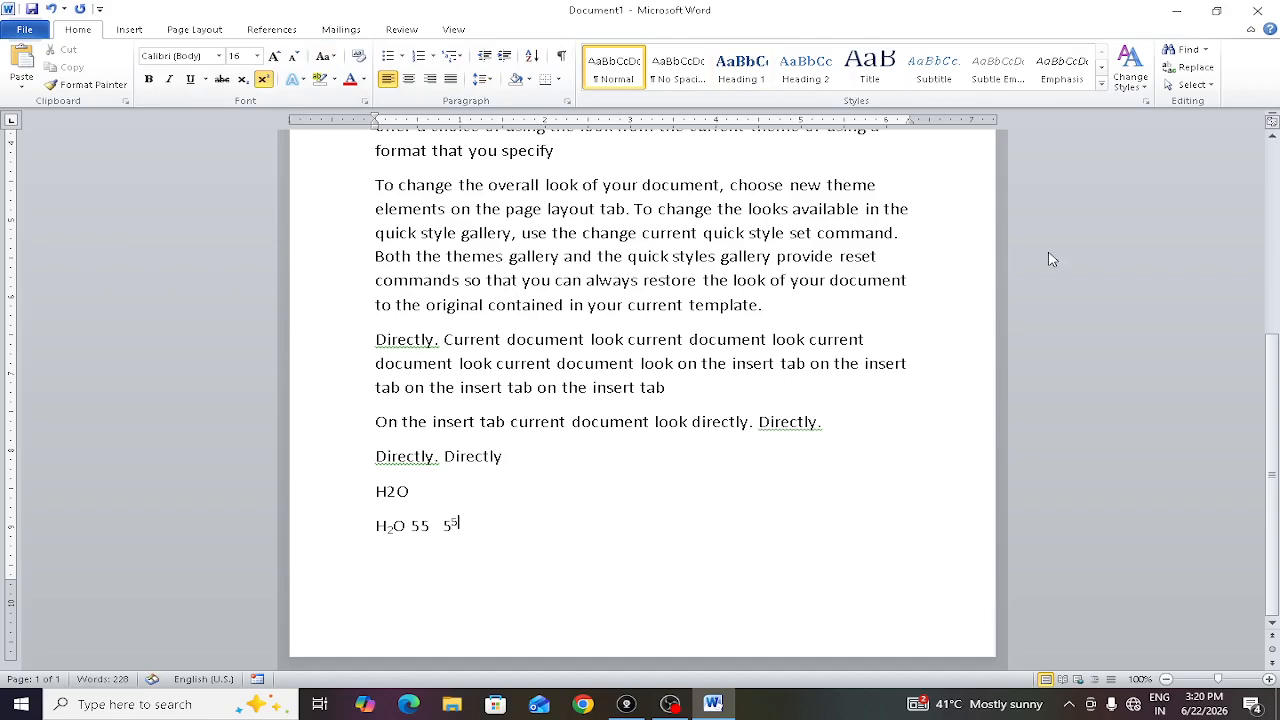
{"action": "type", "text": "3"}
{"action": "left_click", "coordinate": [268, 81]}
{"action": "scroll", "coordinate": [433, 465], "scroll_direction": "up", "scroll_amount": 6}
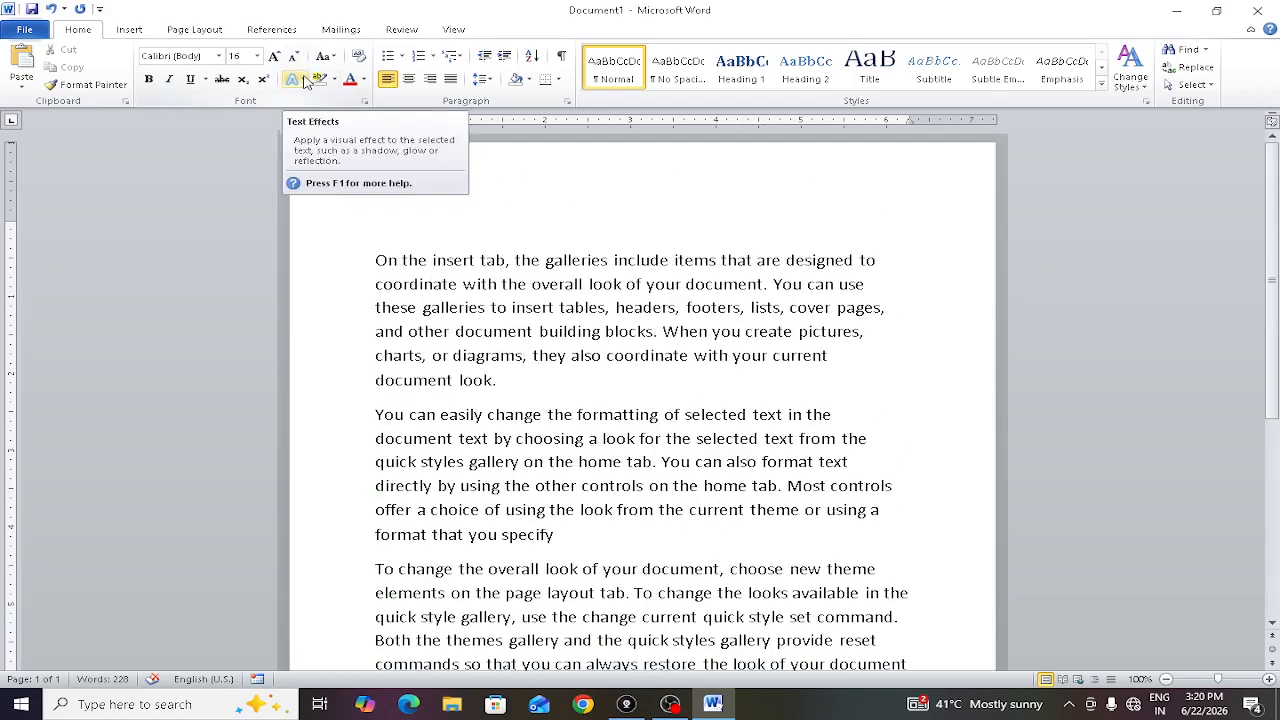
{"action": "left_click", "coordinate": [305, 80]}
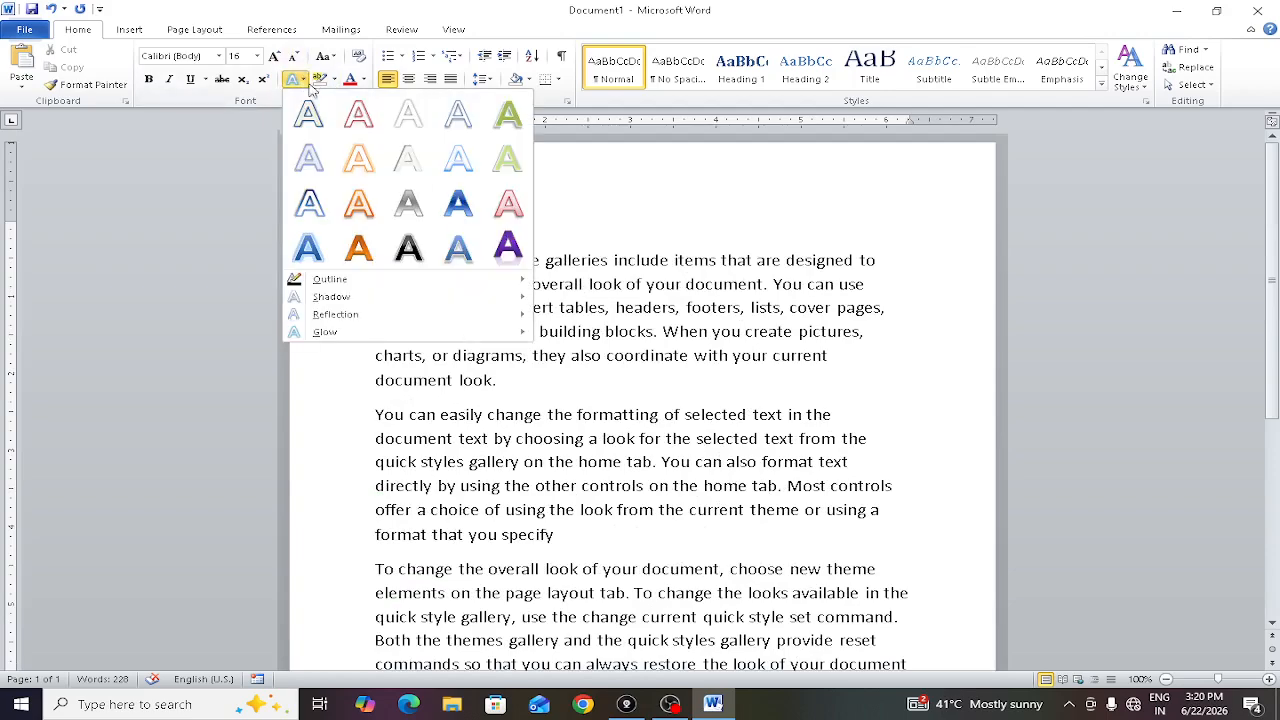
{"action": "left_click", "coordinate": [688, 317]}
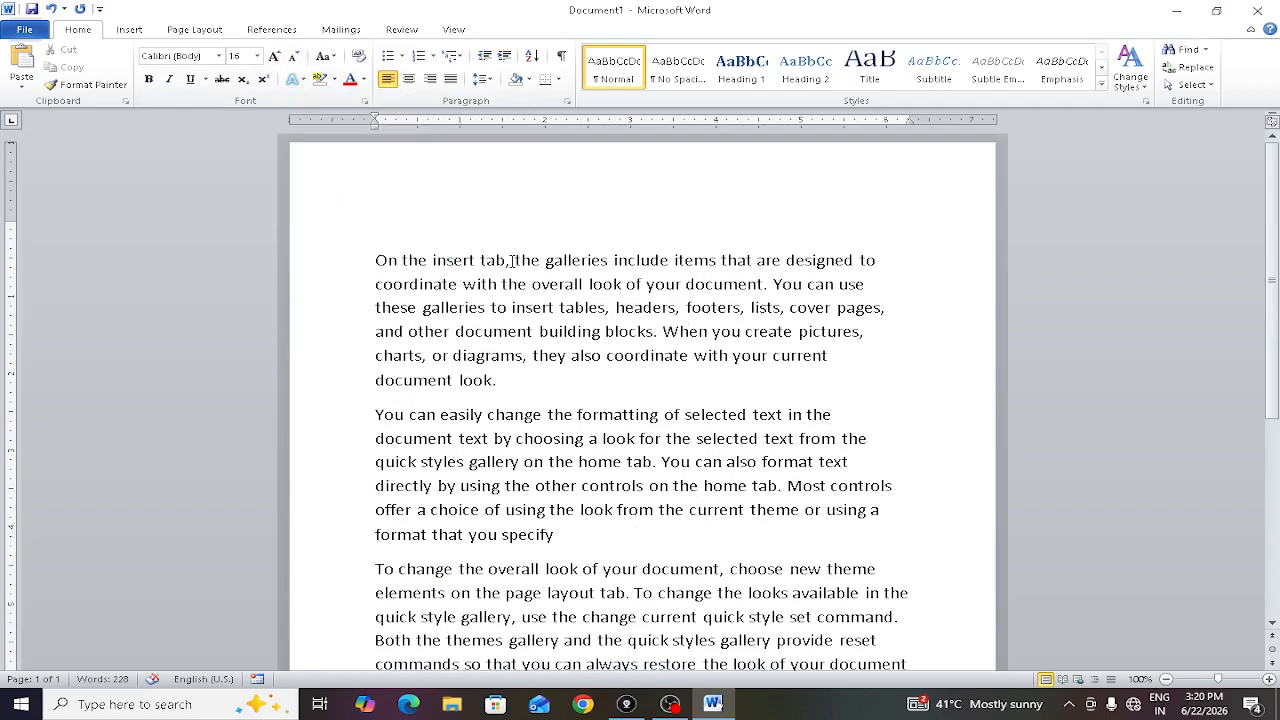
{"action": "left_click", "coordinate": [294, 80]}
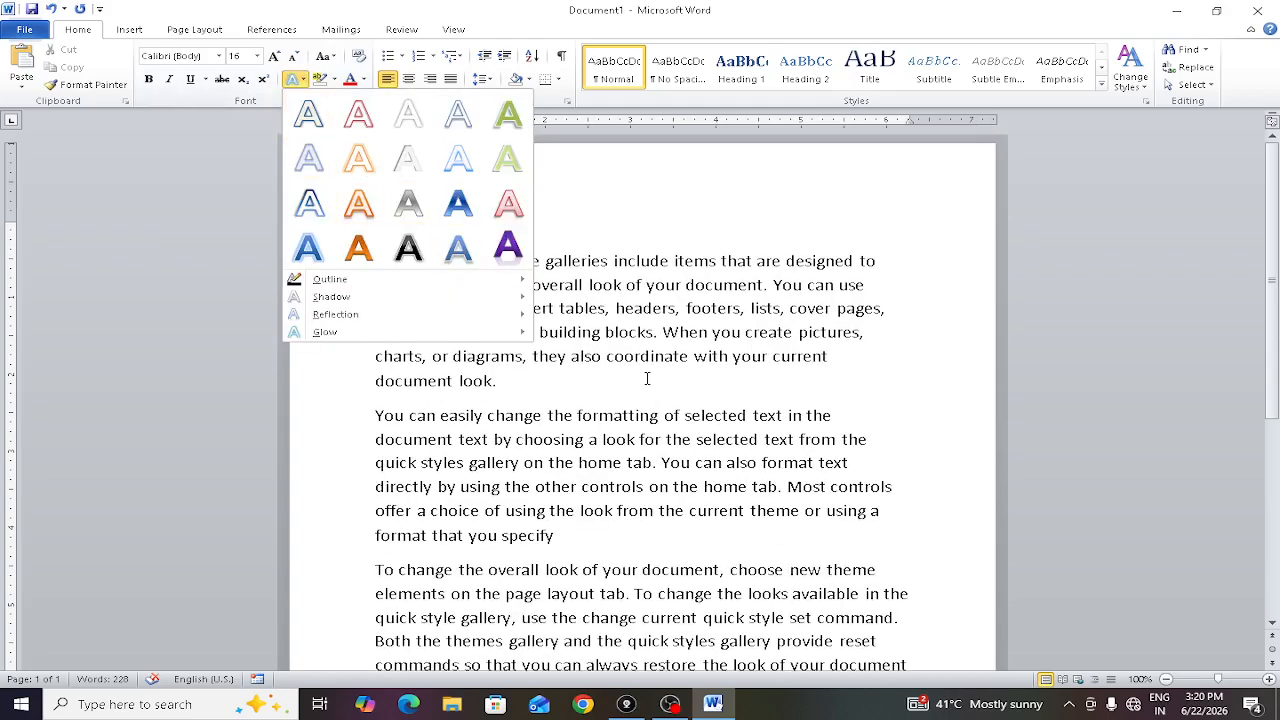
{"action": "left_click", "coordinate": [660, 356]}
{"action": "left_click_drag", "start_coordinate": [376, 262], "coordinate": [502, 270]}
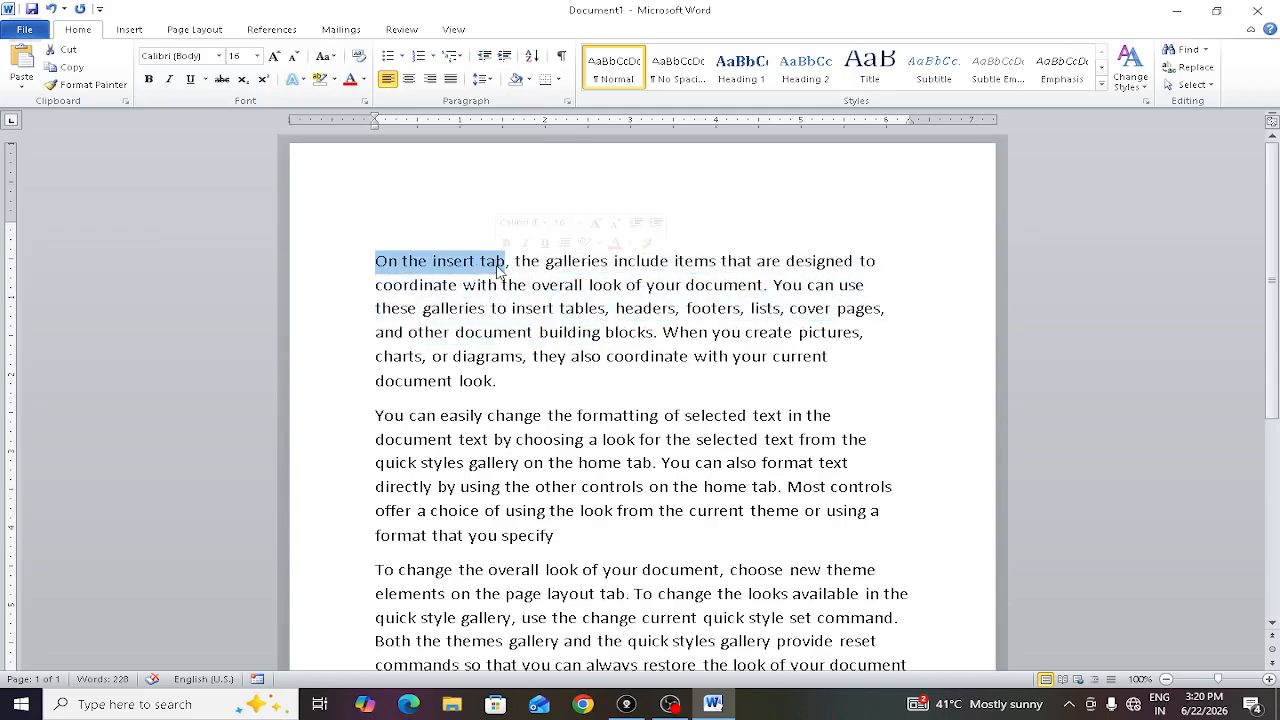
{"action": "left_click", "coordinate": [299, 81]}
{"action": "left_click", "coordinate": [624, 355]}
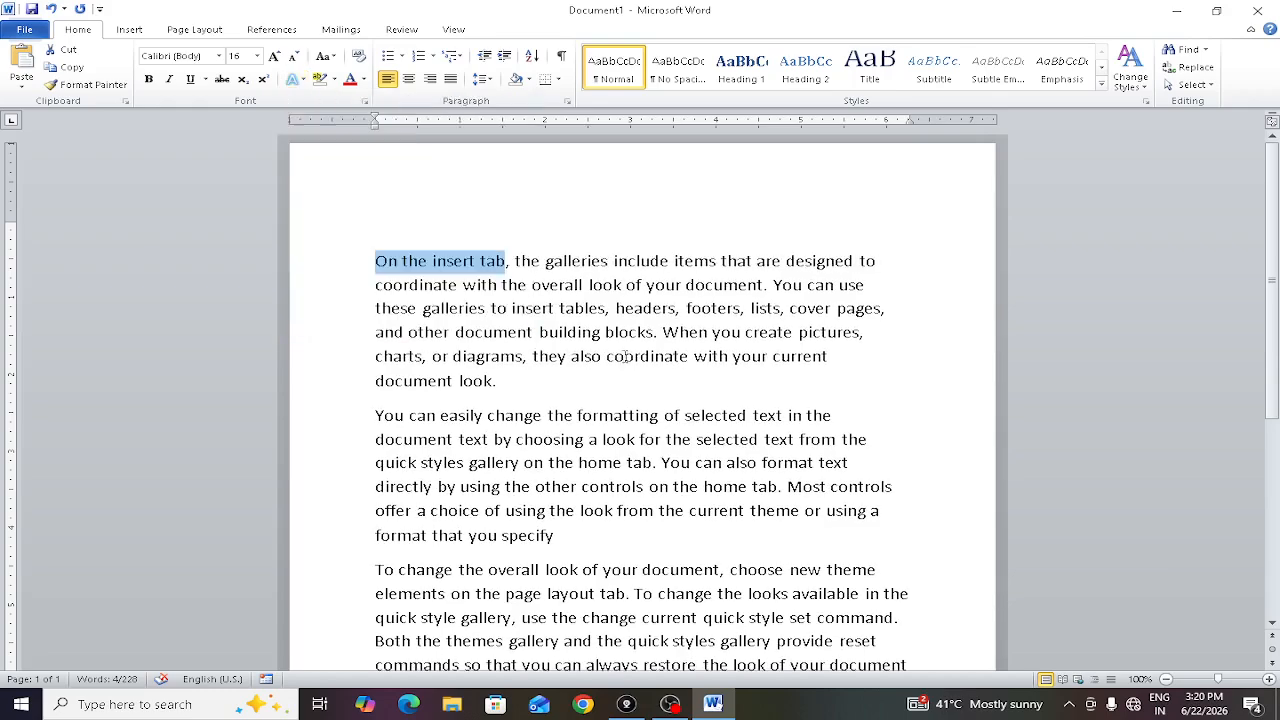
- Apply the solid blue gradient text effect to the first paragraph and give its letters a dark orange theme-color outline
{"action": "left_click_drag", "start_coordinate": [552, 378], "coordinate": [340, 218]}
{"action": "left_click", "coordinate": [297, 79]}
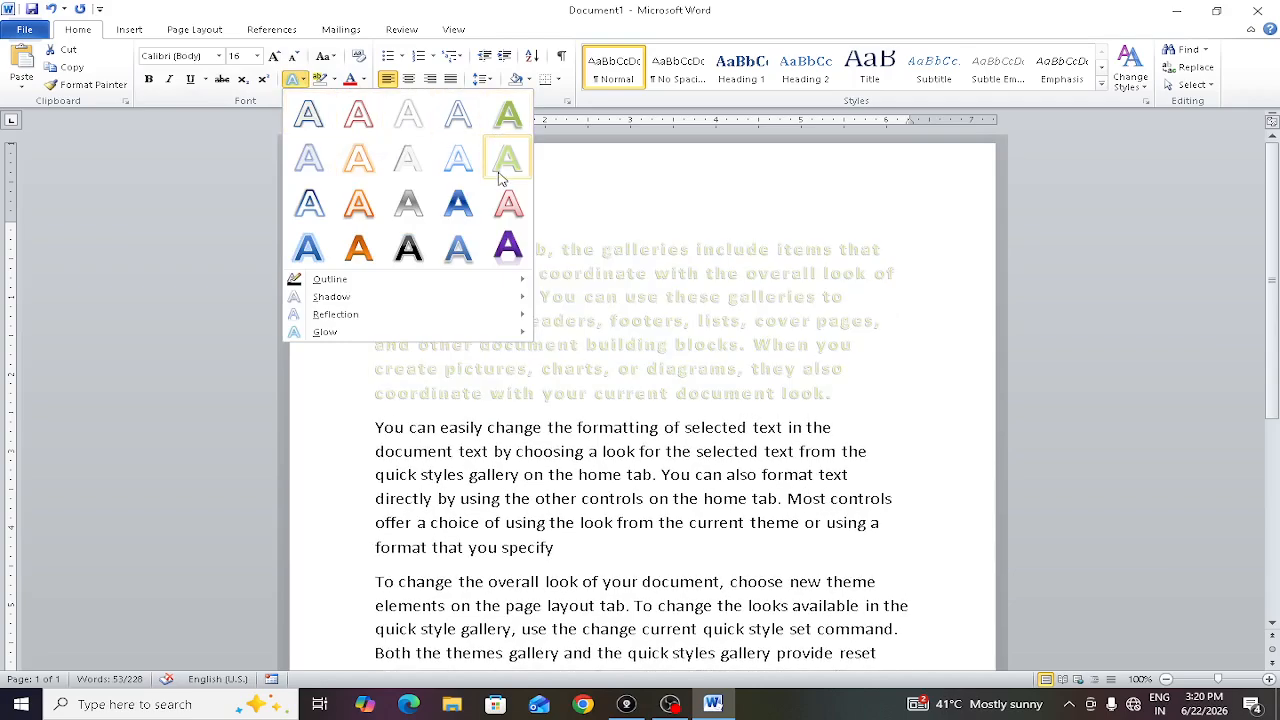
{"action": "left_click", "coordinate": [455, 201]}
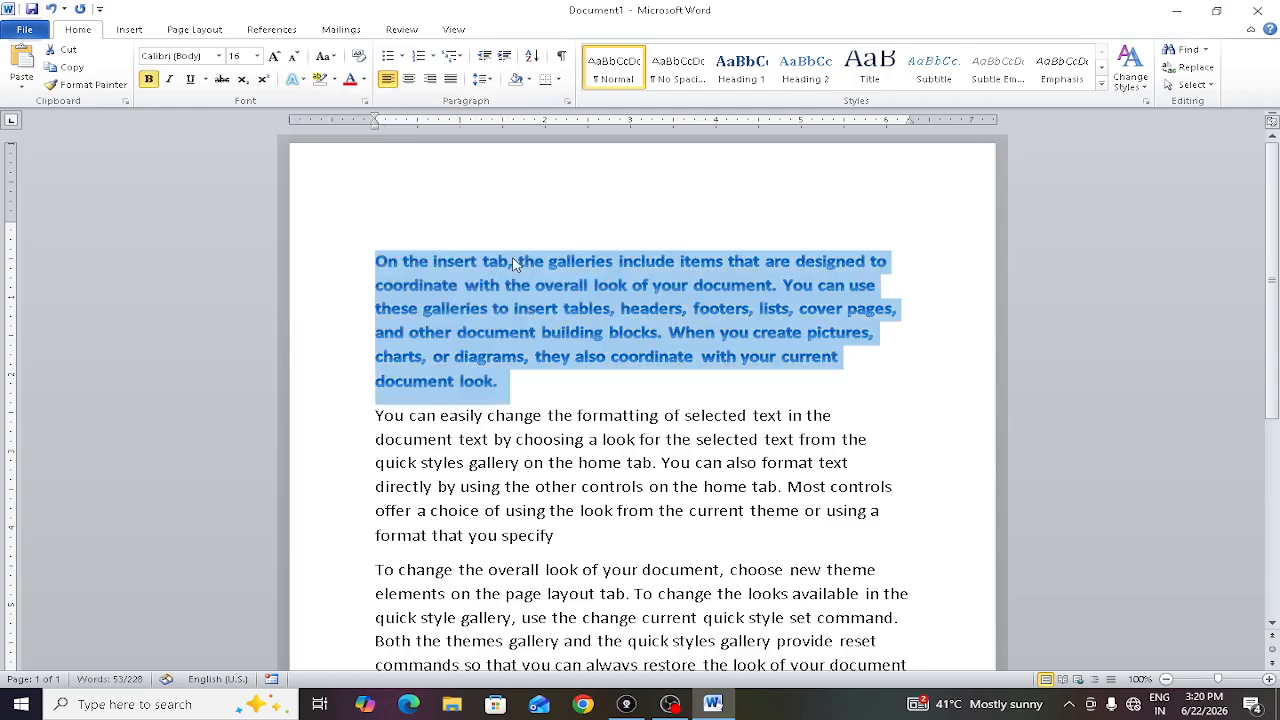
{"action": "left_click", "coordinate": [303, 80]}
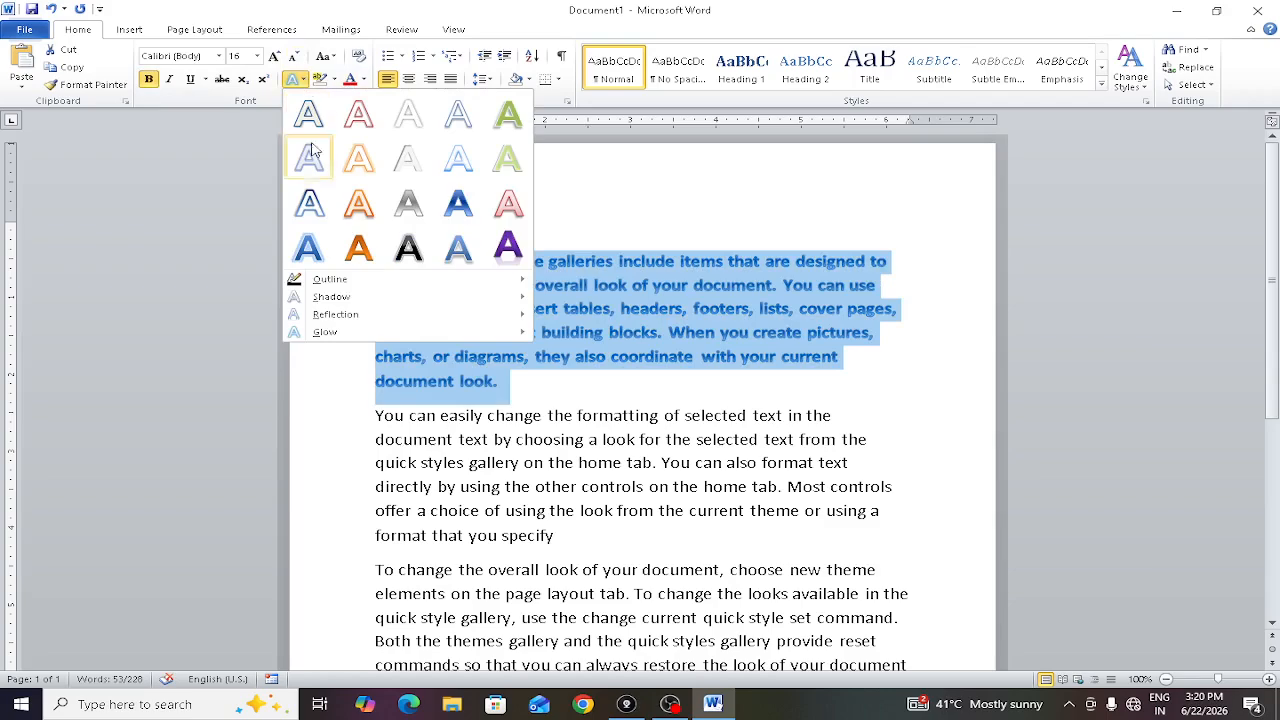
{"action": "mouse_move", "coordinate": [362, 284]}
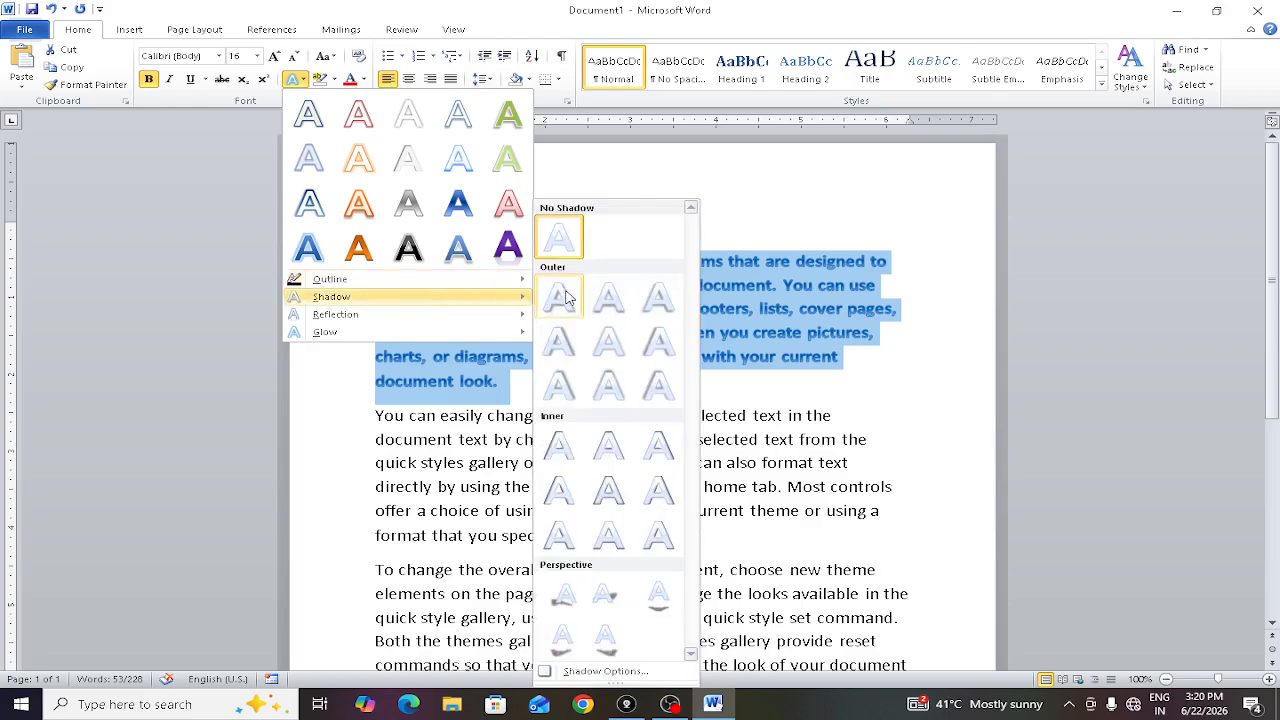
{"action": "mouse_move", "coordinate": [400, 280]}
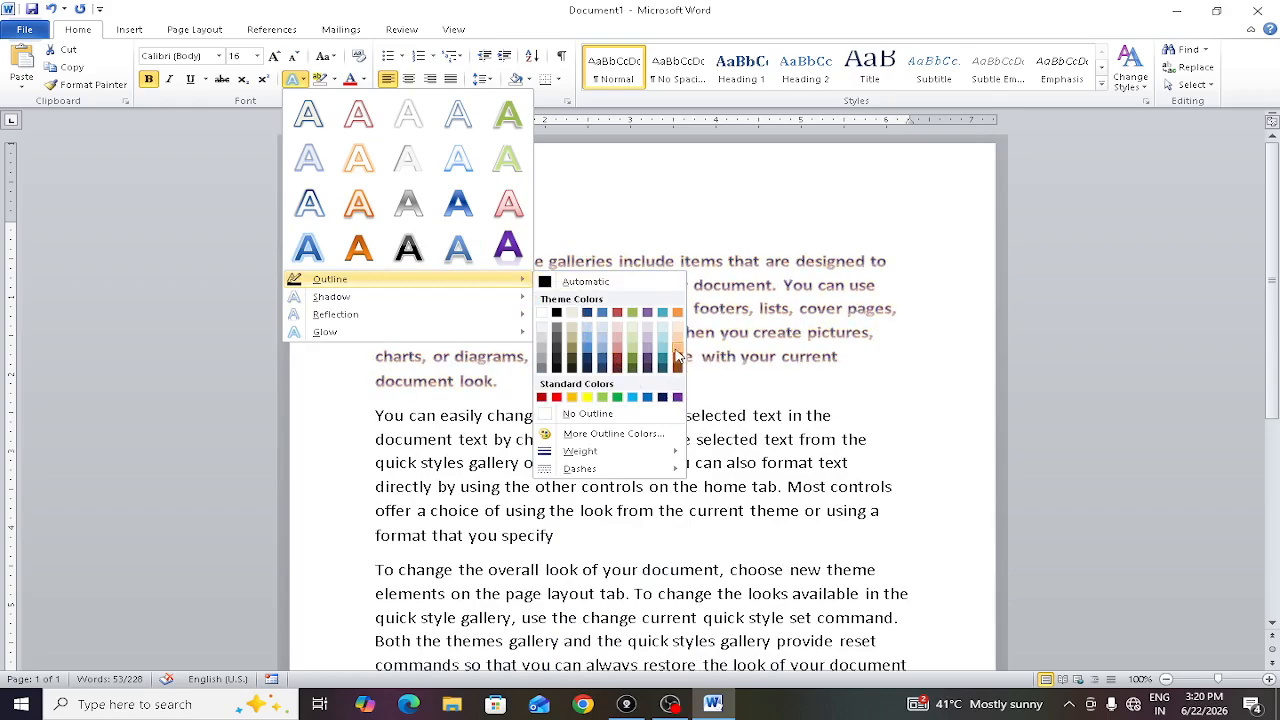
{"action": "left_click", "coordinate": [677, 362]}
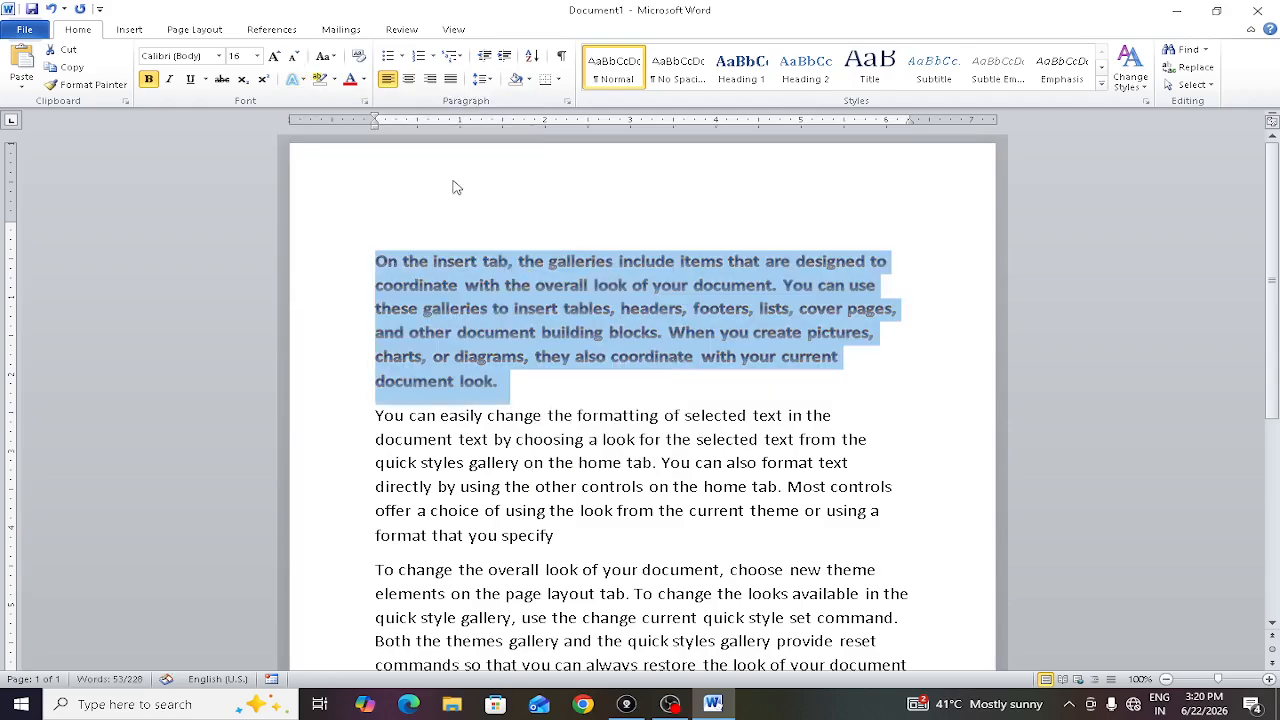
- Add a perspective shadow below the first paragraph's text and the Half Reflection, touching variation
{"action": "left_click", "coordinate": [292, 79]}
{"action": "mouse_move", "coordinate": [366, 310]}
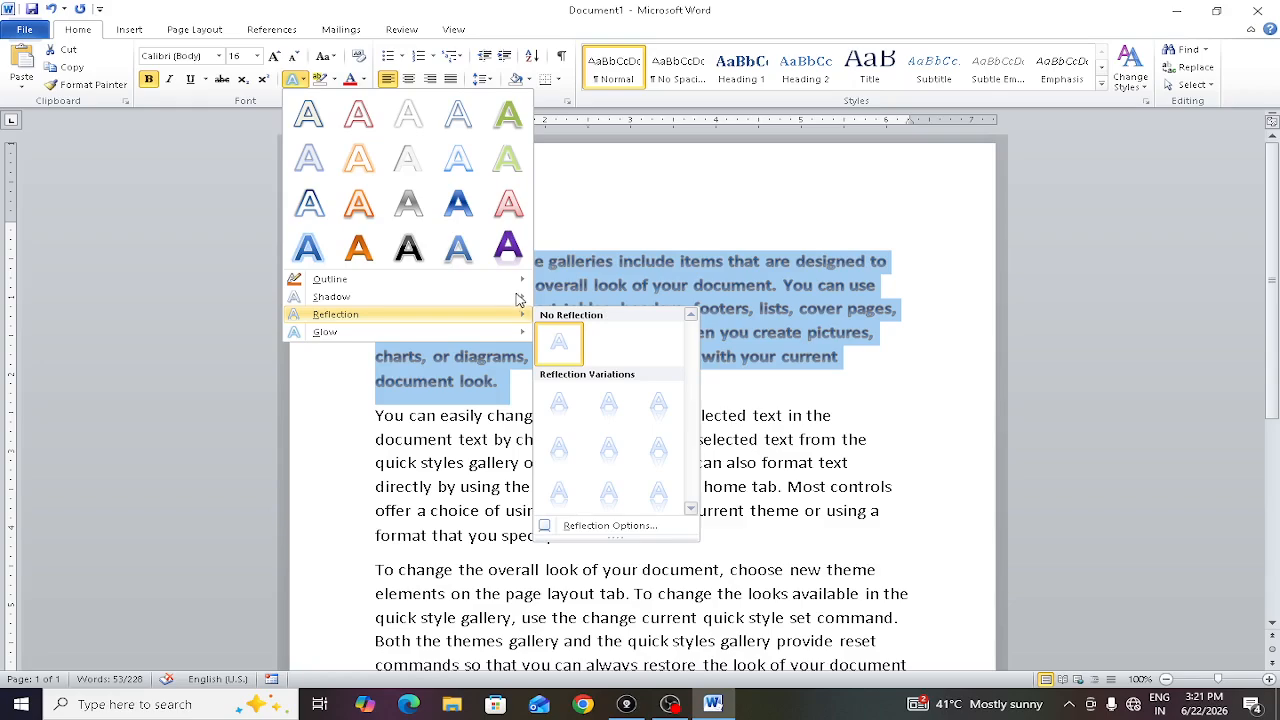
{"action": "mouse_move", "coordinate": [519, 299]}
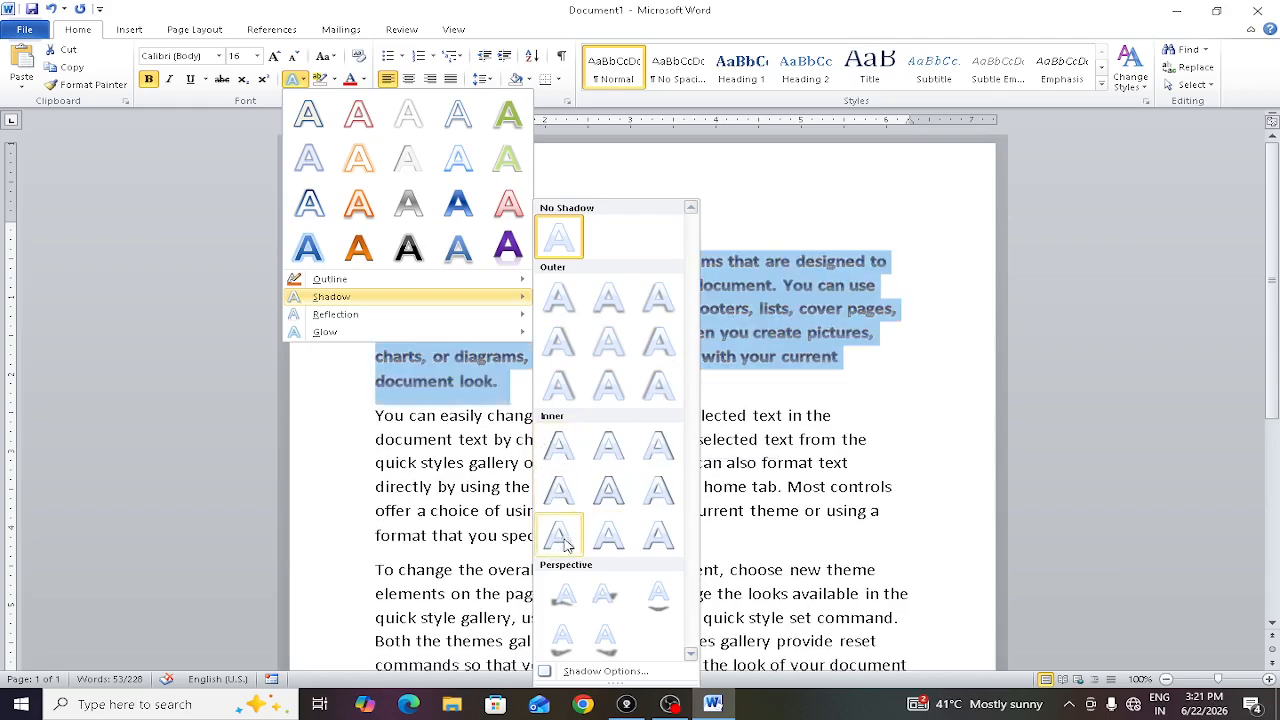
{"action": "left_click", "coordinate": [656, 598]}
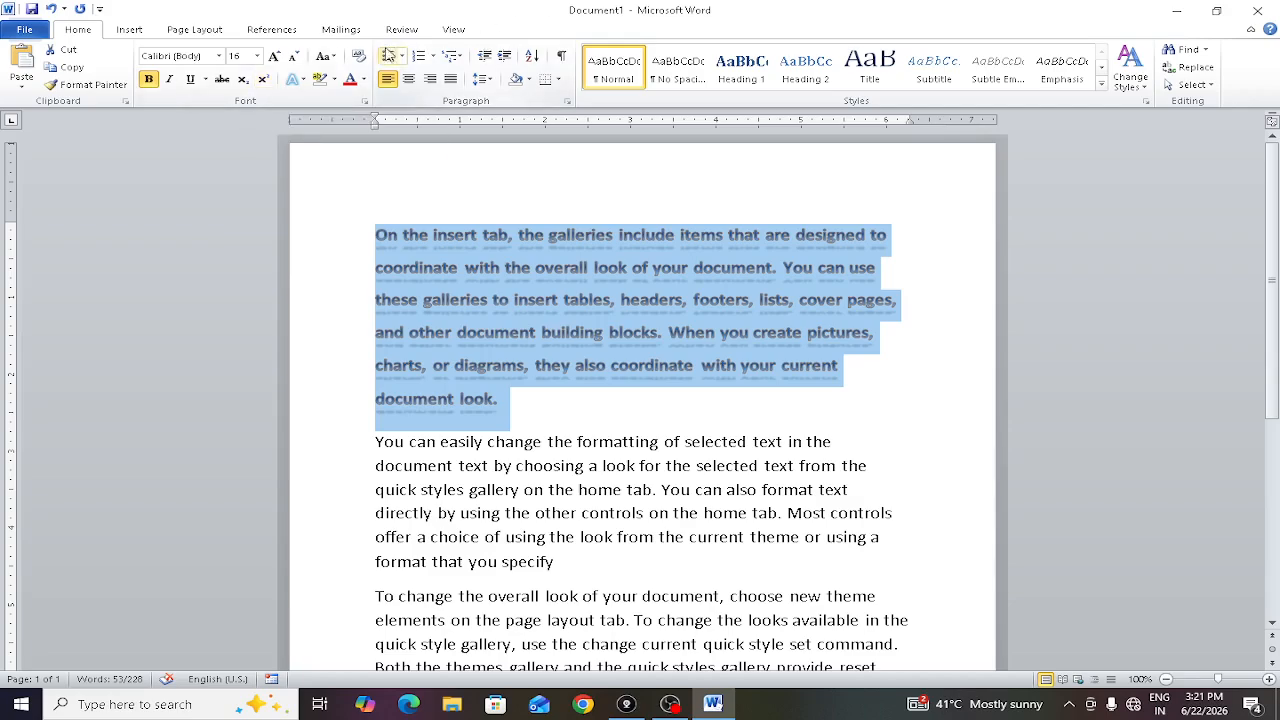
{"action": "left_click", "coordinate": [292, 80]}
{"action": "mouse_move", "coordinate": [372, 316]}
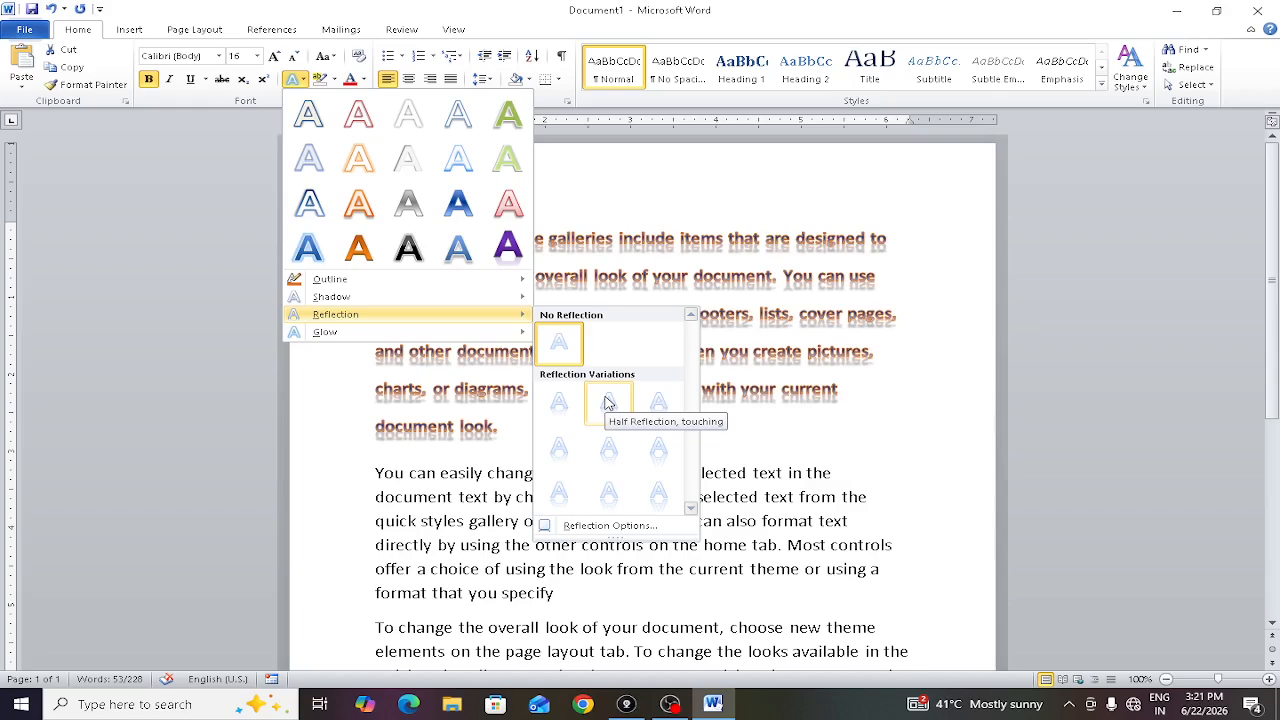
{"action": "left_click", "coordinate": [608, 402]}
- Apply the second-smallest red glow variation to the first paragraph's text and clear the selection
{"action": "left_click", "coordinate": [296, 79]}
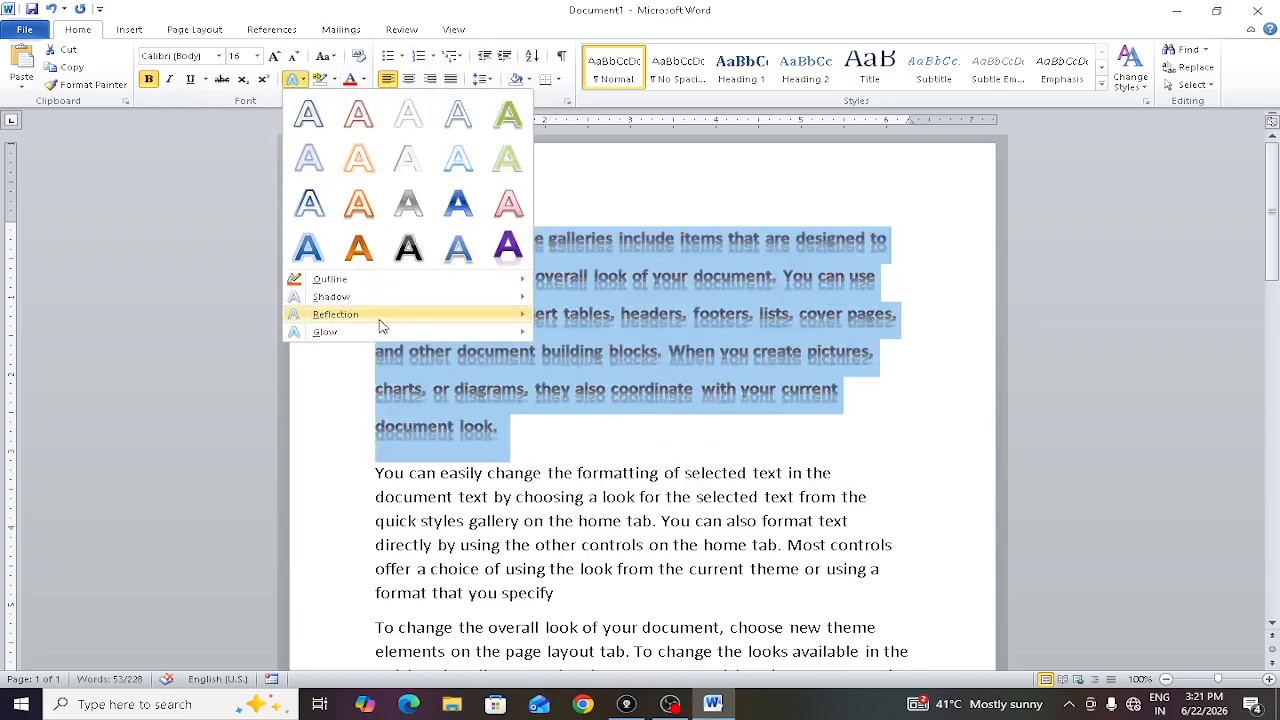
{"action": "mouse_move", "coordinate": [330, 332]}
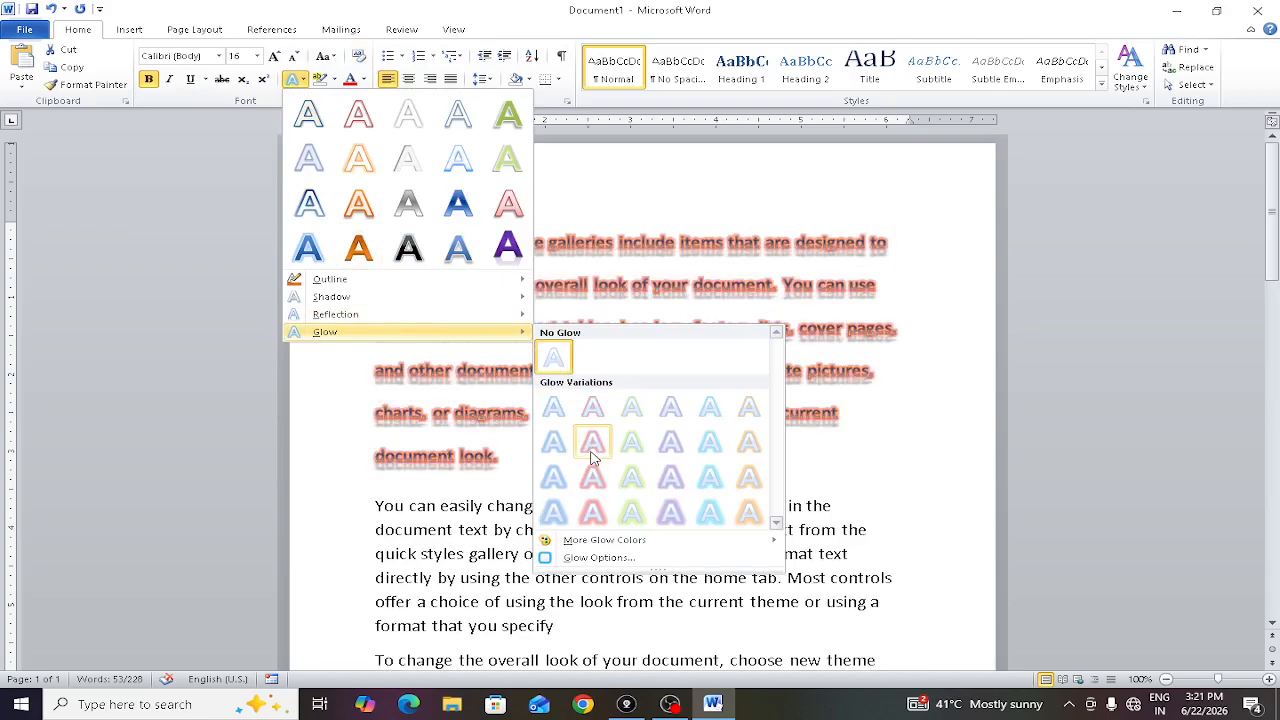
{"action": "left_click", "coordinate": [591, 453]}
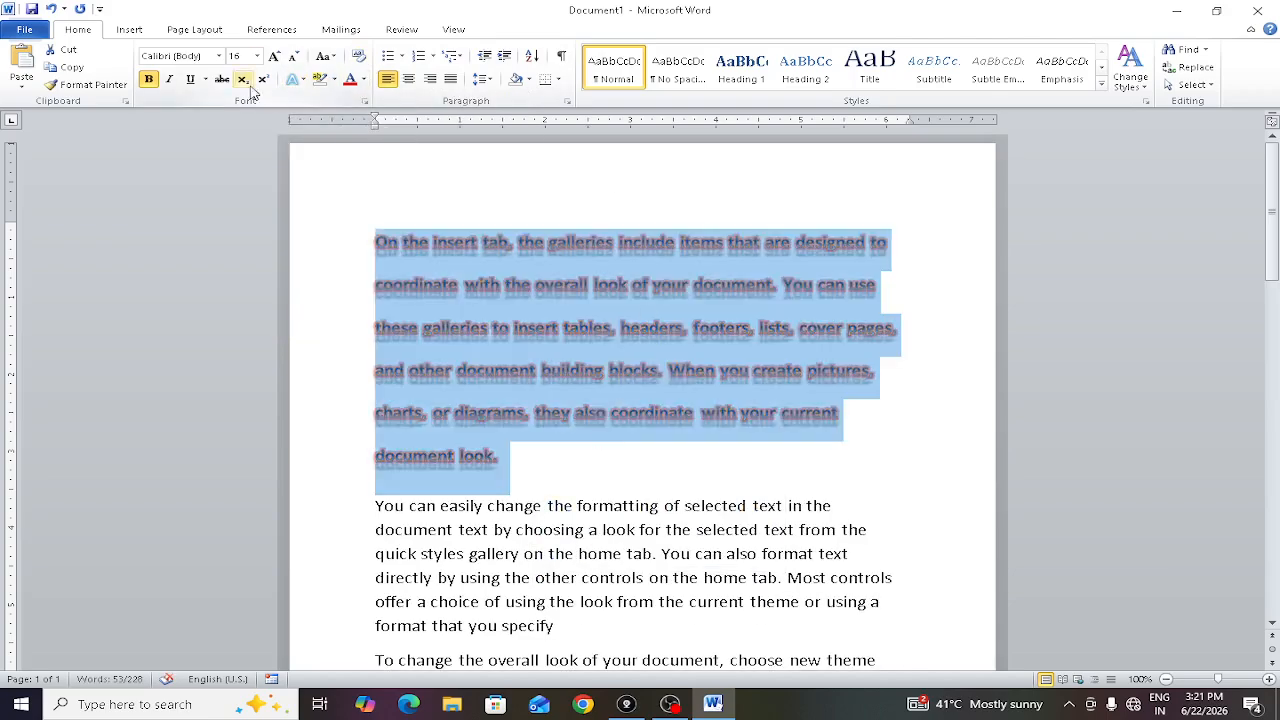
{"action": "left_click", "coordinate": [296, 80]}
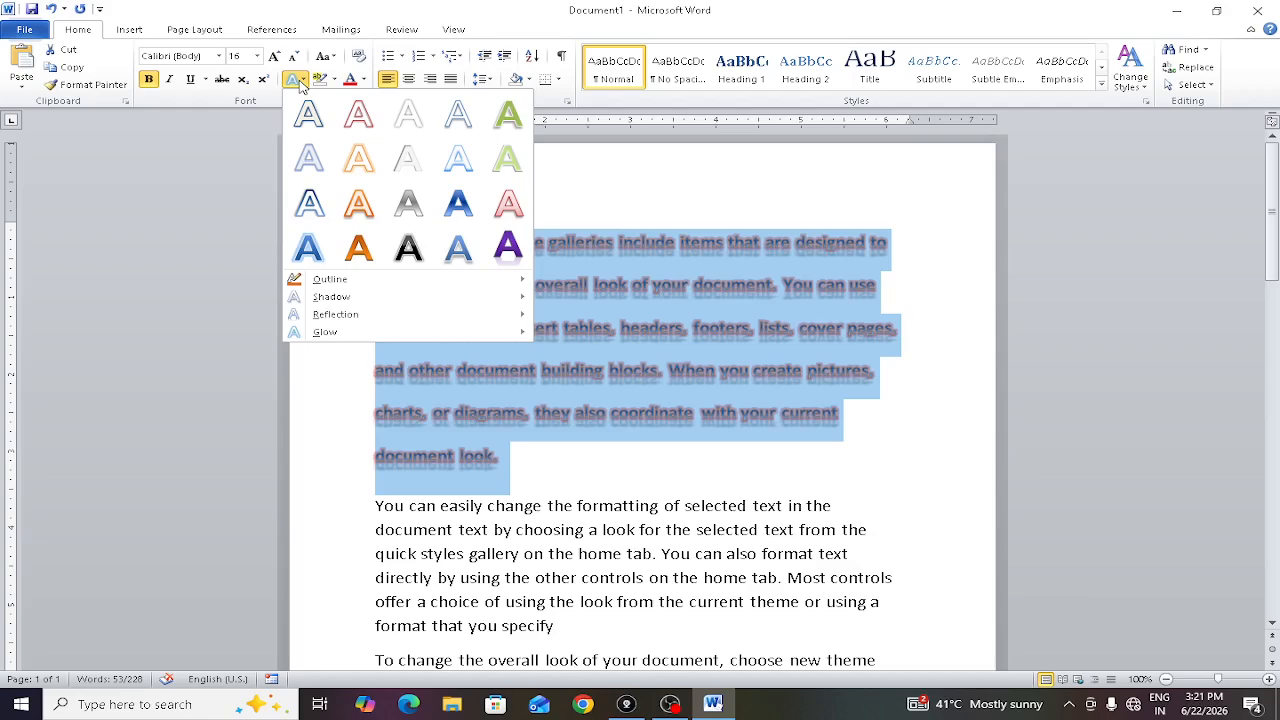
{"action": "left_click", "coordinate": [640, 371]}
{"action": "scroll", "coordinate": [600, 499], "scroll_direction": "down", "scroll_amount": 1}
{"action": "left_click", "coordinate": [600, 500]}
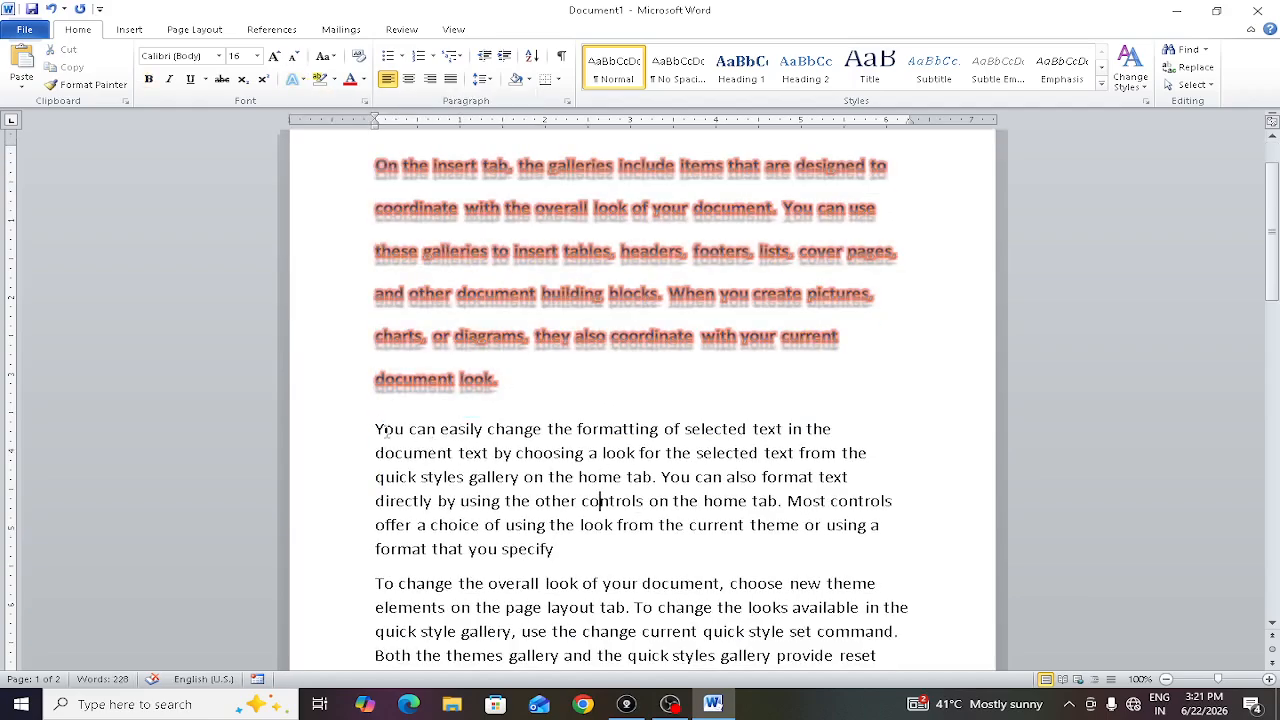
- Highlight the words "You can easily change" at the start of the second paragraph in bright green
{"action": "left_click_drag", "start_coordinate": [375, 428], "coordinate": [545, 428]}
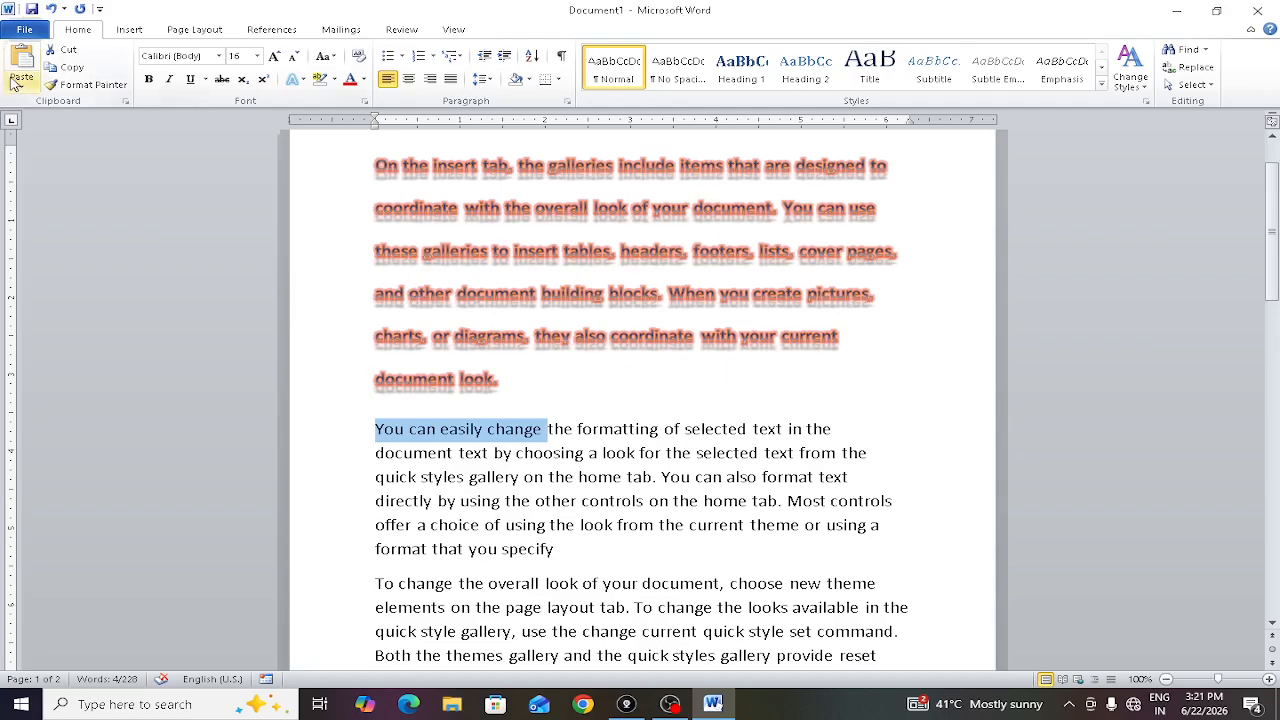
{"action": "left_click", "coordinate": [335, 82]}
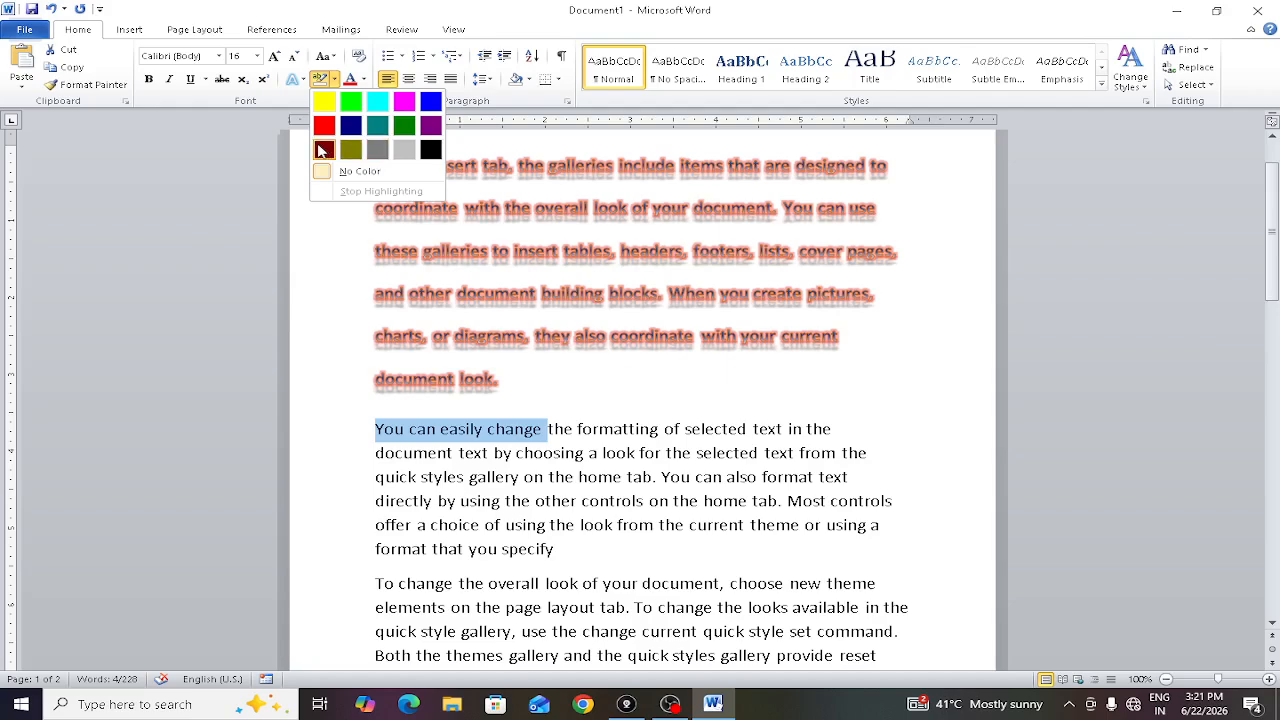
{"action": "left_click", "coordinate": [351, 104]}
{"action": "left_click", "coordinate": [573, 428]}
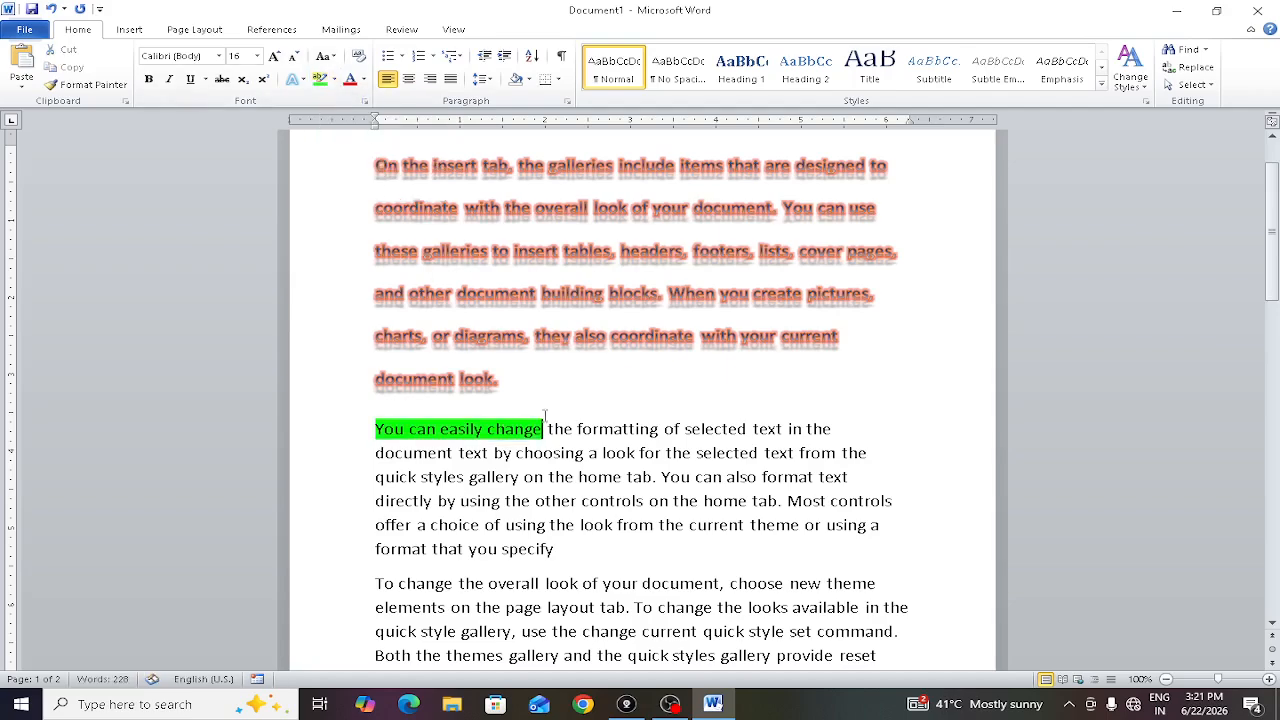
- Set the font color of the words "other controls" in the second paragraph to Light Blue
{"action": "left_click_drag", "start_coordinate": [648, 501], "coordinate": [537, 501]}
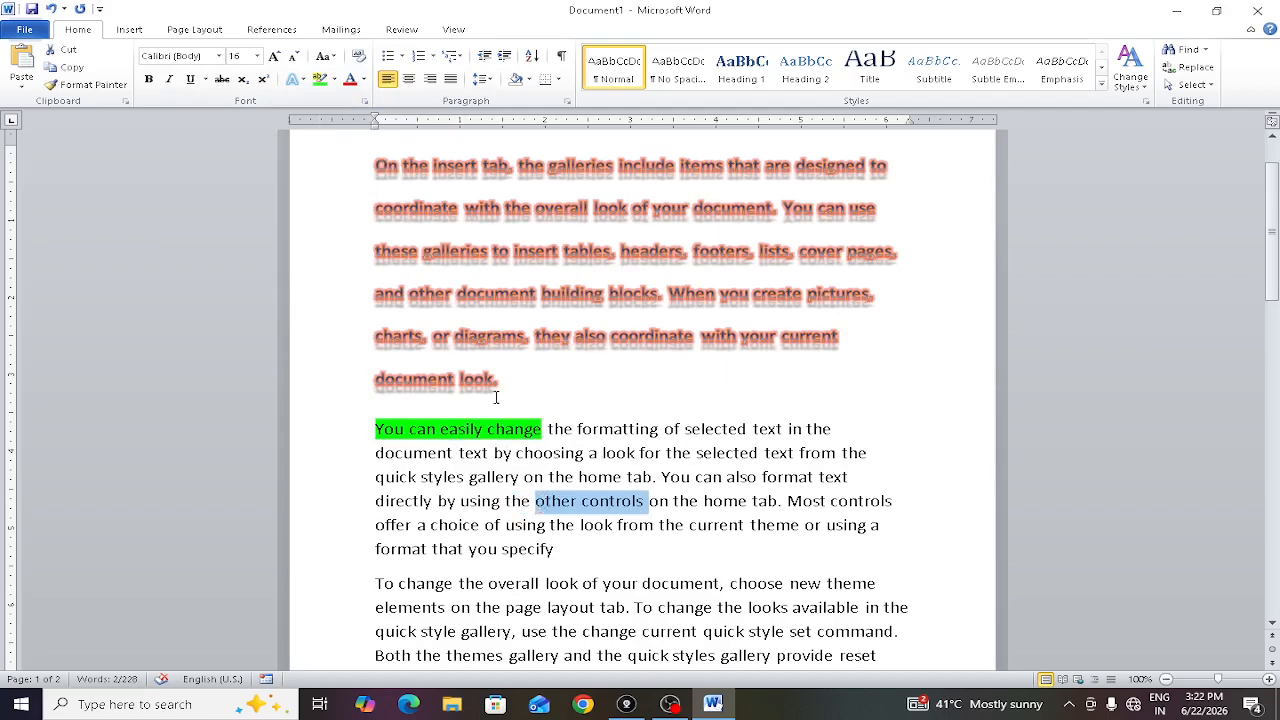
{"action": "left_click", "coordinate": [366, 80]}
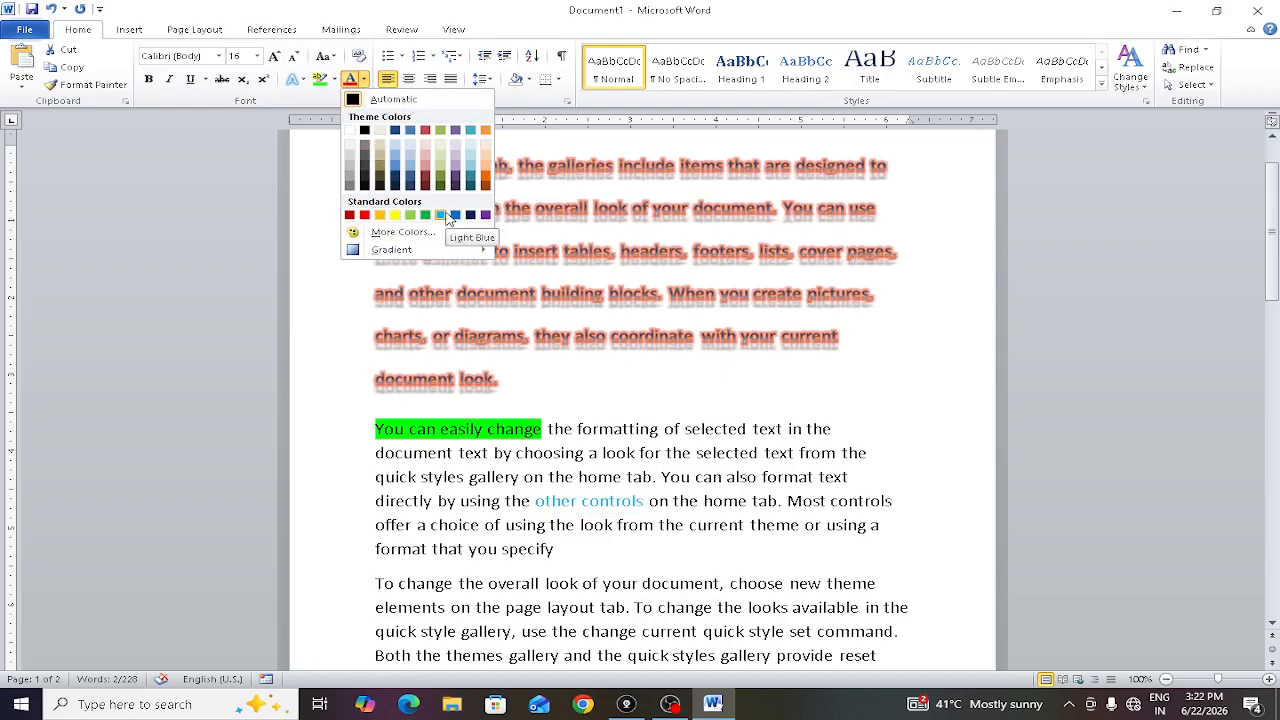
{"action": "left_click", "coordinate": [447, 218]}
{"action": "left_click", "coordinate": [682, 500]}
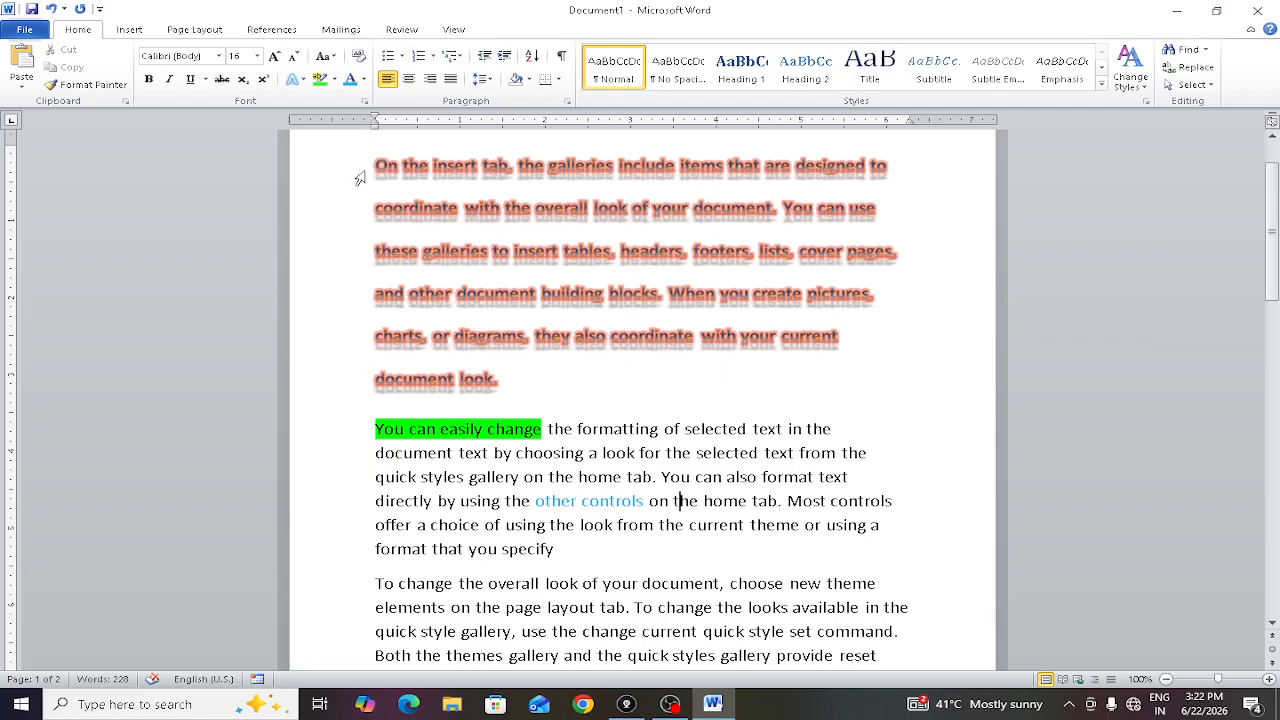
- Clear the formatting of the first paragraph and of the second paragraph through the words "Most controls"
{"action": "left_click_drag", "start_coordinate": [356, 158], "coordinate": [630, 500]}
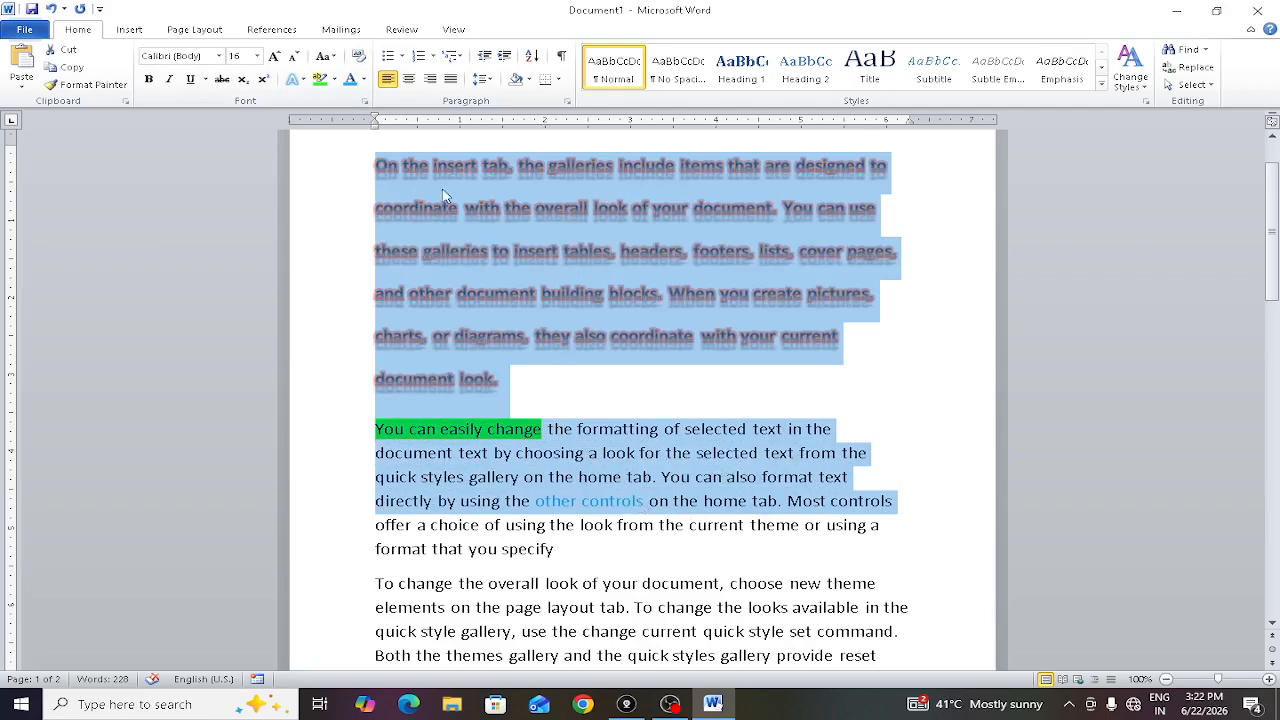
{"action": "left_click", "coordinate": [358, 58]}
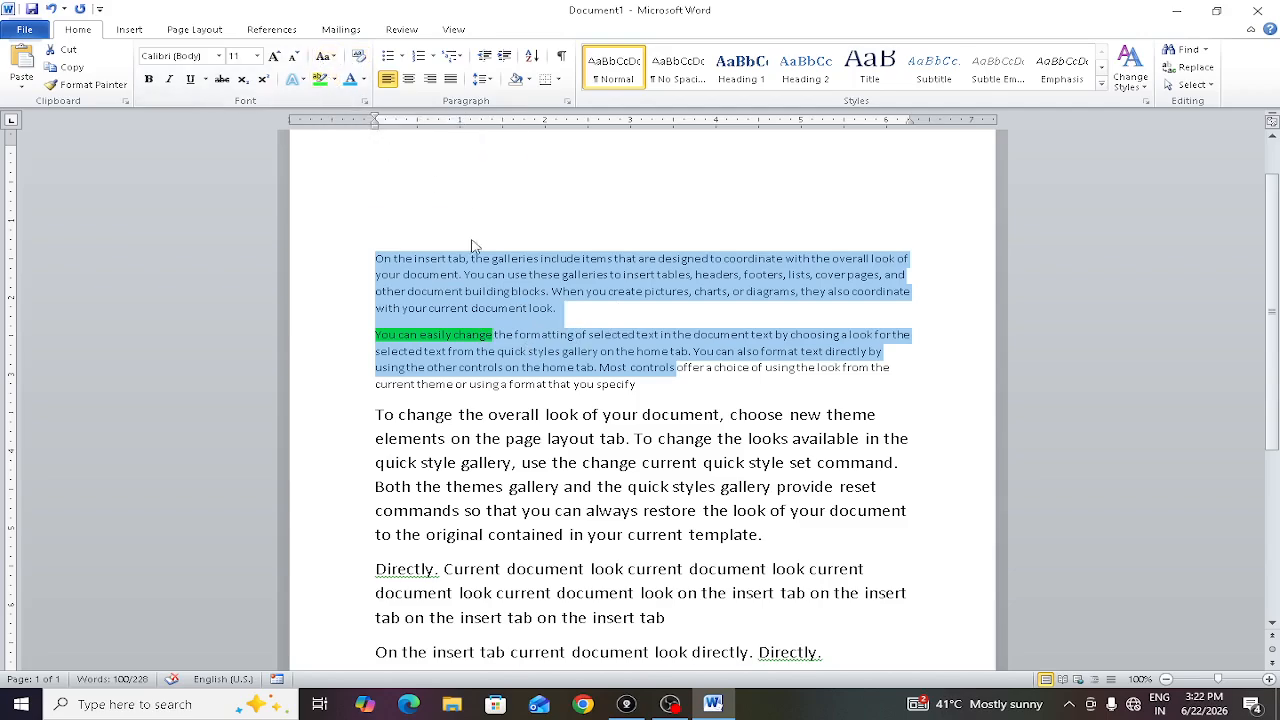
{"action": "left_click", "coordinate": [511, 350]}
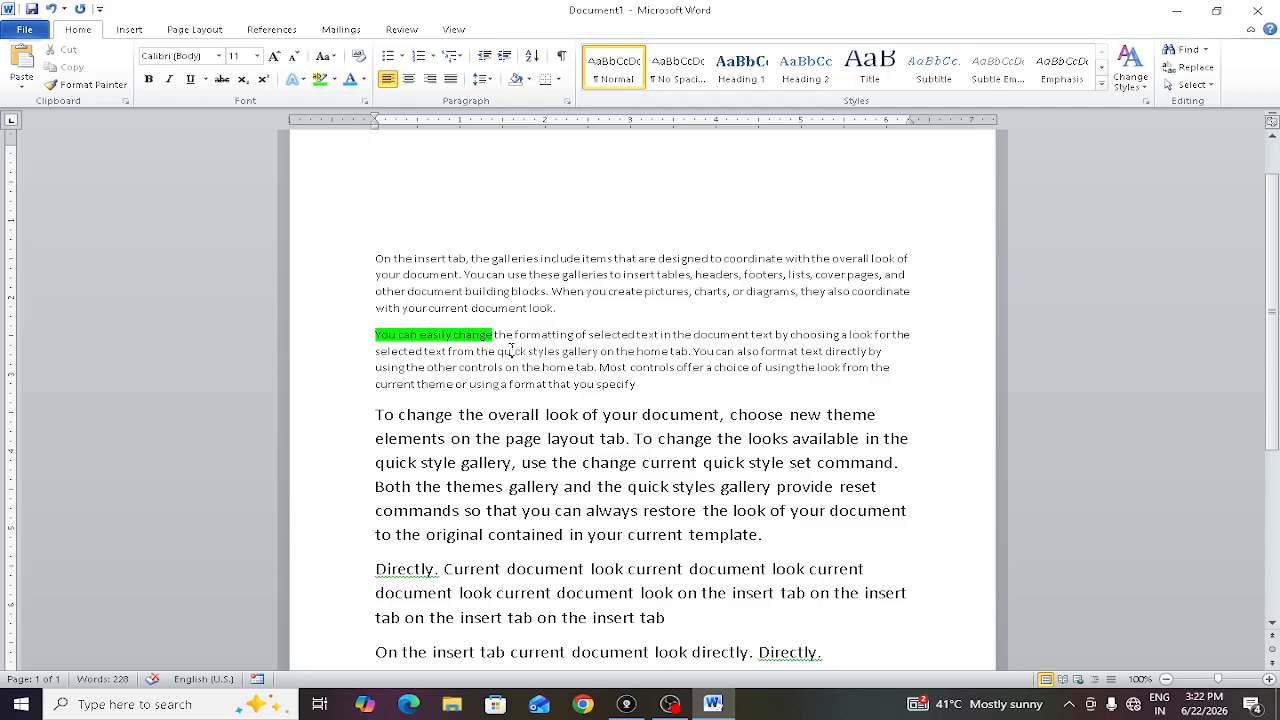
{"action": "scroll", "coordinate": [638, 416], "scroll_direction": "down", "scroll_amount": 1}
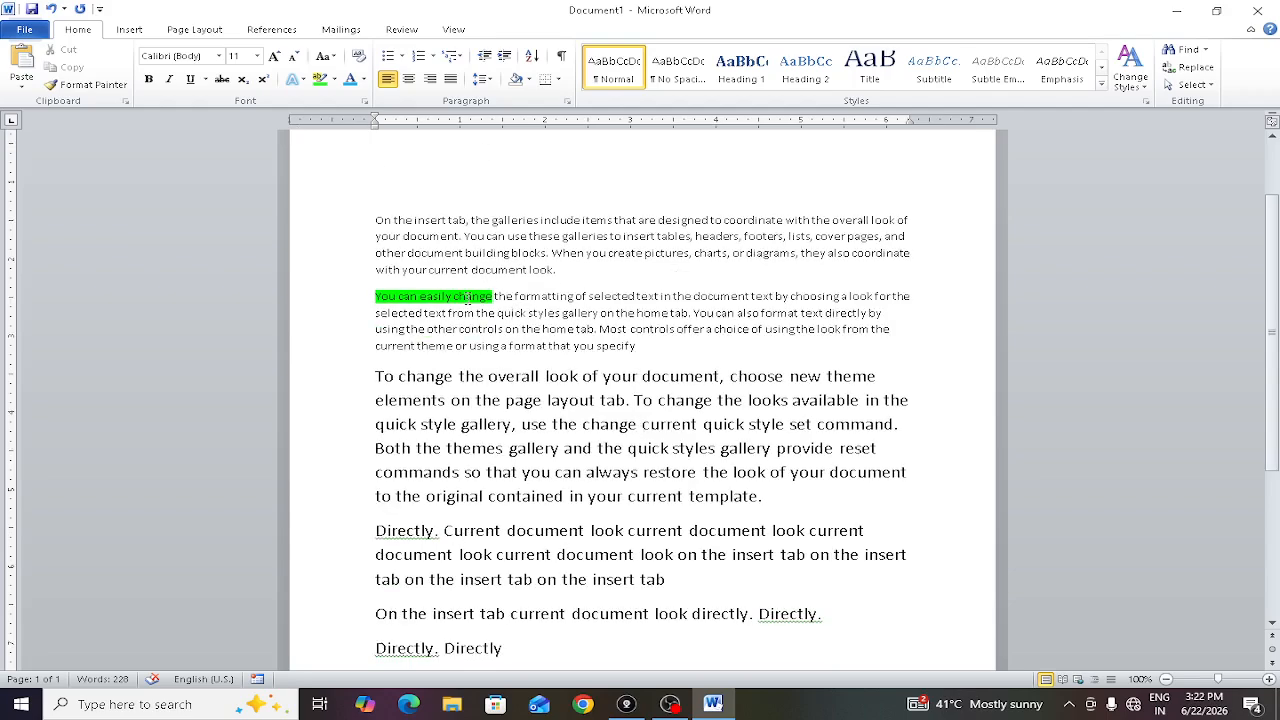
- Undo the last formatting removal and deselect the text
{"action": "key", "text": "ctrl+z"}
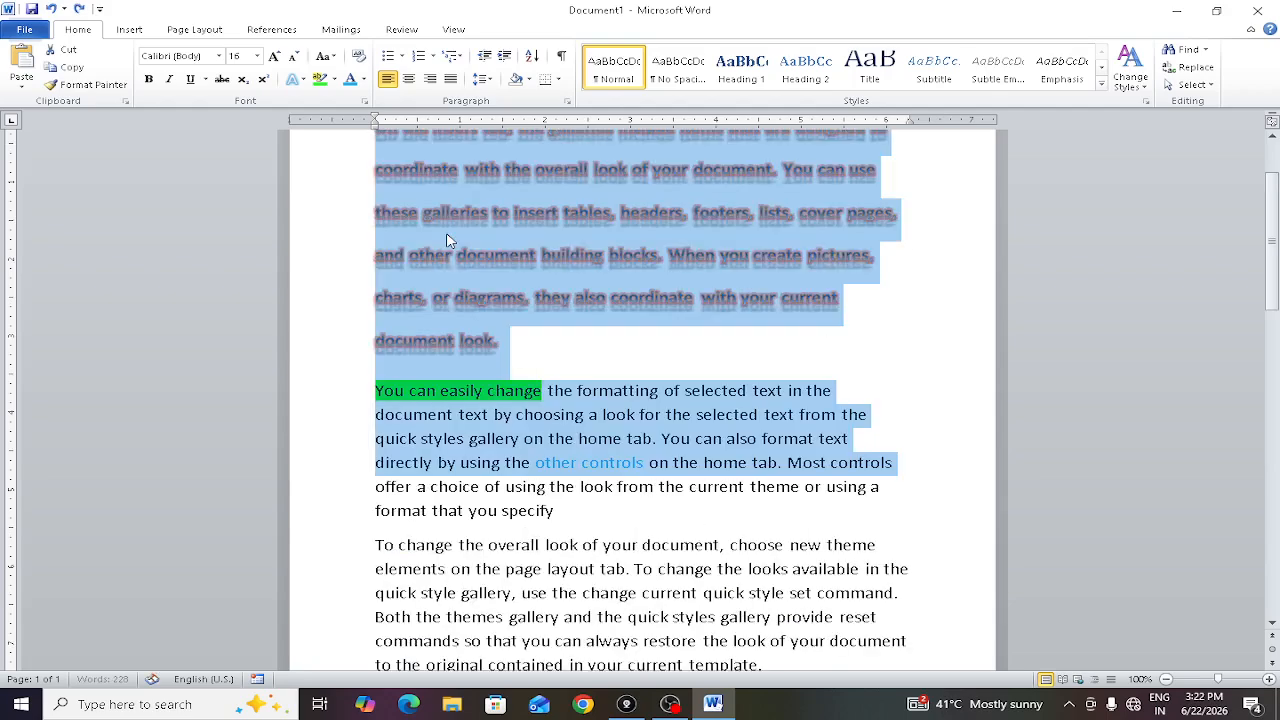
{"action": "scroll", "coordinate": [535, 303], "scroll_direction": "up", "scroll_amount": 2}
{"action": "left_click", "coordinate": [535, 301]}
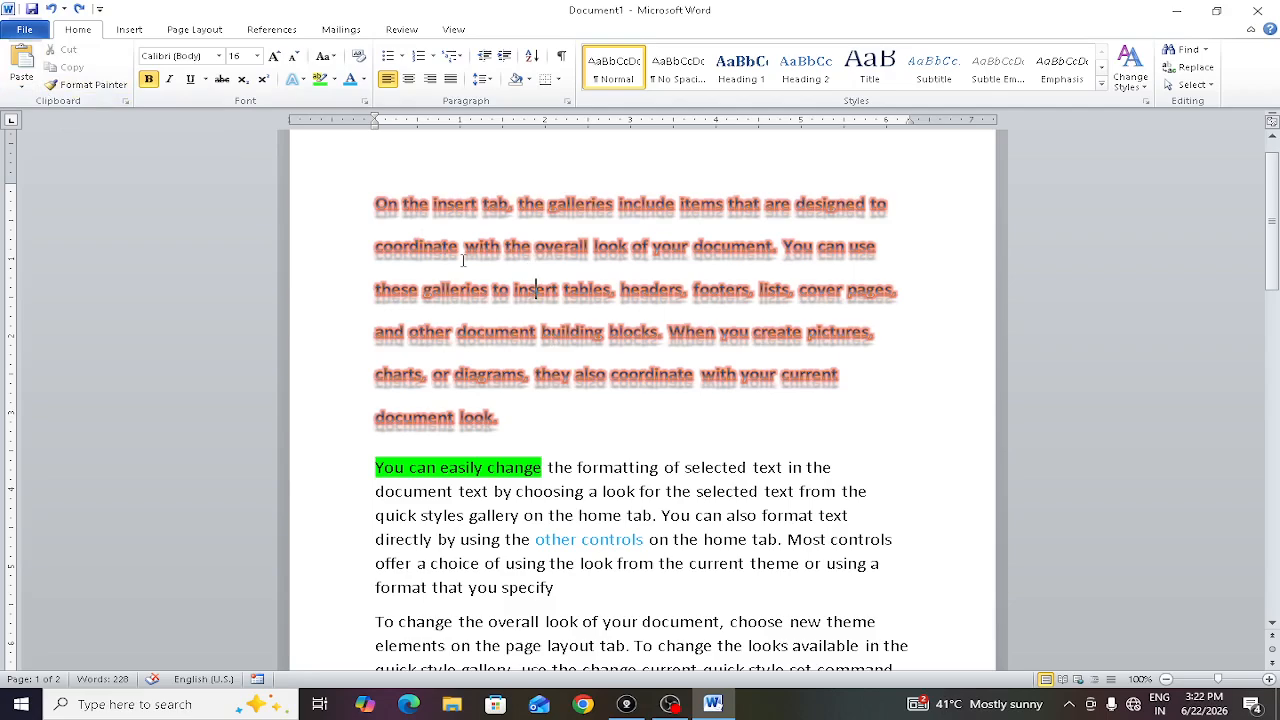
- Select the words "to insert" in the first paragraph and view the glow variations among the text effects
{"action": "left_click_drag", "start_coordinate": [510, 290], "coordinate": [532, 306]}
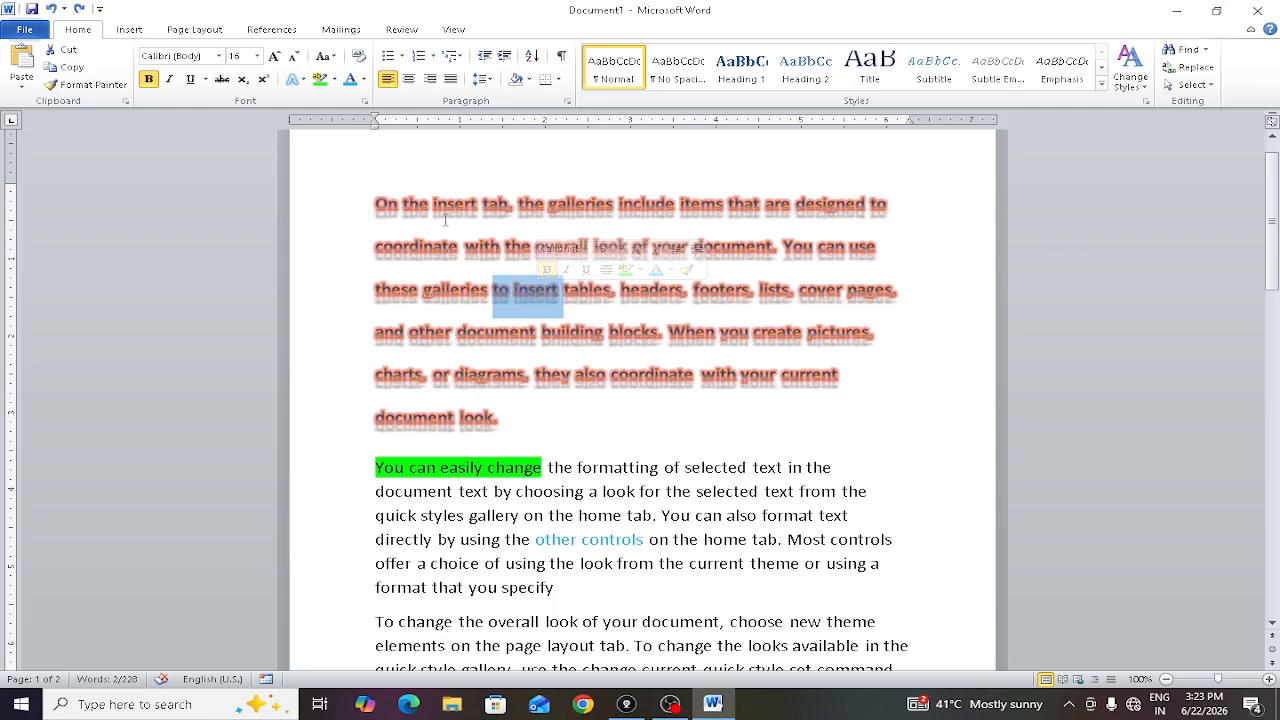
{"action": "left_click", "coordinate": [296, 79]}
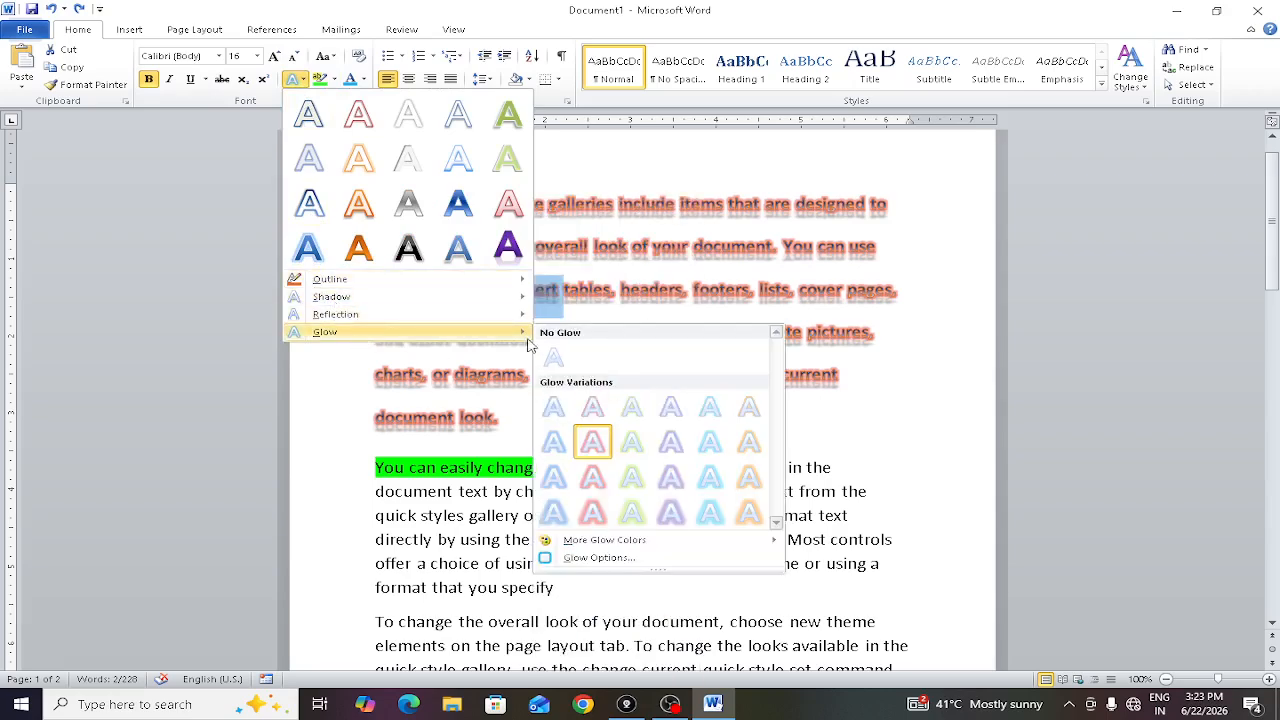
{"action": "key", "text": "Escape"}
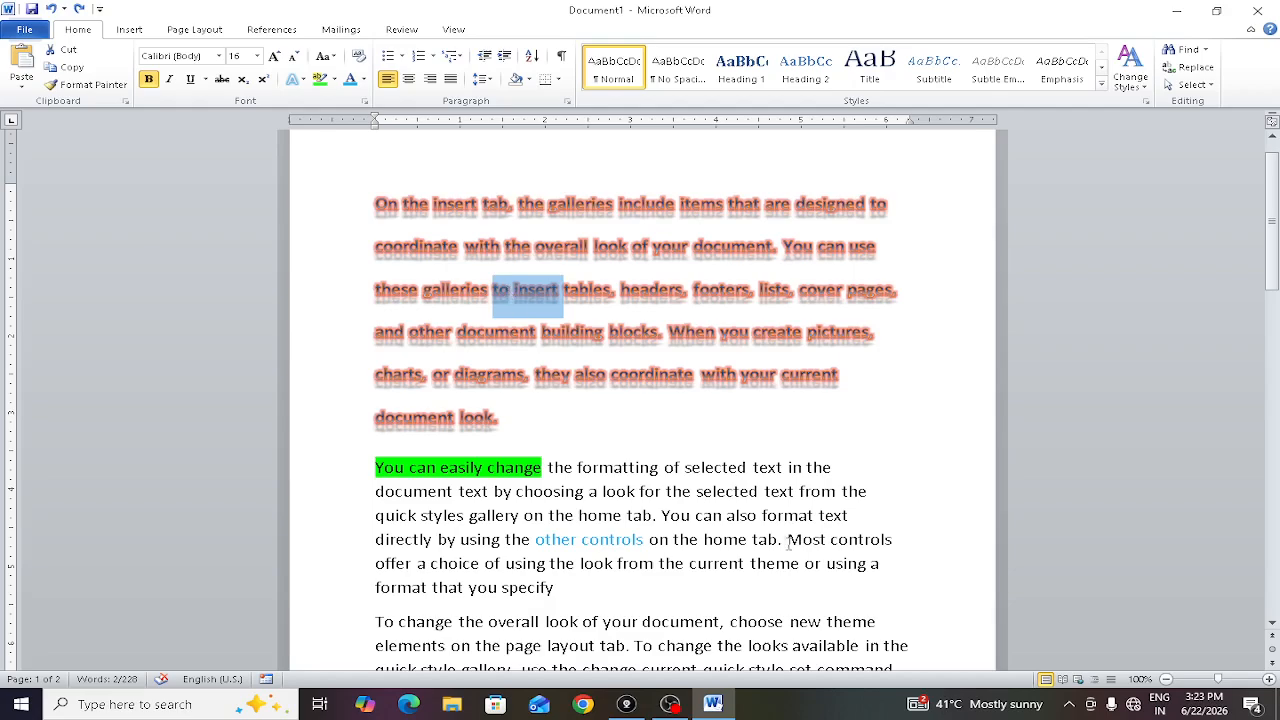
- Copy the formatting of the selected words with Format Painter onto the third paragraph, from its start through "restore the", and deselect it
{"action": "scroll", "coordinate": [519, 270], "scroll_direction": "down", "scroll_amount": 1}
{"action": "scroll", "coordinate": [524, 251], "scroll_direction": "down", "scroll_amount": 1}
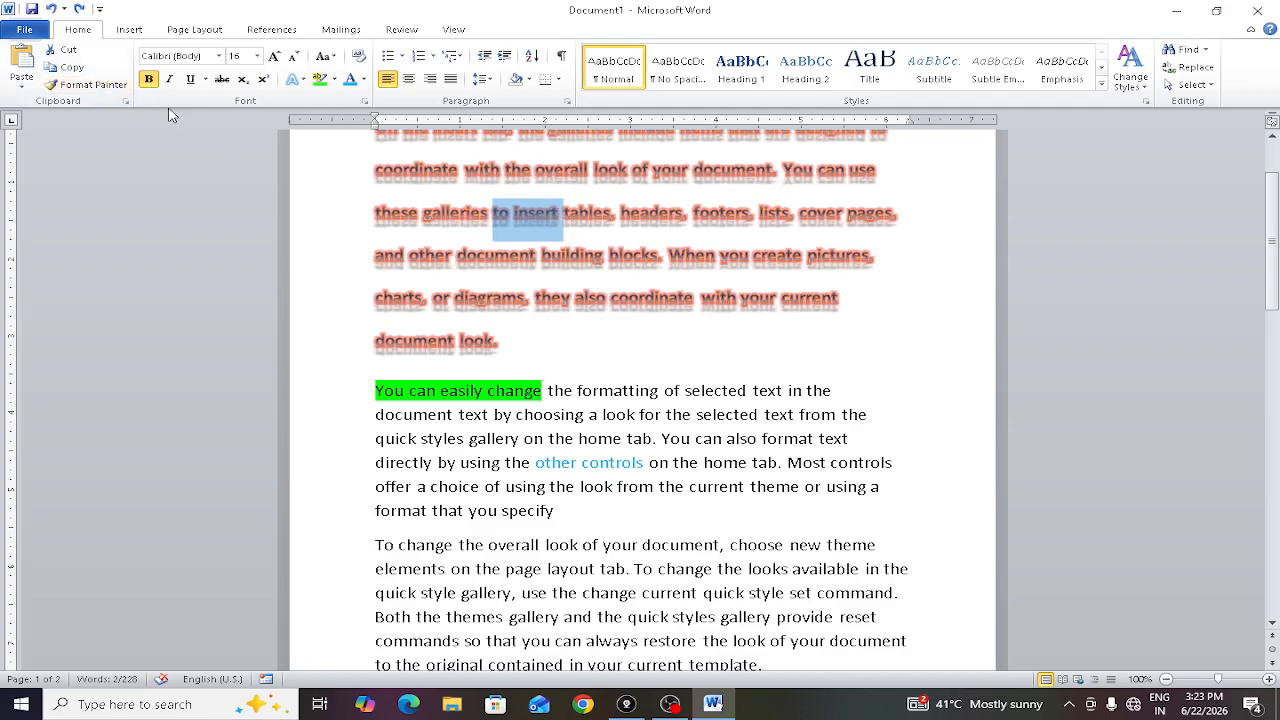
{"action": "left_click", "coordinate": [88, 84]}
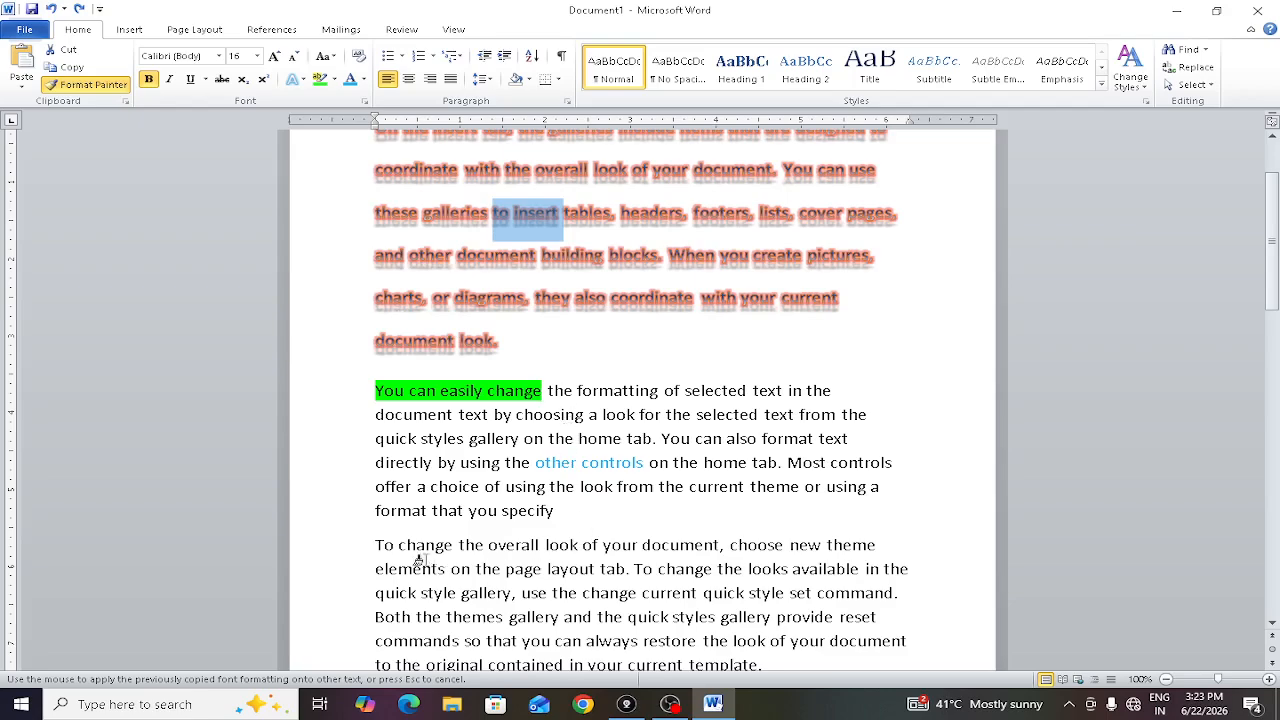
{"action": "left_click_drag", "start_coordinate": [372, 544], "coordinate": [705, 637]}
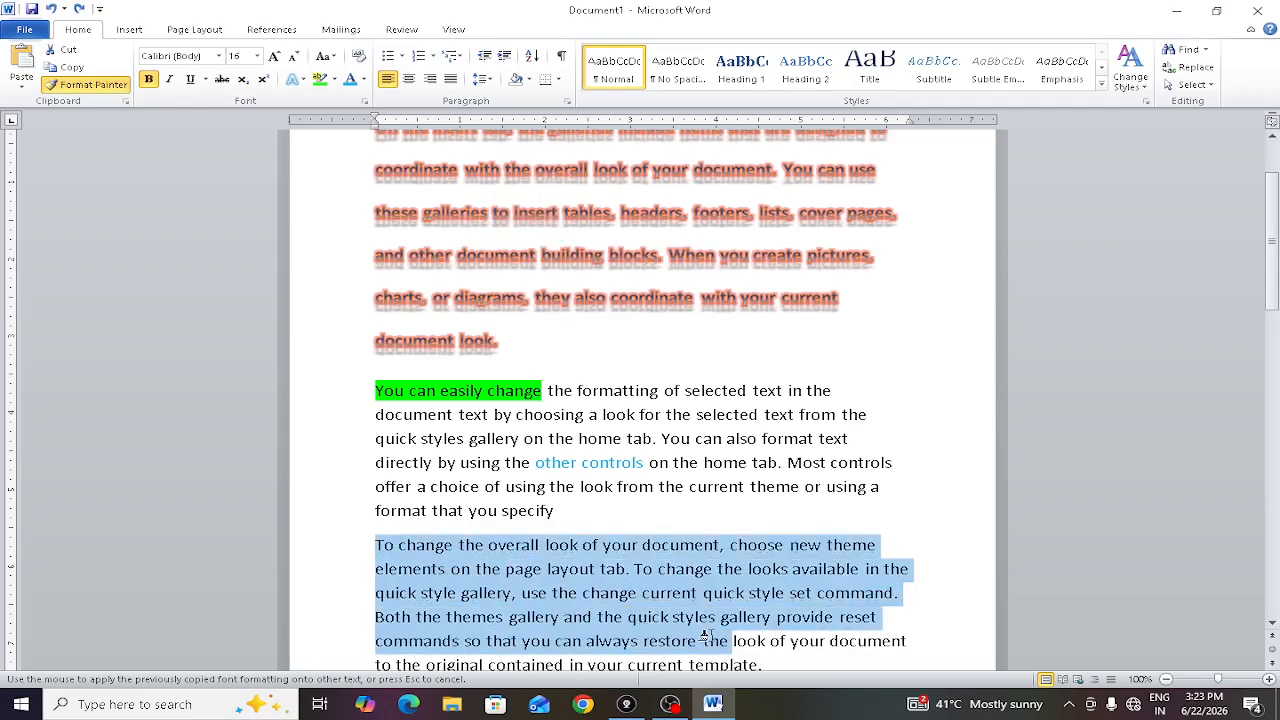
{"action": "left_click_drag", "start_coordinate": [705, 637], "coordinate": [705, 637]}
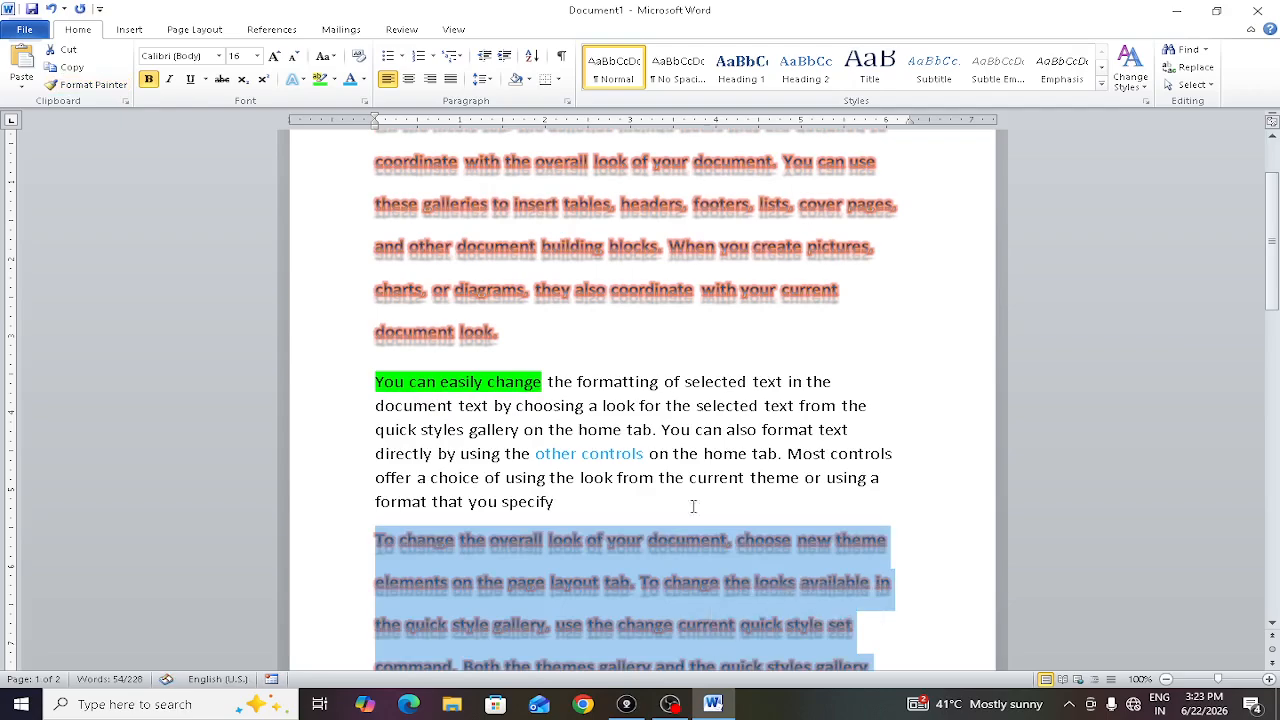
{"action": "scroll", "coordinate": [617, 563], "scroll_direction": "down", "scroll_amount": 1}
{"action": "scroll", "coordinate": [617, 563], "scroll_direction": "down", "scroll_amount": 2}
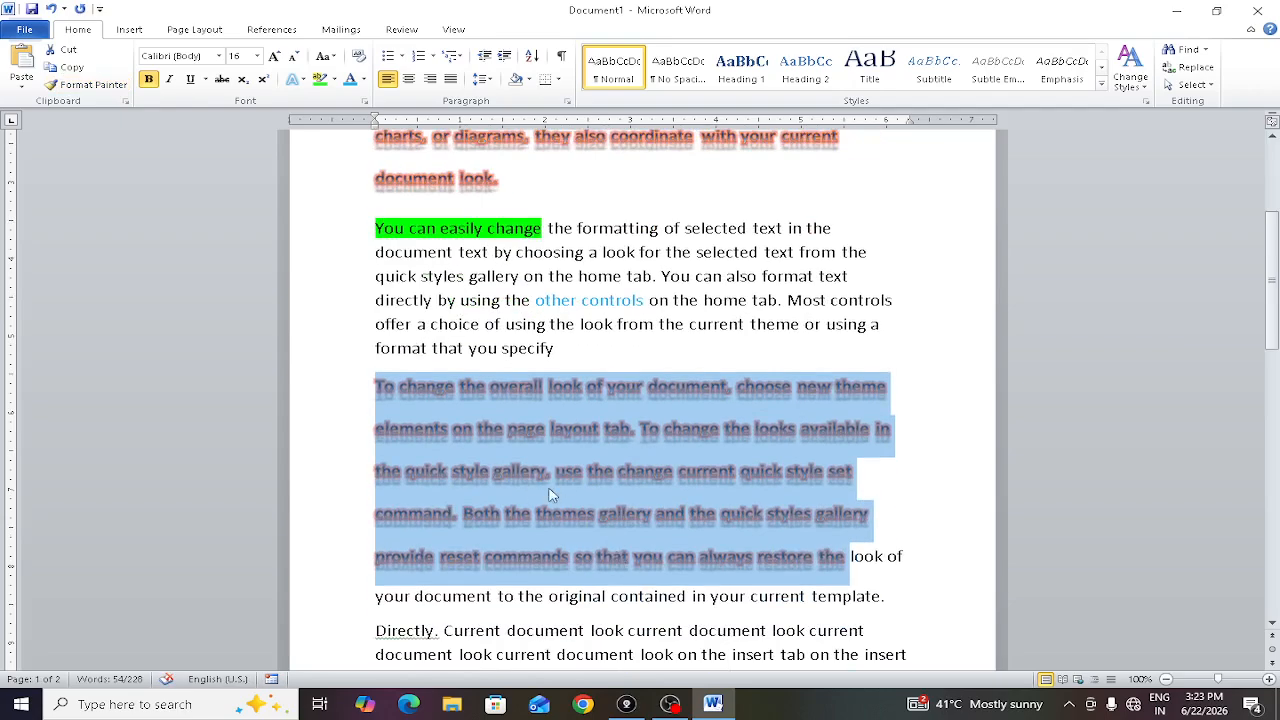
{"action": "left_click", "coordinate": [621, 470]}
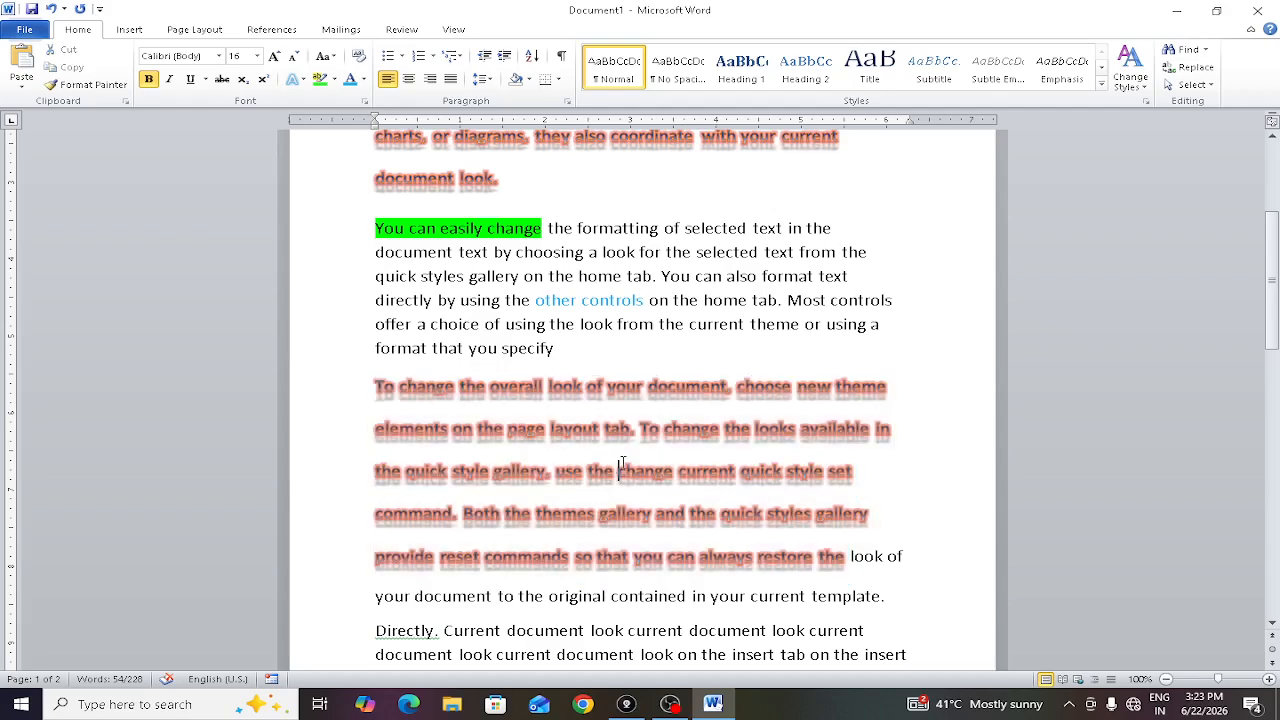
- Copy the formatting of the word "diagrams," in the first paragraph with Format Painter onto the words "home tab. You" in the second paragraph
{"action": "left_click_drag", "start_coordinate": [555, 348], "coordinate": [453, 325]}
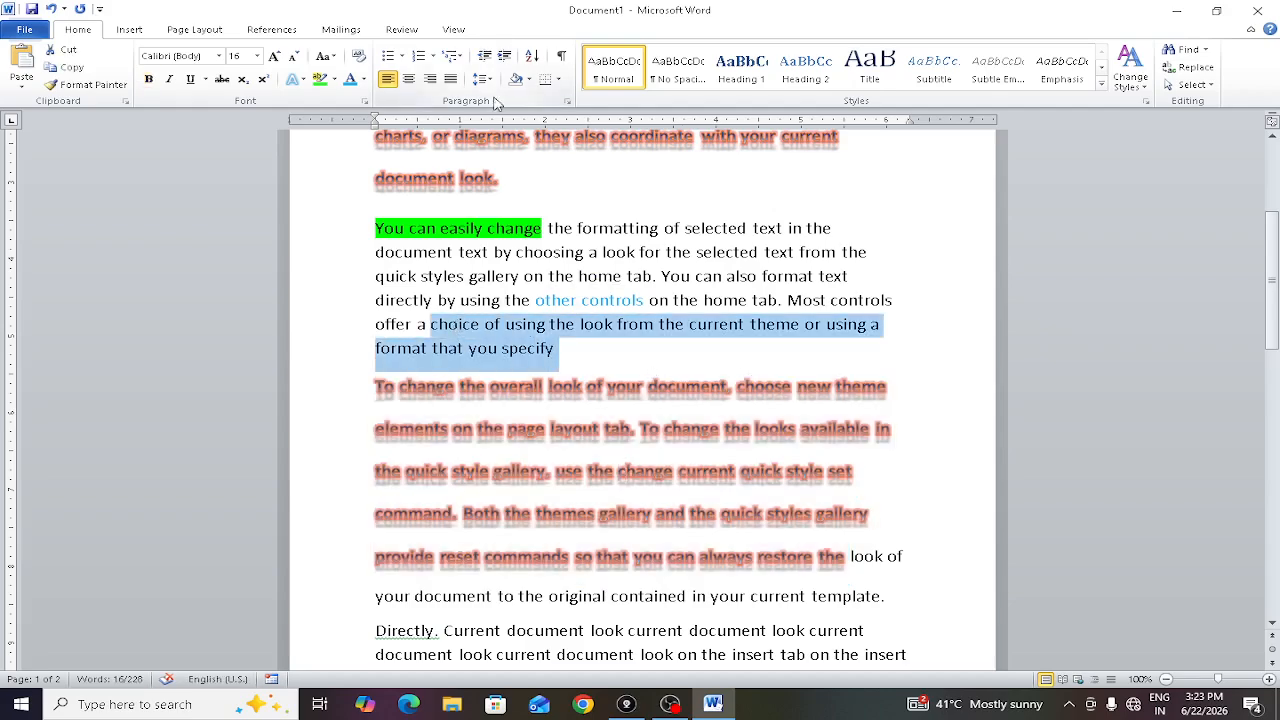
{"action": "left_click", "coordinate": [517, 137]}
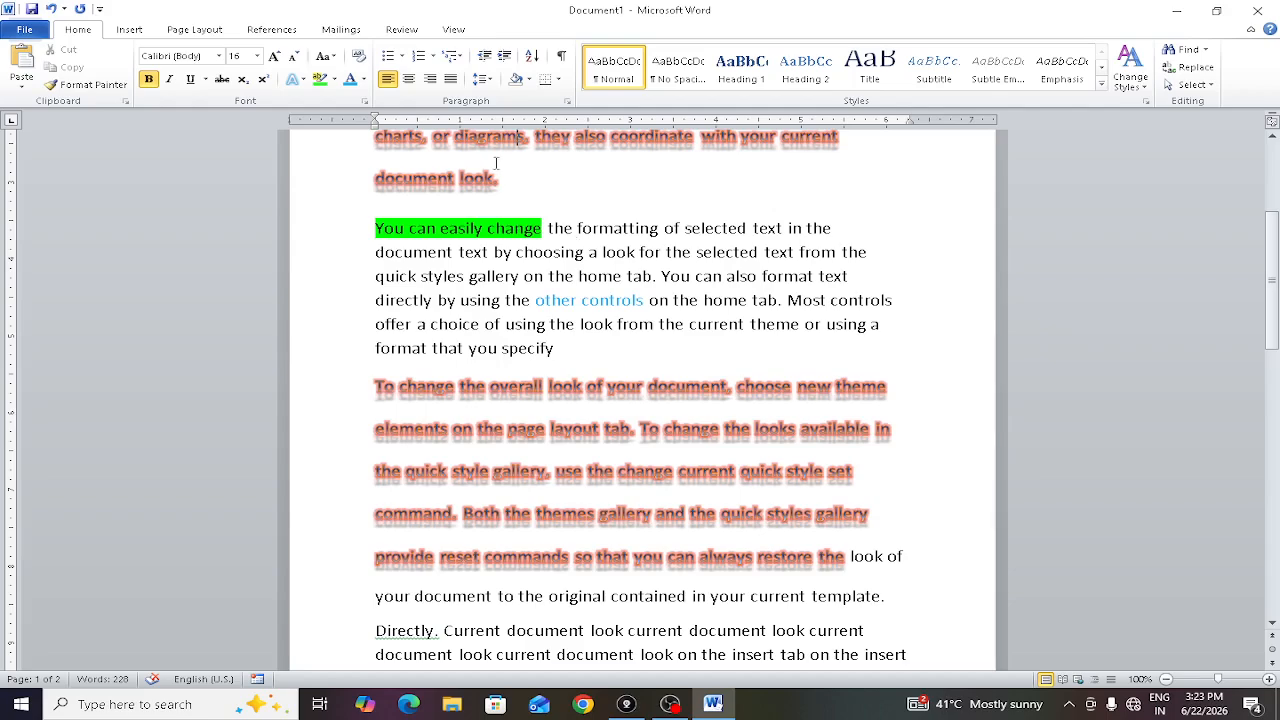
{"action": "double_click", "coordinate": [531, 147]}
{"action": "left_click", "coordinate": [88, 85]}
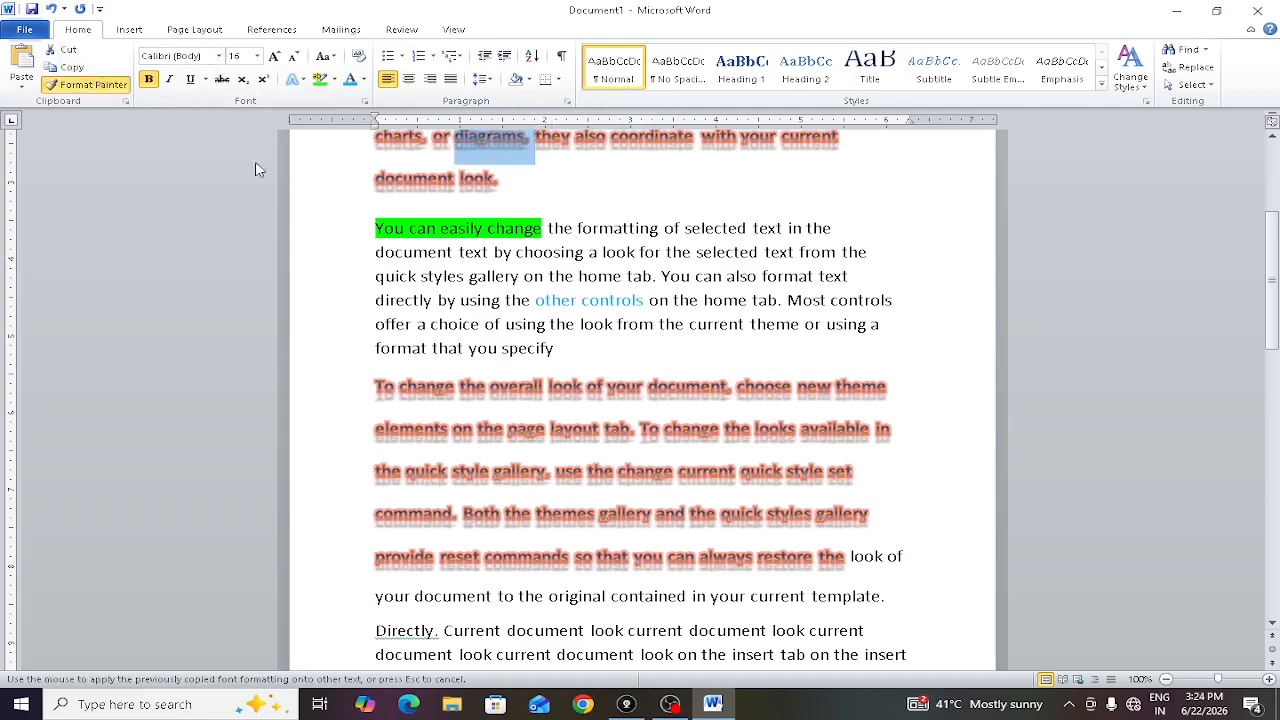
{"action": "left_click_drag", "start_coordinate": [668, 284], "coordinate": [577, 281]}
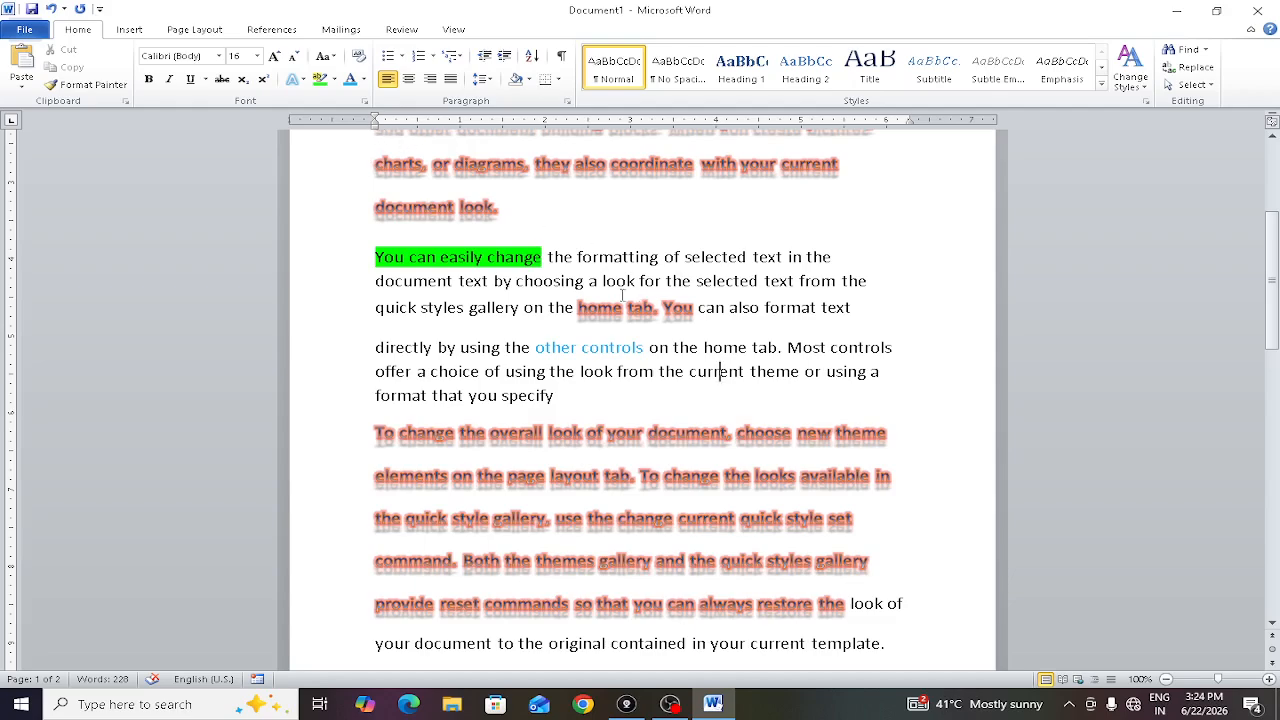
- Clear all formatting from the entire document and set its text highlighting to No Color
{"action": "key", "text": "ctrl+a"}
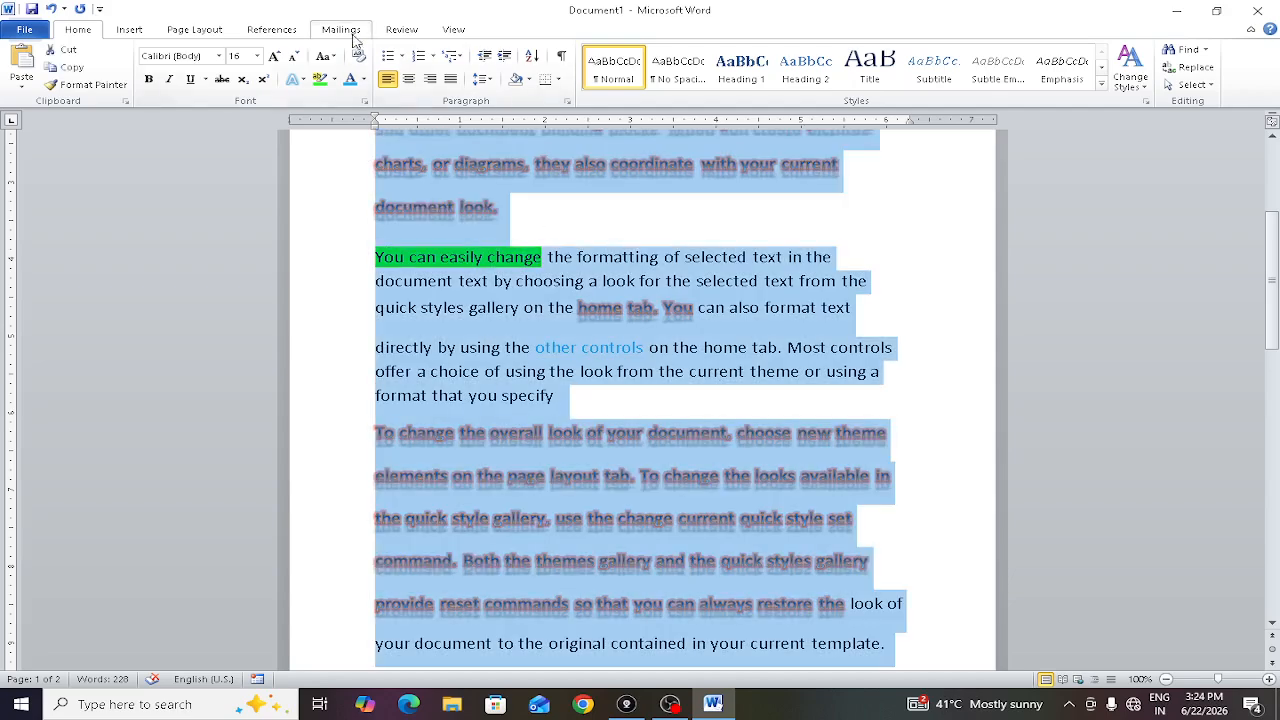
{"action": "left_click", "coordinate": [358, 57]}
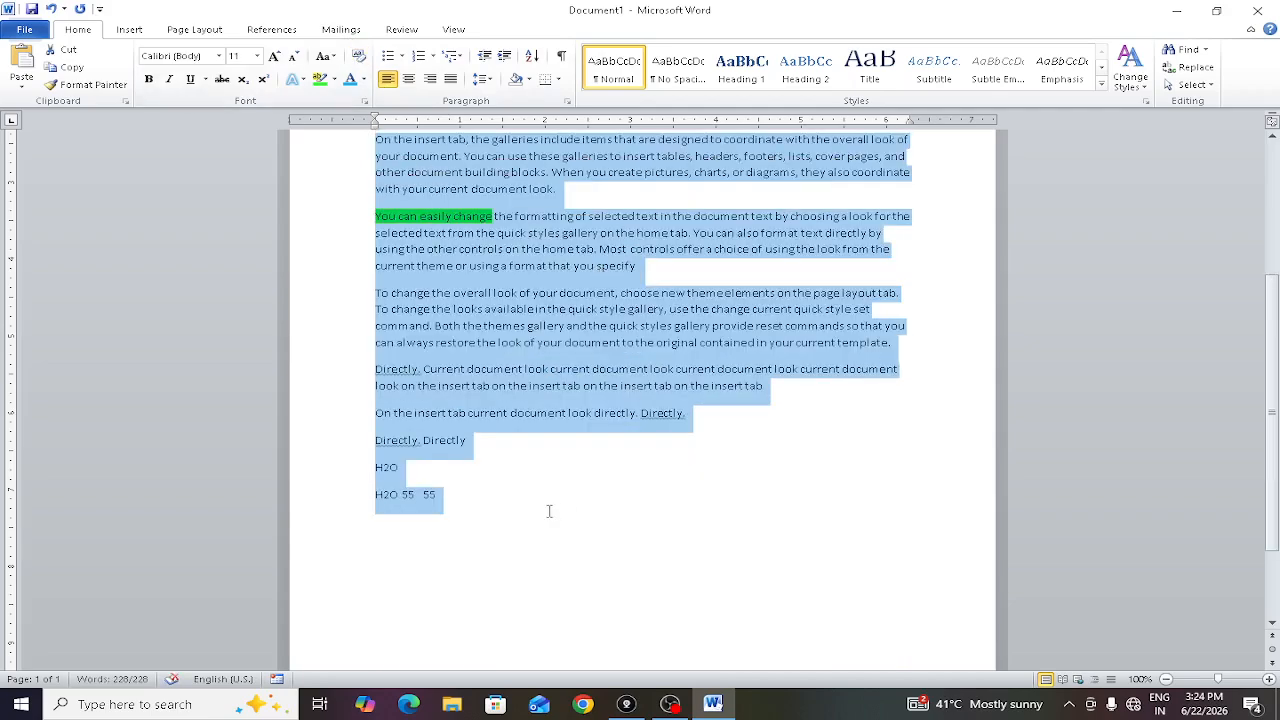
{"action": "left_click", "coordinate": [332, 80]}
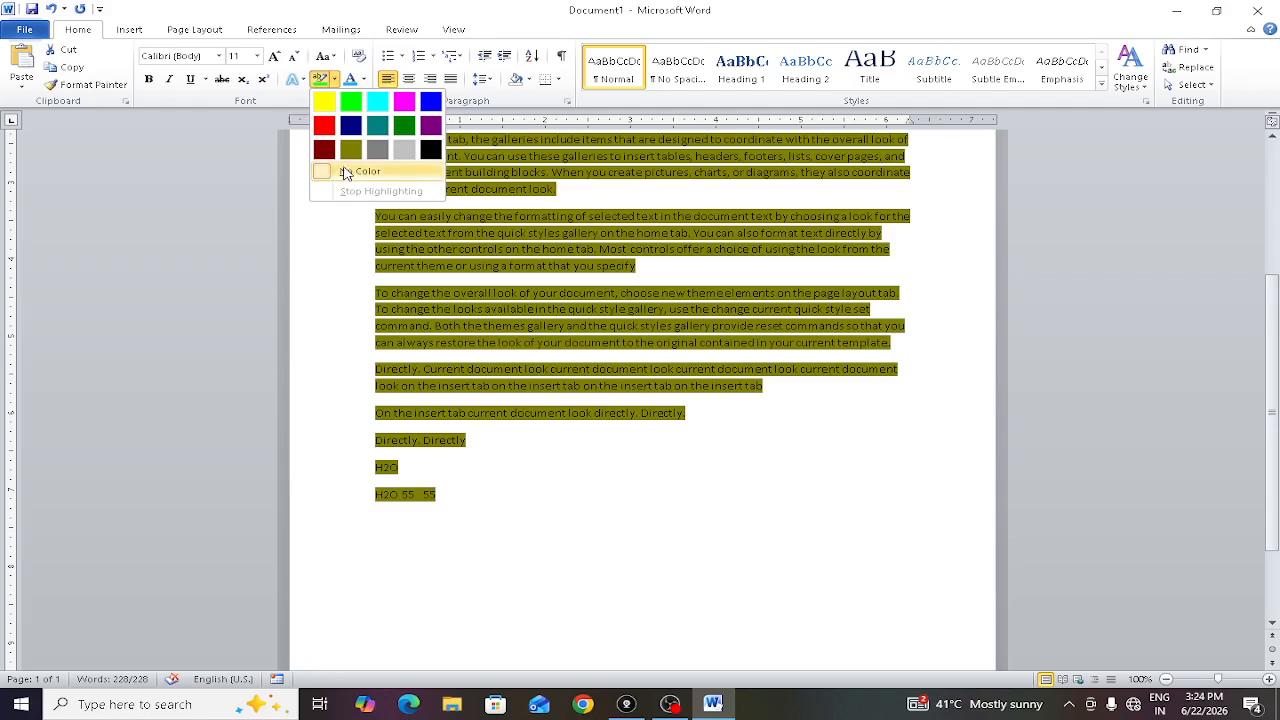
{"action": "left_click", "coordinate": [346, 169]}
{"action": "scroll", "coordinate": [540, 436], "scroll_direction": "up", "scroll_amount": 5}
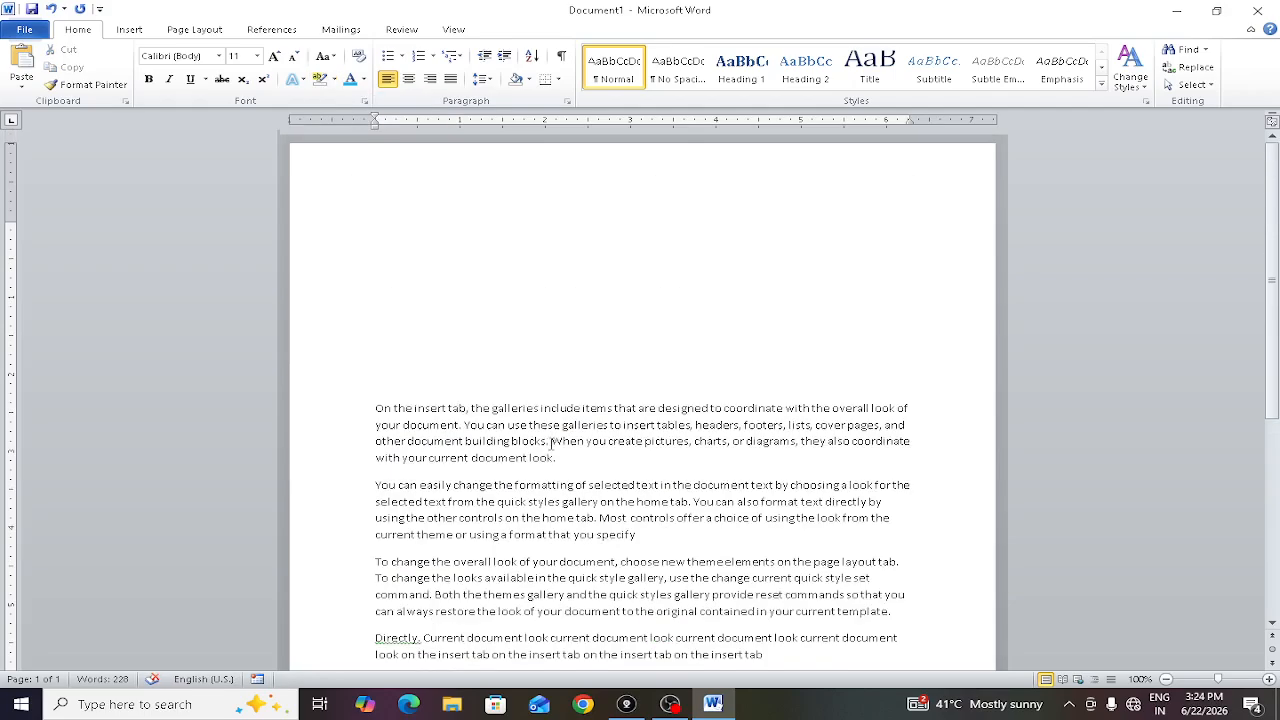
{"action": "scroll", "coordinate": [553, 436], "scroll_direction": "down", "scroll_amount": 2}
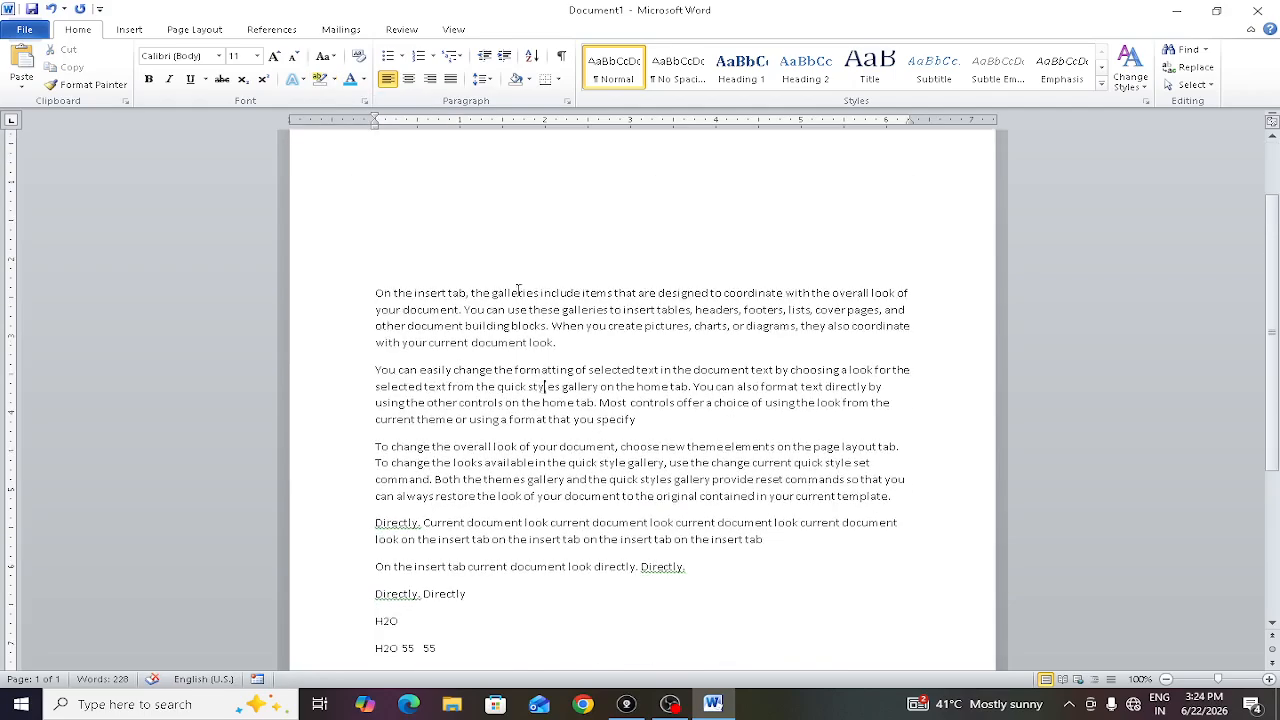
- Preview the Bullet Library styles on the second paragraph and on the first paragraph
{"action": "left_click", "coordinate": [402, 57]}
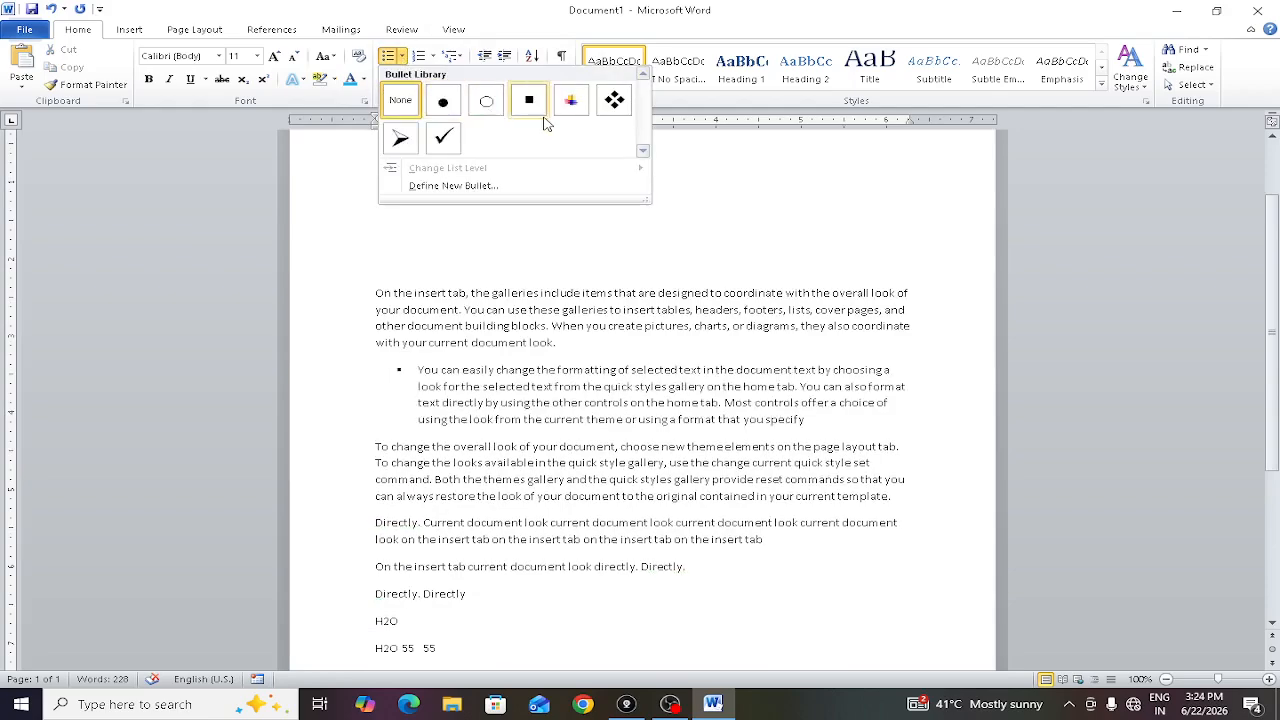
{"action": "left_click", "coordinate": [400, 100]}
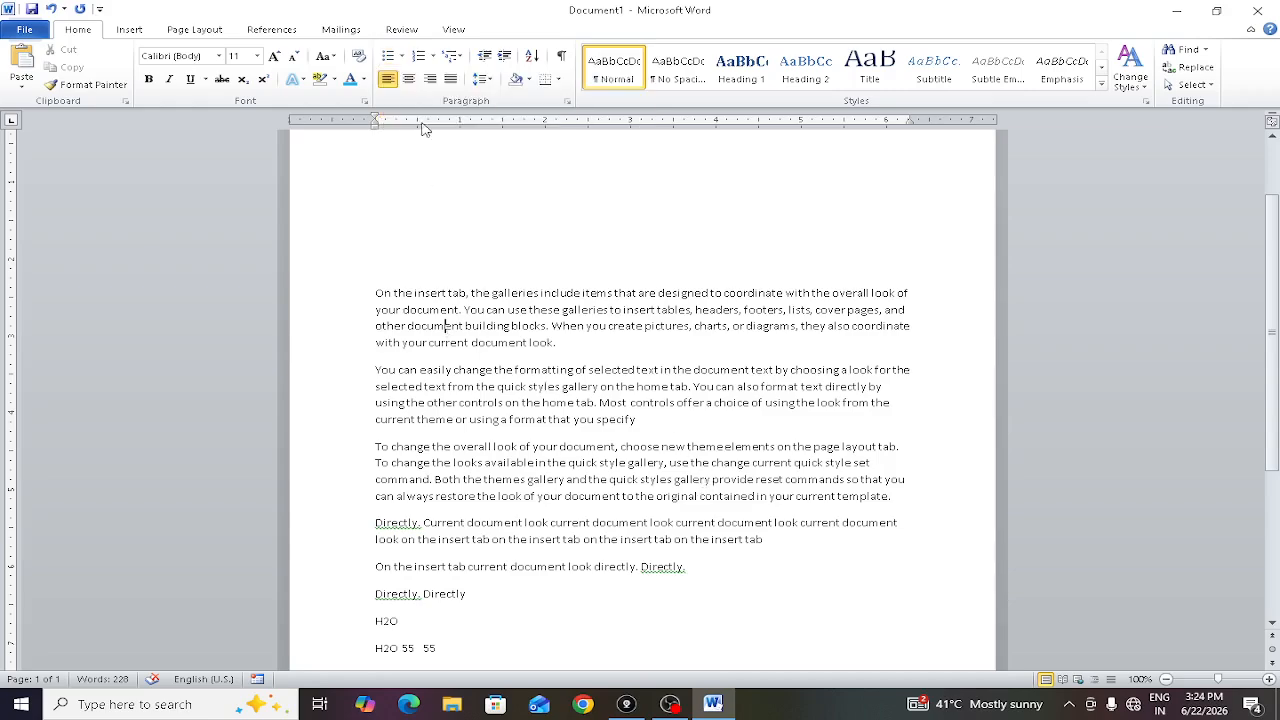
{"action": "left_click", "coordinate": [402, 57]}
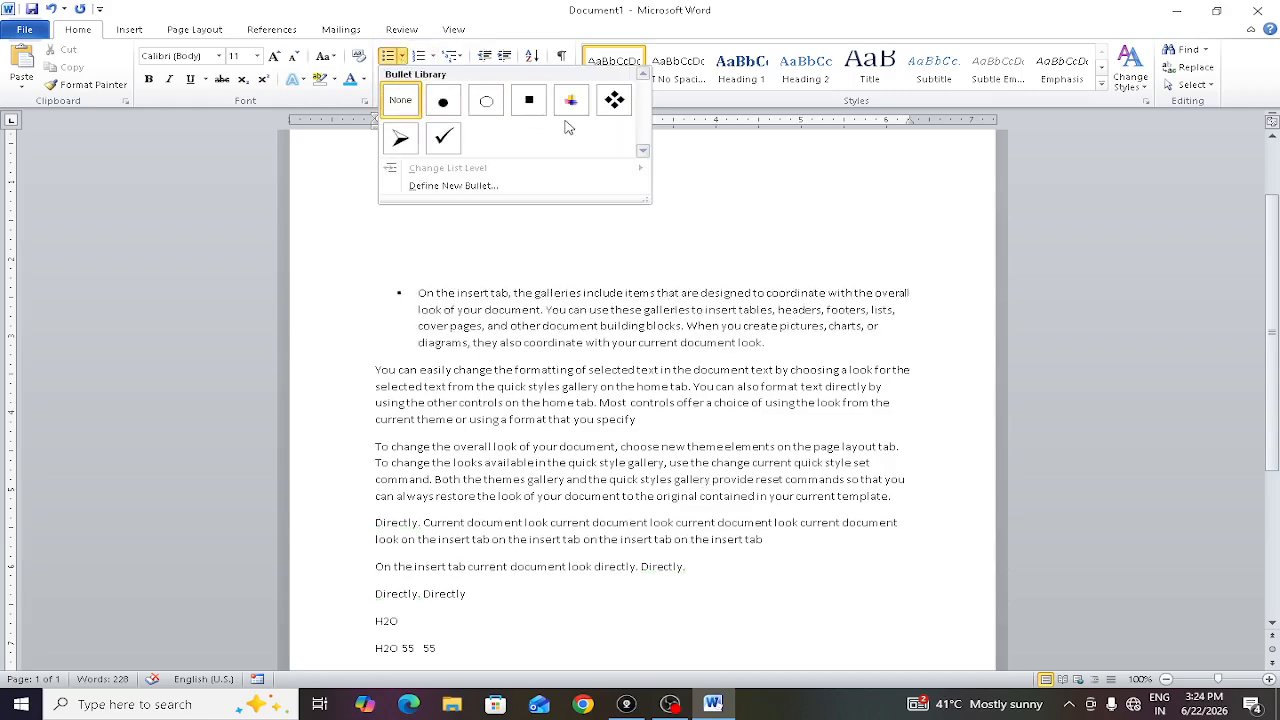
{"action": "left_click", "coordinate": [629, 561]}
- Apply check mark bullets to all the document's paragraphs, from "On the insert tab" to the last H2O line
{"action": "left_click_drag", "start_coordinate": [569, 648], "coordinate": [350, 285]}
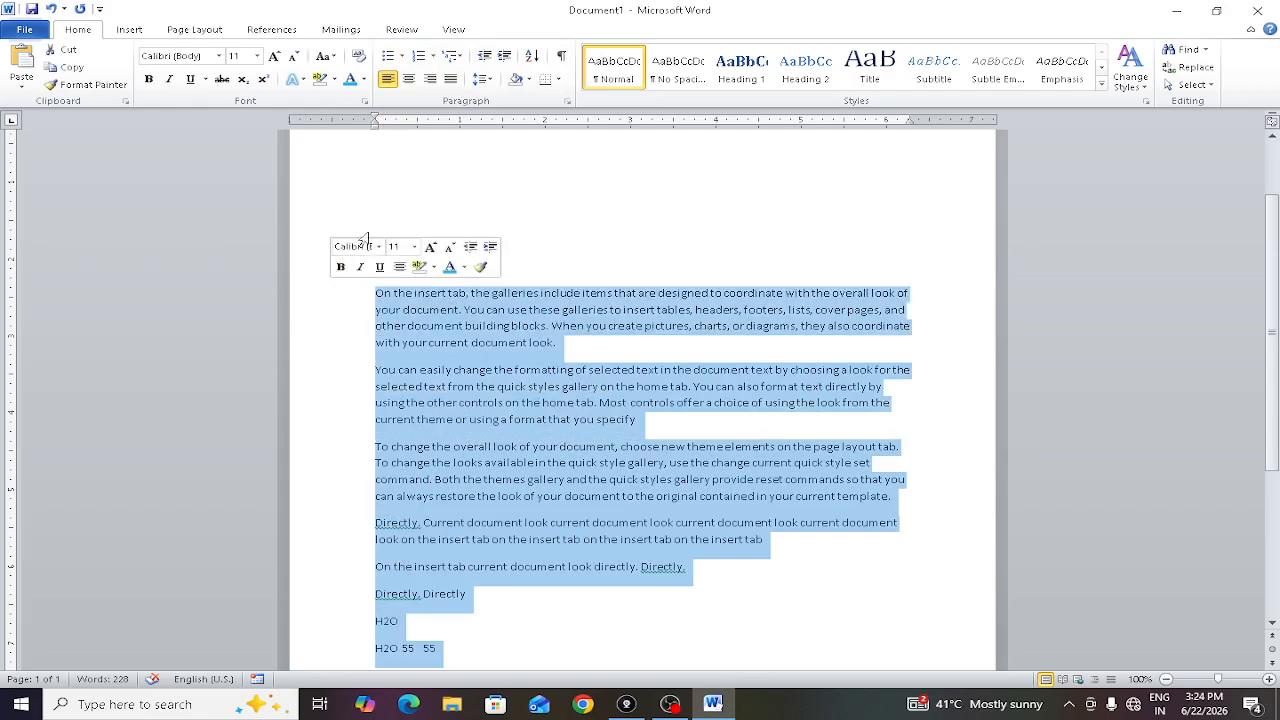
{"action": "left_click", "coordinate": [401, 57]}
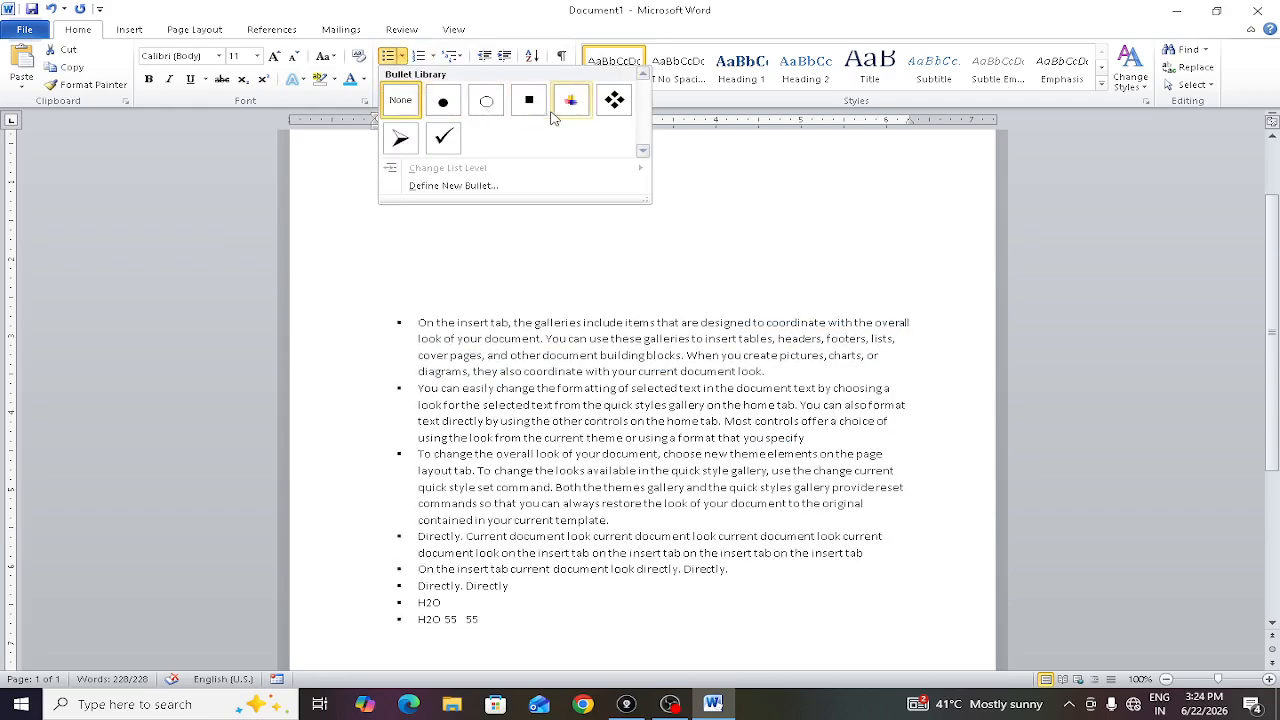
{"action": "left_click", "coordinate": [452, 147]}
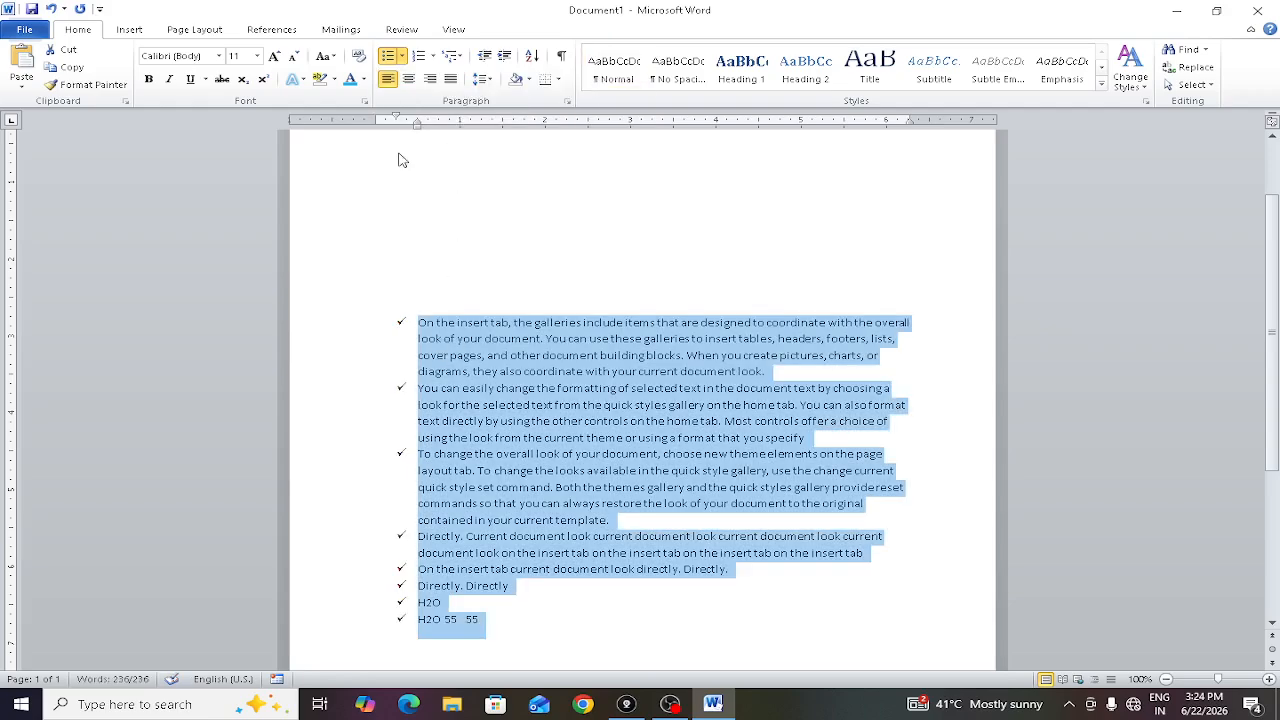
- Preview the Numbering Library formats and apply the multilevel list with four-diamond, arrow and square bullets to all paragraphs
{"action": "left_click", "coordinate": [434, 56]}
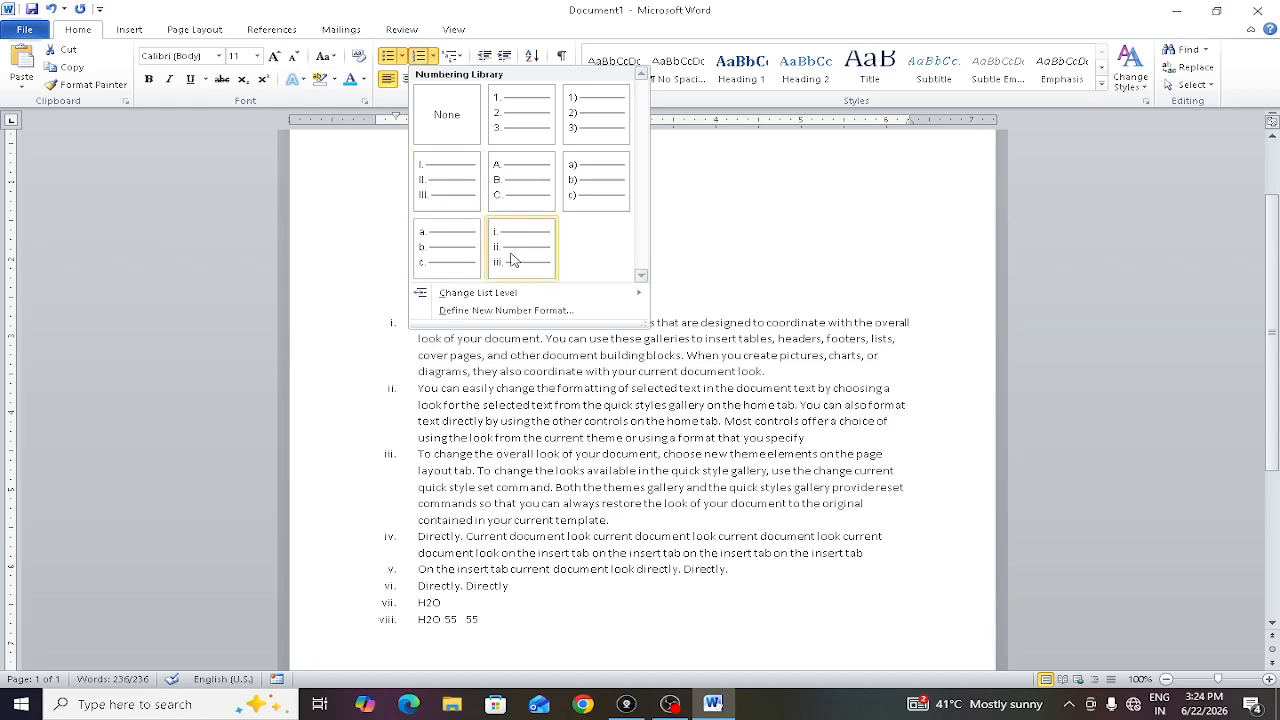
{"action": "left_click", "coordinate": [462, 60]}
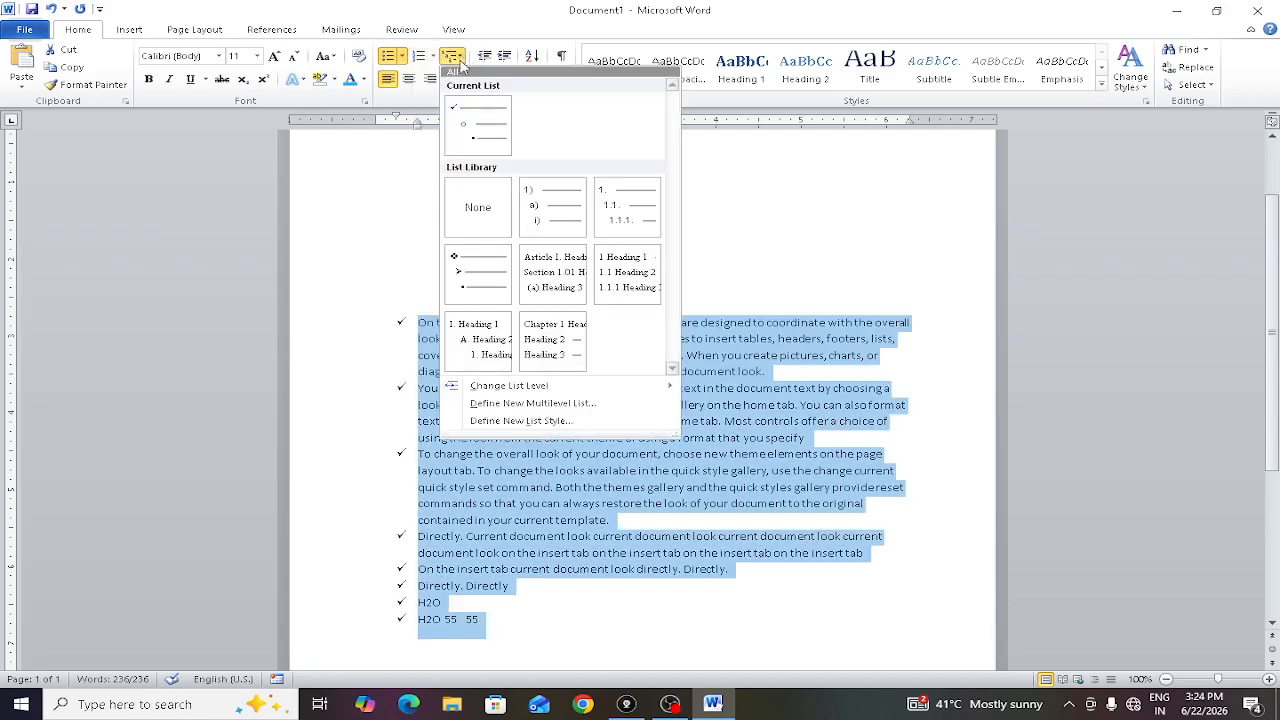
{"action": "mouse_move", "coordinate": [563, 196]}
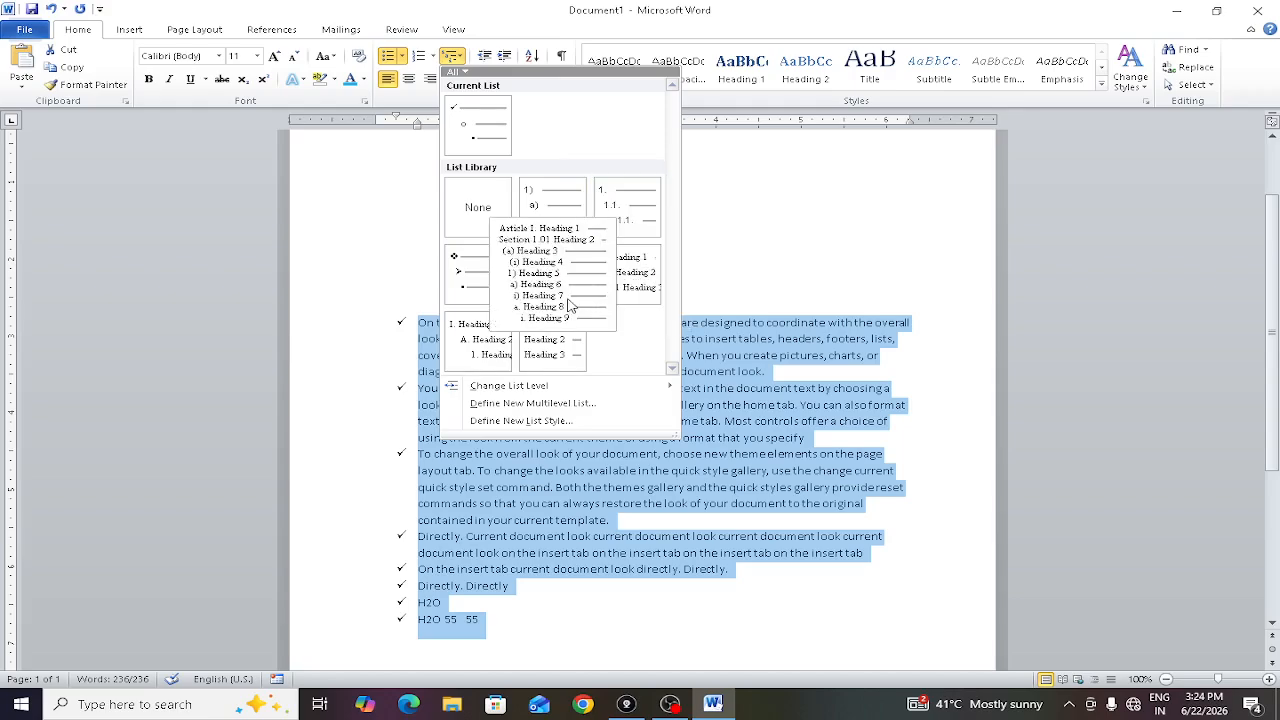
{"action": "left_click", "coordinate": [491, 307]}
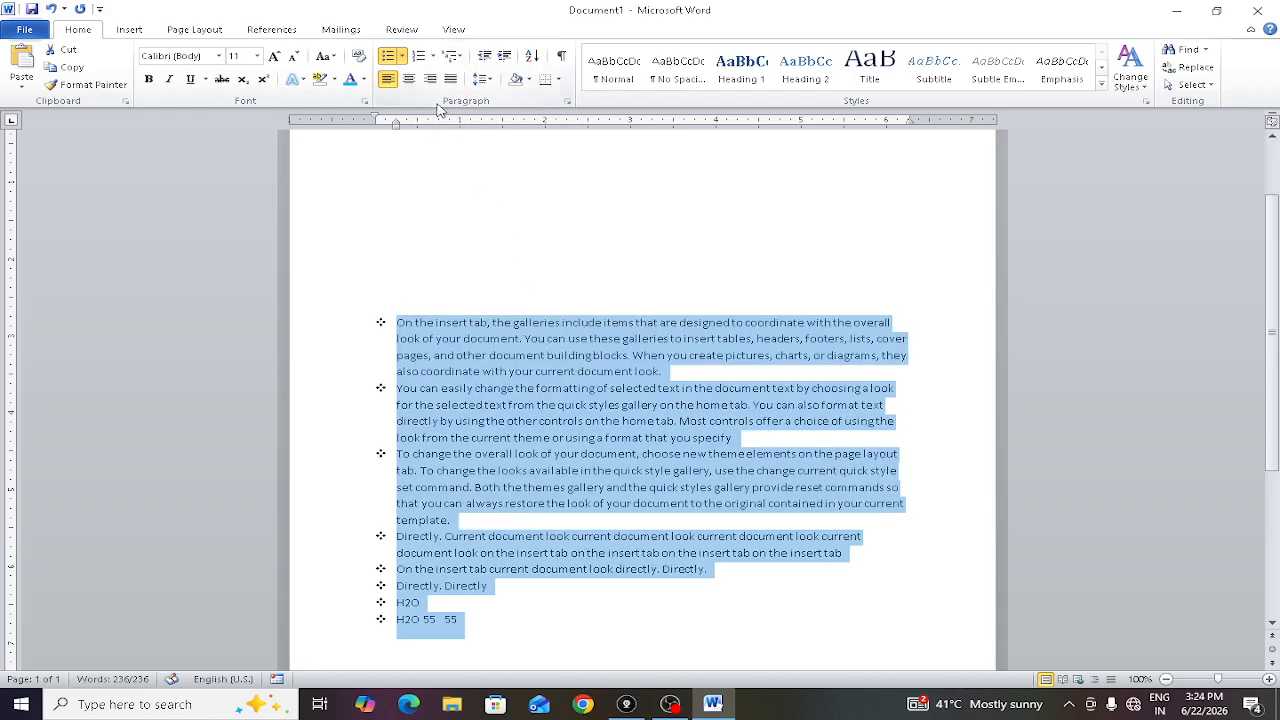
- Try centre and right alignment on all the bulleted paragraphs and finish by justifying them
{"action": "left_click", "coordinate": [452, 56]}
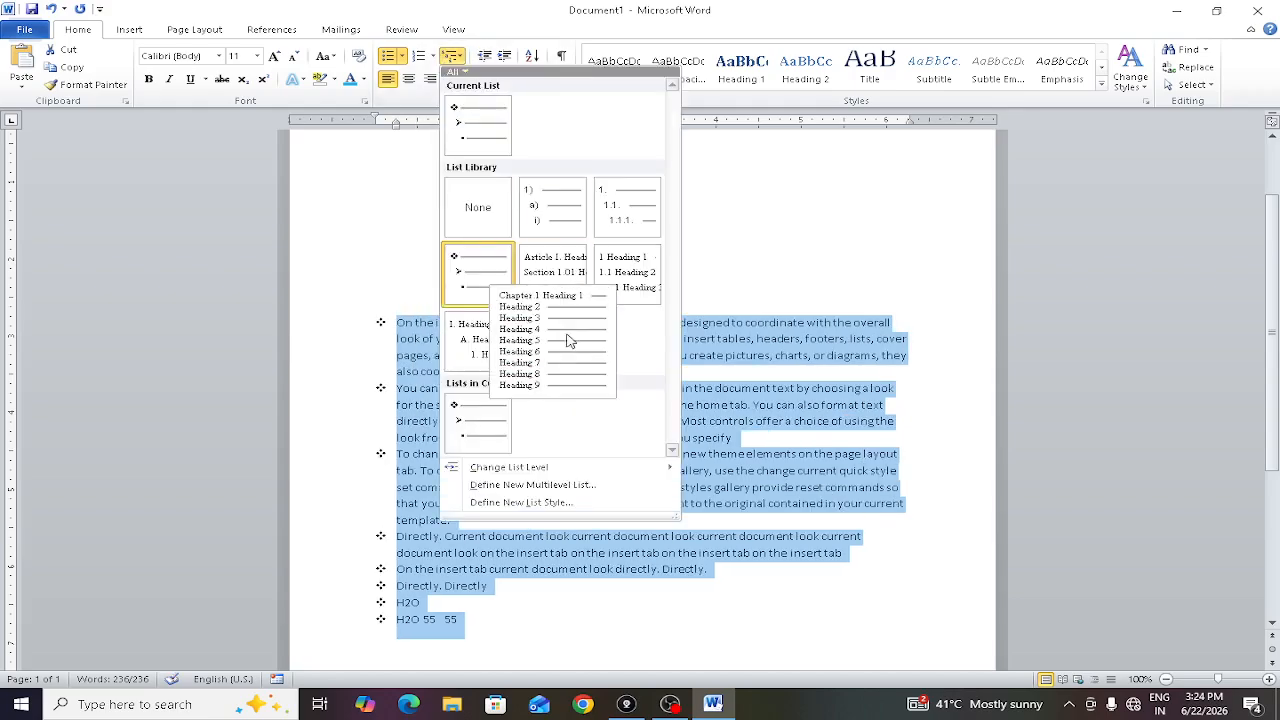
{"action": "left_click", "coordinate": [461, 56]}
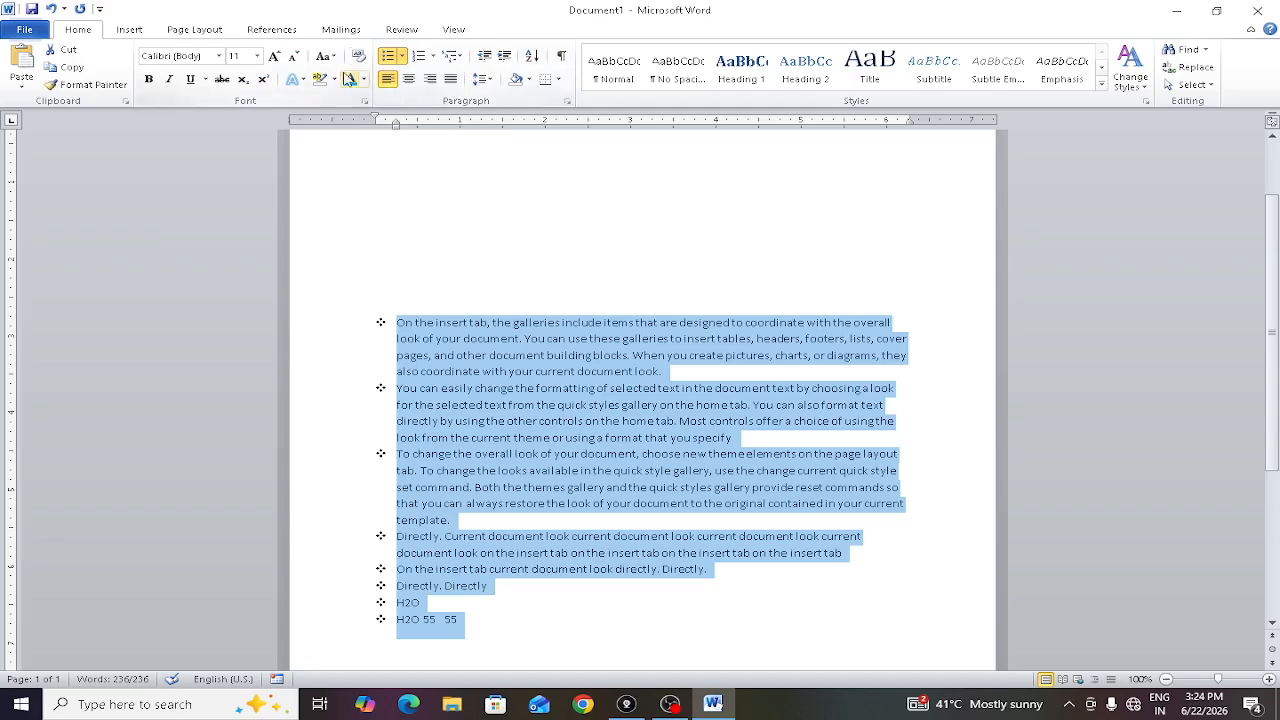
{"action": "left_click", "coordinate": [408, 80]}
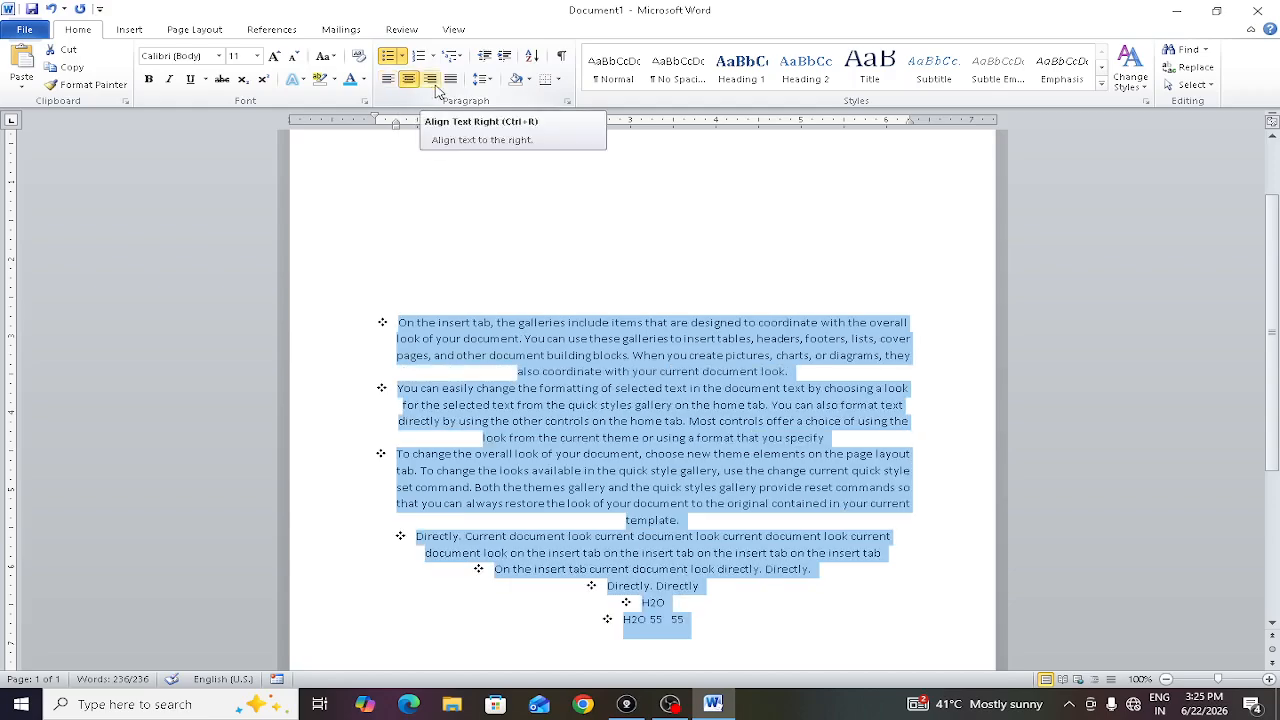
{"action": "left_click", "coordinate": [430, 80]}
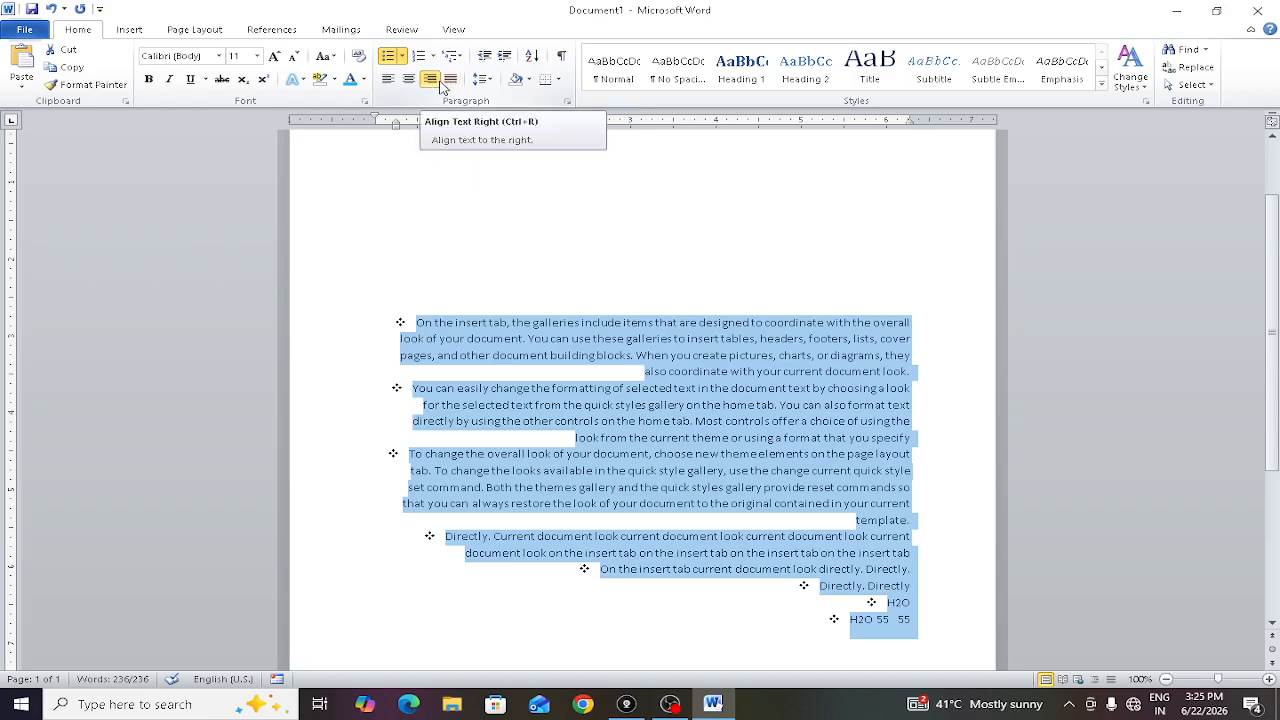
{"action": "left_click", "coordinate": [449, 85]}
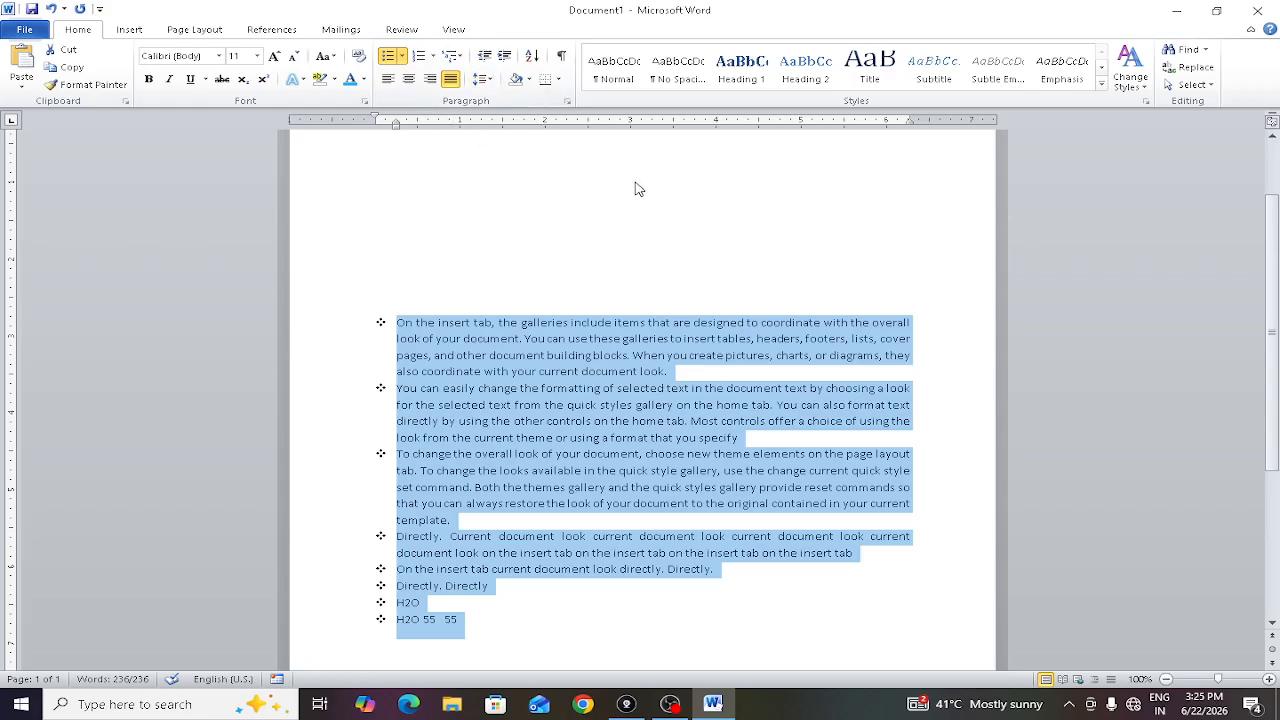
- Increase the left indent of all the bulleted paragraphs in seven increments, to about 3.5 inches
{"action": "left_click", "coordinate": [506, 57]}
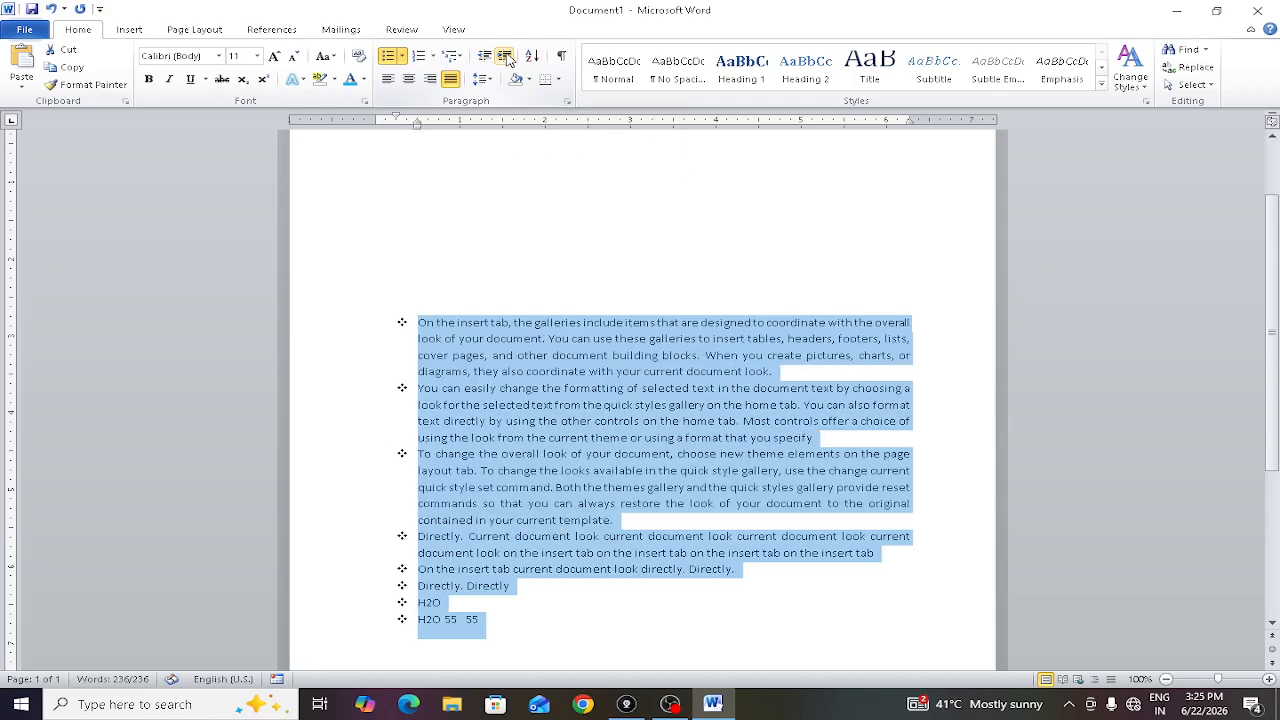
{"action": "left_click", "coordinate": [506, 57]}
{"action": "left_click", "coordinate": [506, 57]}
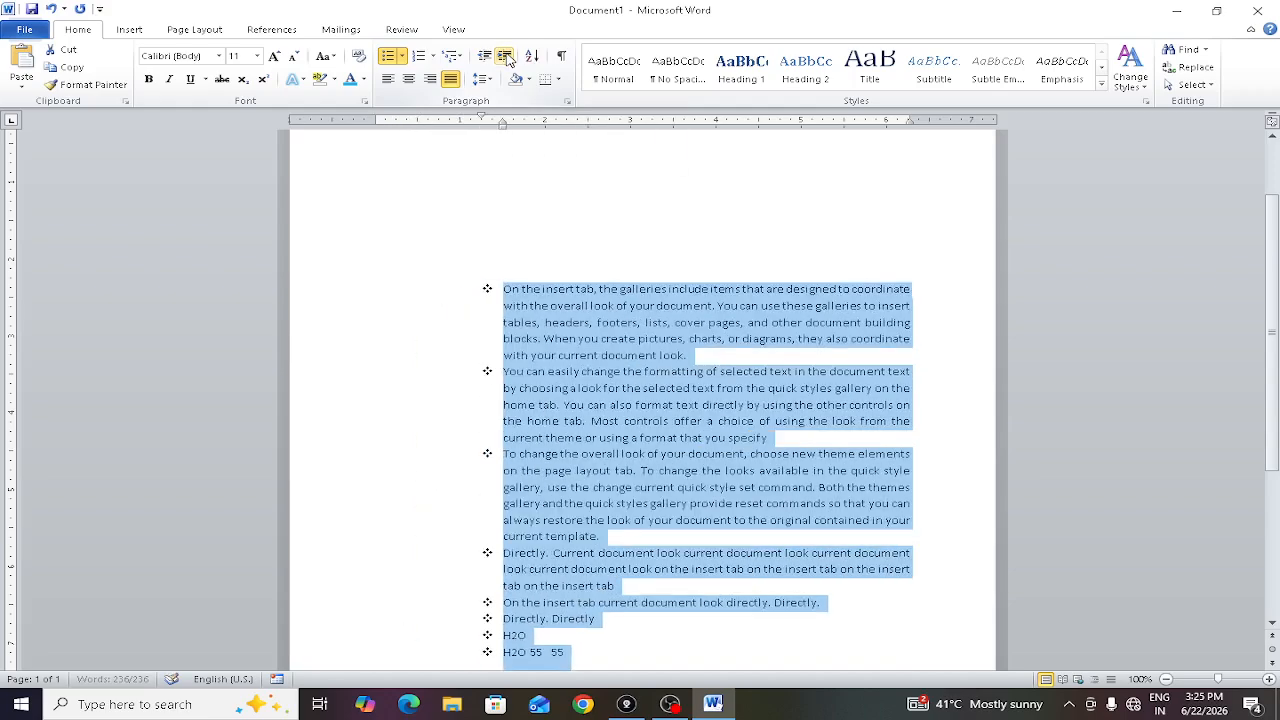
{"action": "left_click", "coordinate": [506, 57]}
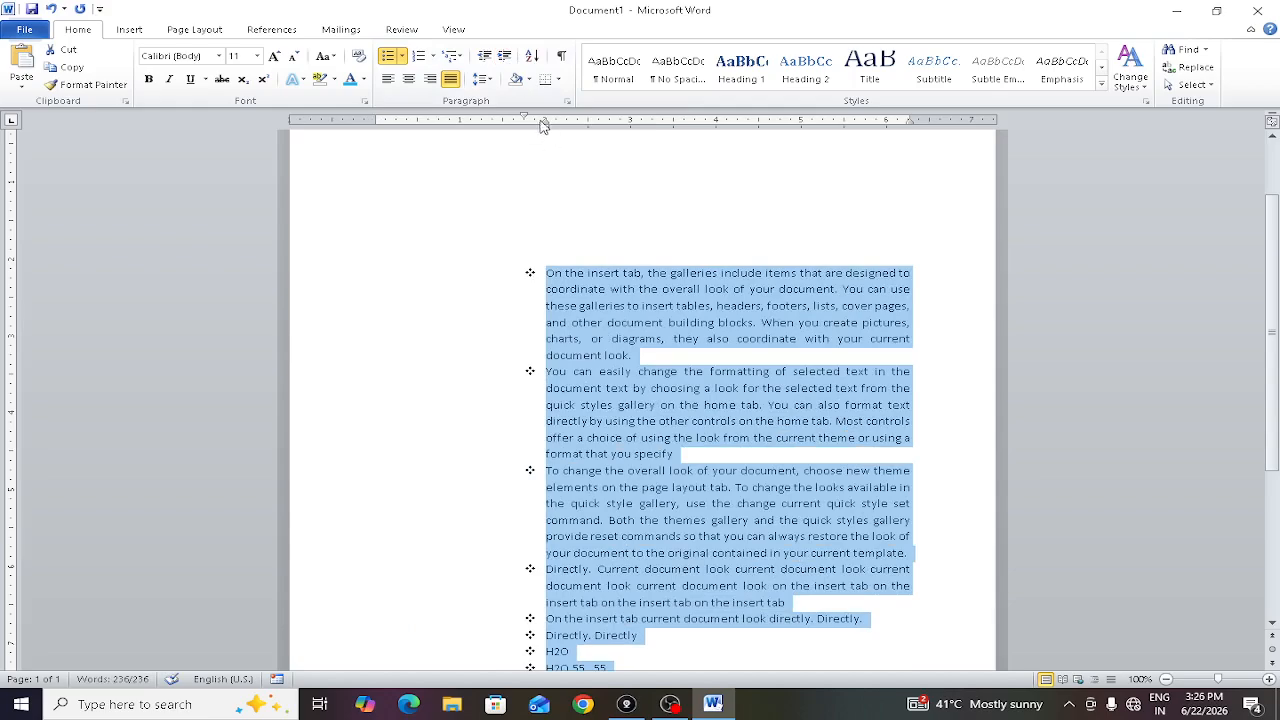
{"action": "left_click", "coordinate": [506, 57]}
{"action": "left_click", "coordinate": [506, 57]}
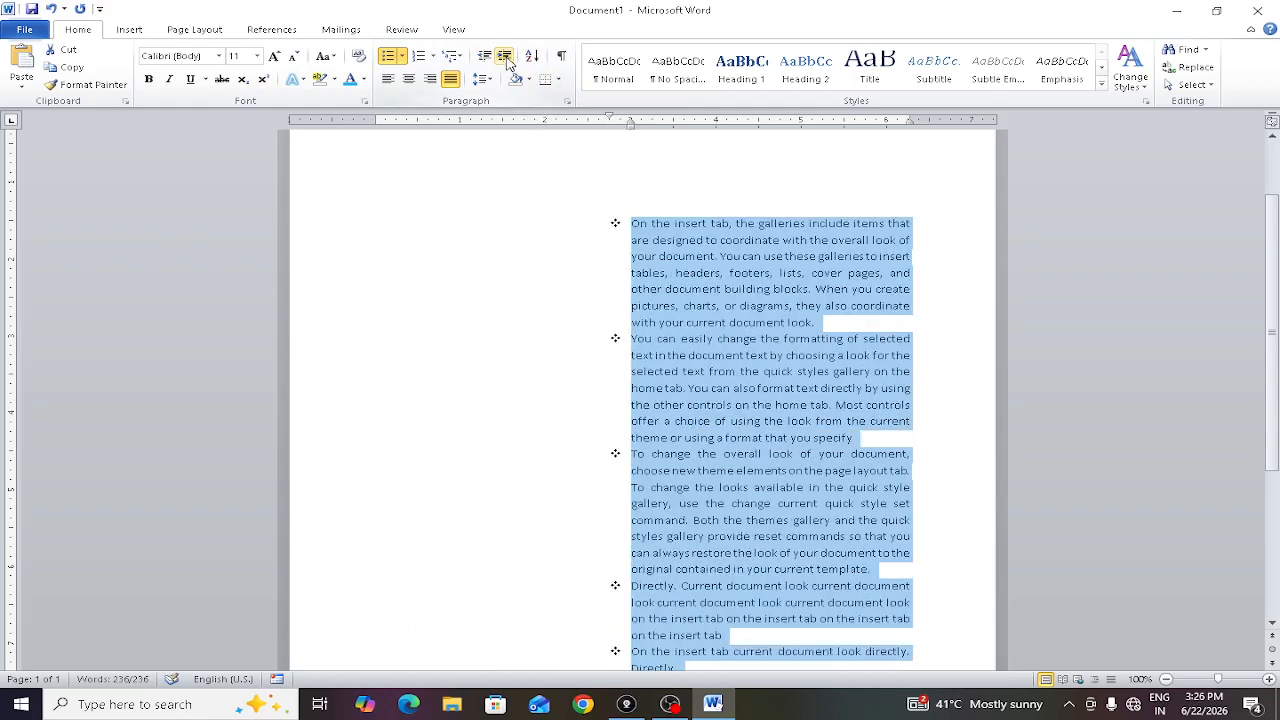
{"action": "left_click", "coordinate": [506, 57]}
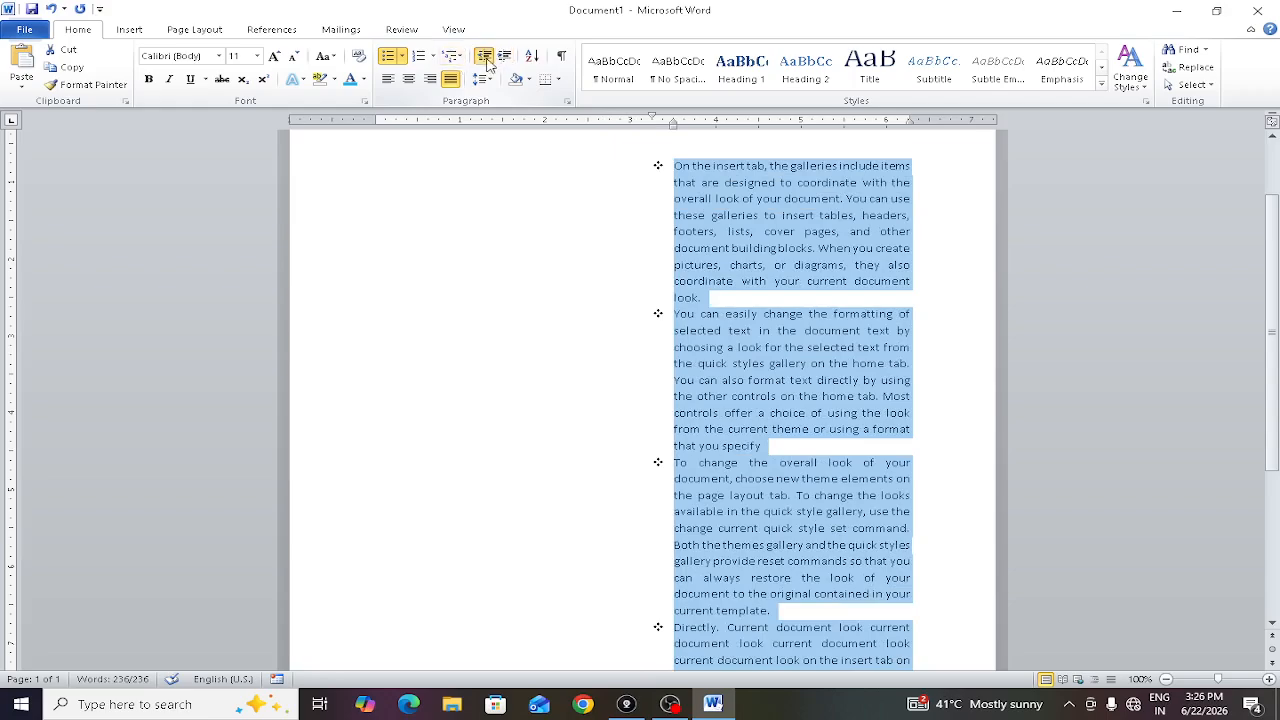
- Decrease the indent of all the bulleted paragraphs to their original position at about 0.25 inch
{"action": "left_click", "coordinate": [484, 57]}
{"action": "left_click", "coordinate": [484, 57]}
{"action": "left_click", "coordinate": [484, 57]}
{"action": "left_click", "coordinate": [484, 57]}
{"action": "left_click", "coordinate": [484, 57]}
{"action": "left_click", "coordinate": [484, 57]}
{"action": "left_click", "coordinate": [484, 57]}
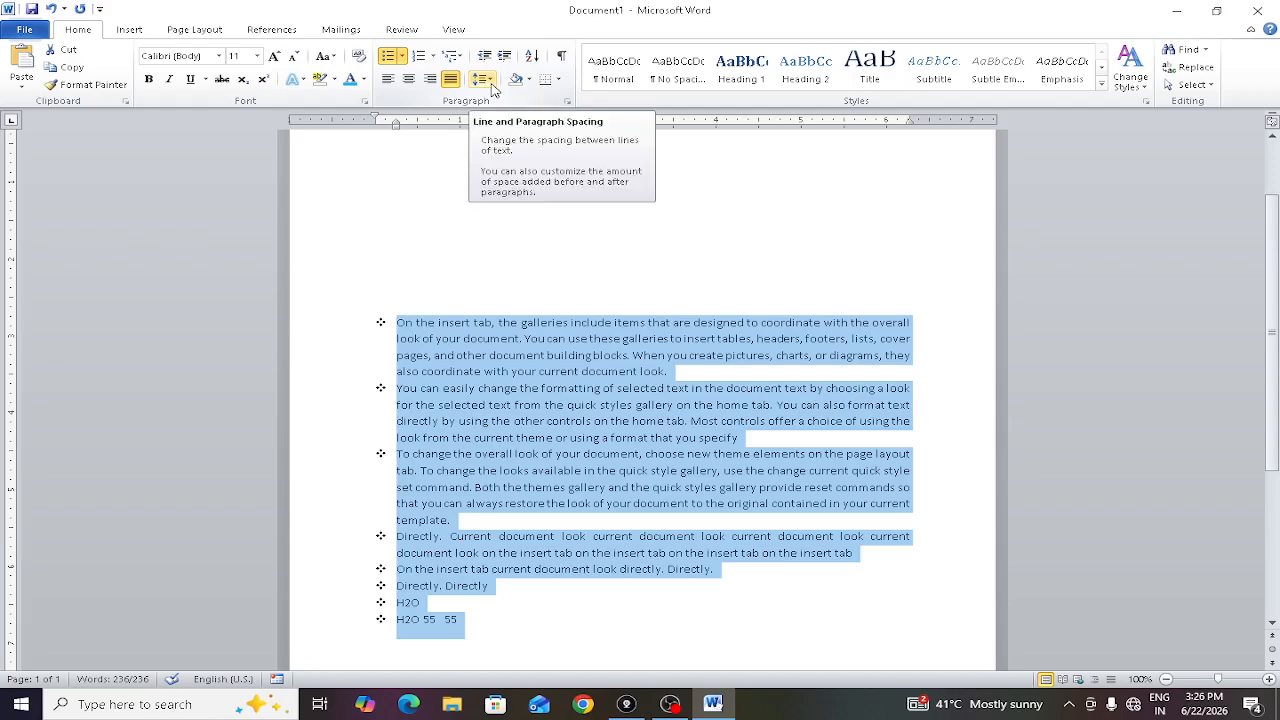
- Try line spacings of 1.5 and 3.0 on all the bulleted paragraphs and settle on 1.0
{"action": "left_click", "coordinate": [492, 90]}
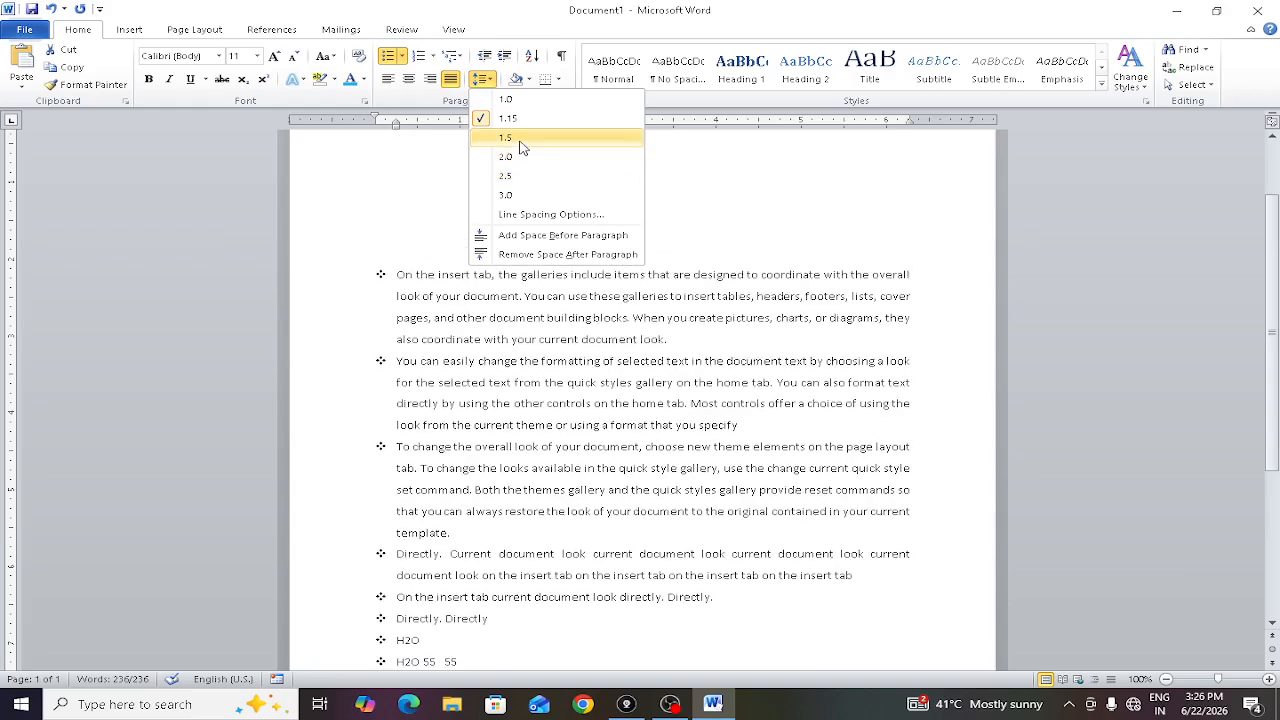
{"action": "left_click", "coordinate": [520, 138]}
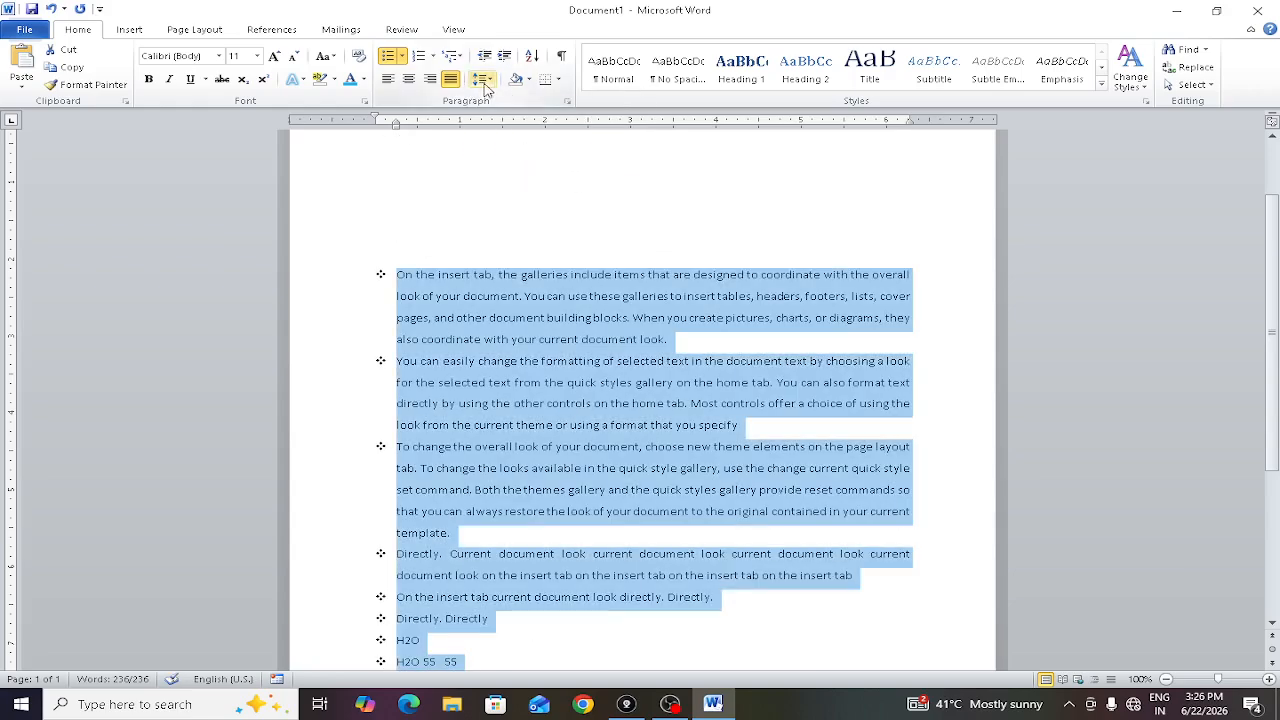
{"action": "left_click", "coordinate": [482, 80]}
{"action": "left_click", "coordinate": [515, 190]}
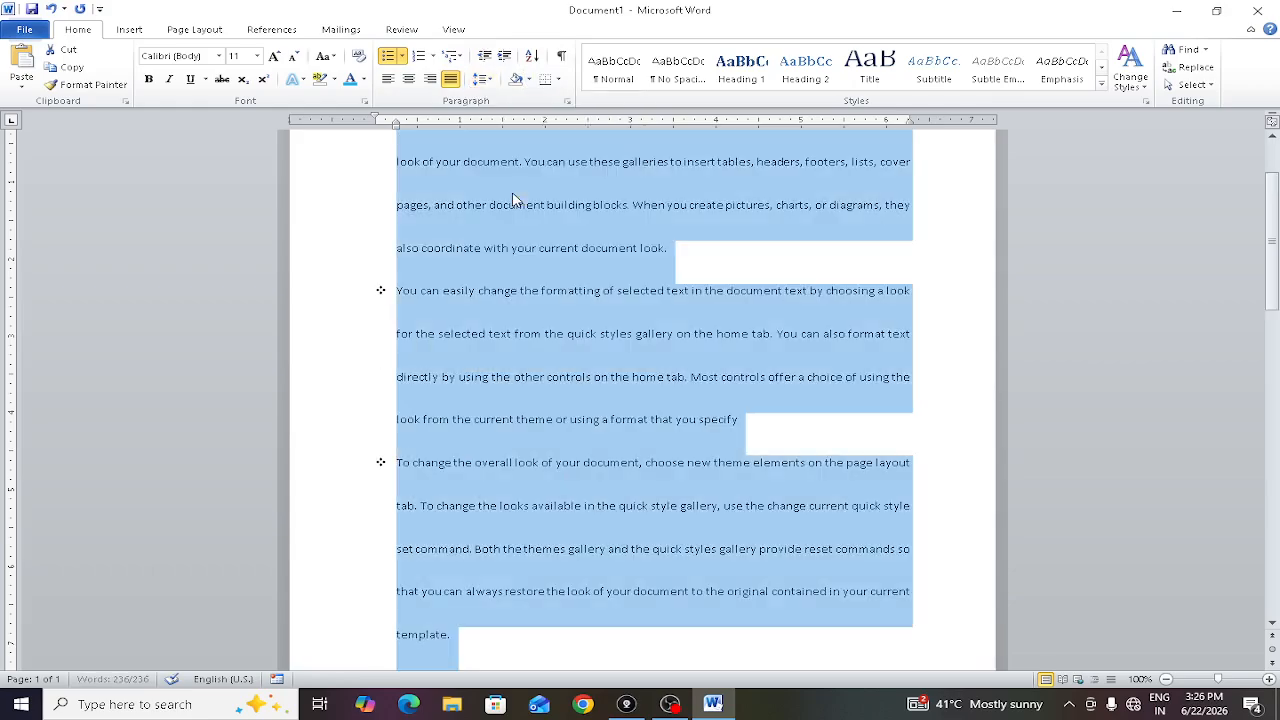
{"action": "left_click", "coordinate": [482, 80]}
{"action": "left_click", "coordinate": [503, 104]}
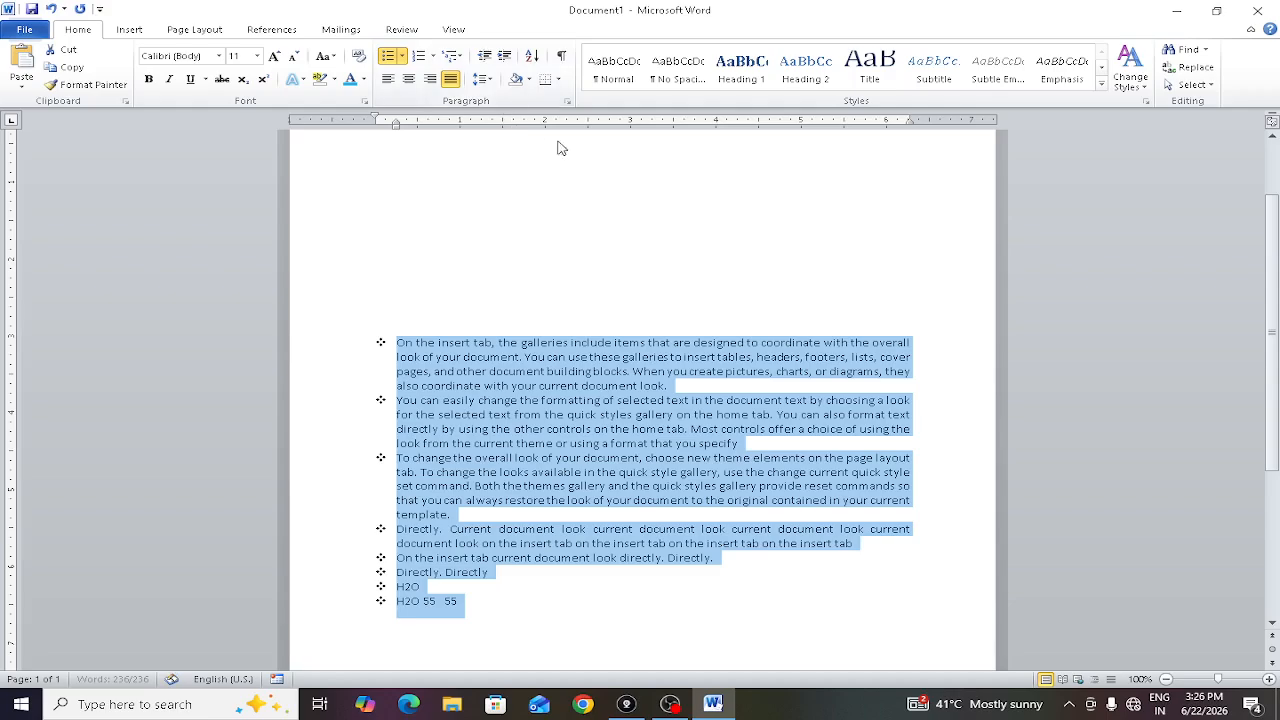
- Add space before the bulleted paragraphs and remove that space again
{"action": "left_click", "coordinate": [482, 80]}
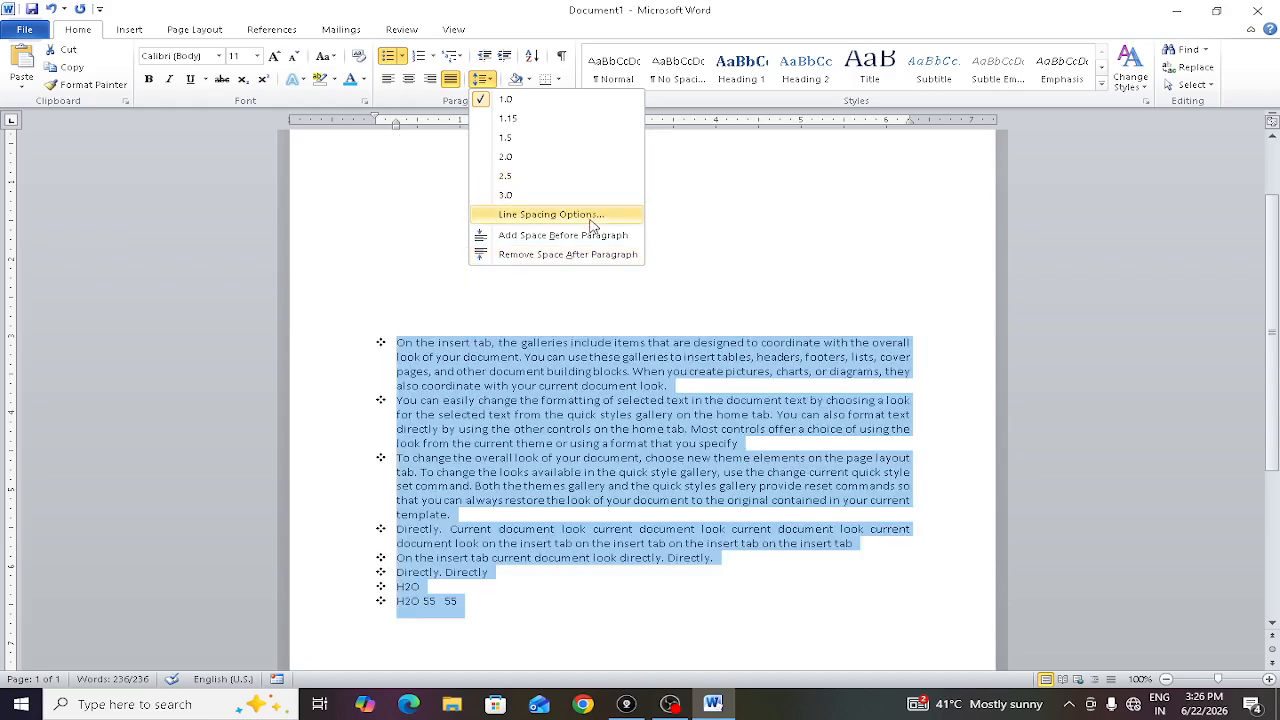
{"action": "left_click", "coordinate": [596, 236]}
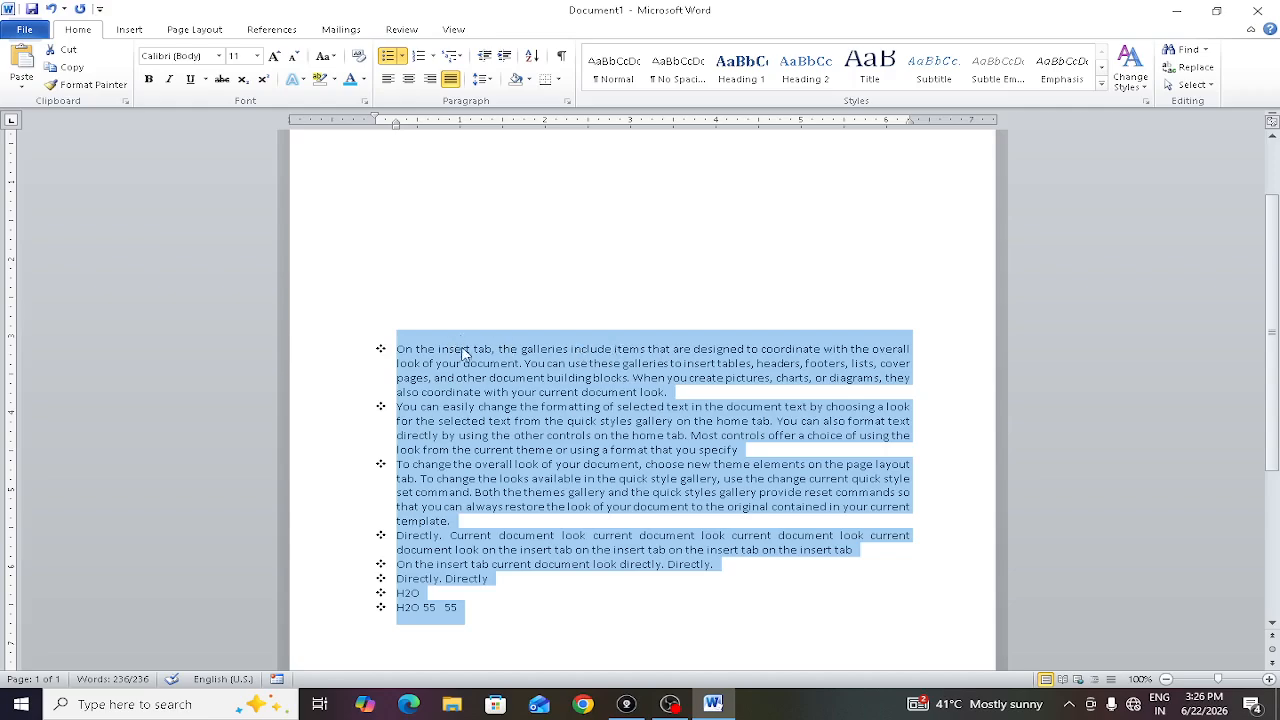
{"action": "left_click", "coordinate": [482, 79]}
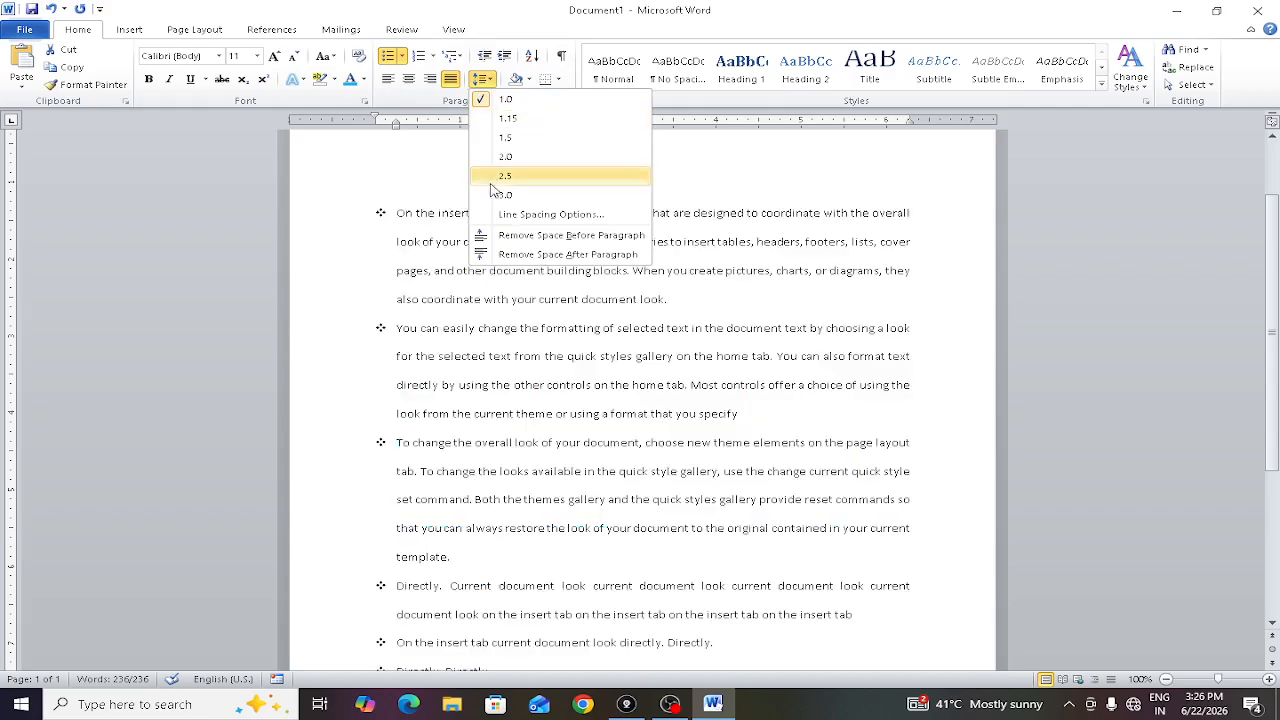
{"action": "left_click", "coordinate": [522, 235]}
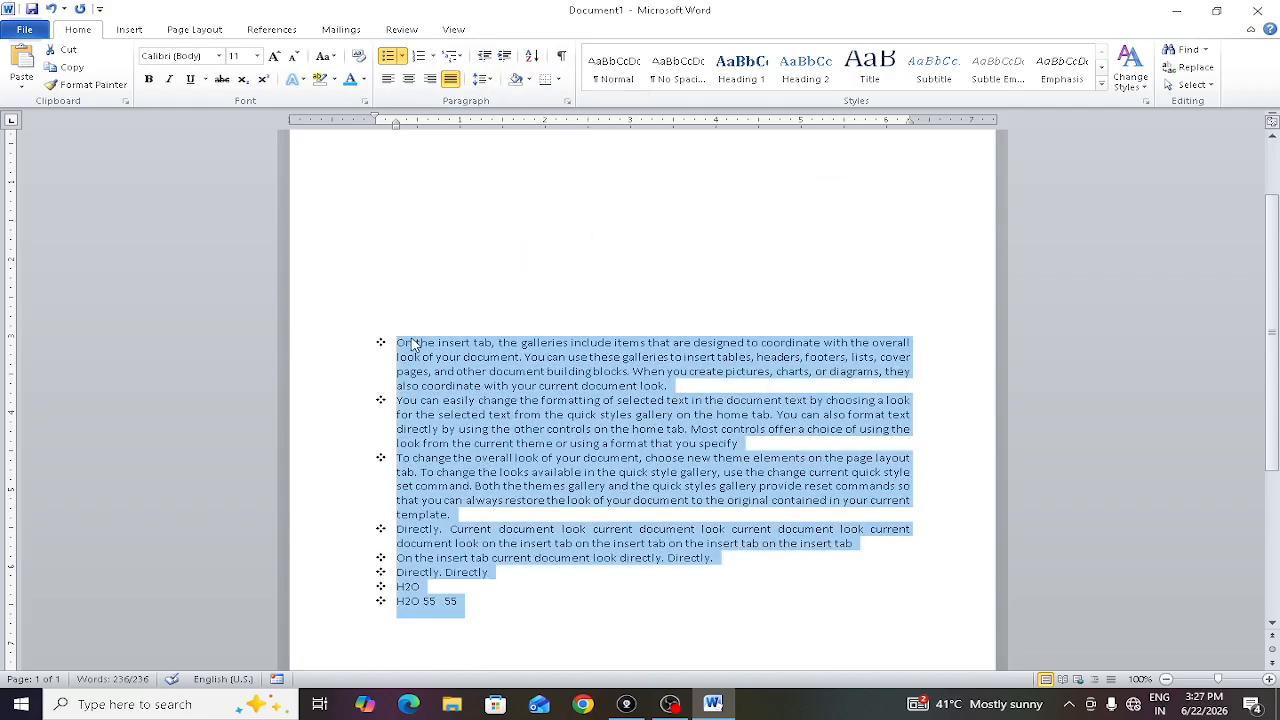
- Toggle the space after the bulleted paragraphs off and on, and leave it removed
{"action": "left_click", "coordinate": [482, 79]}
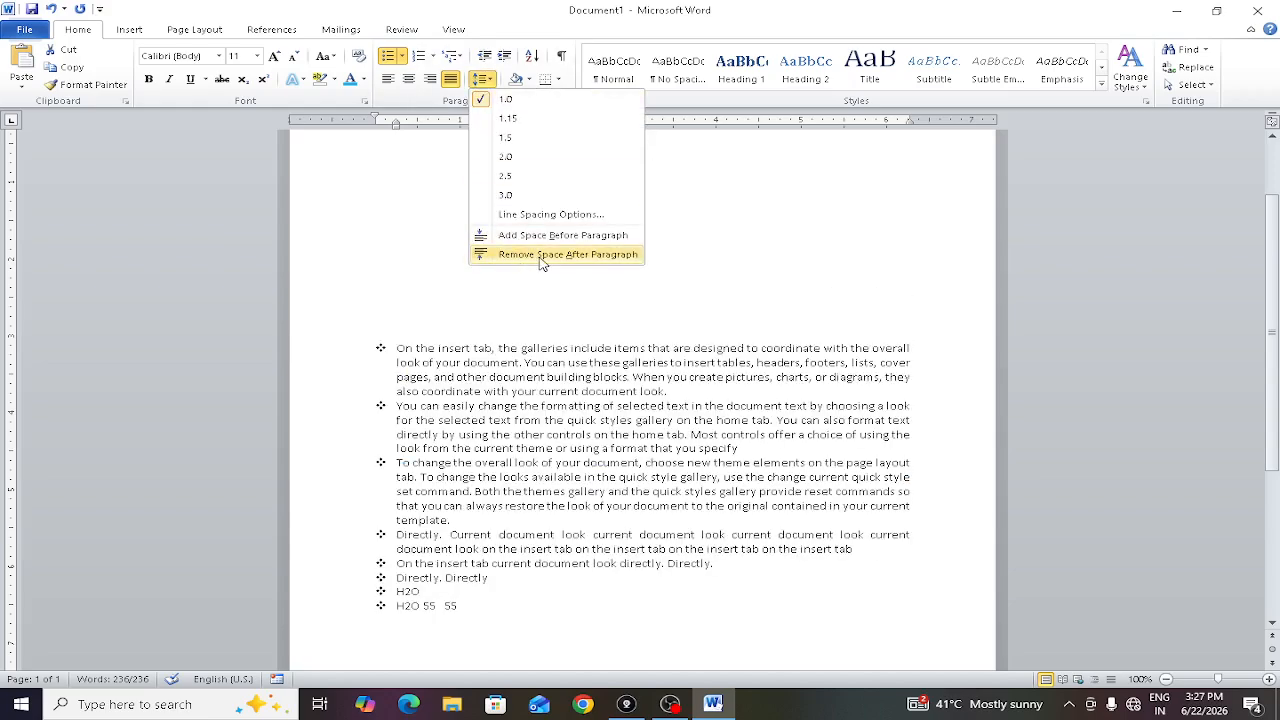
{"action": "left_click", "coordinate": [541, 256]}
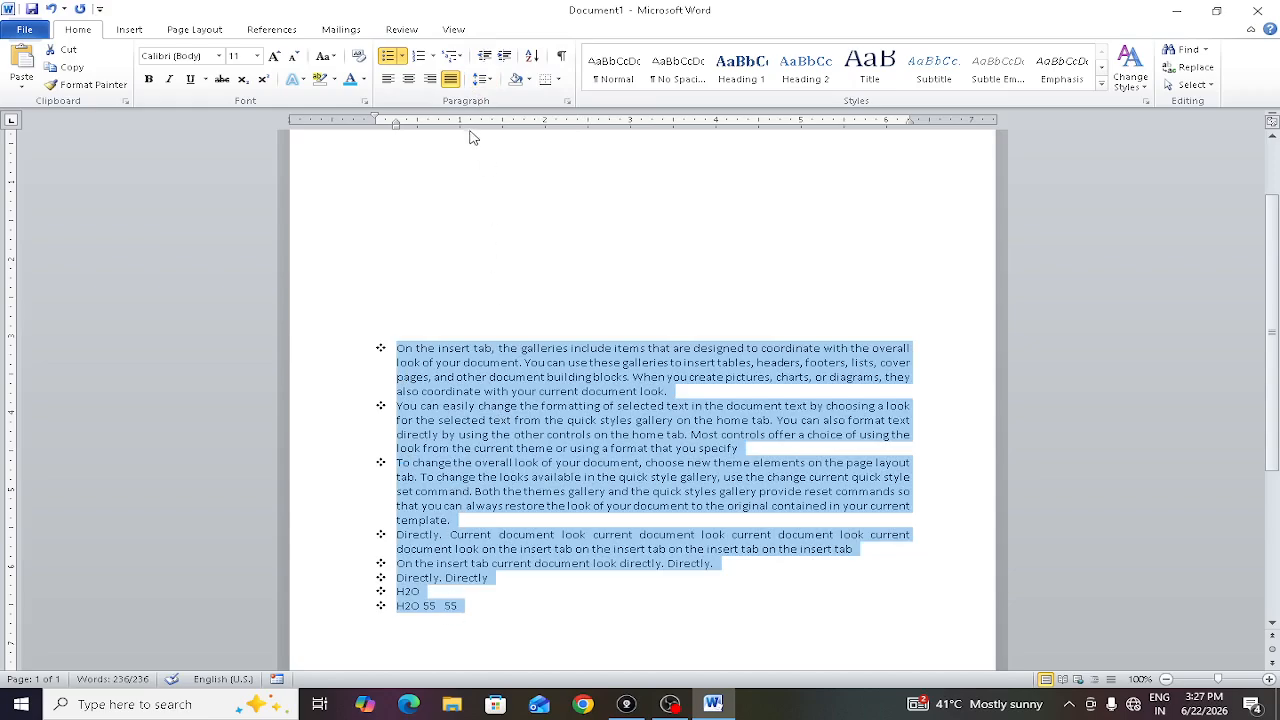
{"action": "left_click", "coordinate": [482, 80]}
{"action": "left_click", "coordinate": [559, 254]}
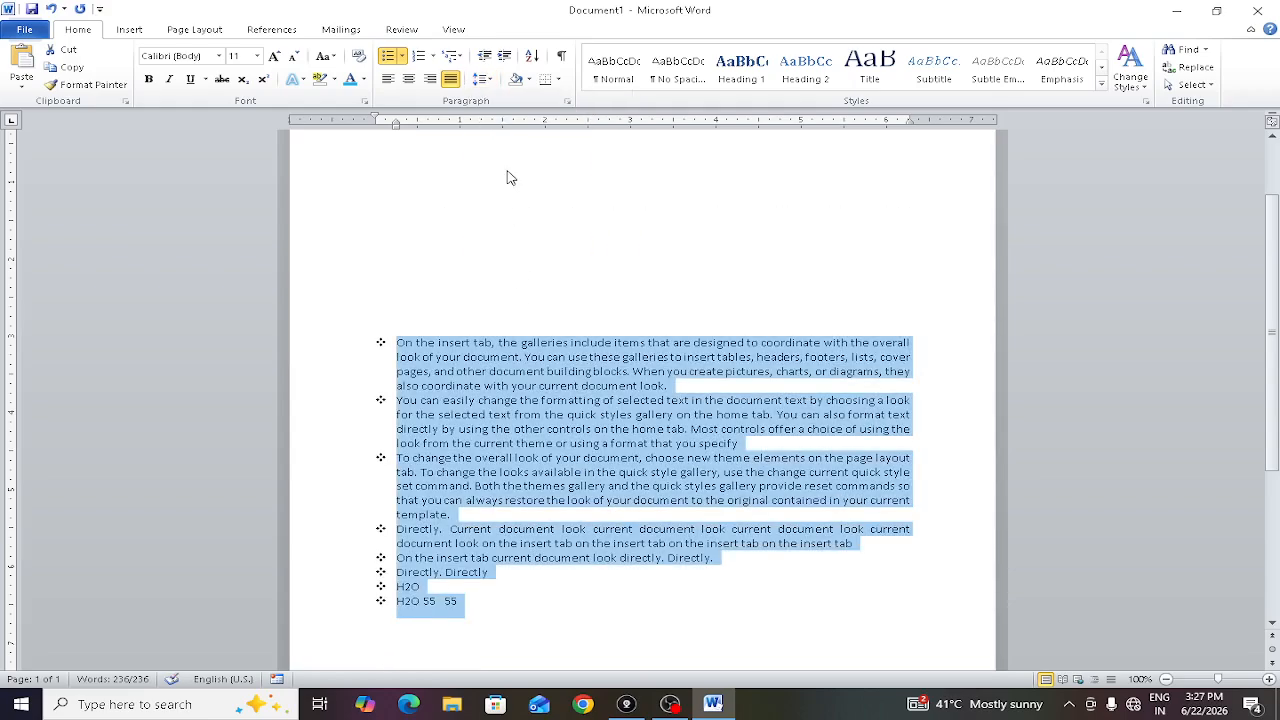
{"action": "left_click", "coordinate": [484, 79]}
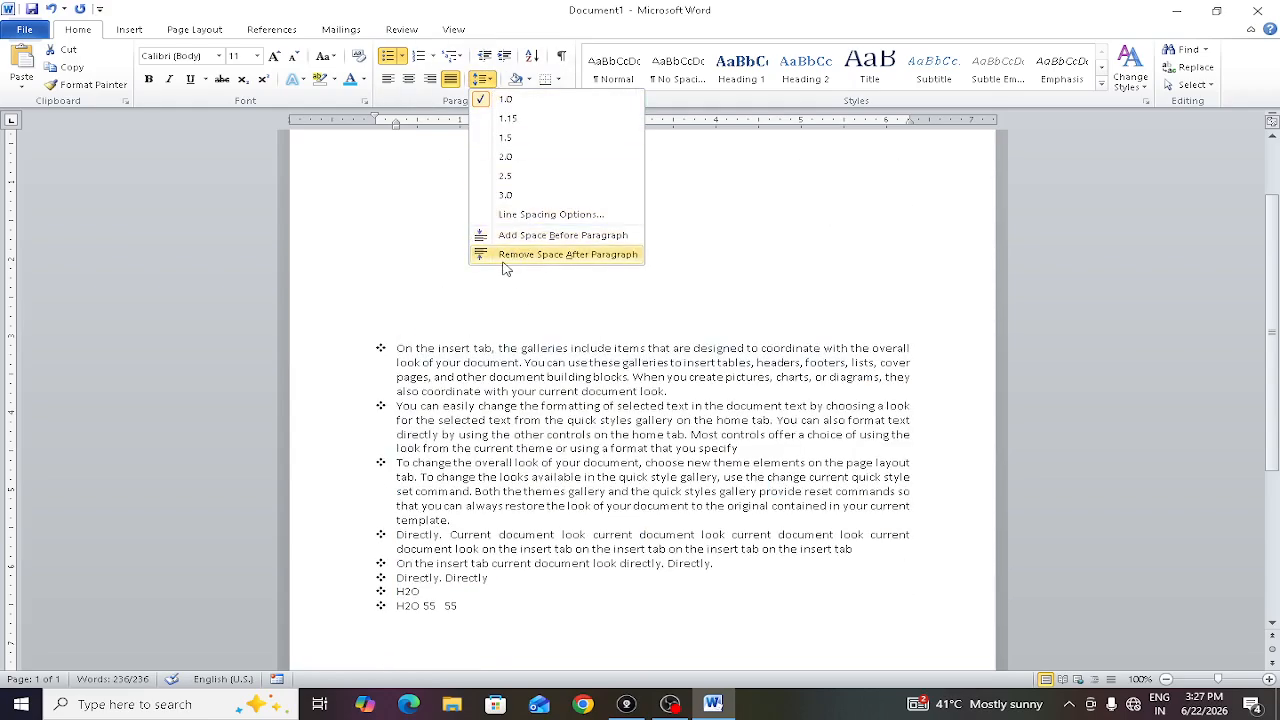
{"action": "left_click", "coordinate": [518, 254]}
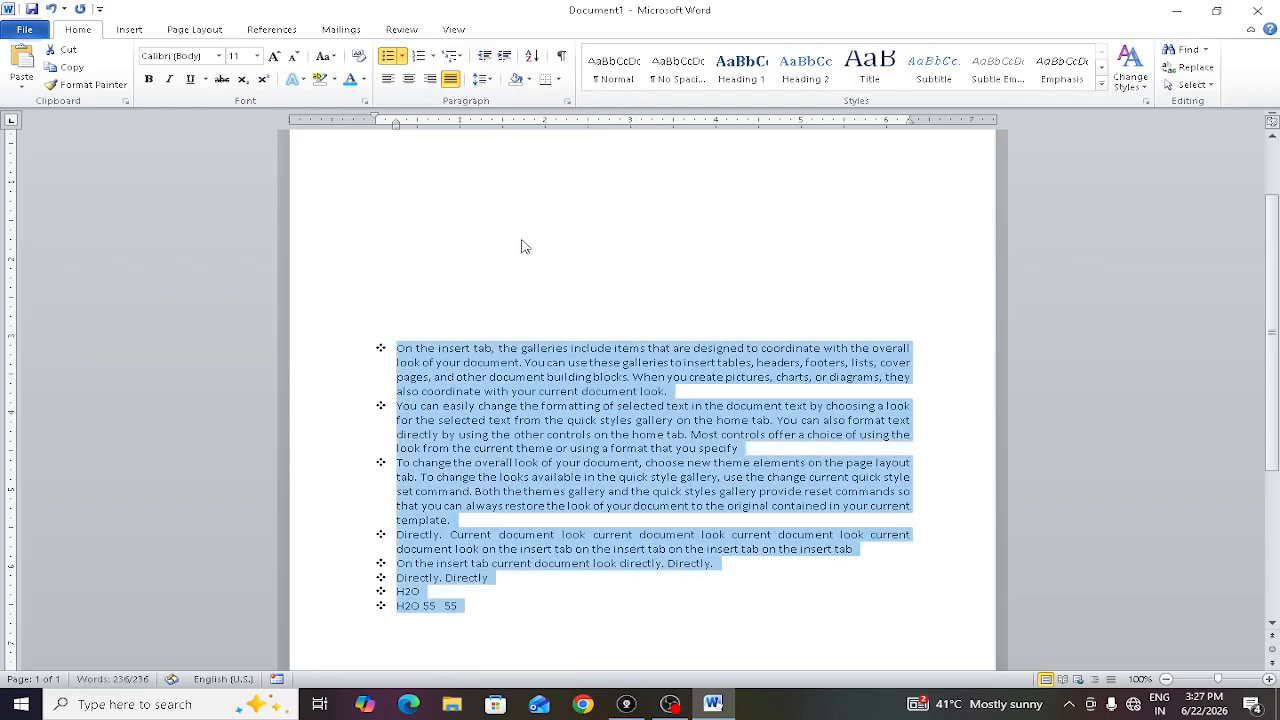
- Preview shading colors on the whole text and apply standard blue shading to the first paragraph only
{"action": "left_click", "coordinate": [531, 80]}
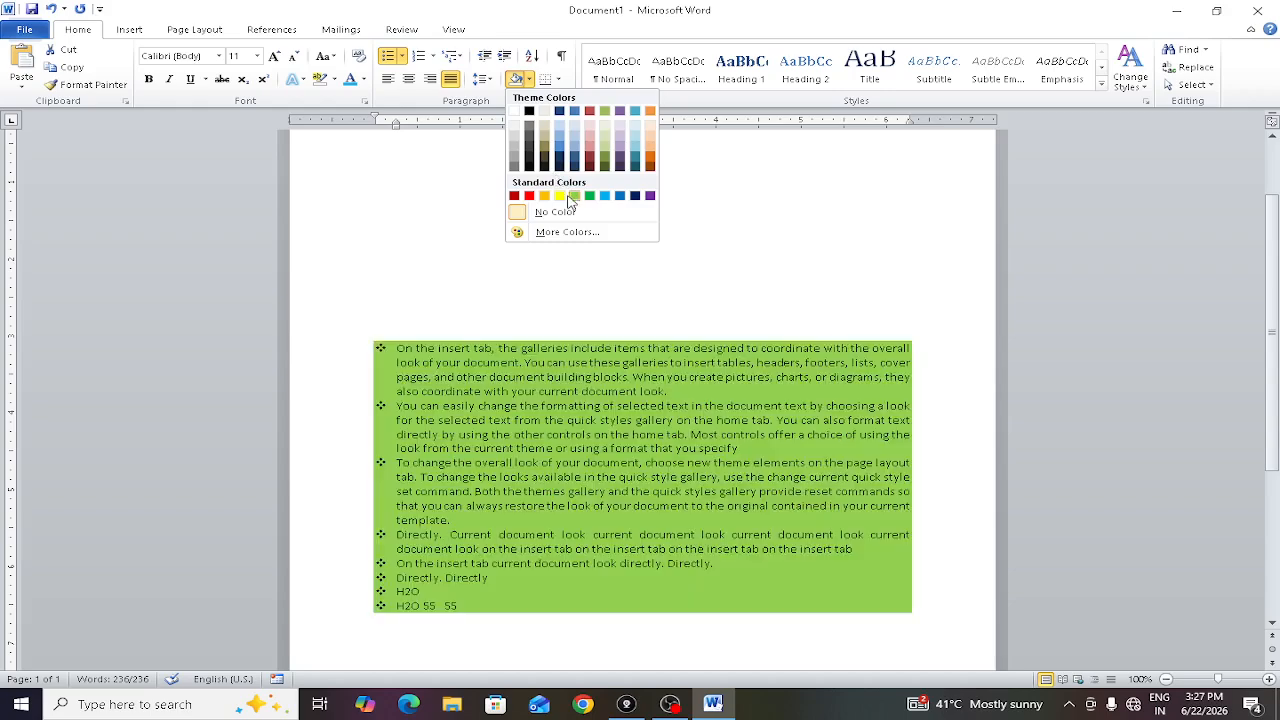
{"action": "left_click", "coordinate": [581, 395]}
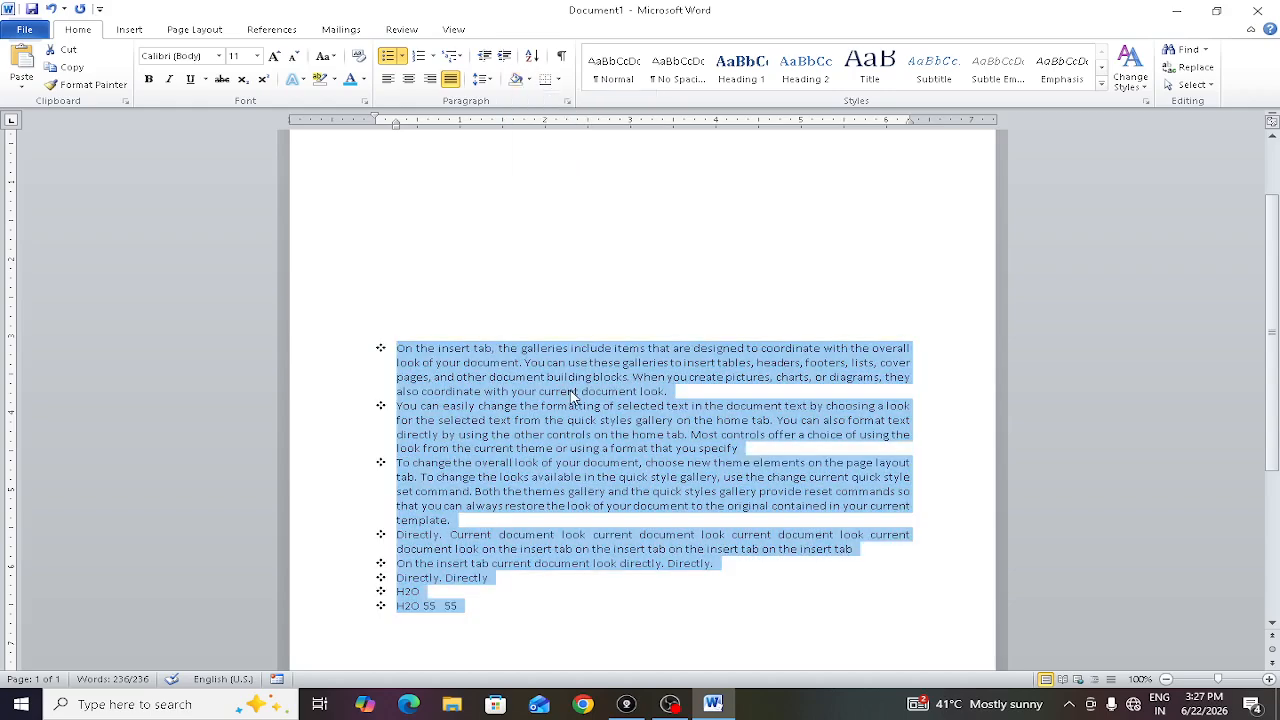
{"action": "left_click", "coordinate": [598, 363]}
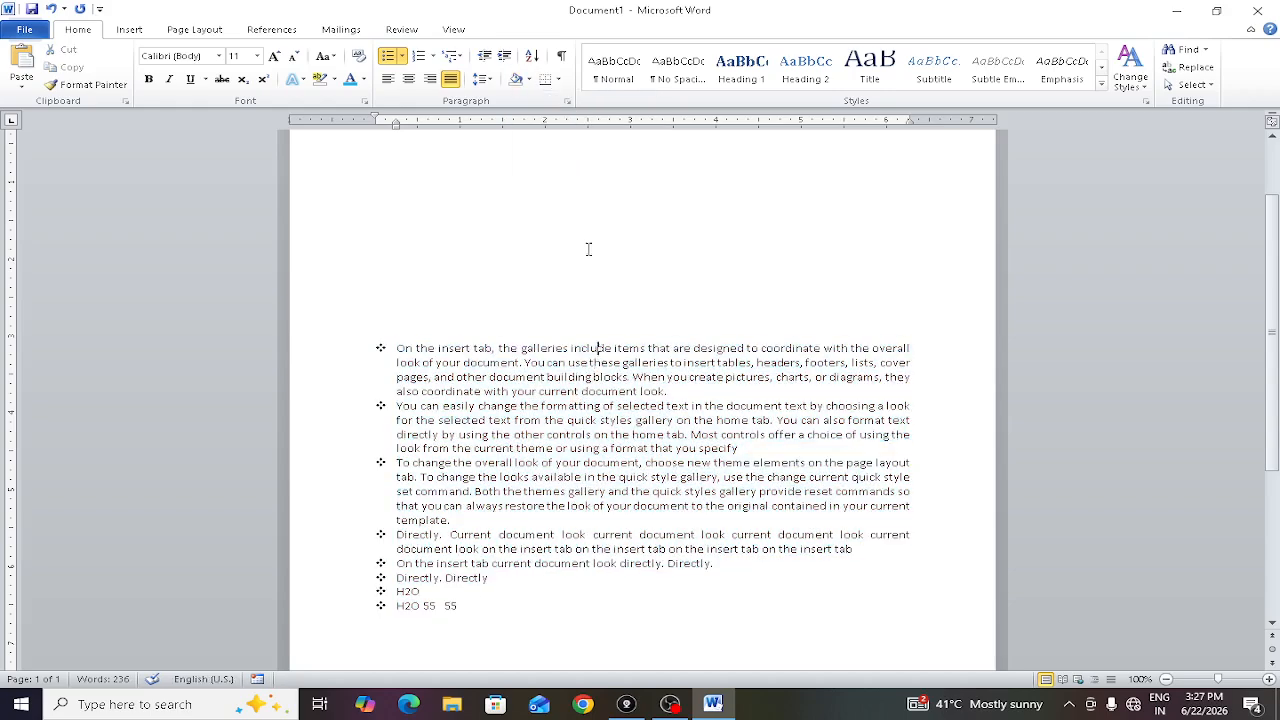
{"action": "left_click", "coordinate": [530, 80]}
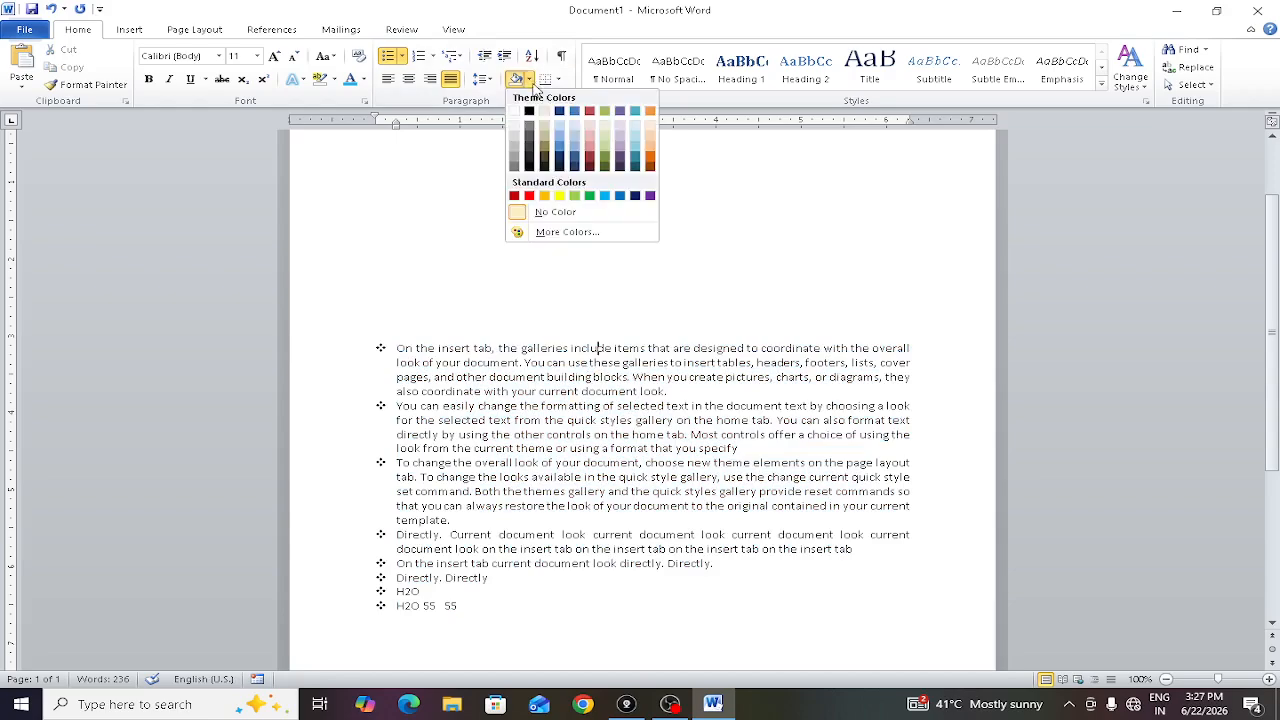
{"action": "left_click", "coordinate": [619, 199]}
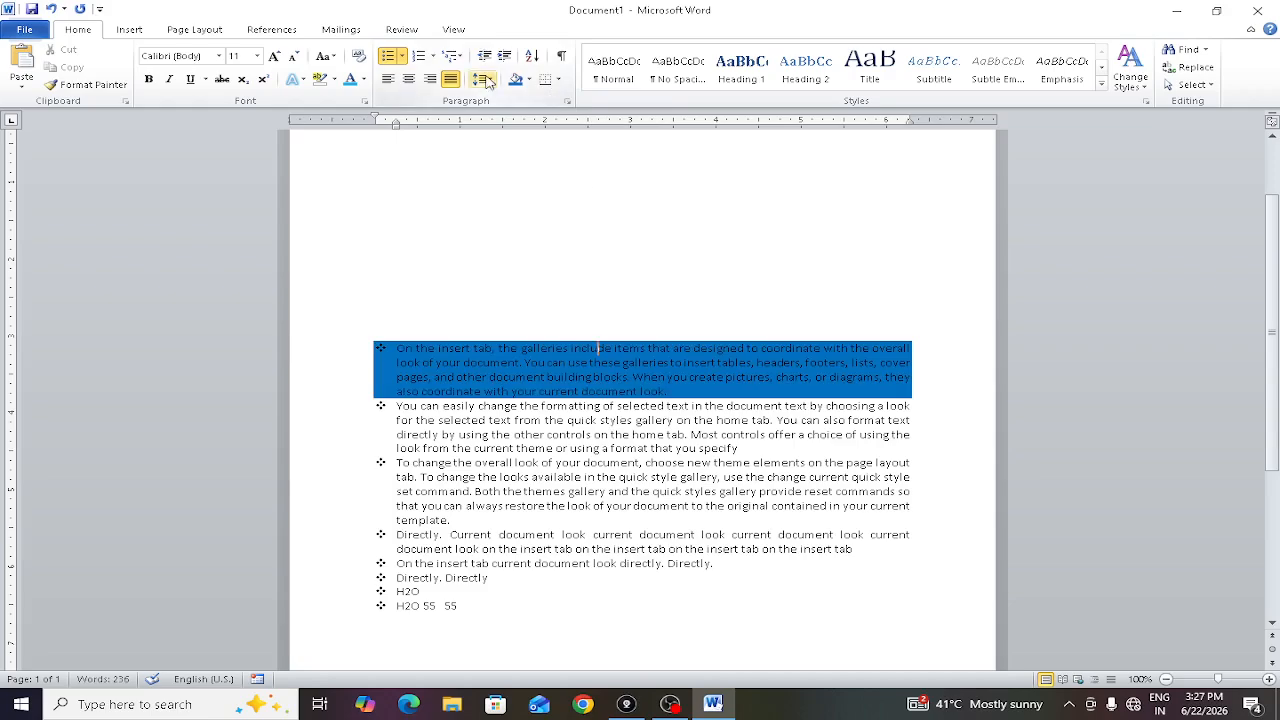
- Add right and bottom borders to the first paragraph and set its shading to No Color
{"action": "left_click", "coordinate": [560, 82]}
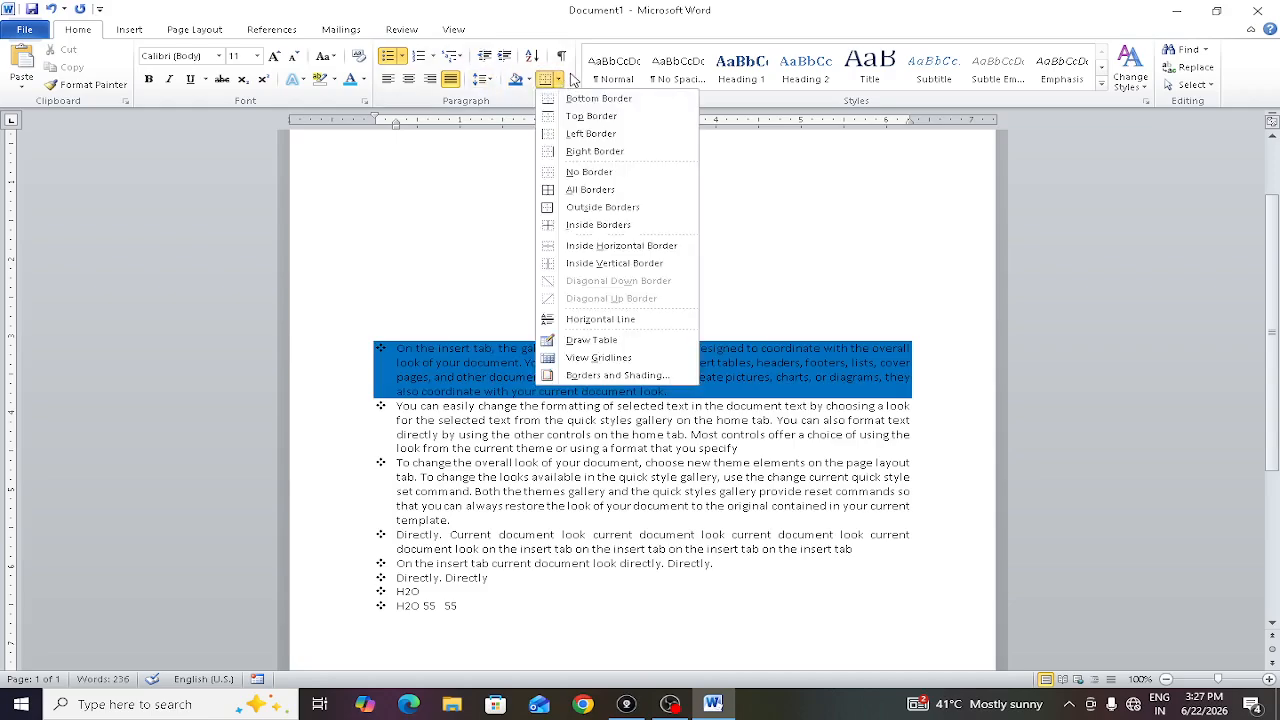
{"action": "left_click", "coordinate": [605, 152]}
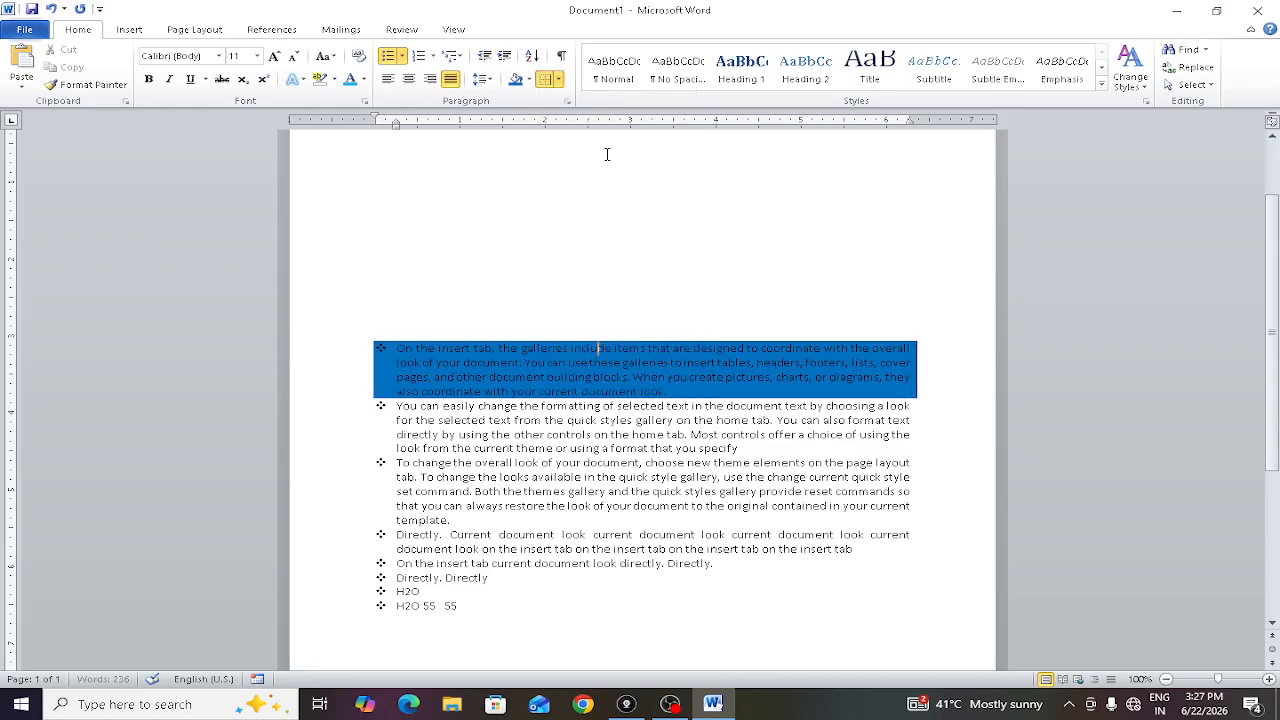
{"action": "left_click", "coordinate": [529, 80]}
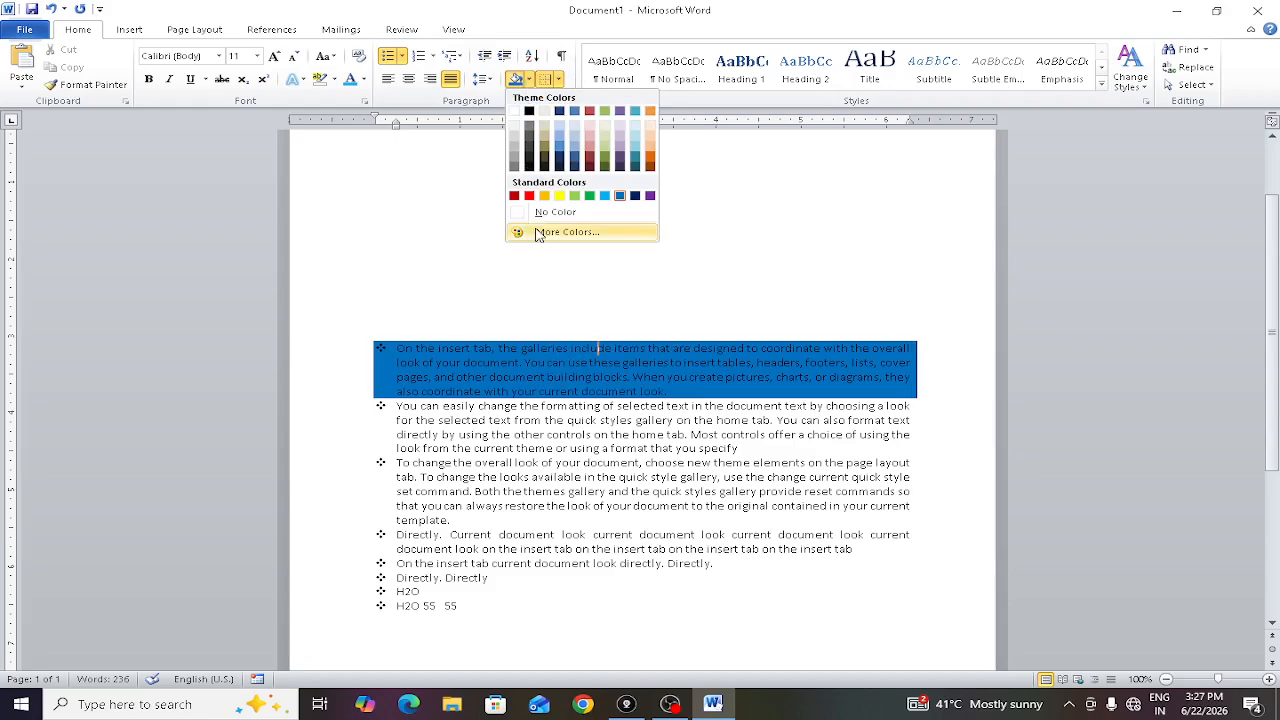
{"action": "left_click", "coordinate": [525, 209]}
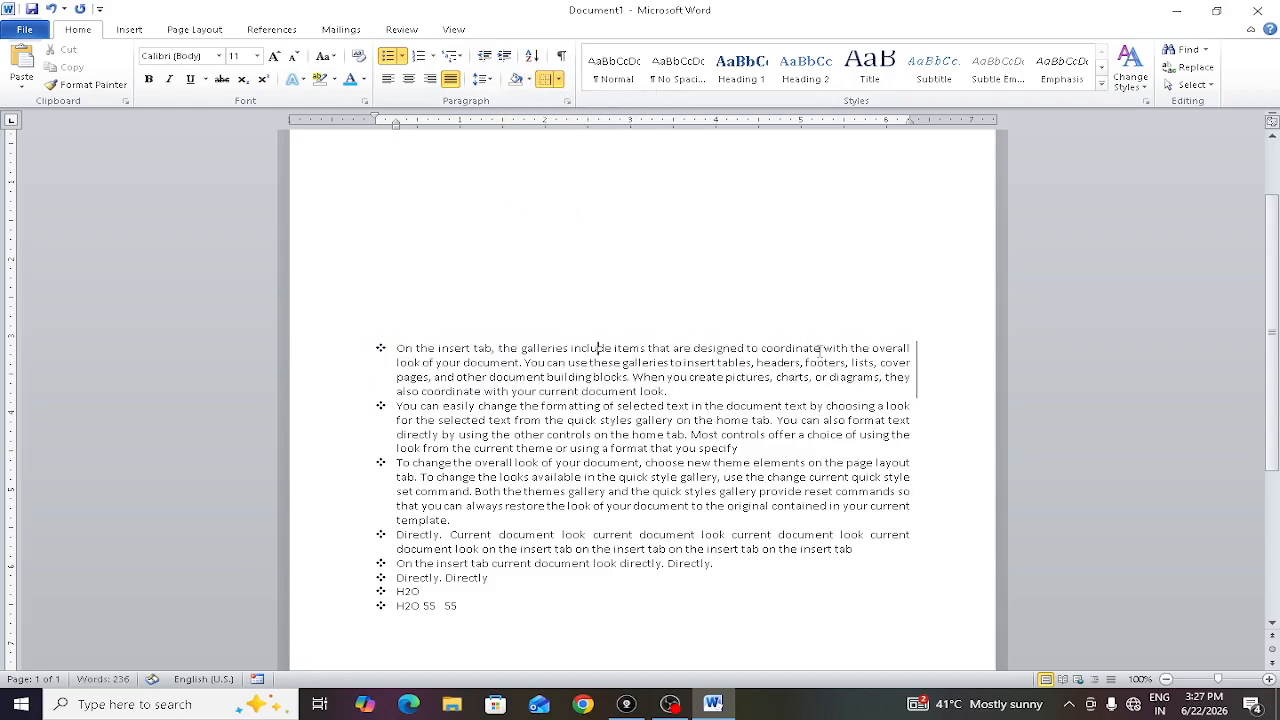
{"action": "left_click", "coordinate": [558, 80]}
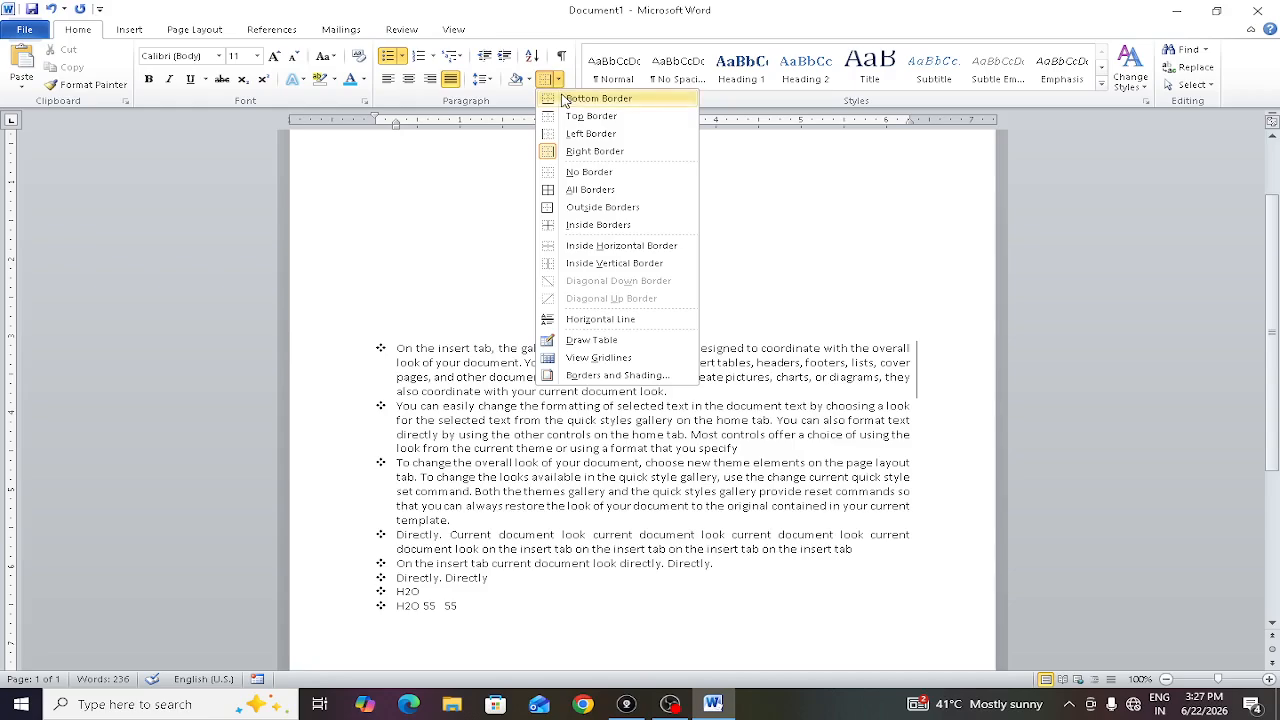
{"action": "left_click", "coordinate": [563, 99]}
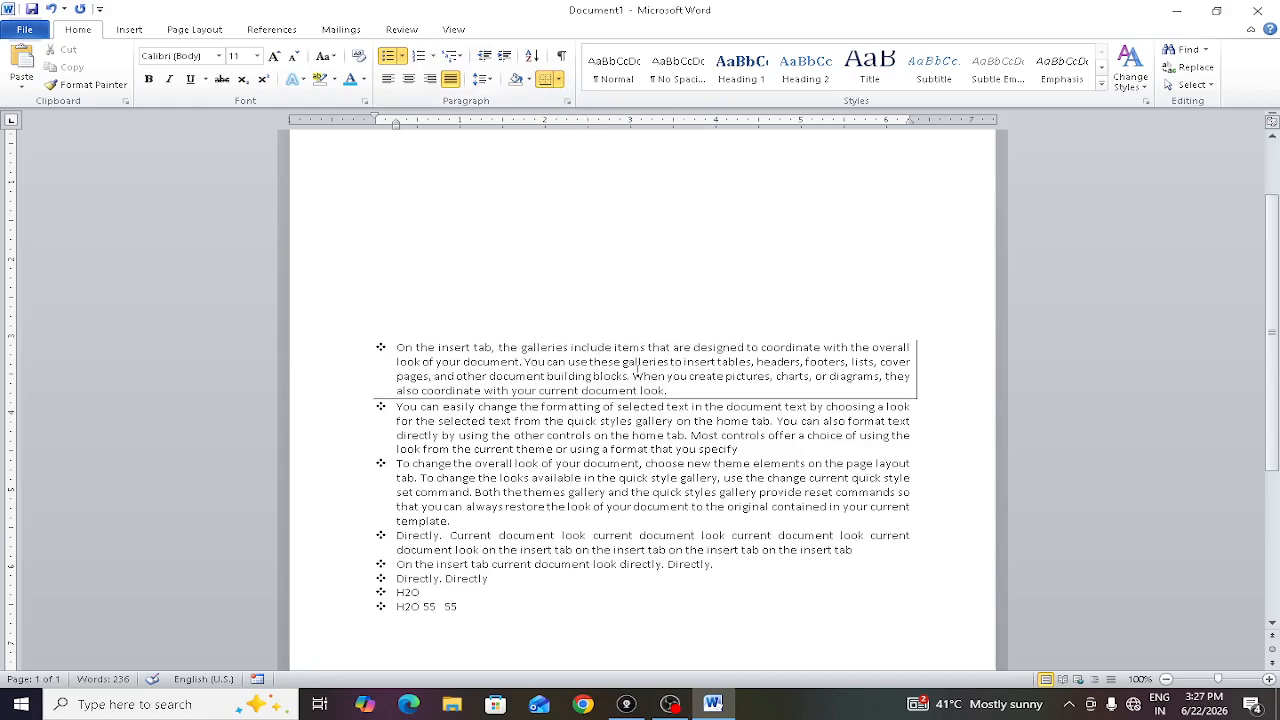
- Try Bottom Border, Left Border and All Borders on the whole bulleted text, and clear every border with No Border
{"action": "left_click_drag", "start_coordinate": [539, 615], "coordinate": [380, 333]}
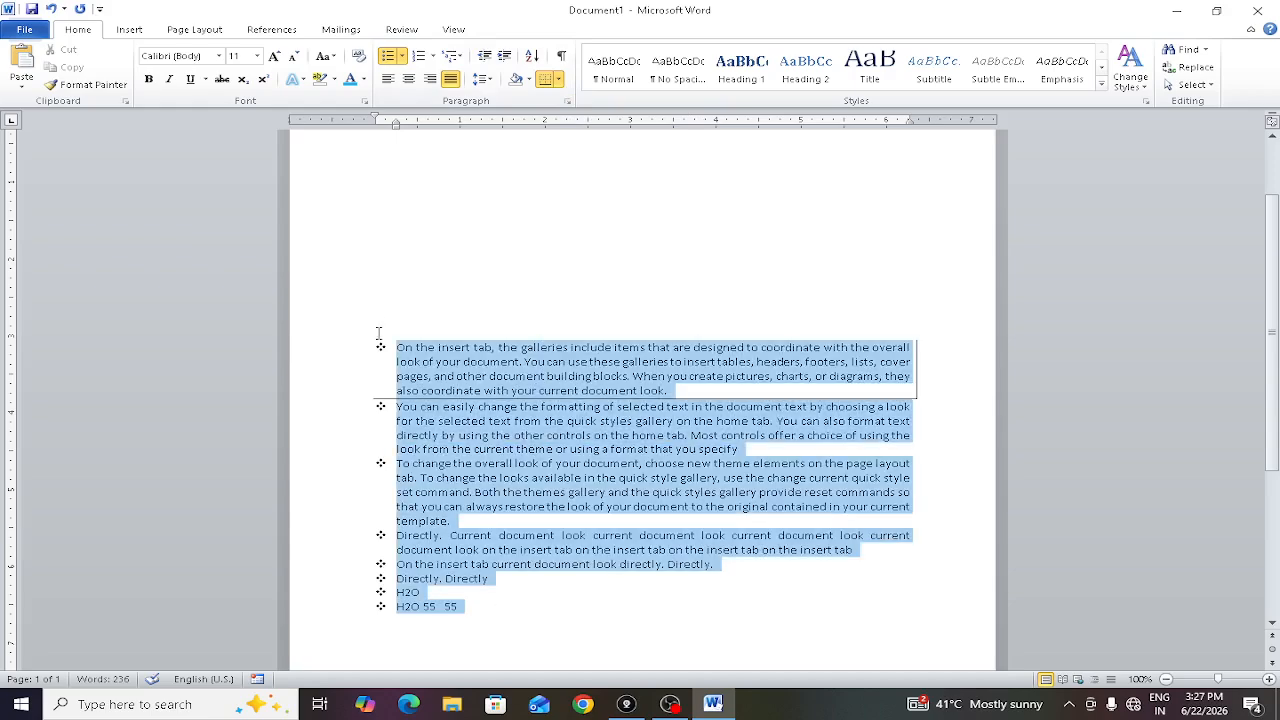
{"action": "left_click", "coordinate": [560, 85]}
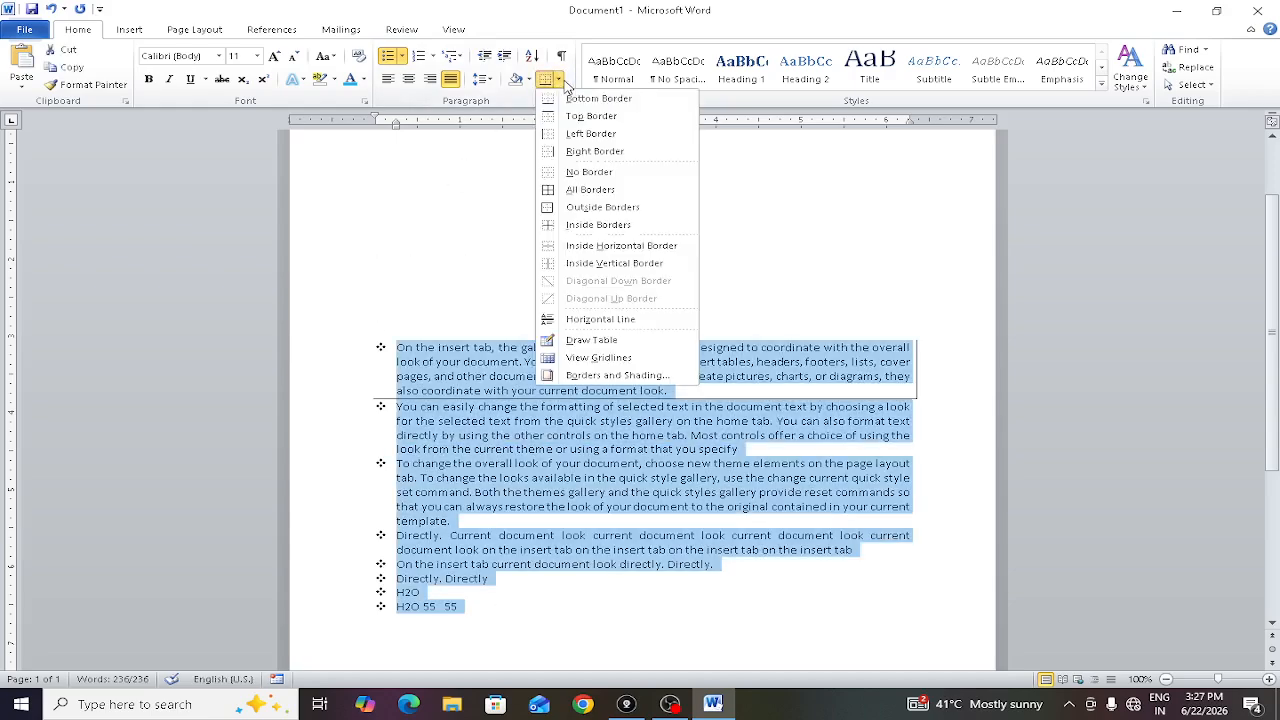
{"action": "left_click", "coordinate": [566, 99]}
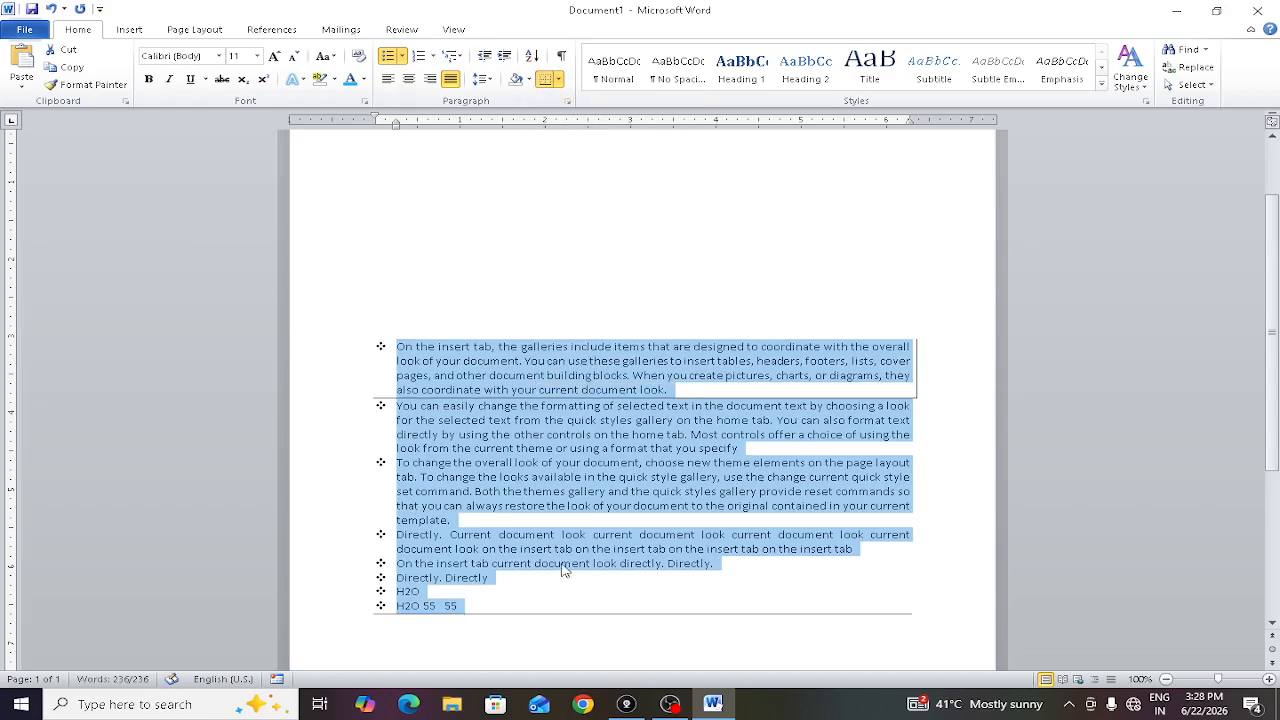
{"action": "left_click", "coordinate": [560, 80]}
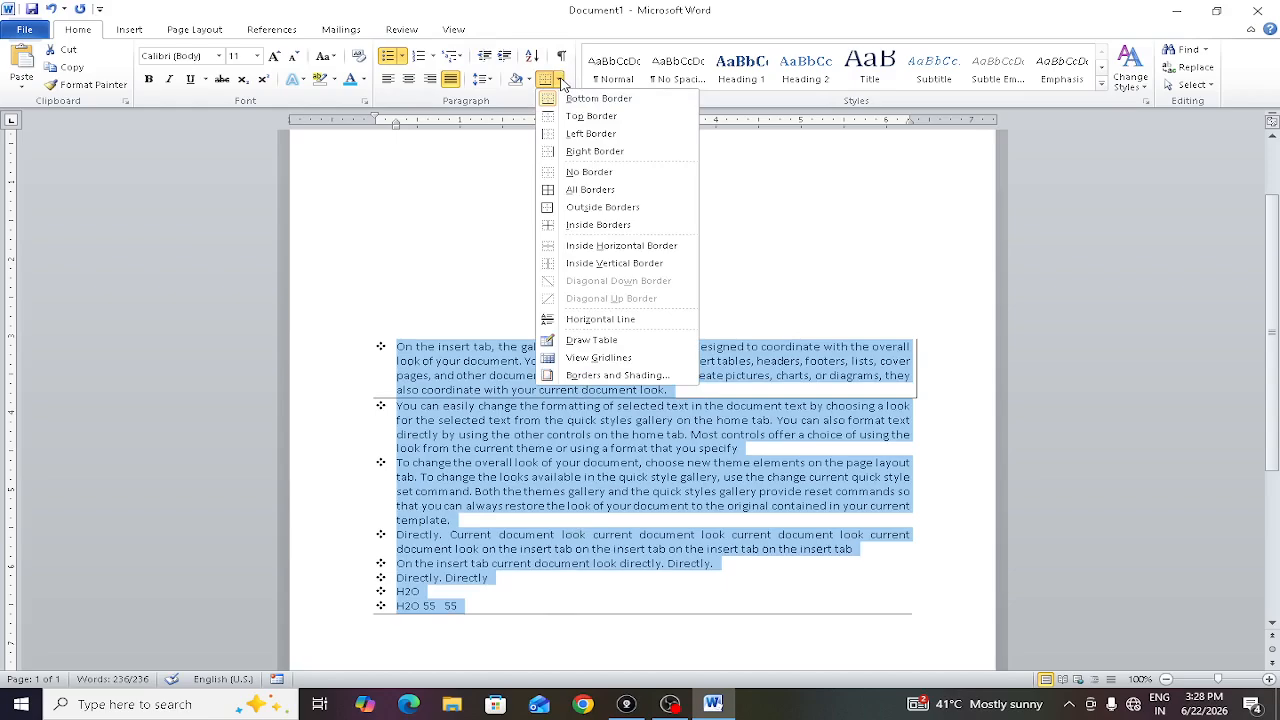
{"action": "left_click", "coordinate": [588, 134]}
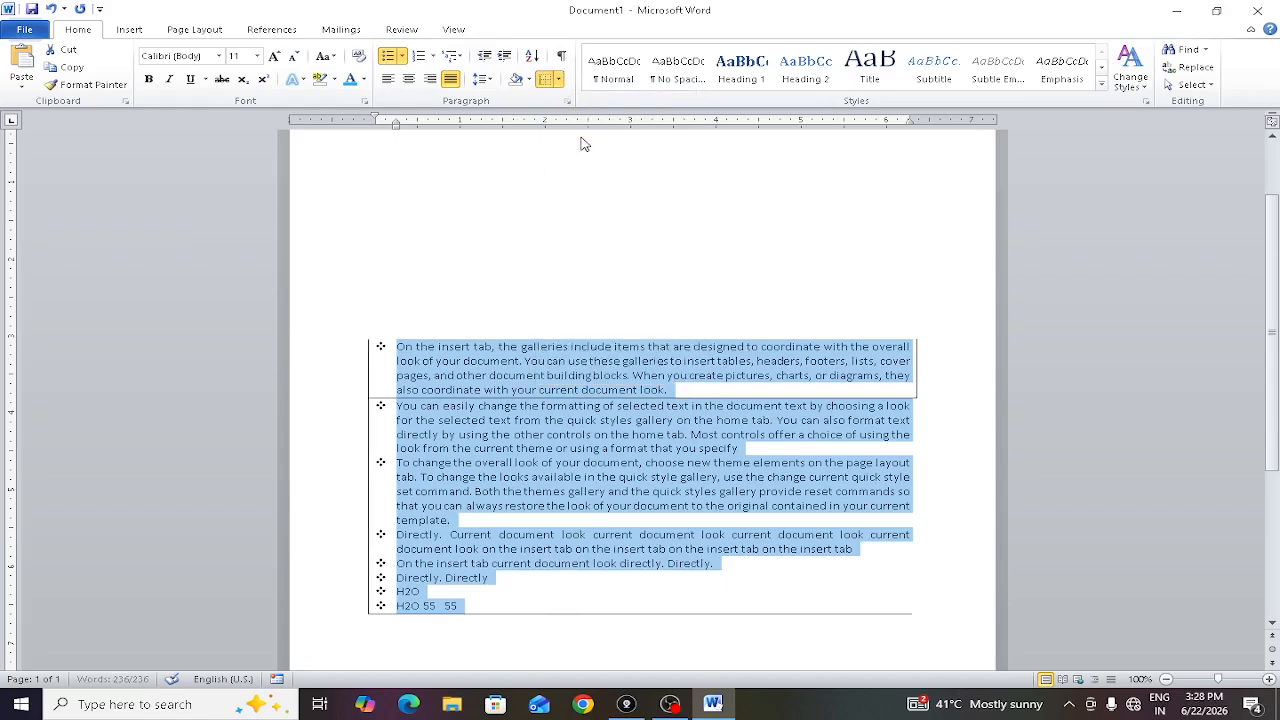
{"action": "left_click", "coordinate": [560, 82]}
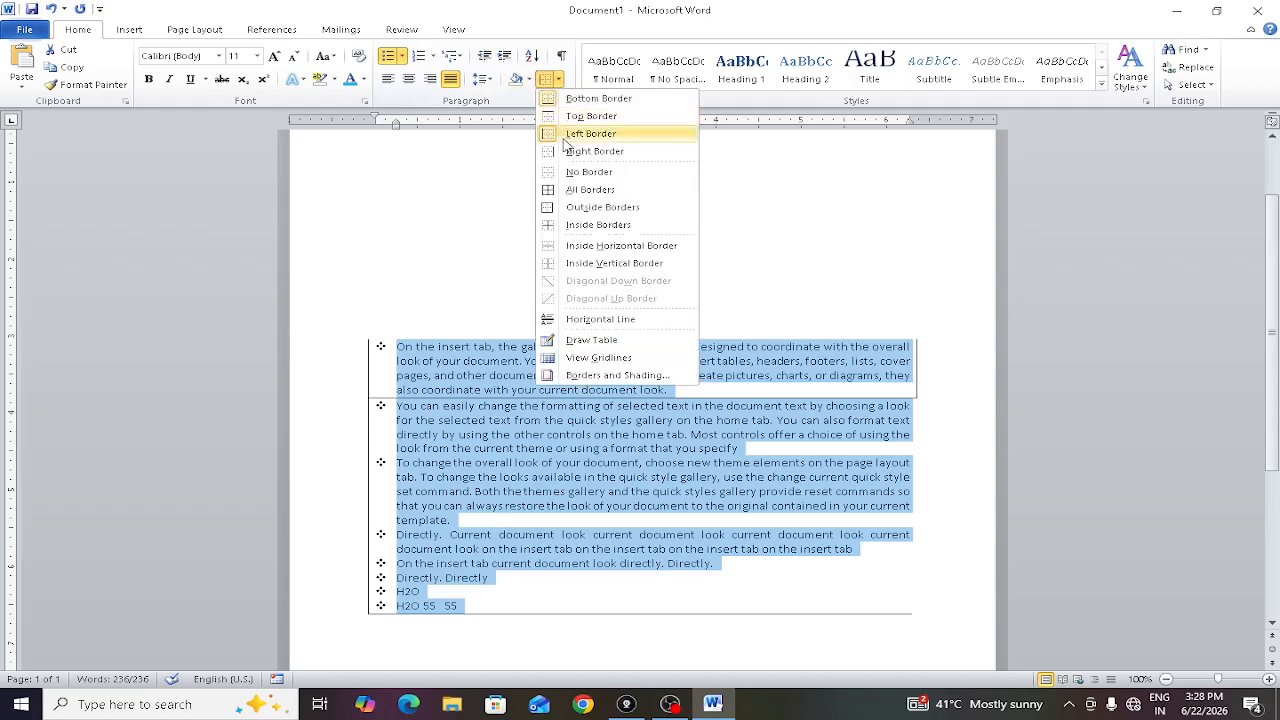
{"action": "left_click", "coordinate": [590, 190]}
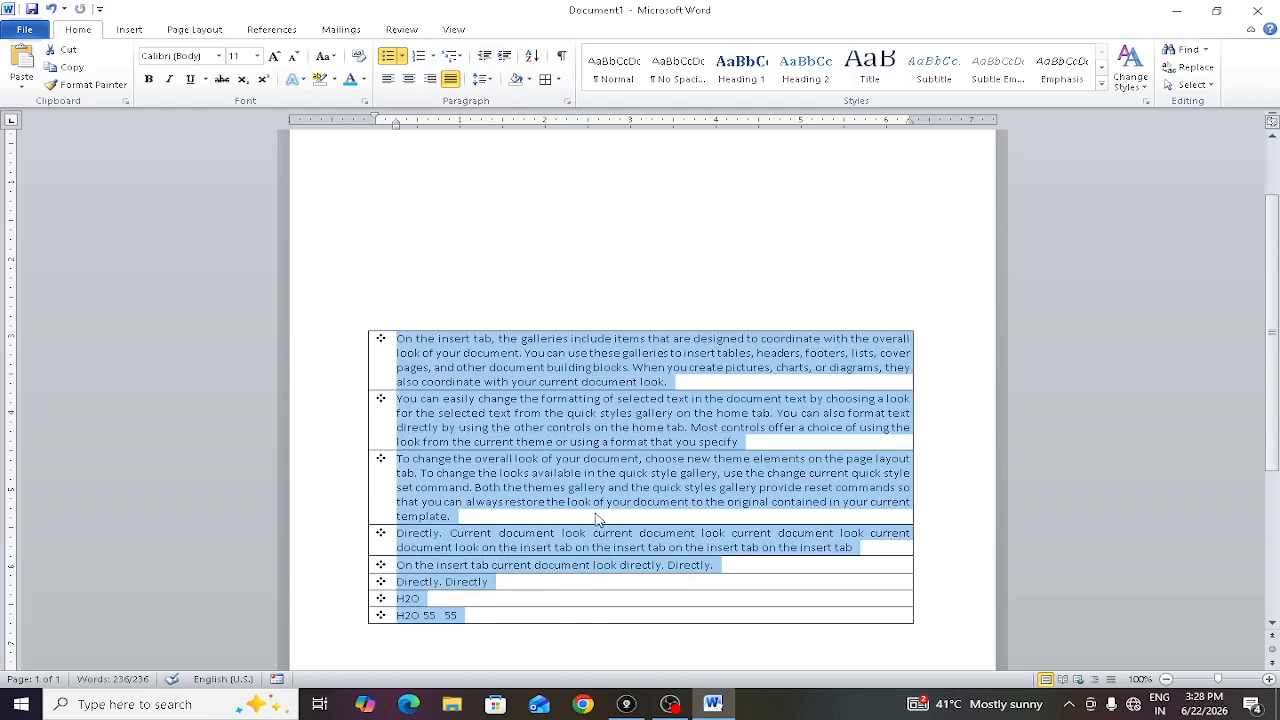
{"action": "left_click", "coordinate": [558, 80]}
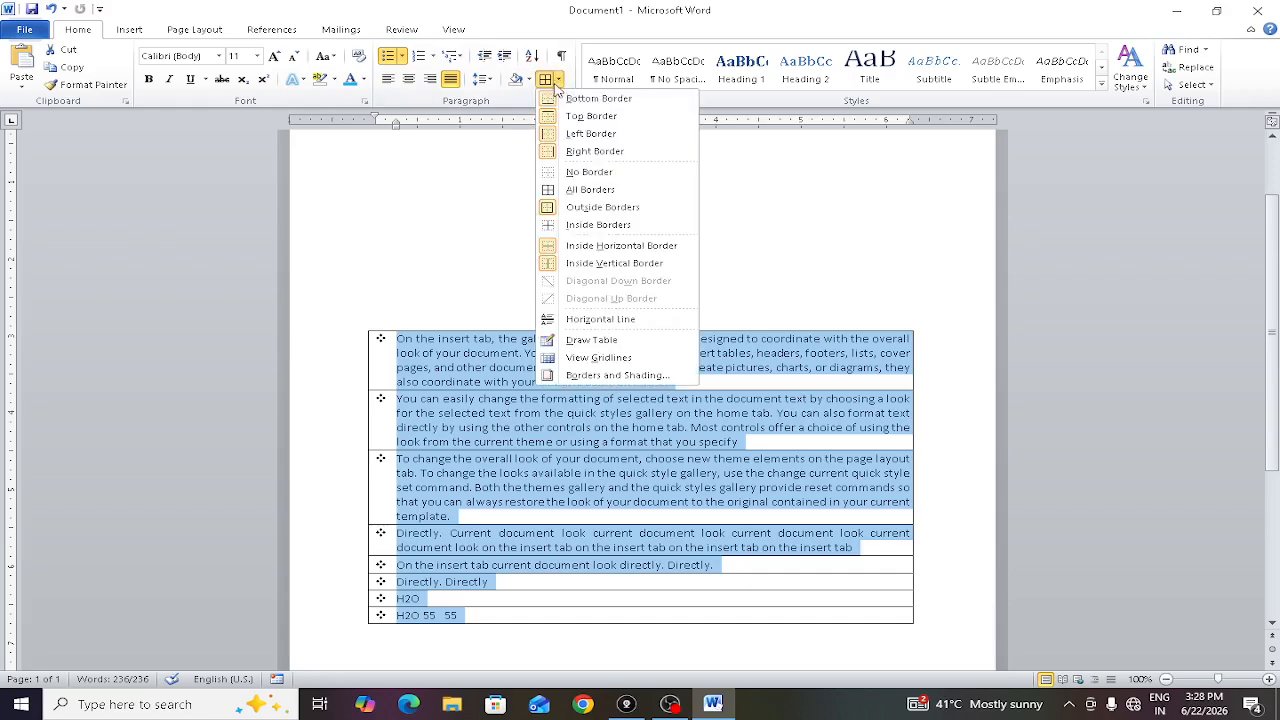
{"action": "left_click", "coordinate": [585, 173]}
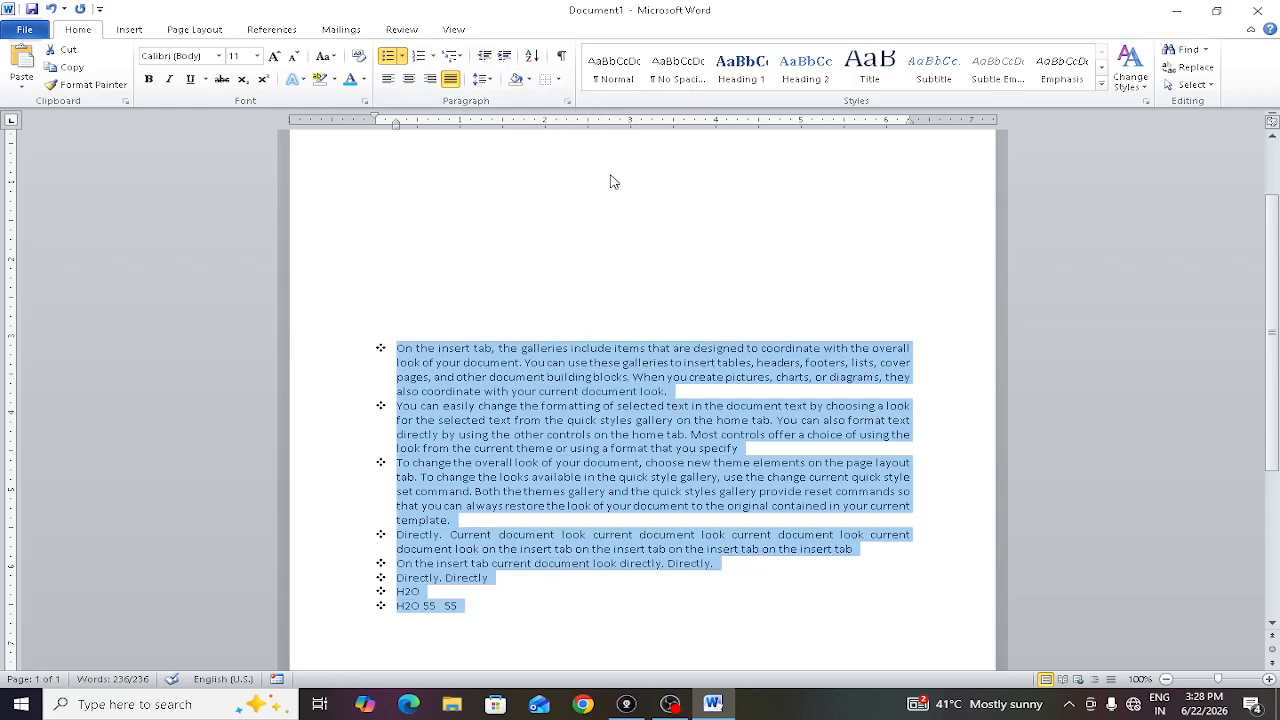
- Show the paragraph marks and other hidden formatting symbols, and hide them again
{"action": "left_click", "coordinate": [561, 57]}
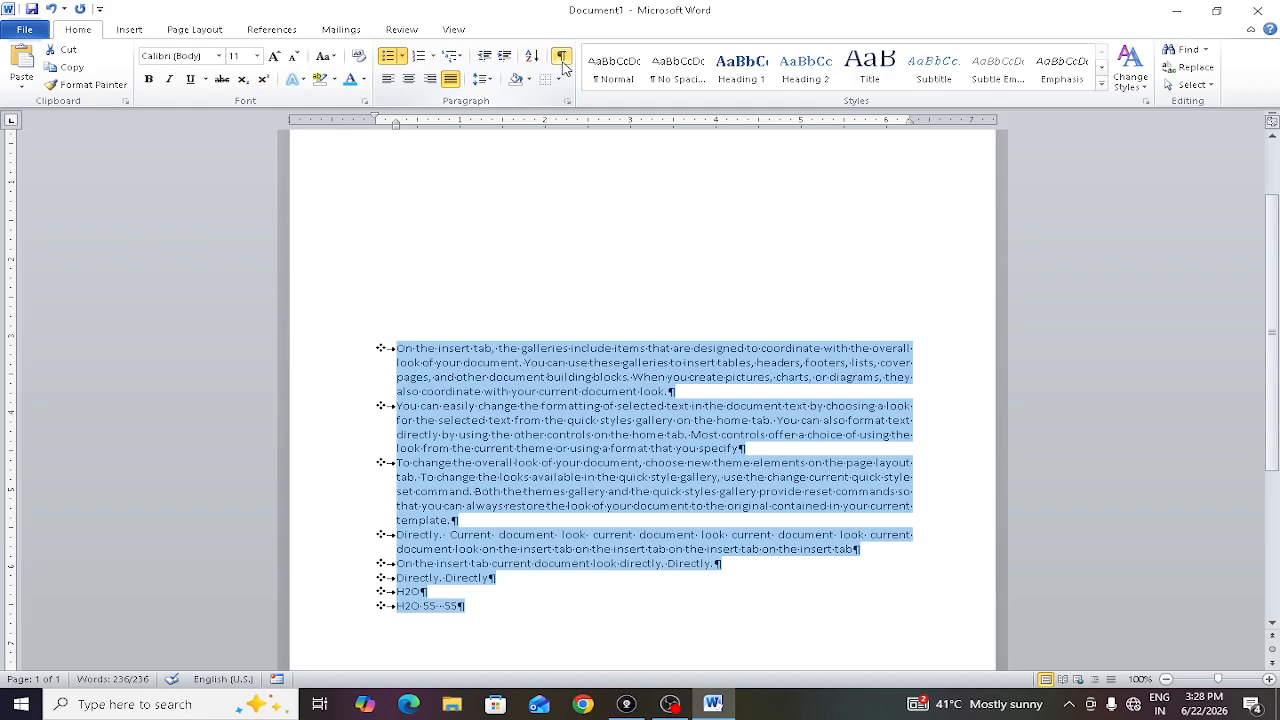
{"action": "left_click", "coordinate": [562, 62]}
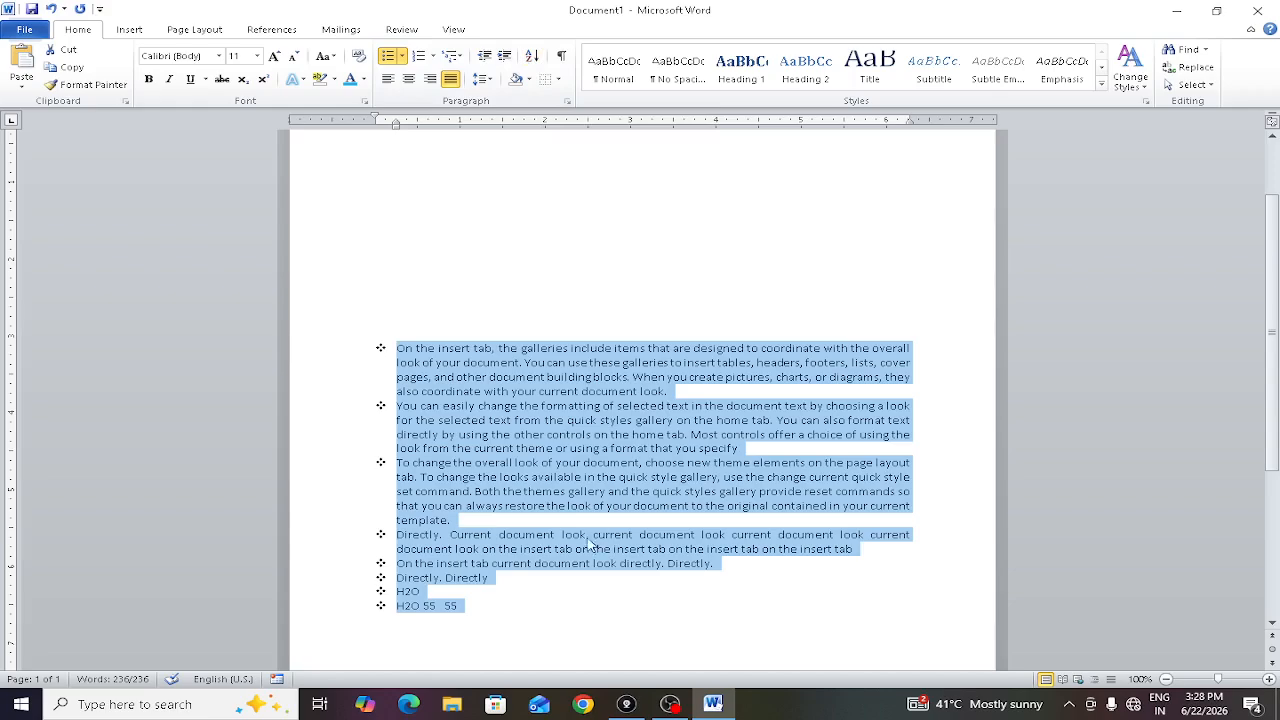
- End the bulleted list after its last item and enter the numbers 1, 2, 4, 8, 9, 3, 7 and 6 on separate lines
{"action": "left_click", "coordinate": [545, 612]}
{"action": "scroll", "coordinate": [528, 602], "scroll_direction": "down", "scroll_amount": 3}
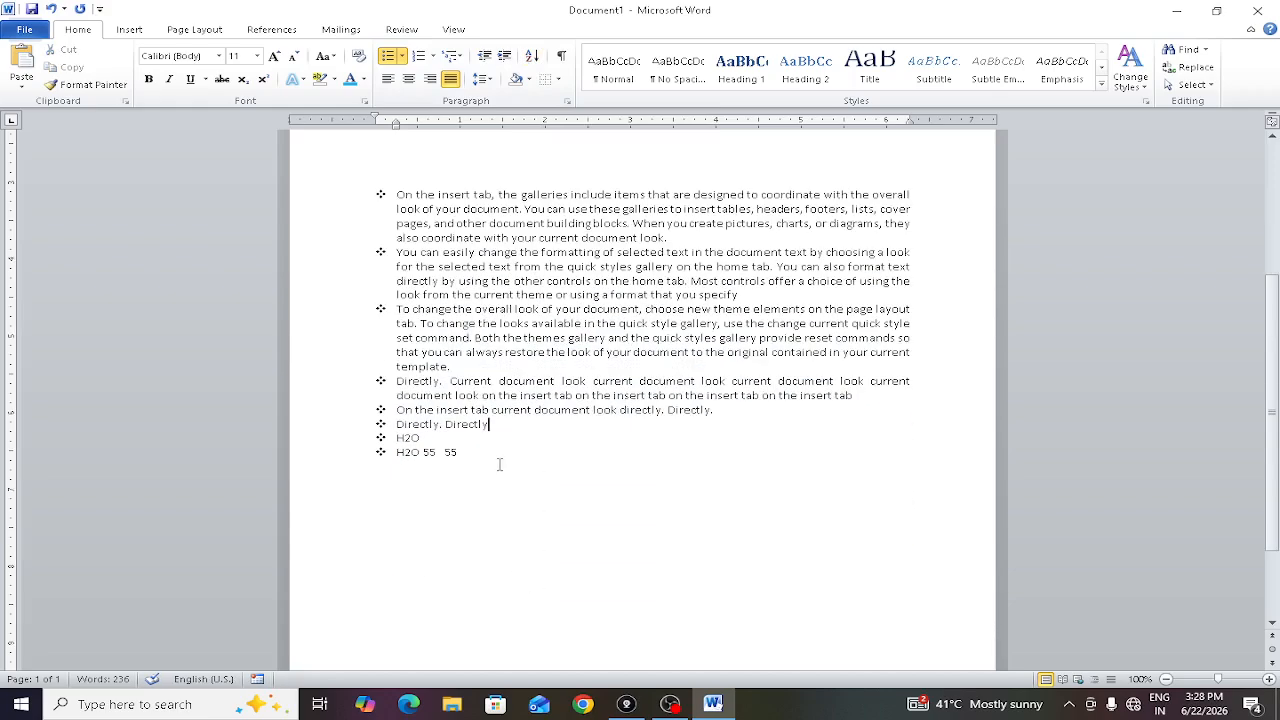
{"action": "key", "text": "Return"}
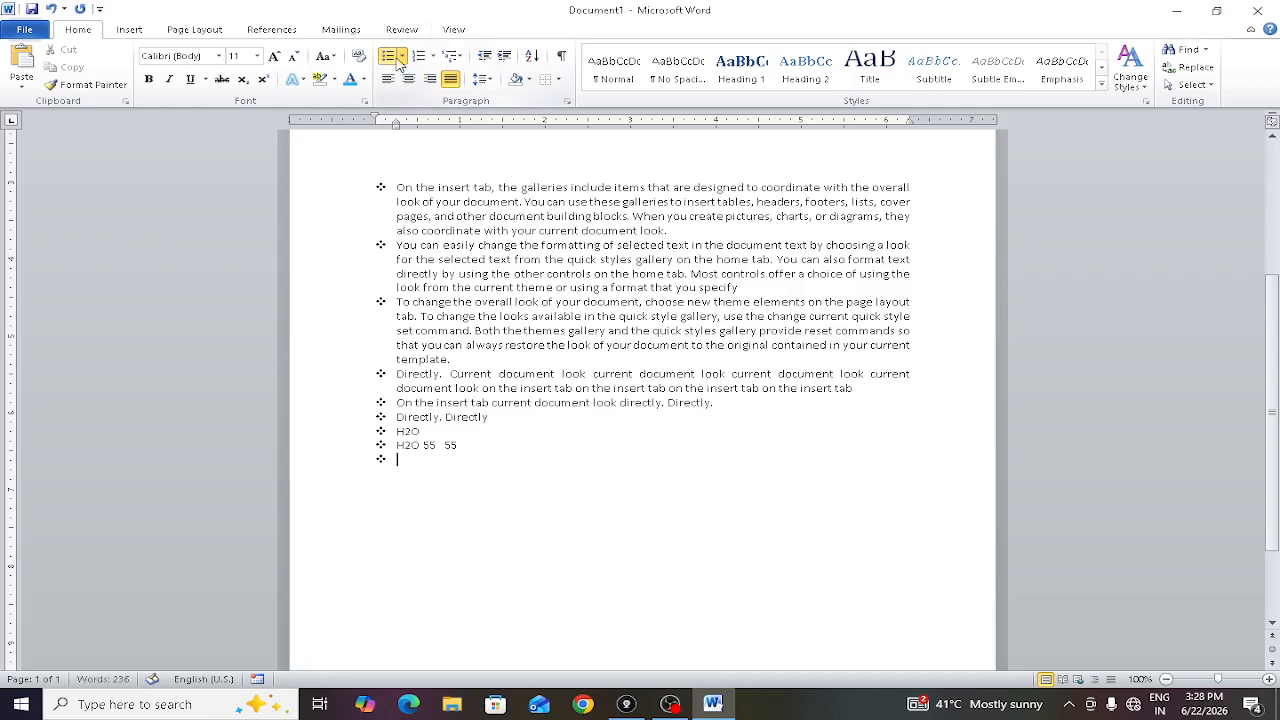
{"action": "key", "text": "Return"}
{"action": "type", "text": "1"}
{"action": "key", "text": "Return"}
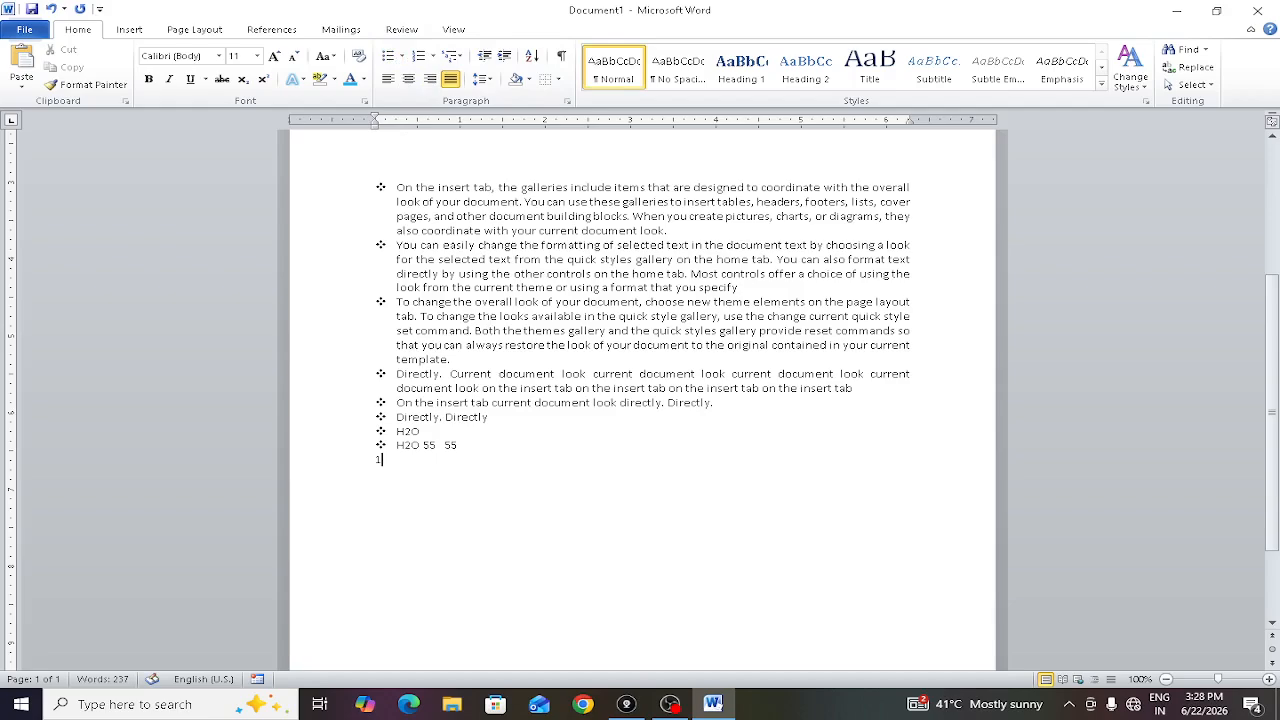
{"action": "type", "text": "2"}
{"action": "key", "text": "Return"}
{"action": "type", "text": "4"}
{"action": "key", "text": "Return"}
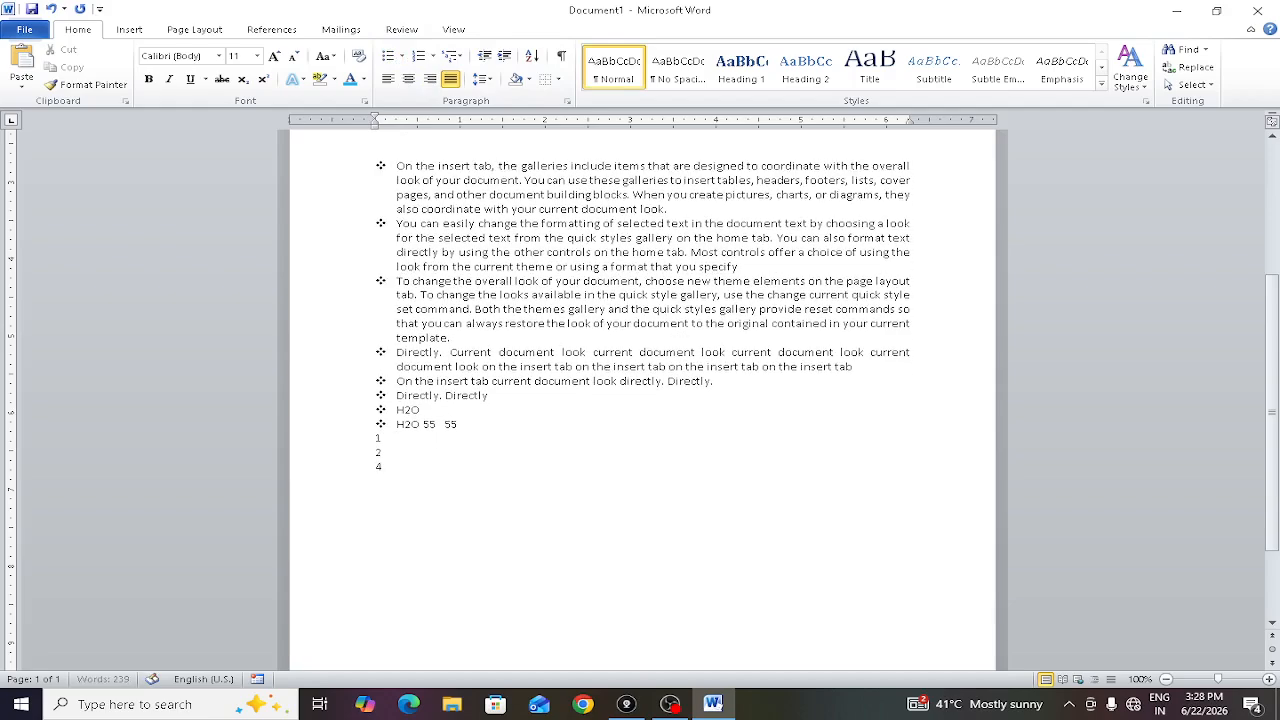
{"action": "type", "text": "8"}
{"action": "key", "text": "Return"}
{"action": "type", "text": "9"}
{"action": "key", "text": "Return"}
{"action": "type", "text": "3"}
{"action": "key", "text": "Return"}
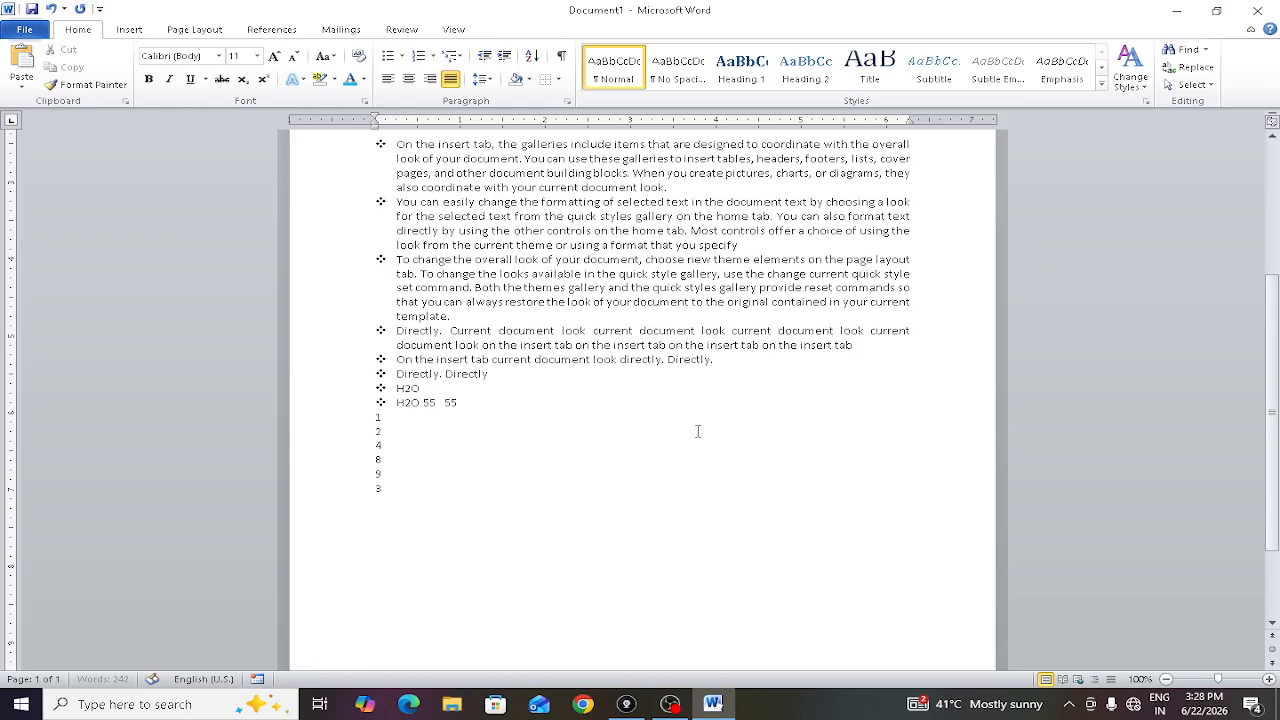
{"action": "type", "text": "7"}
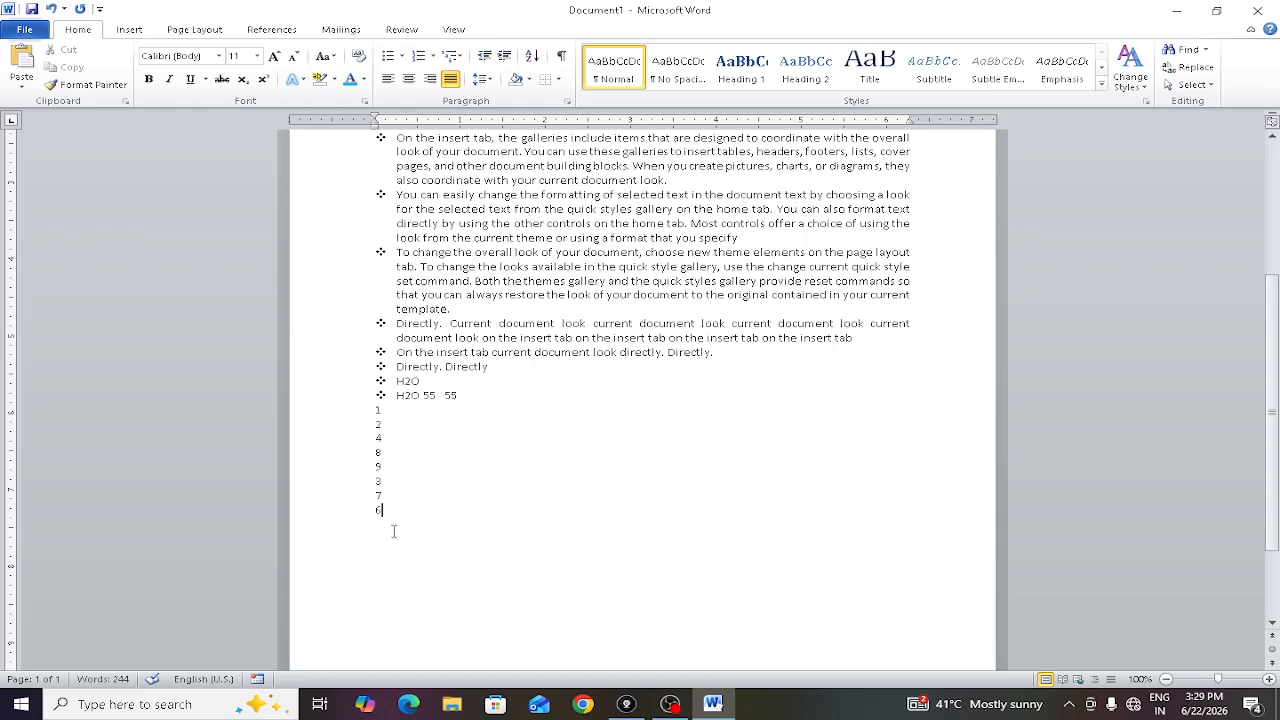
- Sort the number lines below the bulleted list by Paragraphs, with type Number, in ascending order
{"action": "left_click_drag", "start_coordinate": [380, 514], "coordinate": [355, 411]}
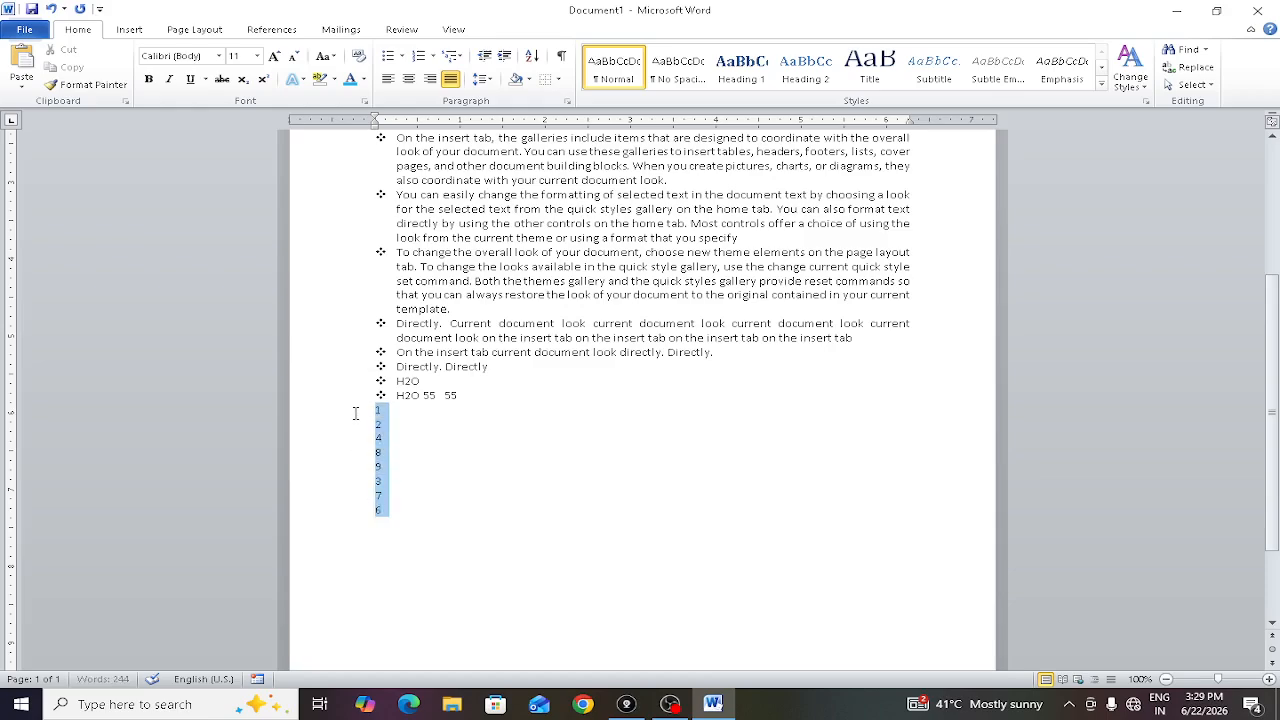
{"action": "left_click", "coordinate": [530, 57]}
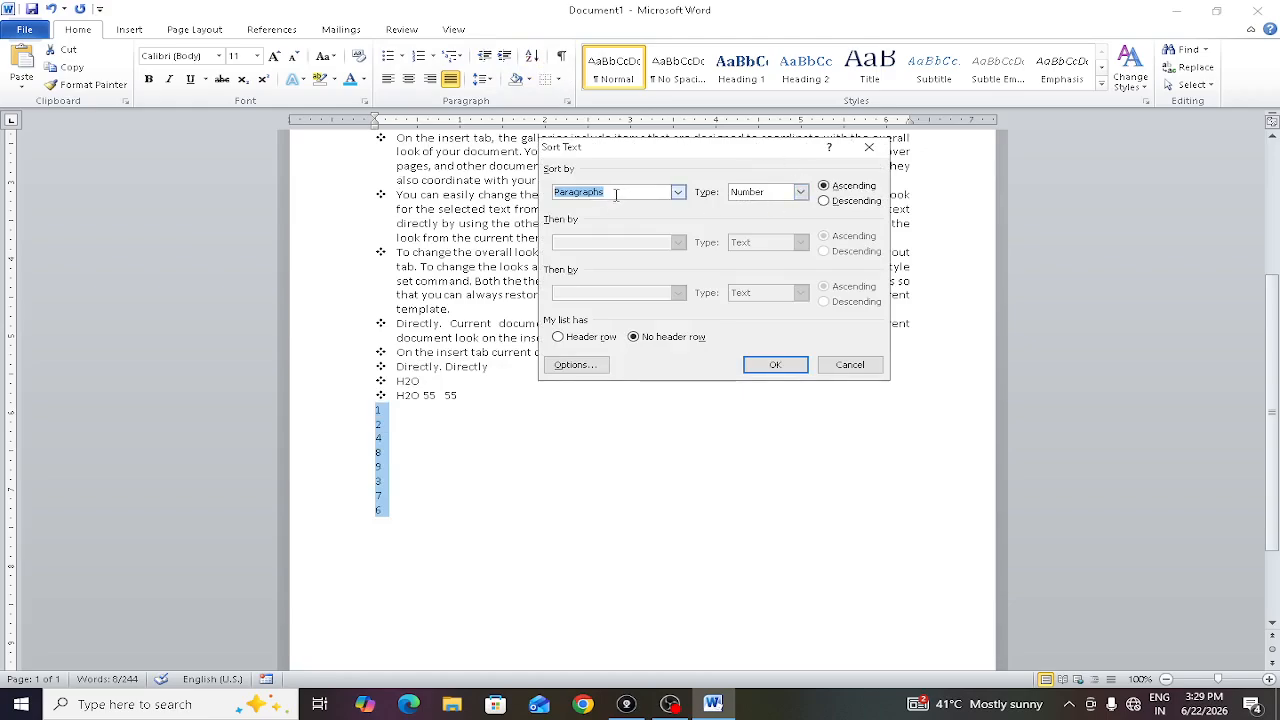
{"action": "left_click", "coordinate": [679, 193]}
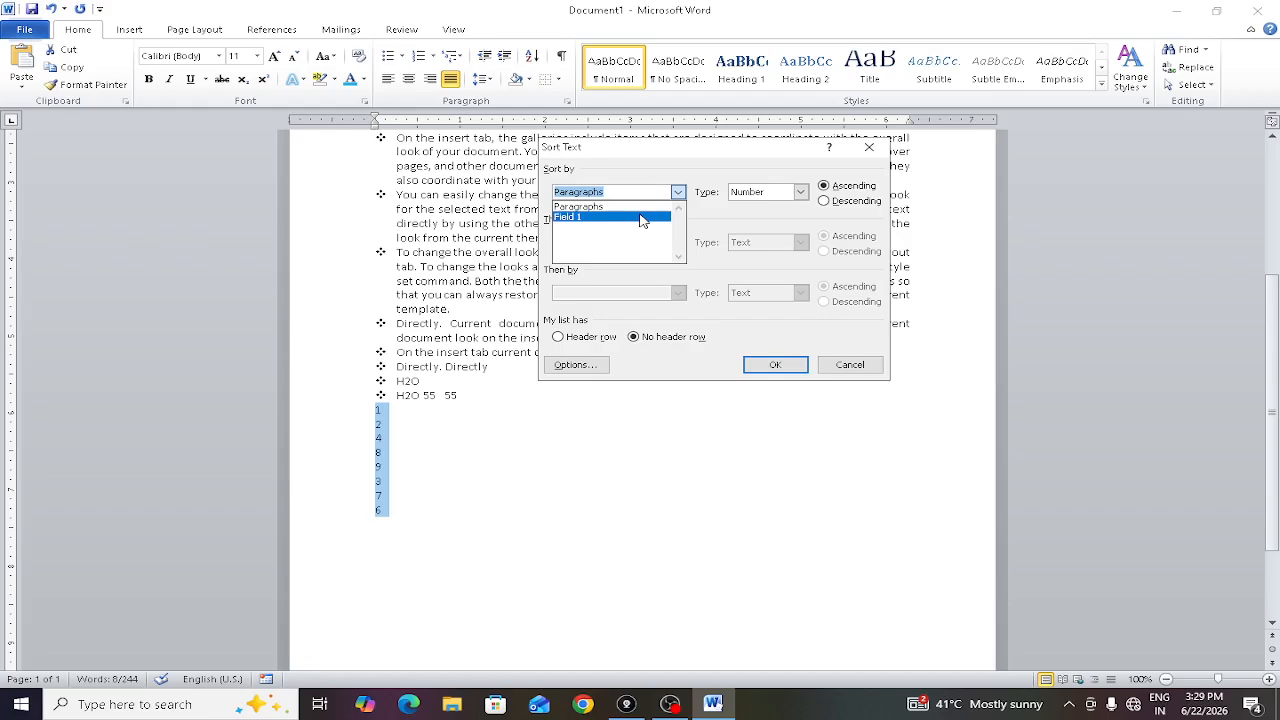
{"action": "left_click", "coordinate": [641, 208]}
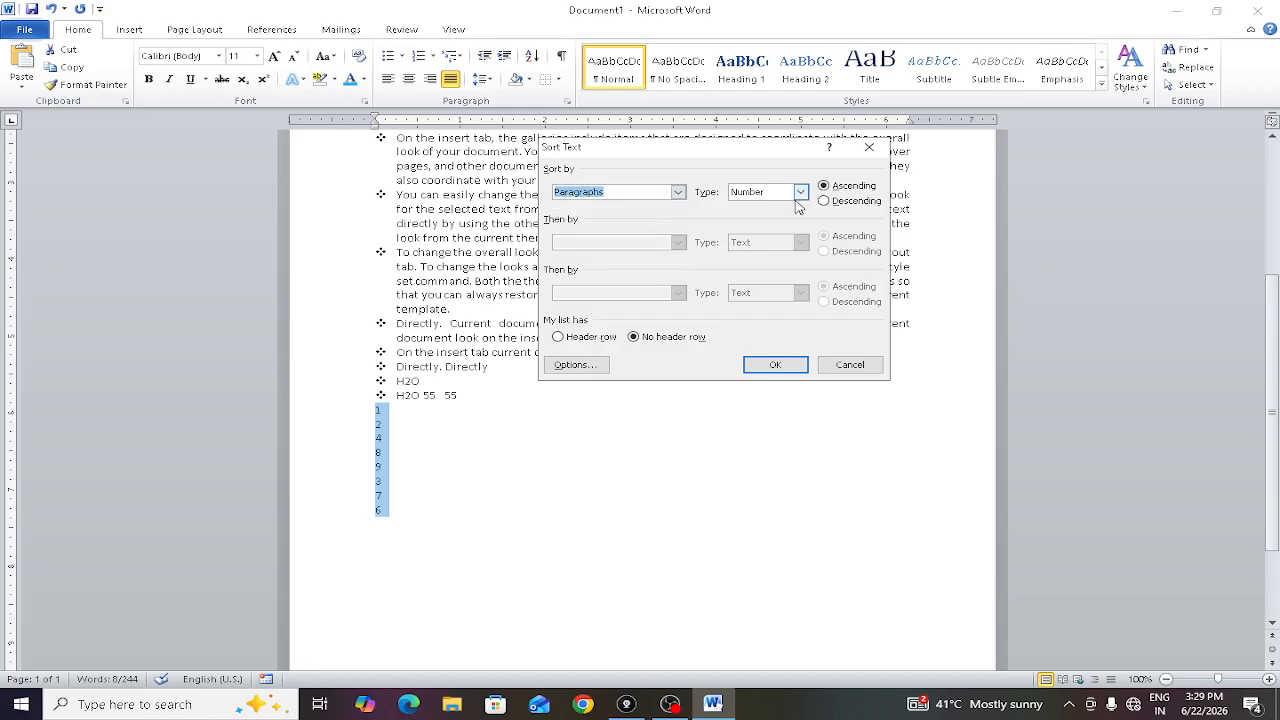
{"action": "left_click", "coordinate": [801, 195]}
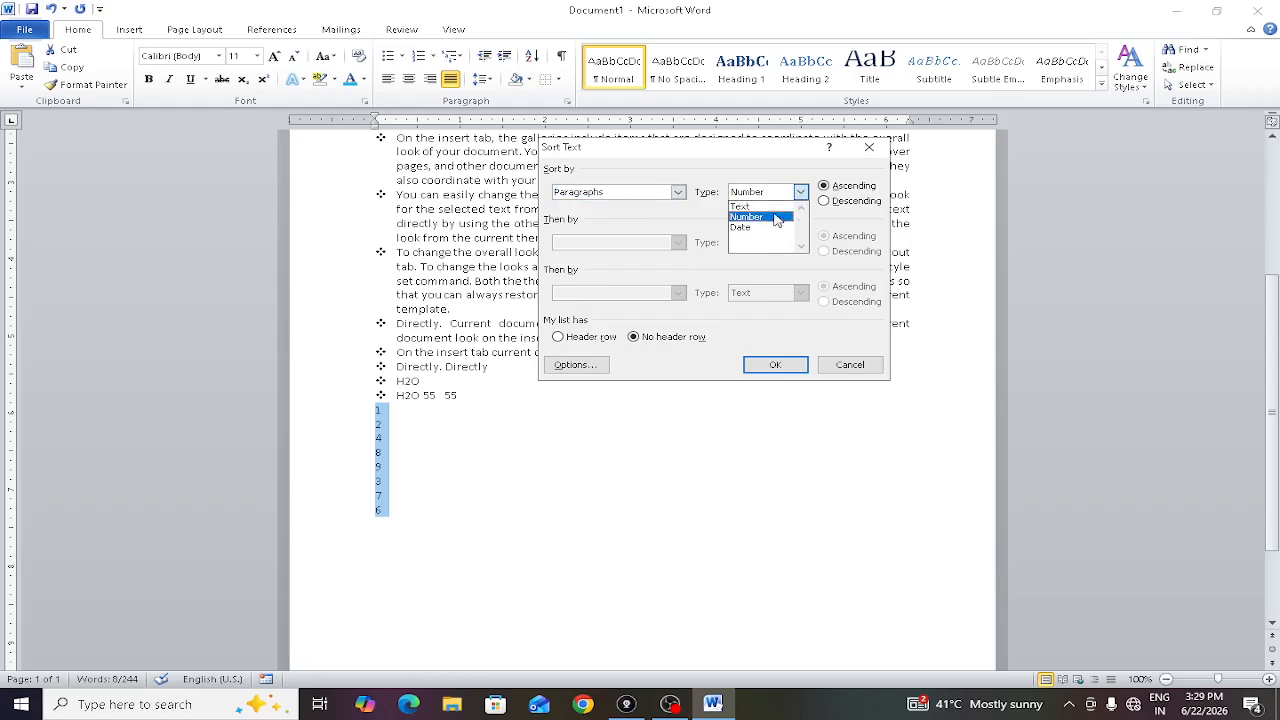
{"action": "left_click", "coordinate": [771, 219]}
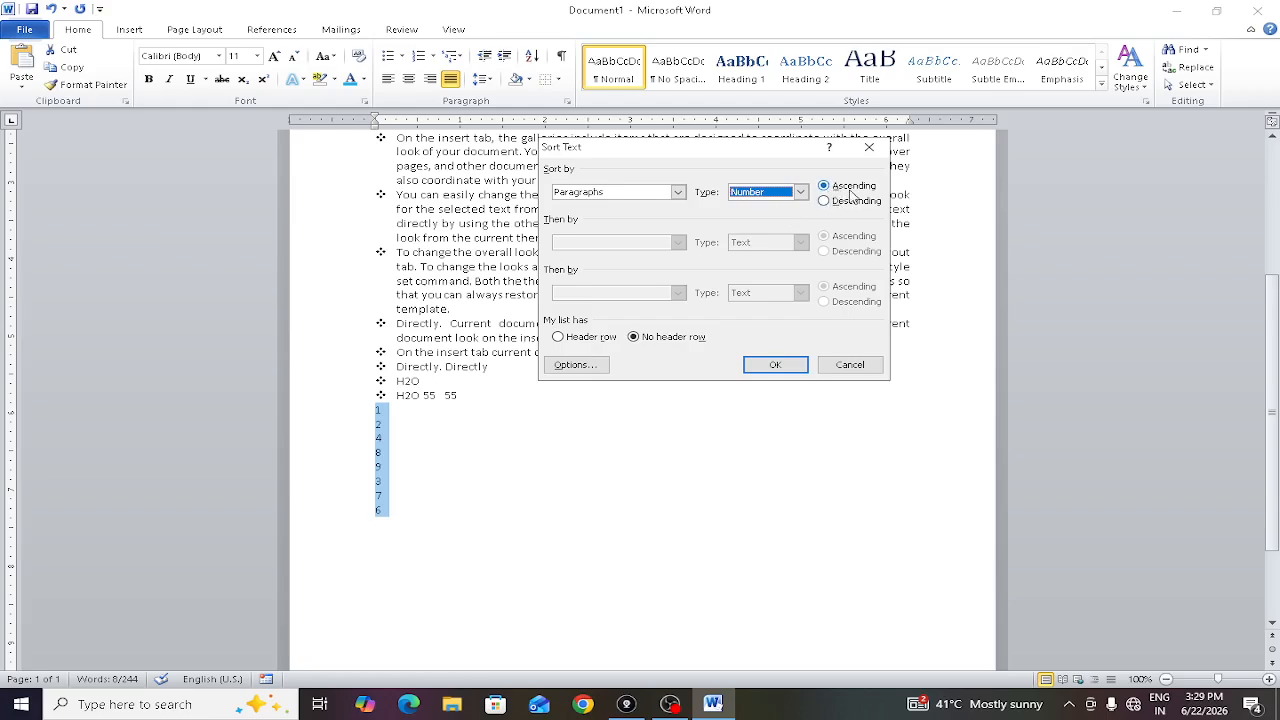
{"action": "left_click", "coordinate": [776, 365]}
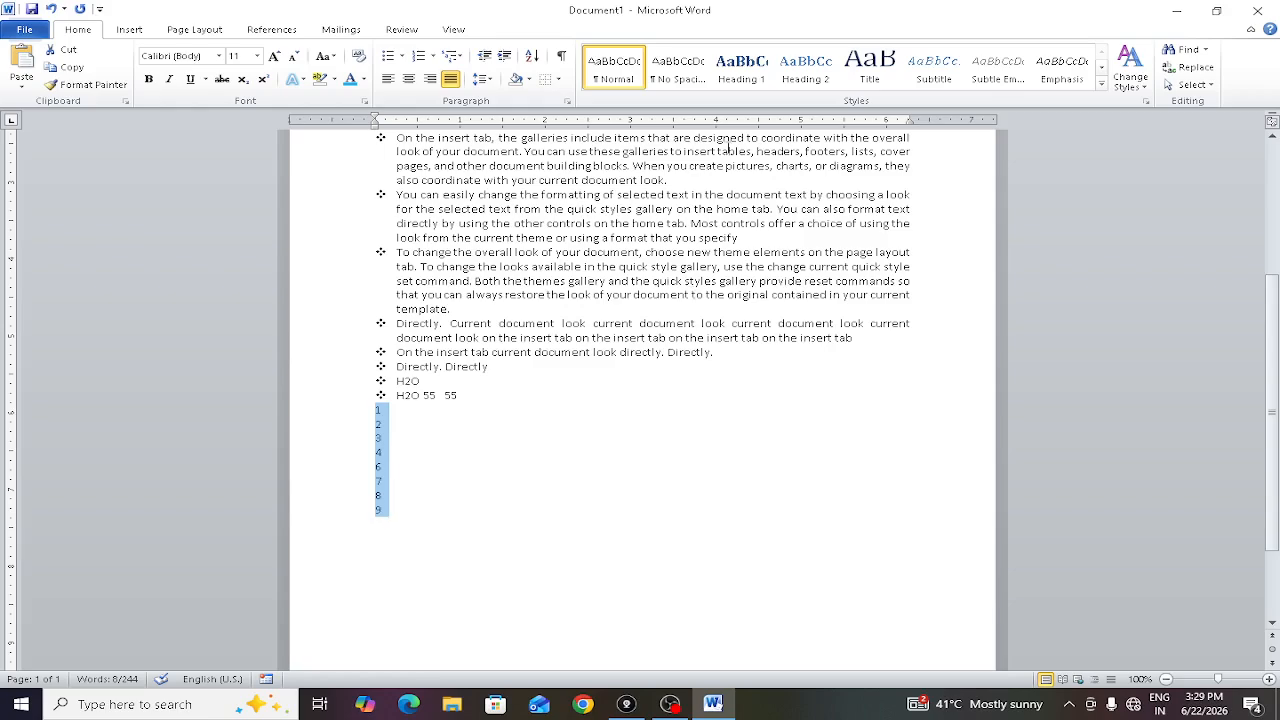
- Sort the same number lines again in descending order
{"action": "left_click", "coordinate": [531, 57]}
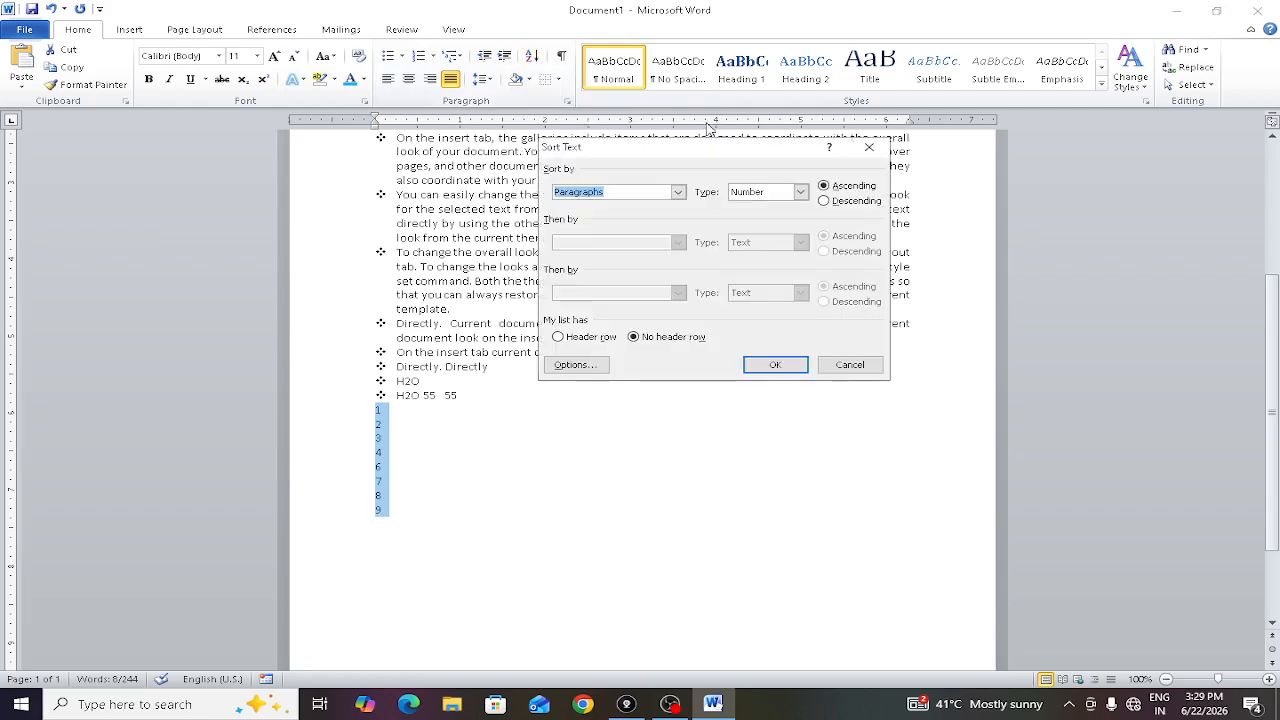
{"action": "left_click", "coordinate": [847, 203]}
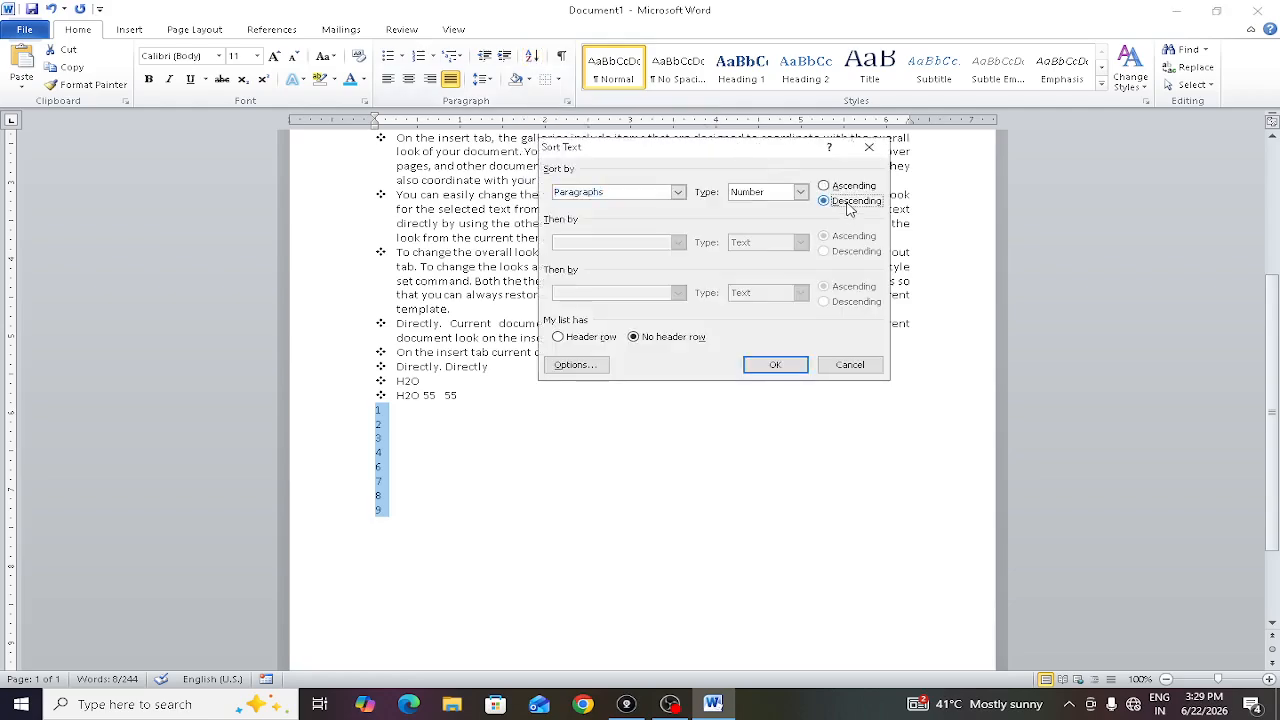
{"action": "left_click", "coordinate": [775, 365]}
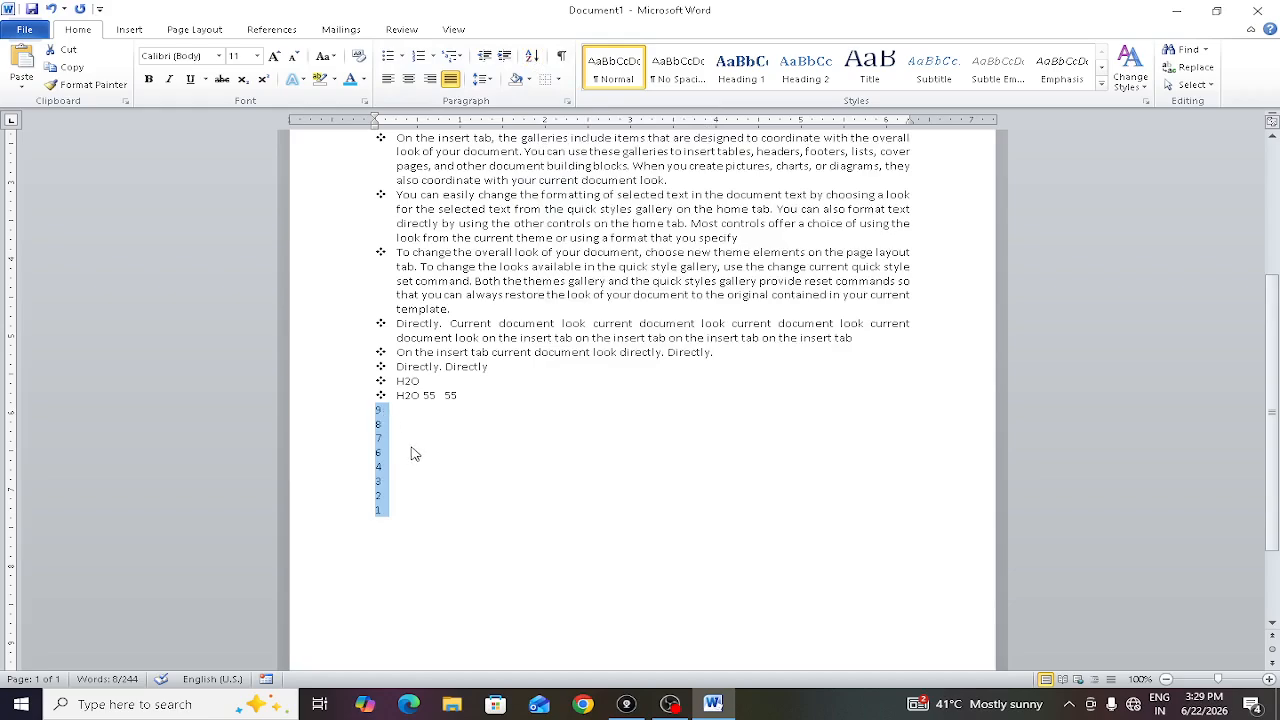
- Examine the order of the sorted number lines up close, and clear the selection
{"action": "scroll", "coordinate": [427, 481], "scroll_direction": "up", "scroll_amount": 3}
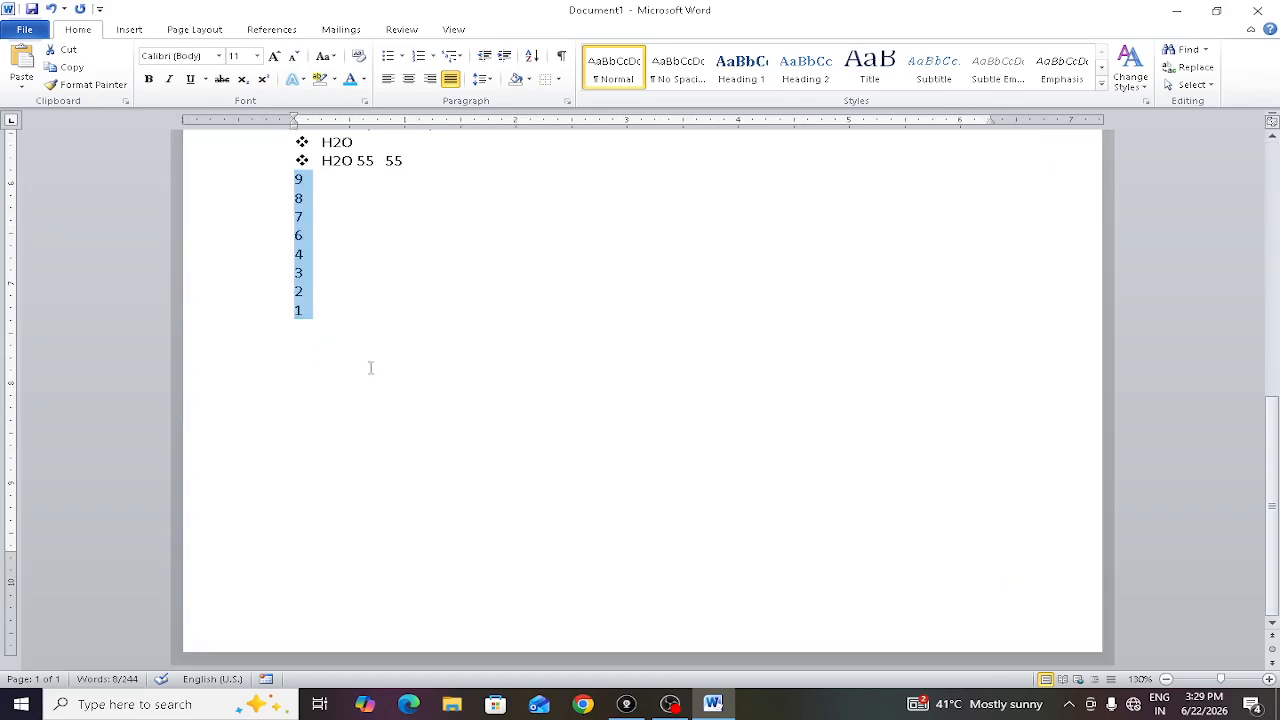
{"action": "scroll", "coordinate": [256, 262], "scroll_direction": "up", "scroll_amount": 4}
{"action": "scroll", "coordinate": [301, 308], "scroll_direction": "down", "scroll_amount": 4}
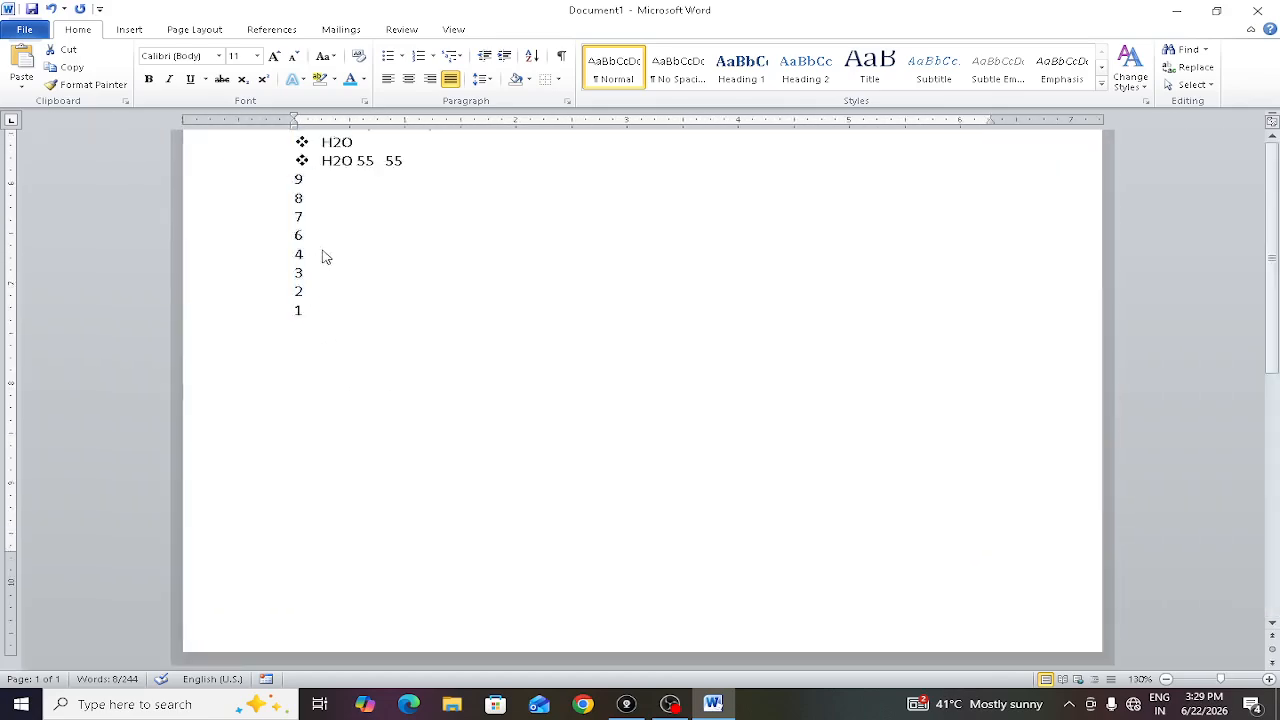
{"action": "scroll", "coordinate": [326, 257], "scroll_direction": "down", "scroll_amount": 1}
{"action": "scroll", "coordinate": [326, 257], "scroll_direction": "up", "scroll_amount": 1}
{"action": "scroll", "coordinate": [272, 169], "scroll_direction": "up", "scroll_amount": 2}
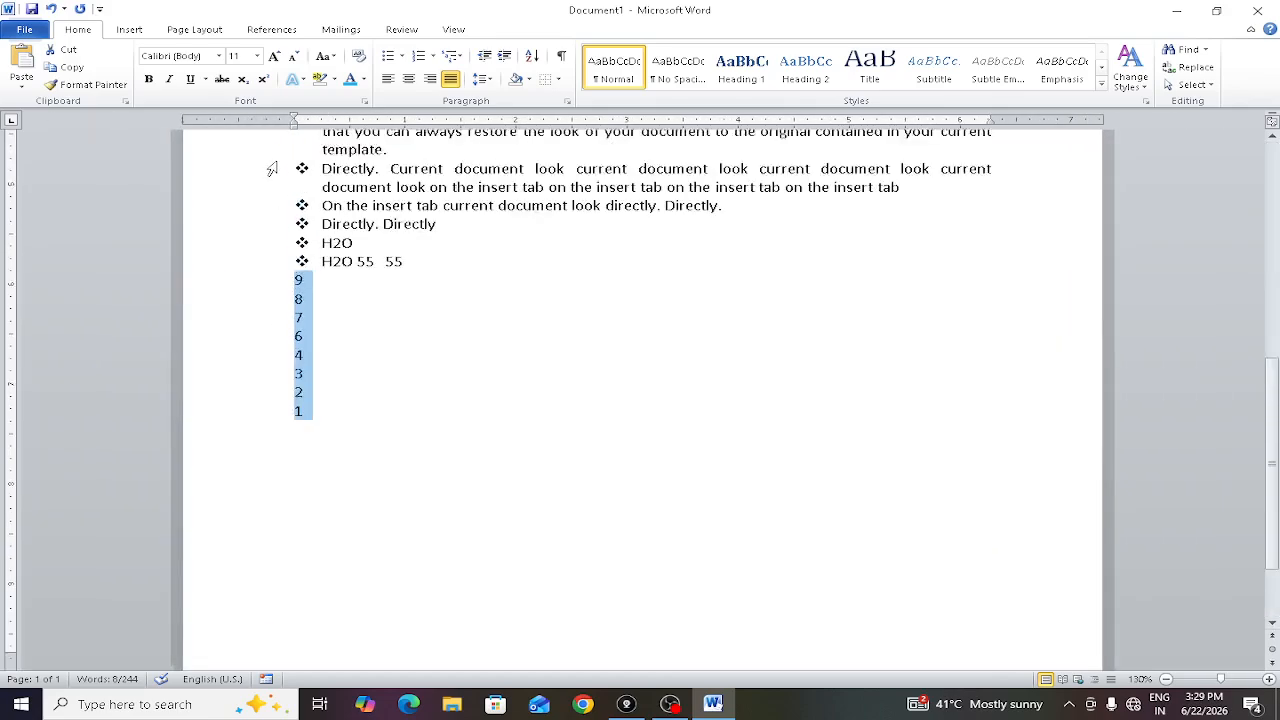
{"action": "scroll", "coordinate": [272, 169], "scroll_direction": "up", "scroll_amount": 1}
{"action": "scroll", "coordinate": [329, 374], "scroll_direction": "up", "scroll_amount": 3, "text": "ctrl"}
{"action": "scroll", "coordinate": [334, 361], "scroll_direction": "up", "scroll_amount": 2}
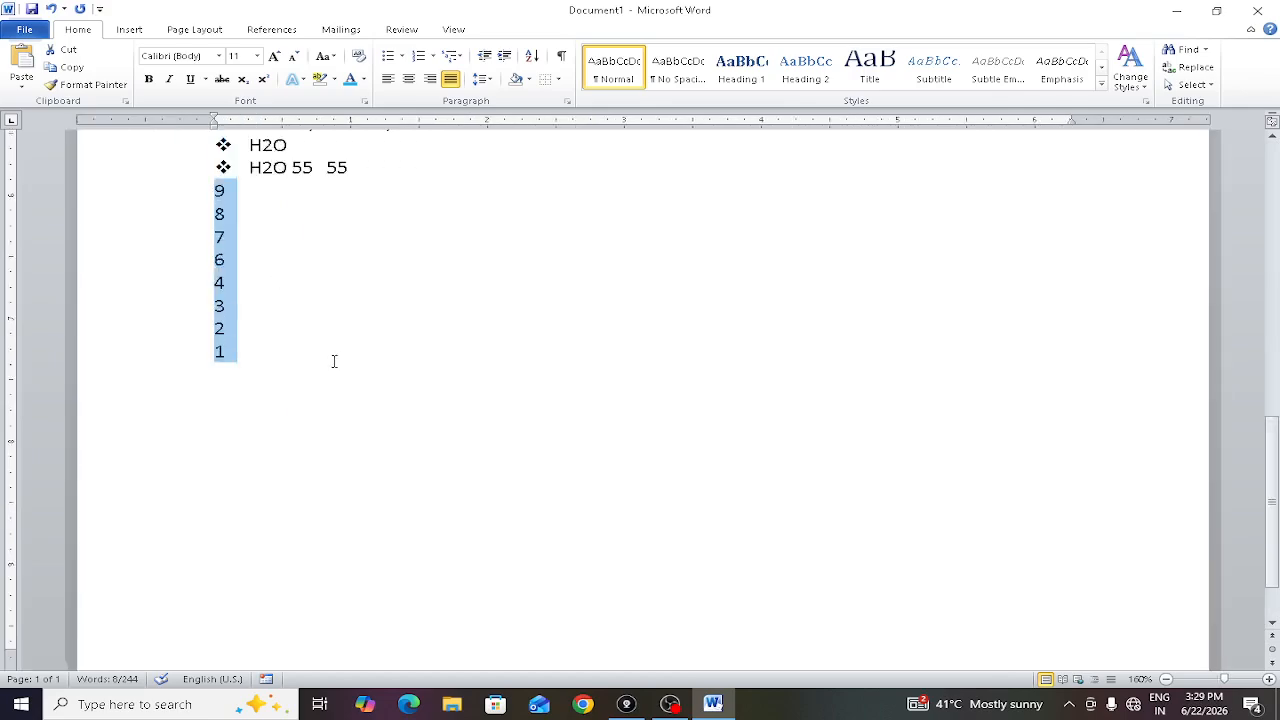
{"action": "scroll", "coordinate": [334, 361], "scroll_direction": "up", "scroll_amount": 2}
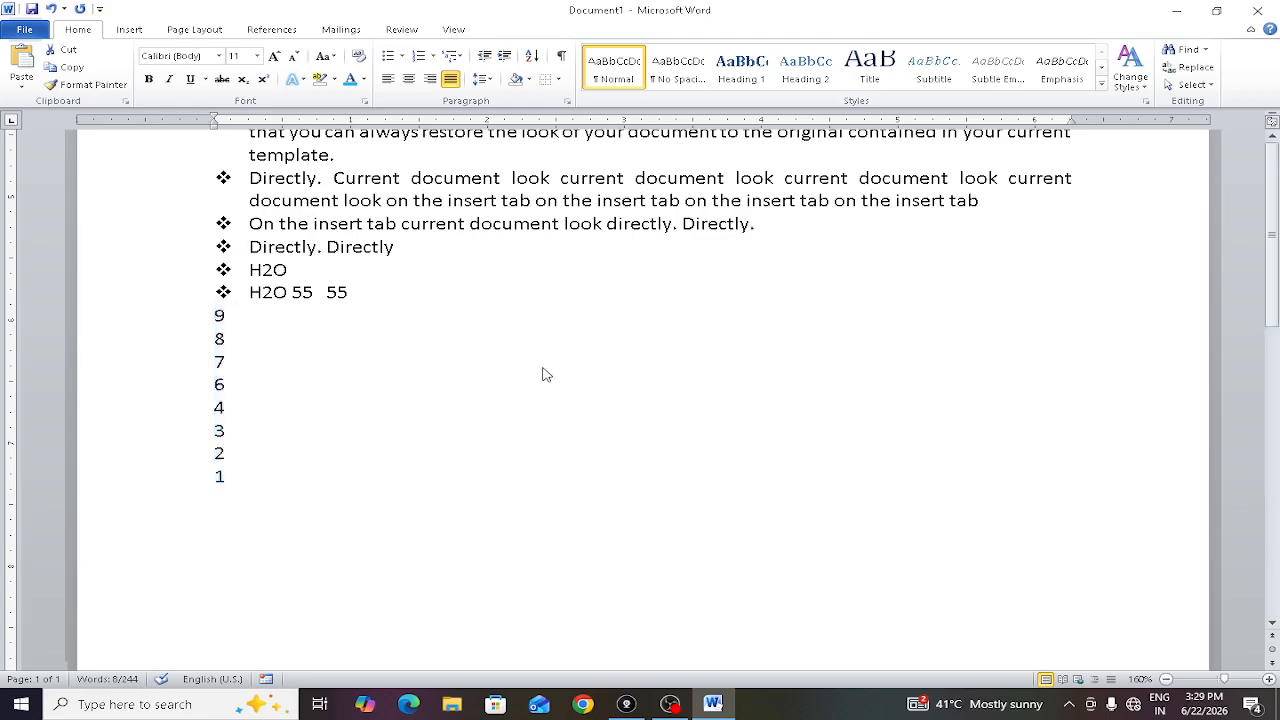
{"action": "scroll", "coordinate": [543, 371], "scroll_direction": "down", "scroll_amount": 6, "text": "ctrl"}
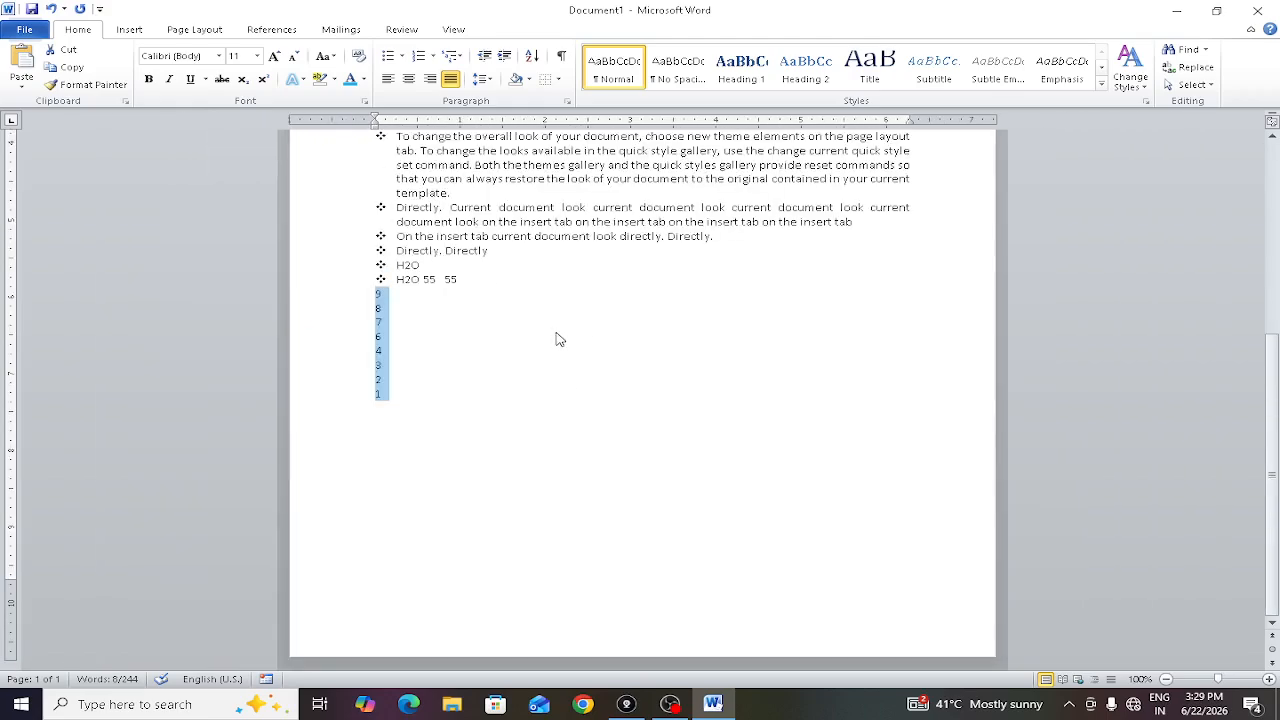
{"action": "left_click", "coordinate": [617, 337]}
{"action": "scroll", "coordinate": [623, 340], "scroll_direction": "up", "scroll_amount": 4}
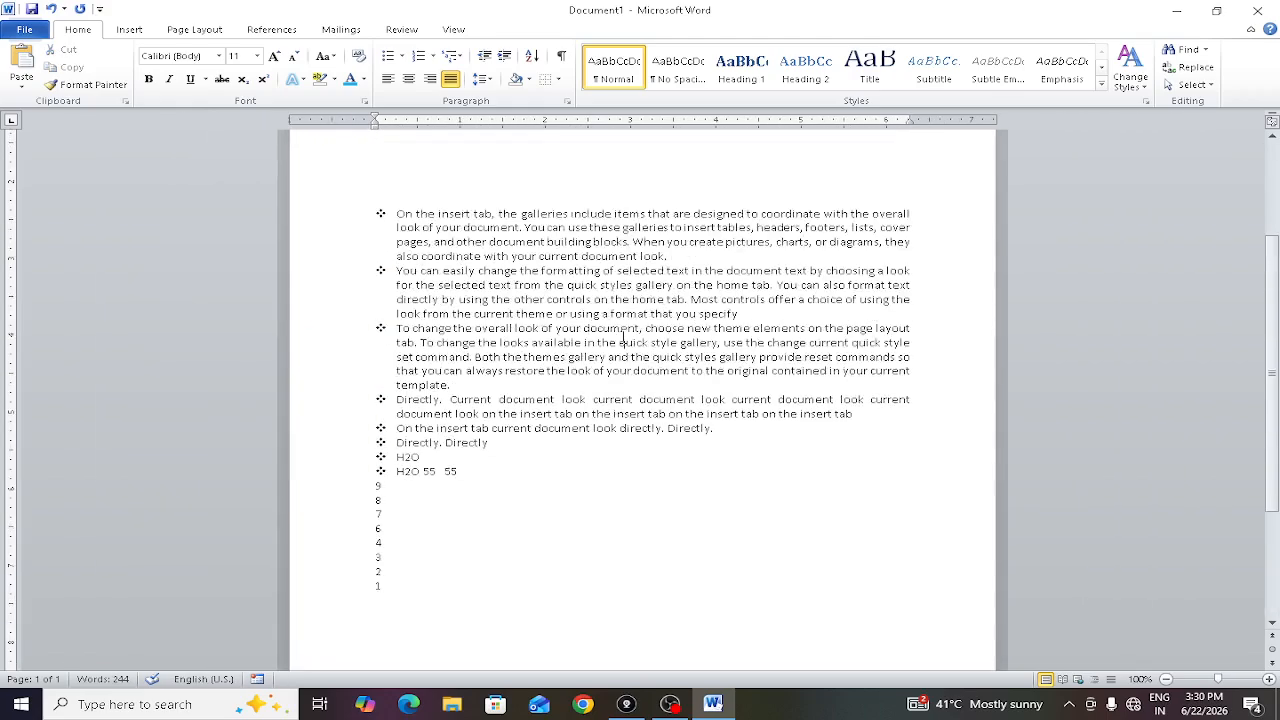
{"action": "scroll", "coordinate": [623, 340], "scroll_direction": "up", "scroll_amount": 1}
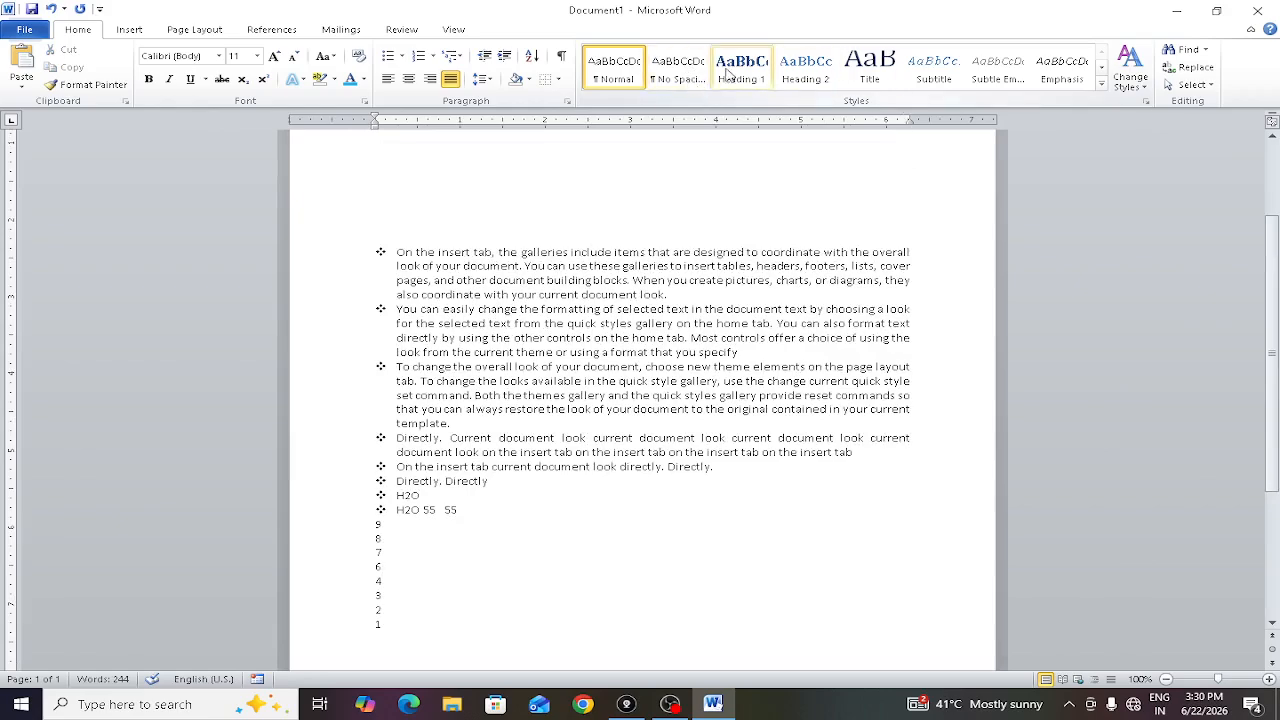
- Apply the Intense Emphasis style to the word "document" in the first bulleted paragraph, and the Heading 2 style to that paragraph
{"action": "left_click", "coordinate": [1102, 87]}
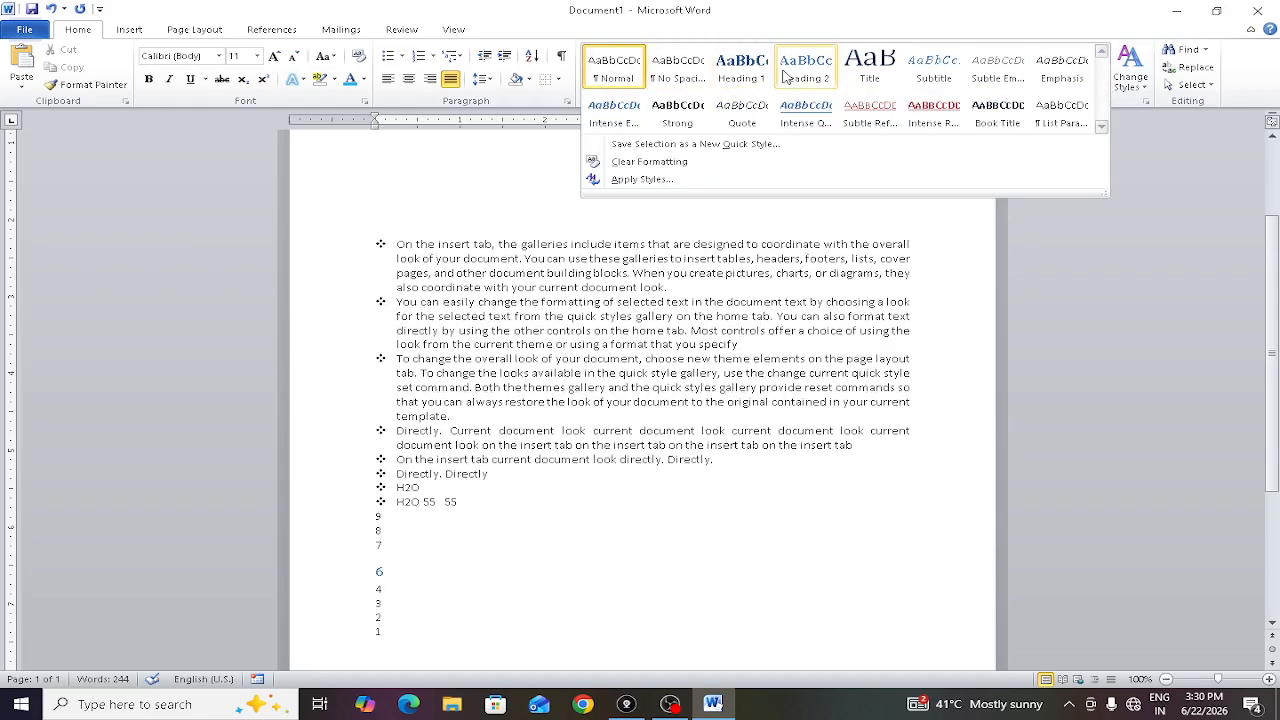
{"action": "left_click", "coordinate": [532, 276]}
{"action": "left_click", "coordinate": [669, 230]}
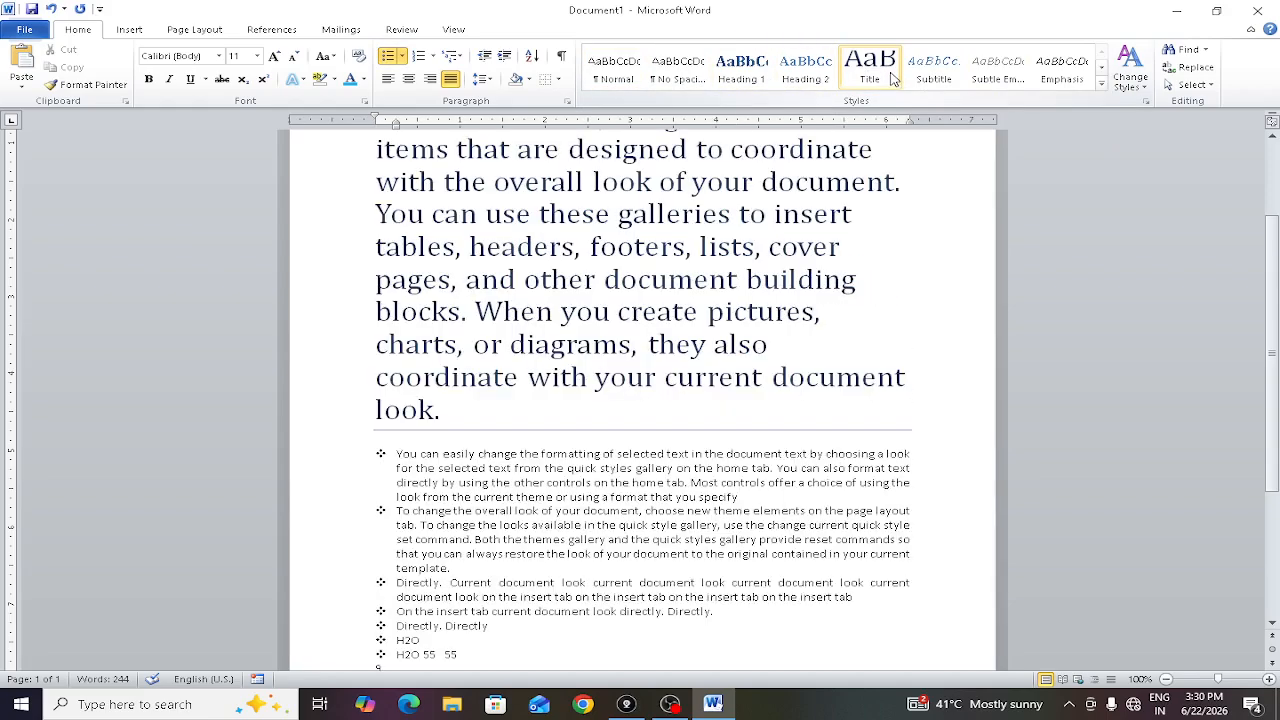
{"action": "left_click", "coordinate": [1100, 84]}
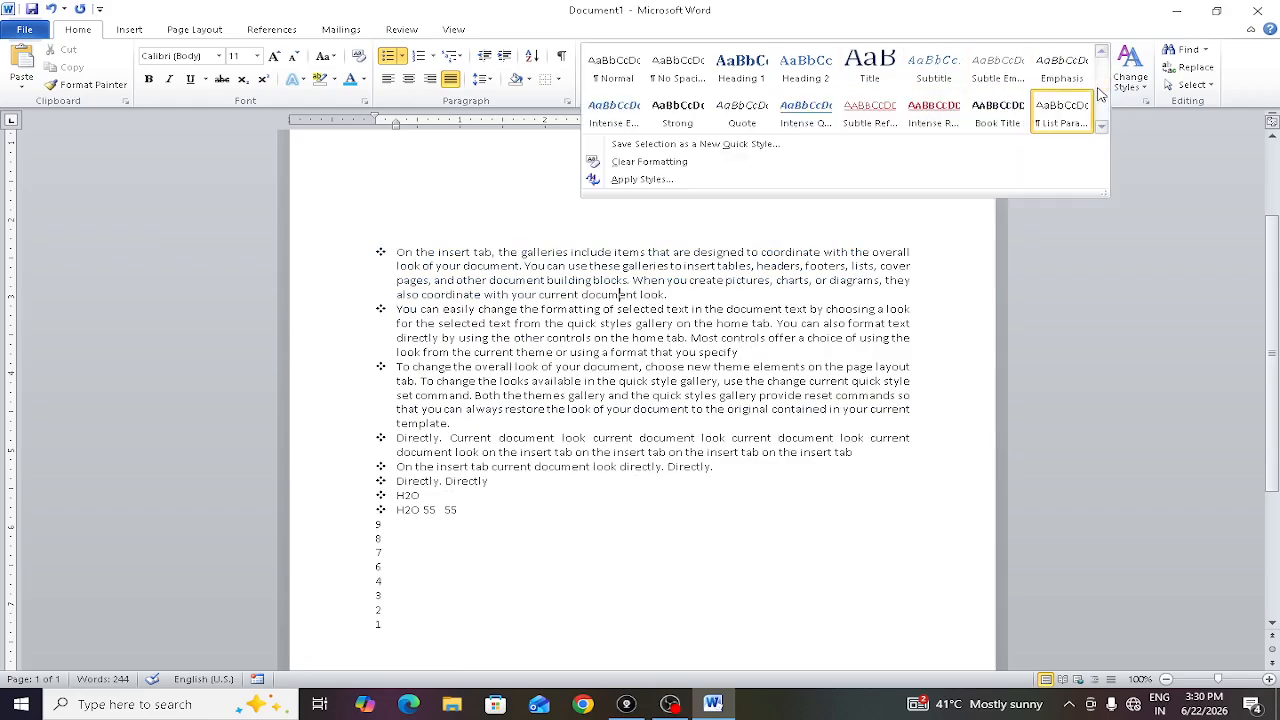
{"action": "left_click", "coordinate": [645, 112]}
{"action": "left_click", "coordinate": [1100, 88]}
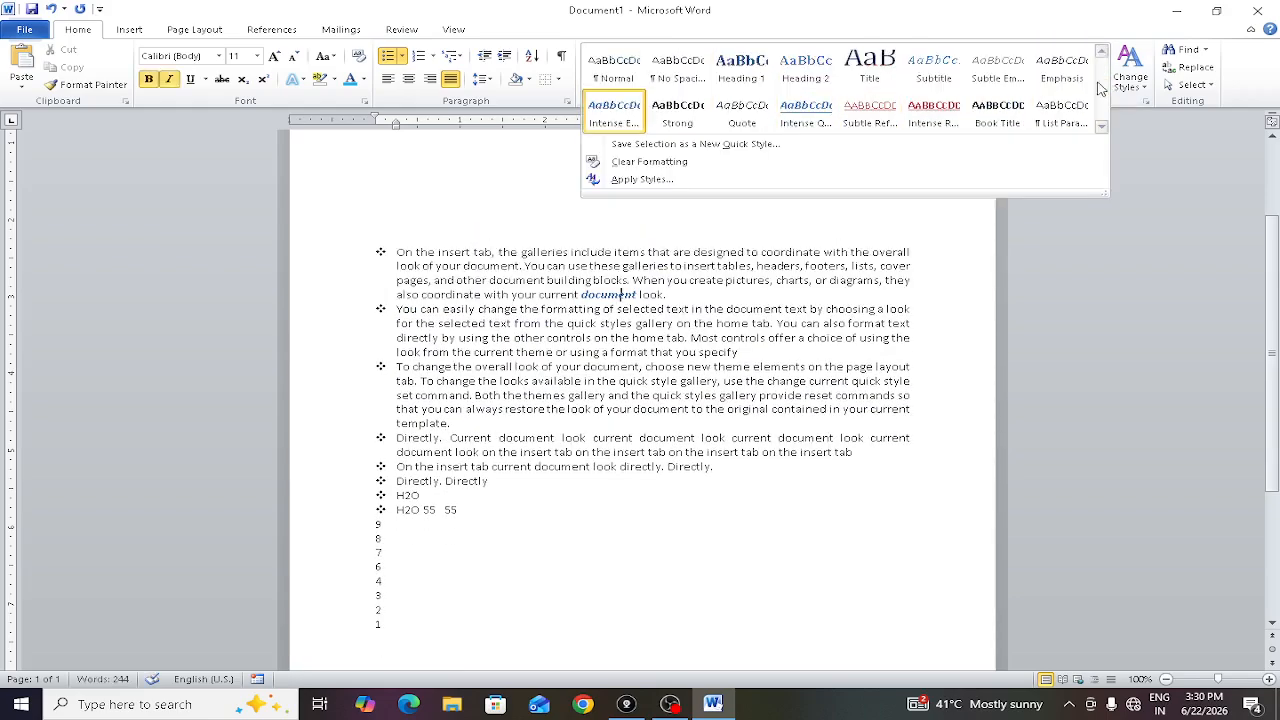
{"action": "left_click", "coordinate": [805, 68]}
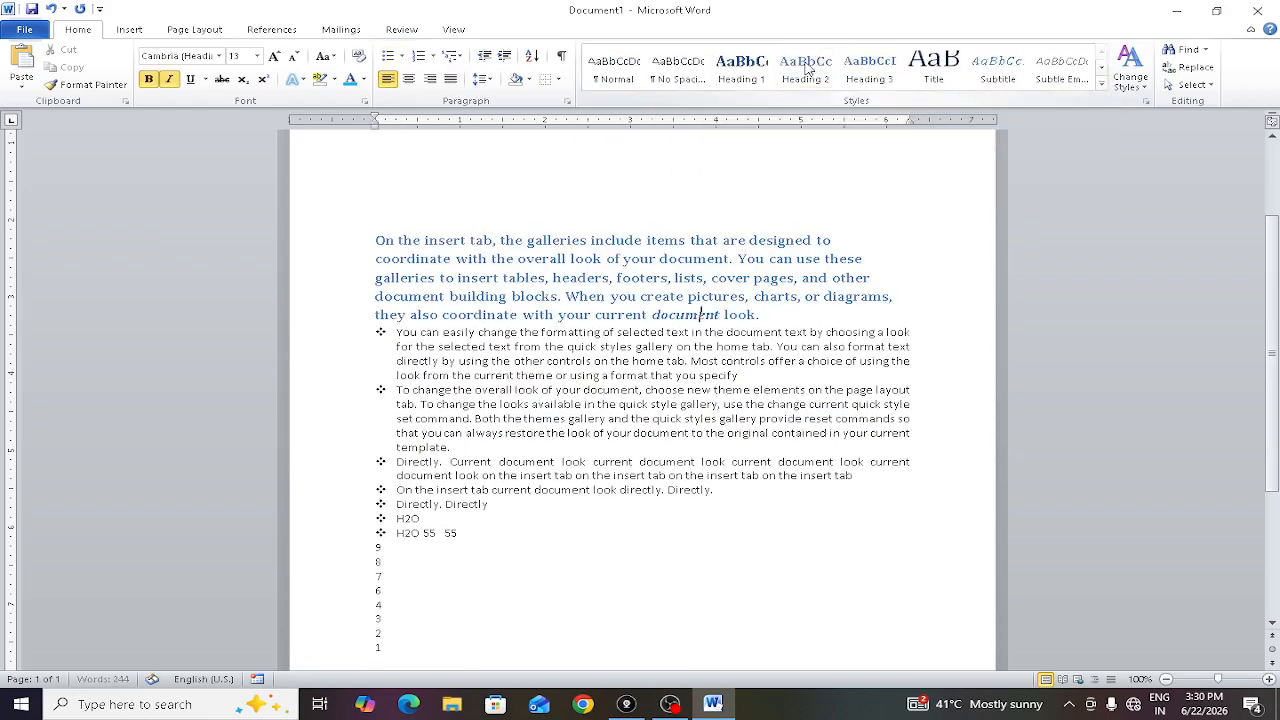
- Clear the first paragraph's formatting and apply the Subtitle style to it
{"action": "left_click", "coordinate": [1101, 84]}
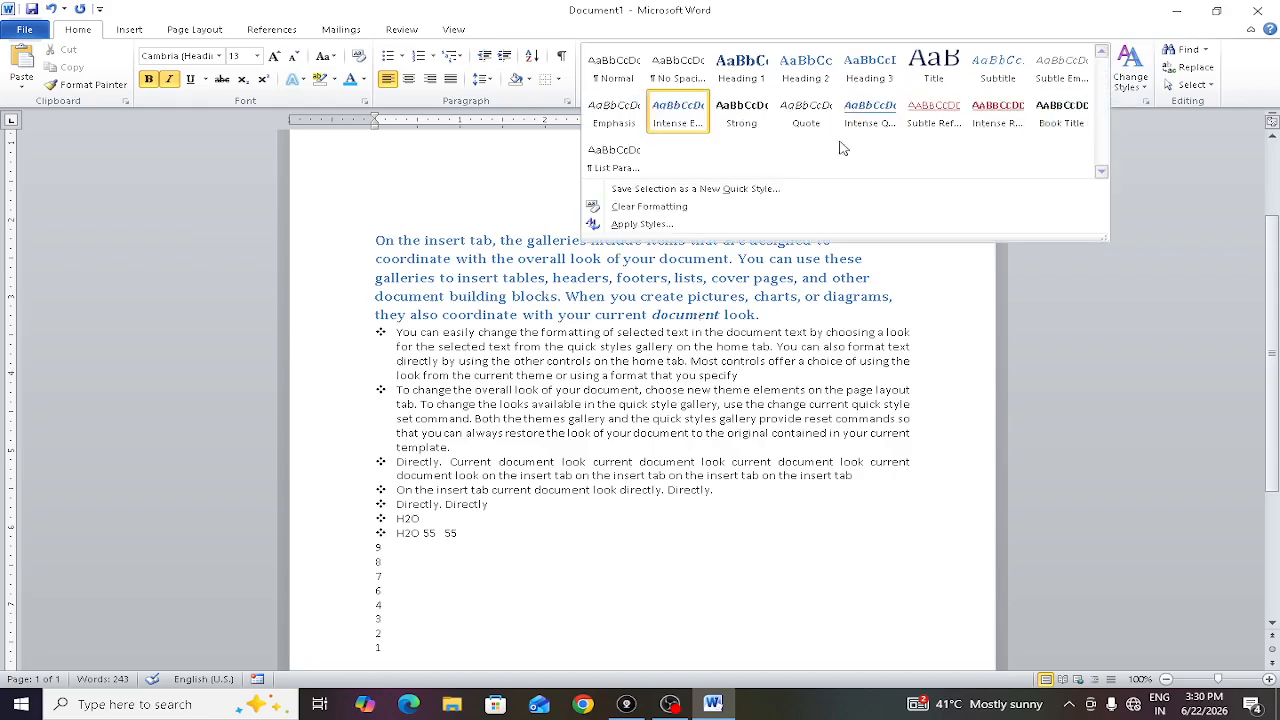
{"action": "left_click", "coordinate": [681, 207]}
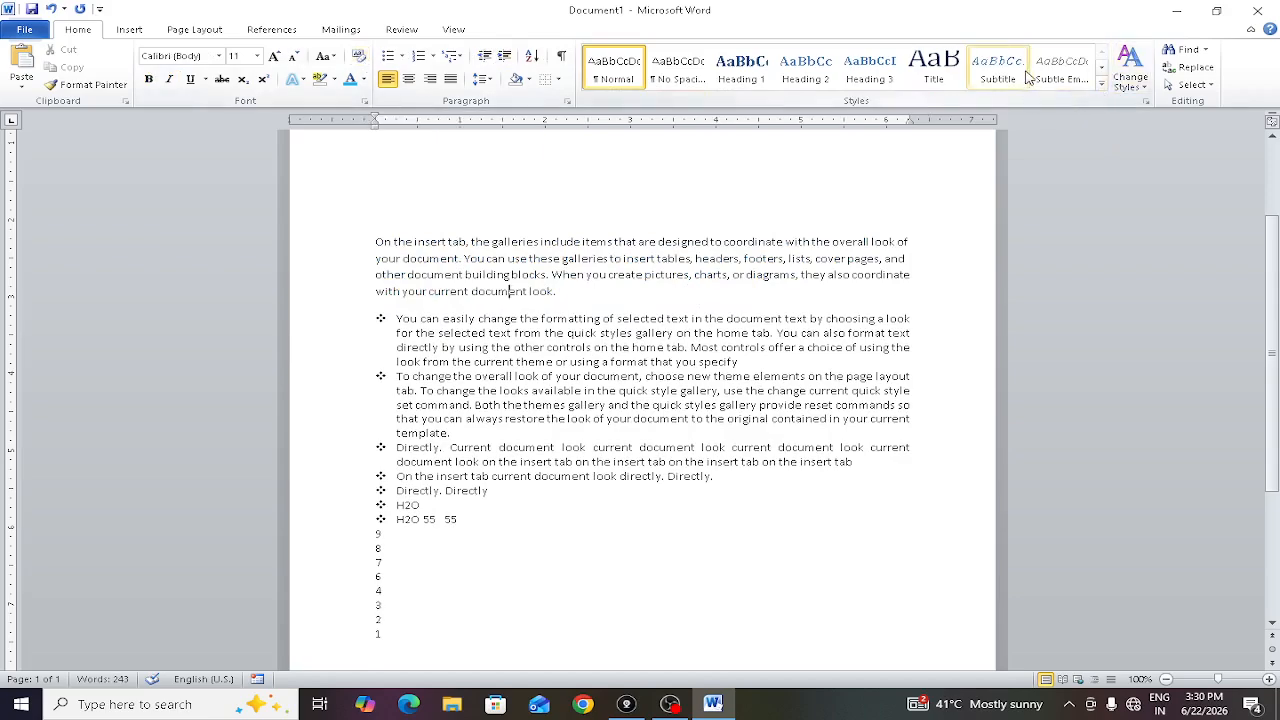
{"action": "left_click", "coordinate": [995, 68]}
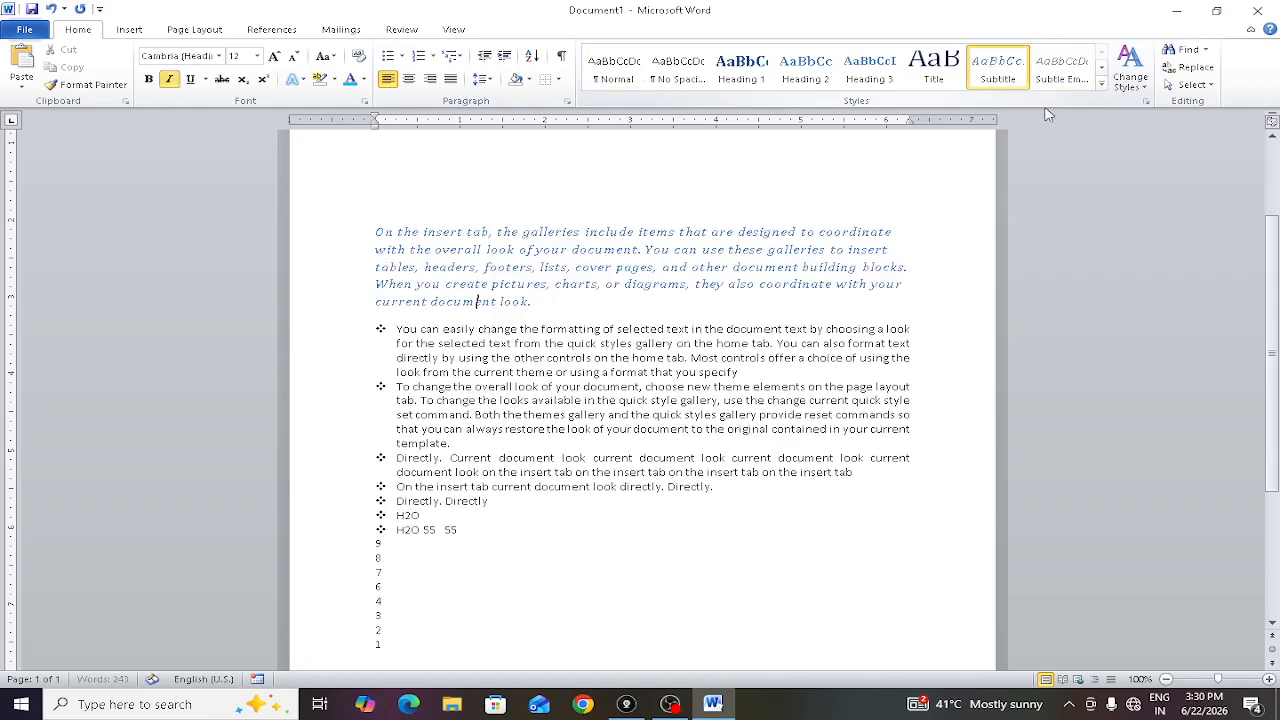
- Preview the available style sets on the document and set the current styles as the default
{"action": "left_click", "coordinate": [1126, 88]}
{"action": "mouse_move", "coordinate": [1135, 104]}
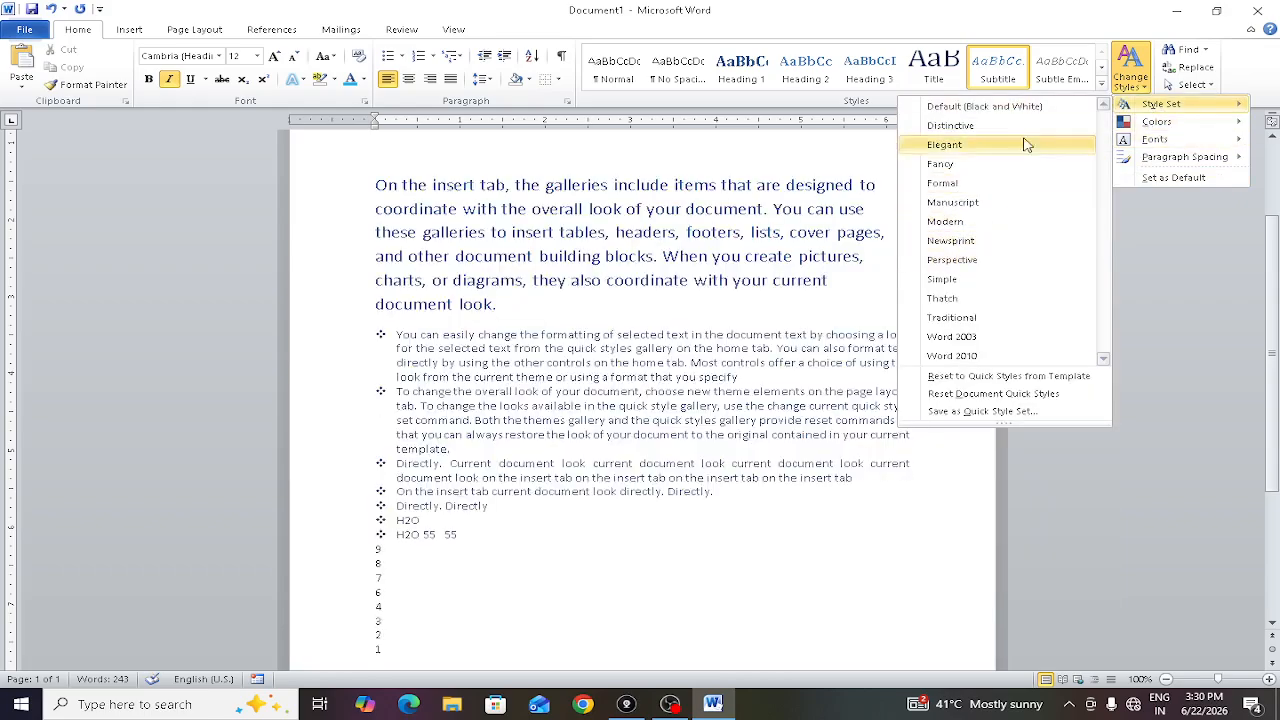
{"action": "mouse_move", "coordinate": [1162, 160]}
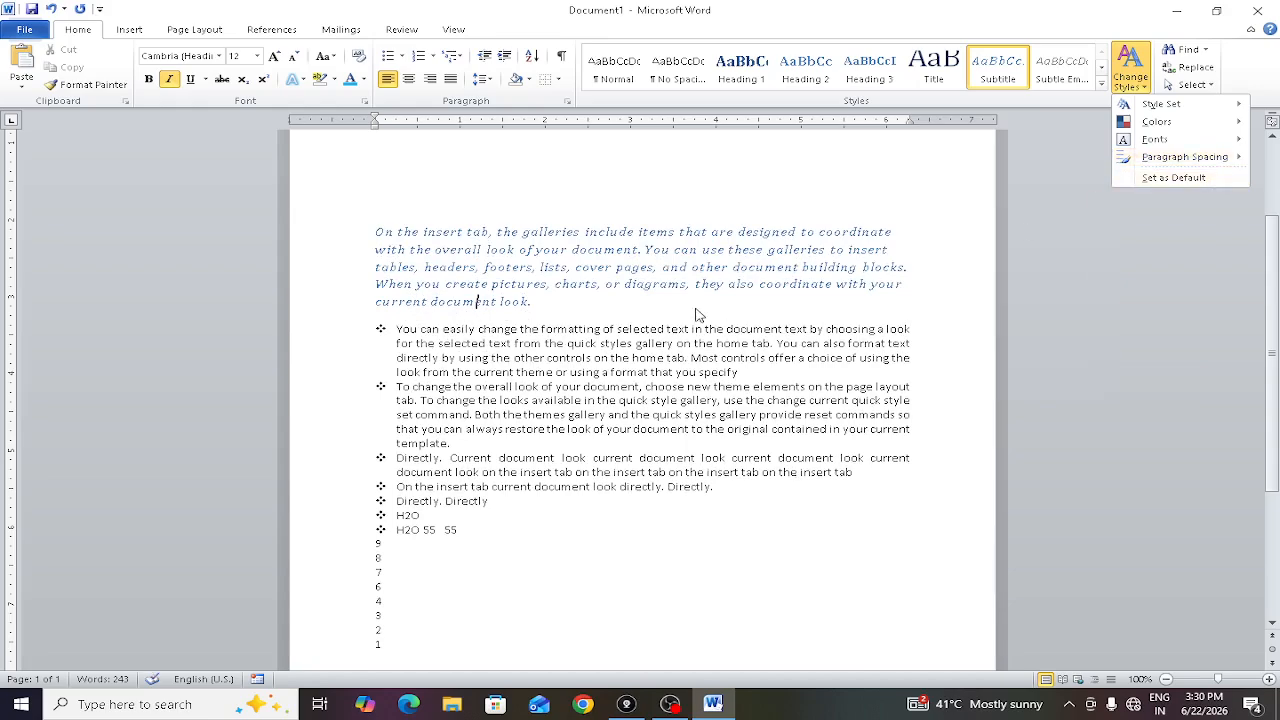
{"action": "left_click", "coordinate": [1174, 178]}
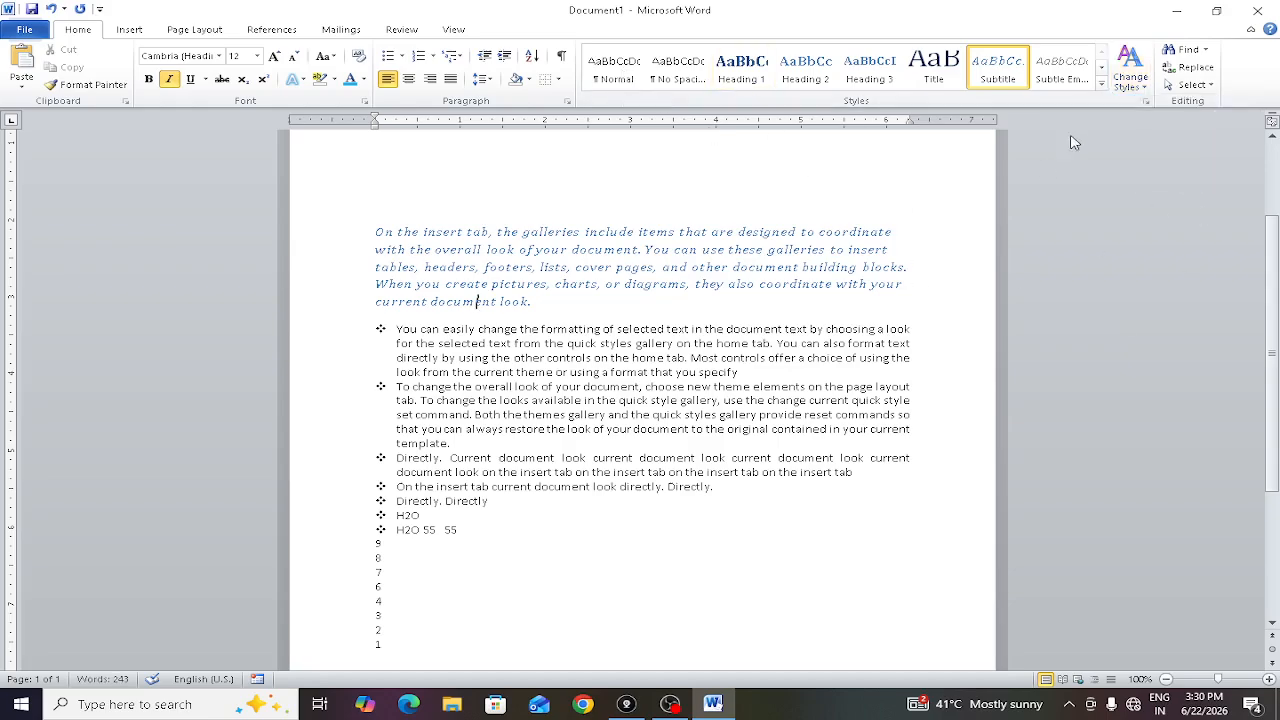
- Search the document for "the" and close the search results
{"action": "left_click", "coordinate": [1206, 50]}
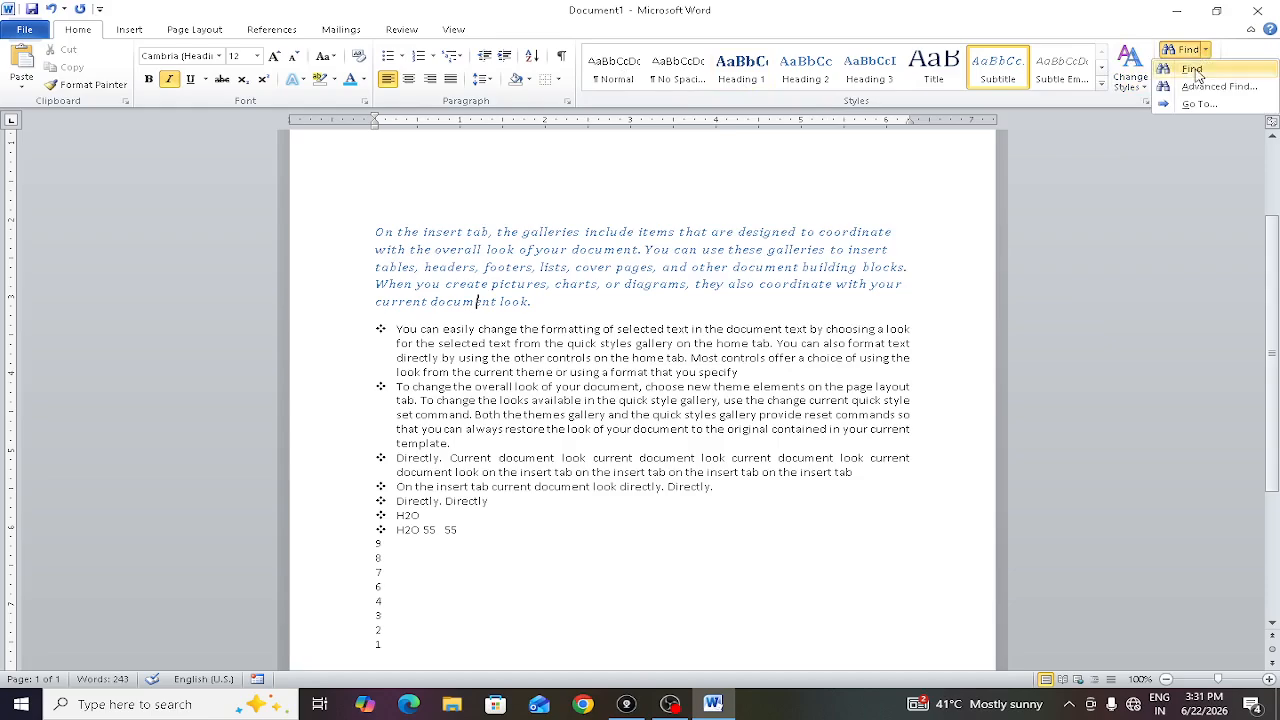
{"action": "left_click", "coordinate": [1198, 68]}
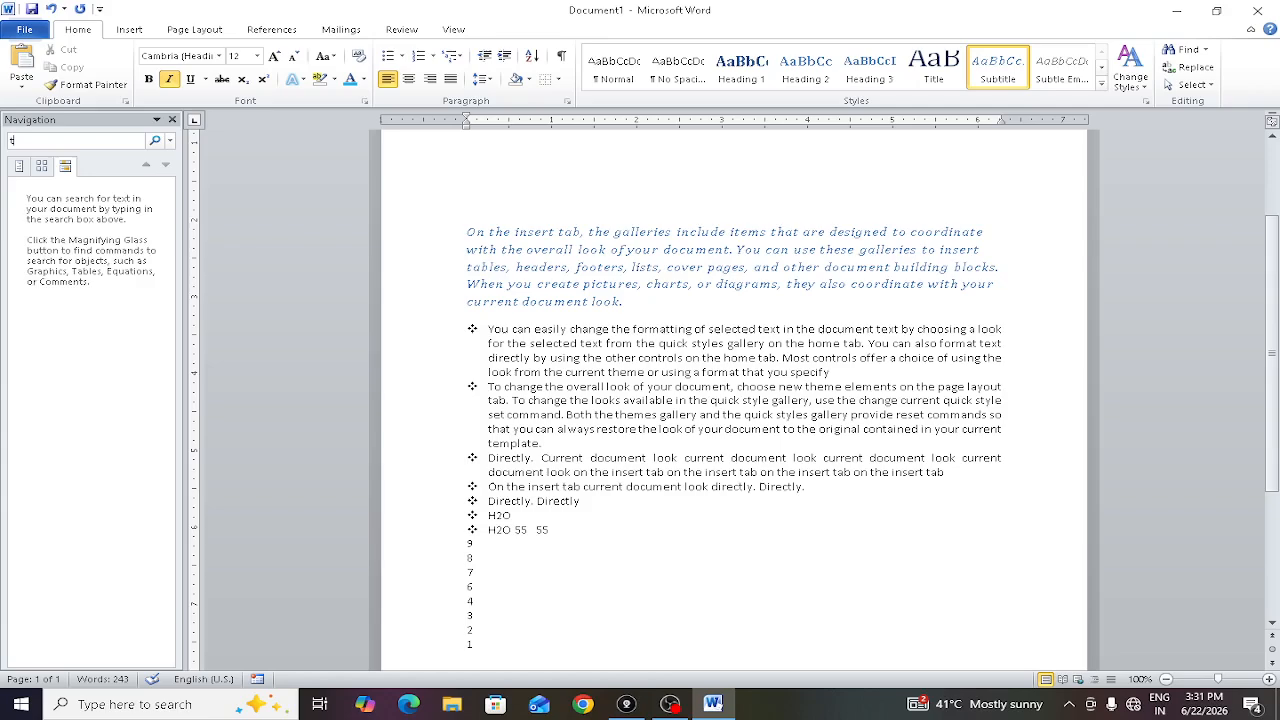
{"action": "type", "text": "he"}
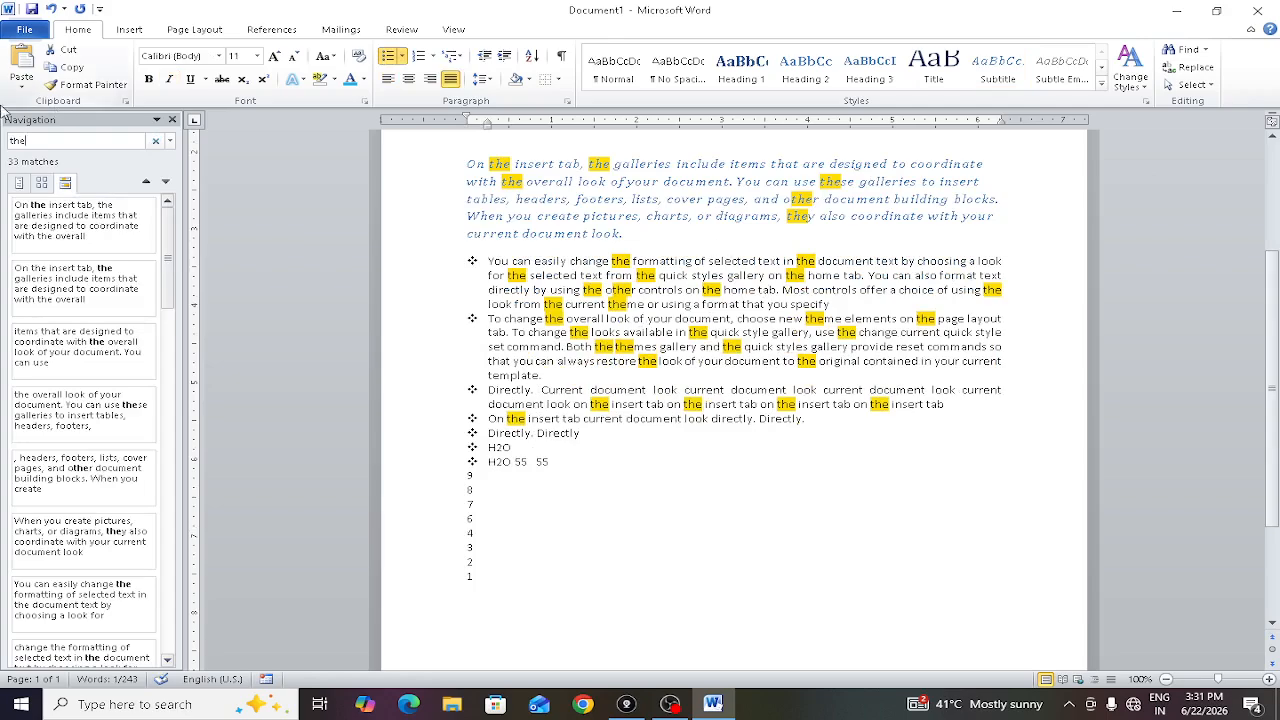
{"action": "left_click", "coordinate": [172, 120]}
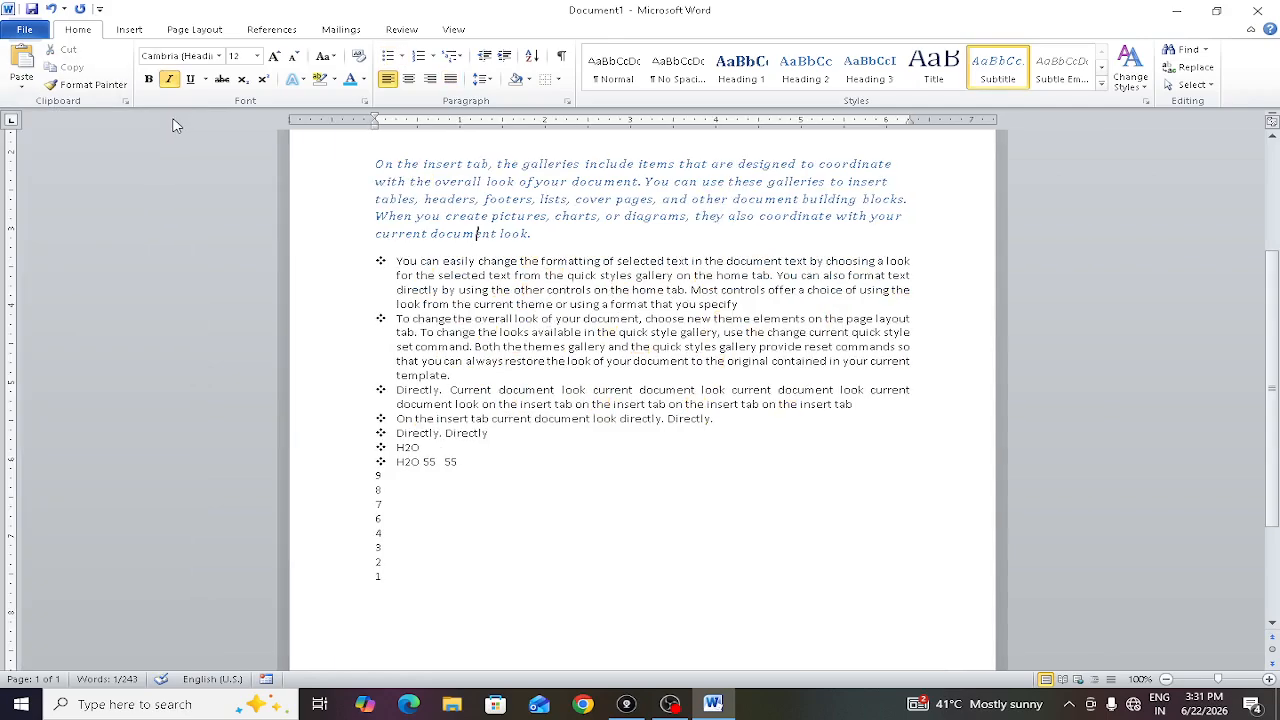
- Use Advanced Find to go through the occurrences of "the" one by one, keeping the dialog clear of the matched text
{"action": "left_click", "coordinate": [1205, 50]}
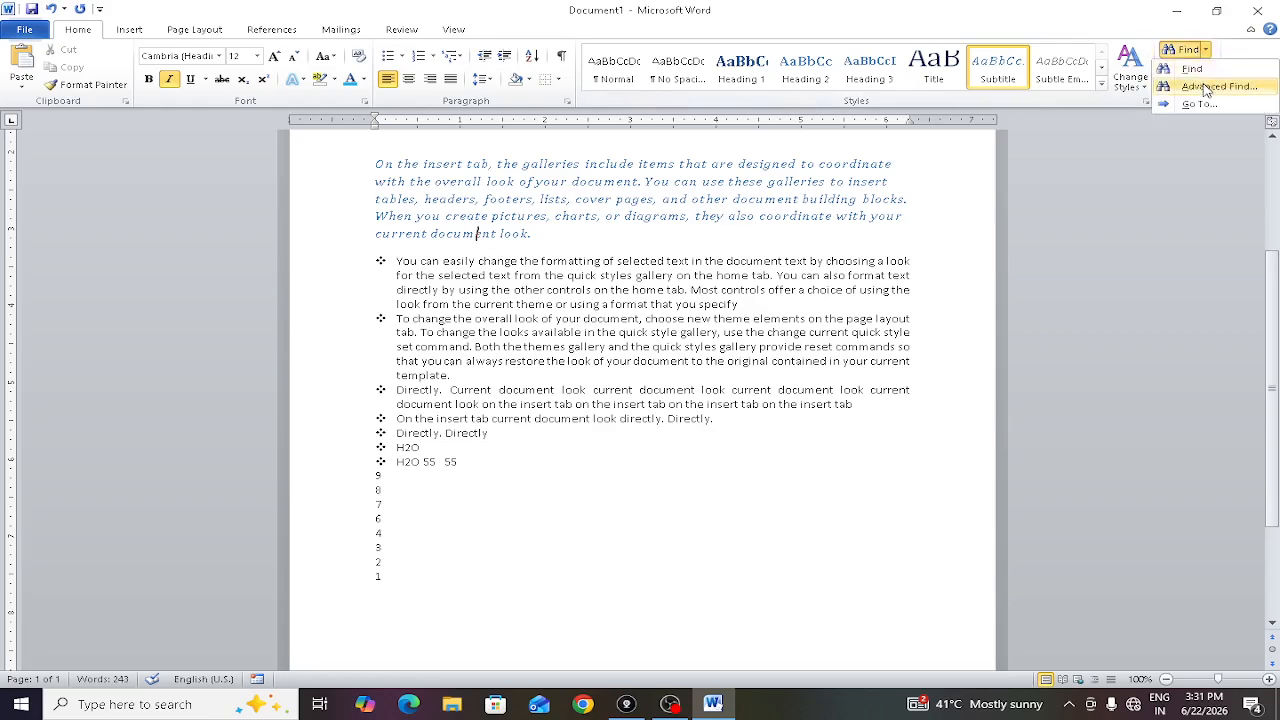
{"action": "left_click", "coordinate": [1207, 88]}
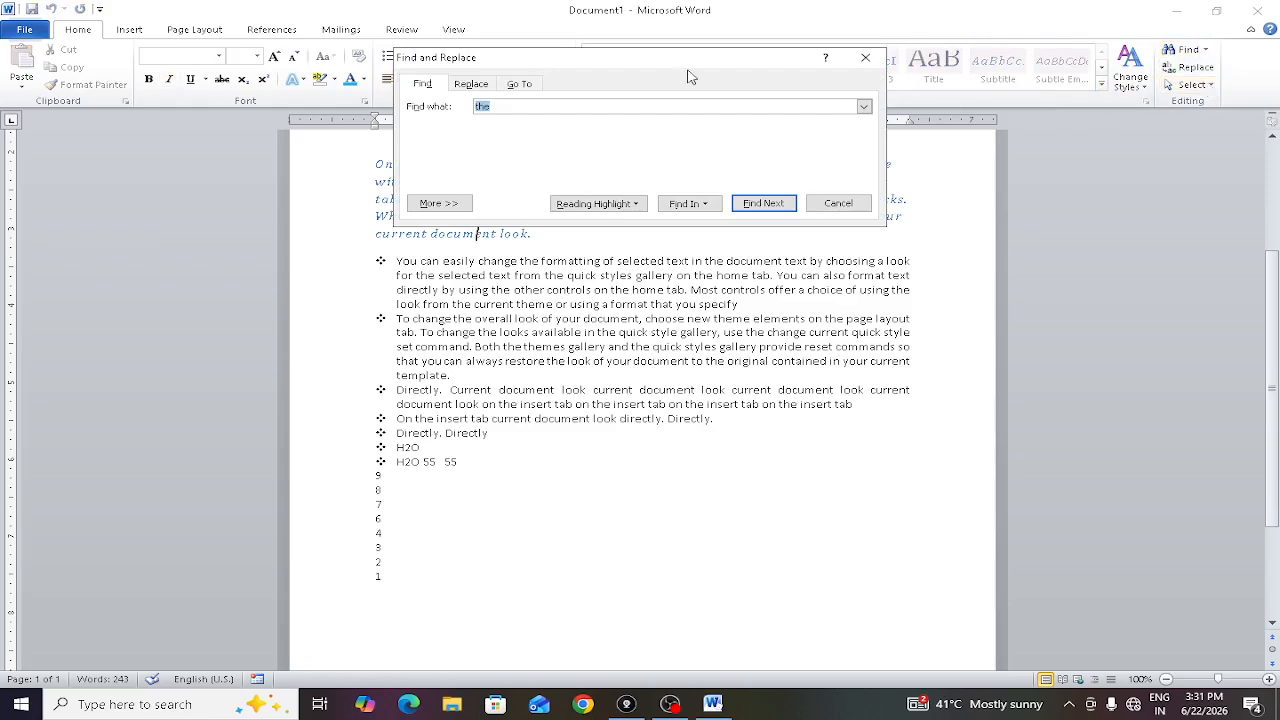
{"action": "left_click_drag", "start_coordinate": [716, 57], "coordinate": [452, 315]}
{"action": "left_click", "coordinate": [497, 464]}
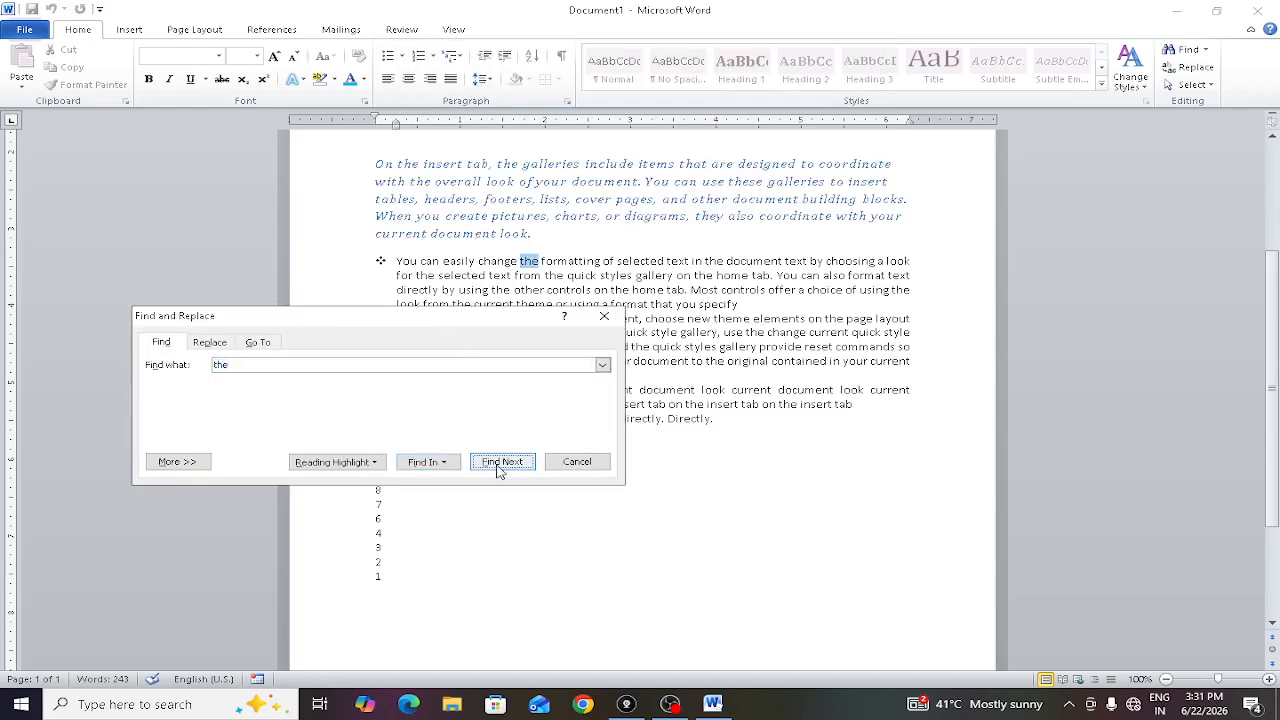
{"action": "left_click", "coordinate": [497, 464]}
{"action": "left_click", "coordinate": [497, 464]}
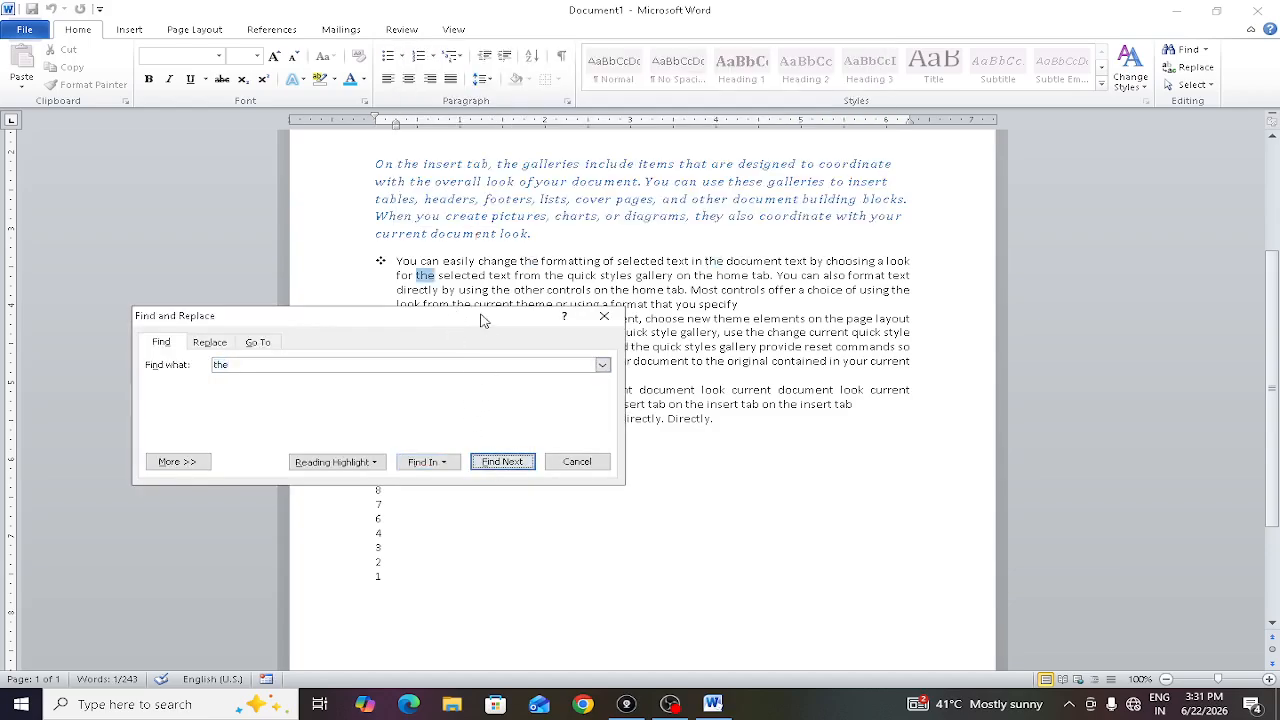
{"action": "left_click_drag", "start_coordinate": [486, 320], "coordinate": [431, 408]}
{"action": "left_click", "coordinate": [466, 551]}
{"action": "left_click", "coordinate": [466, 551]}
{"action": "left_click", "coordinate": [466, 551]}
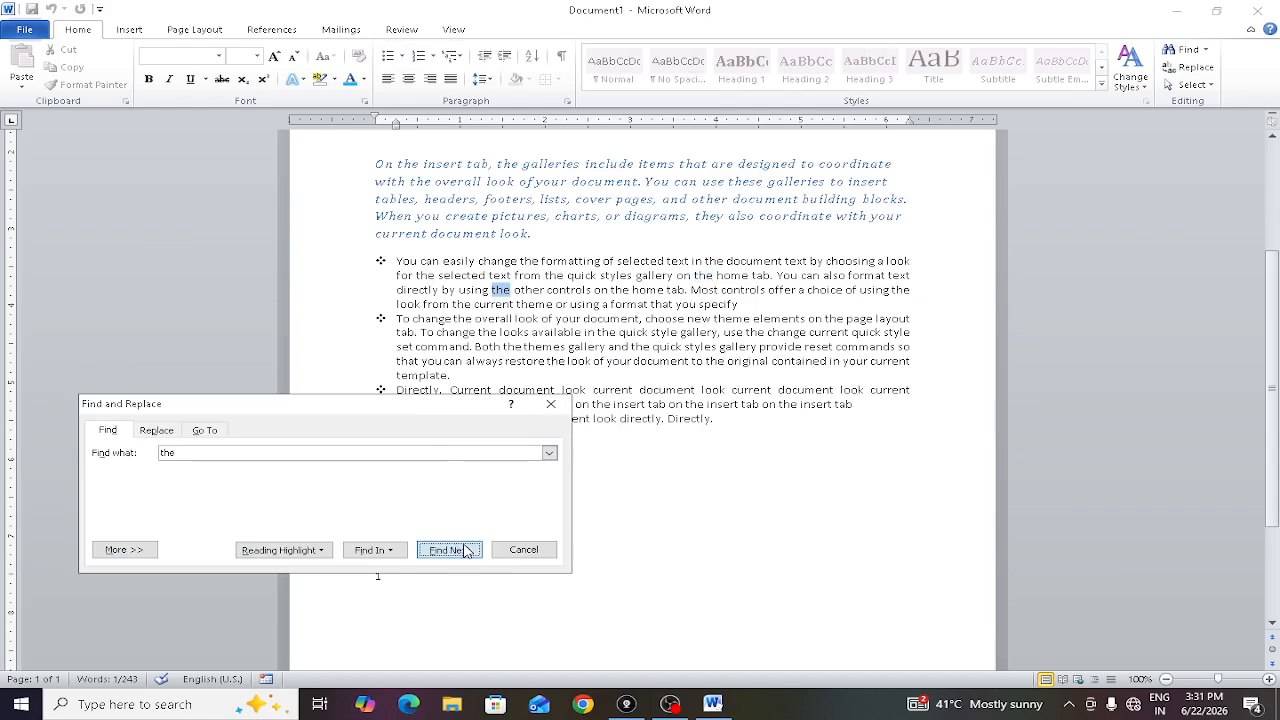
{"action": "left_click", "coordinate": [466, 551]}
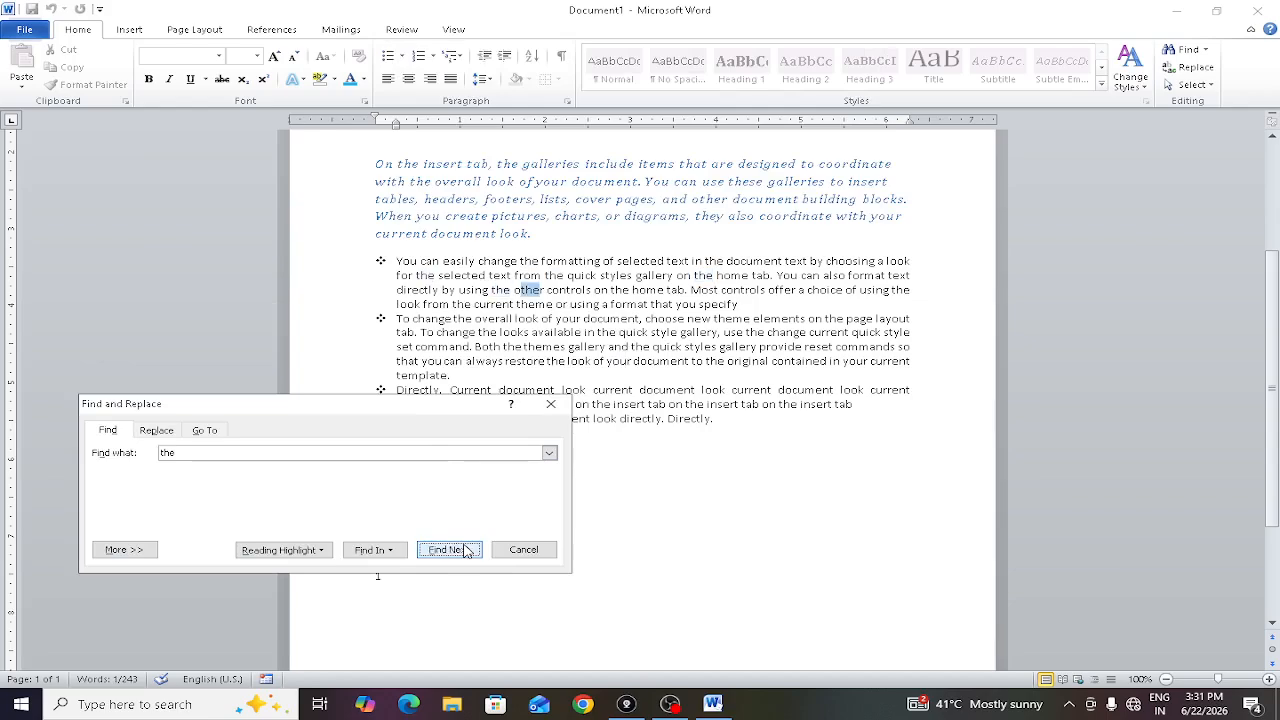
- Apply reading highlight to all occurrences of "the" and clear the highlighting
{"action": "left_click", "coordinate": [311, 551]}
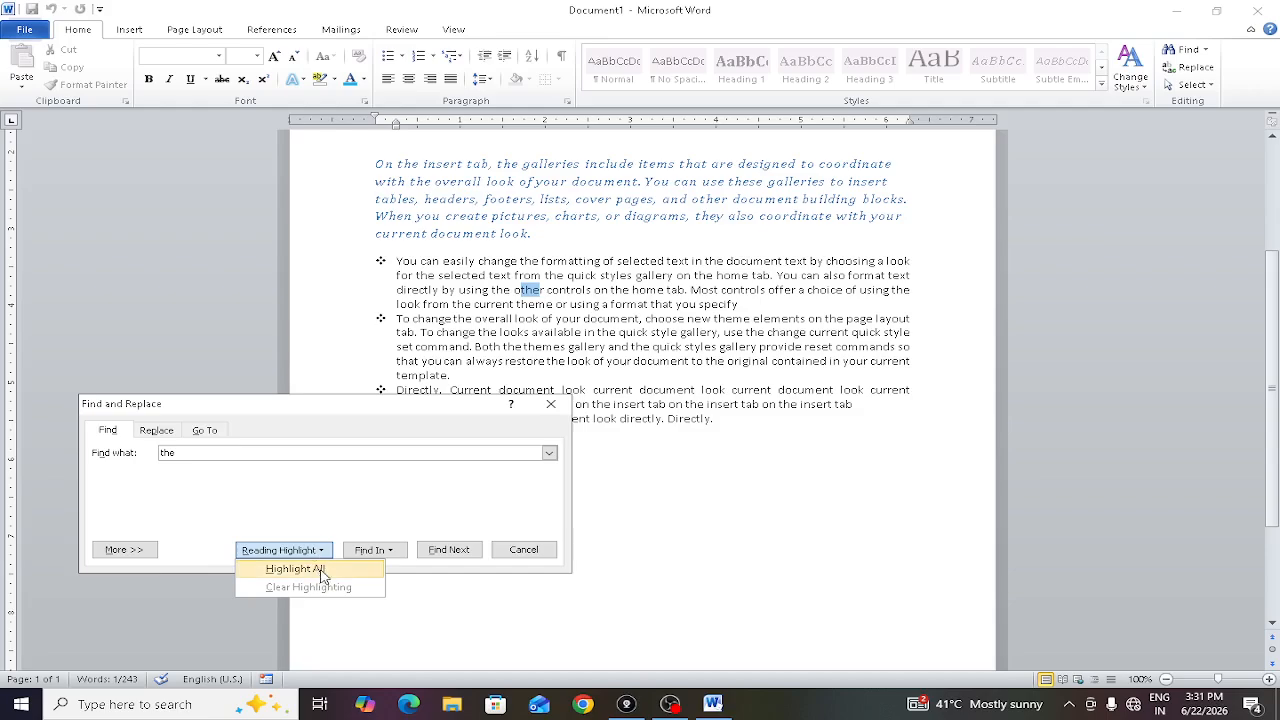
{"action": "left_click", "coordinate": [322, 569]}
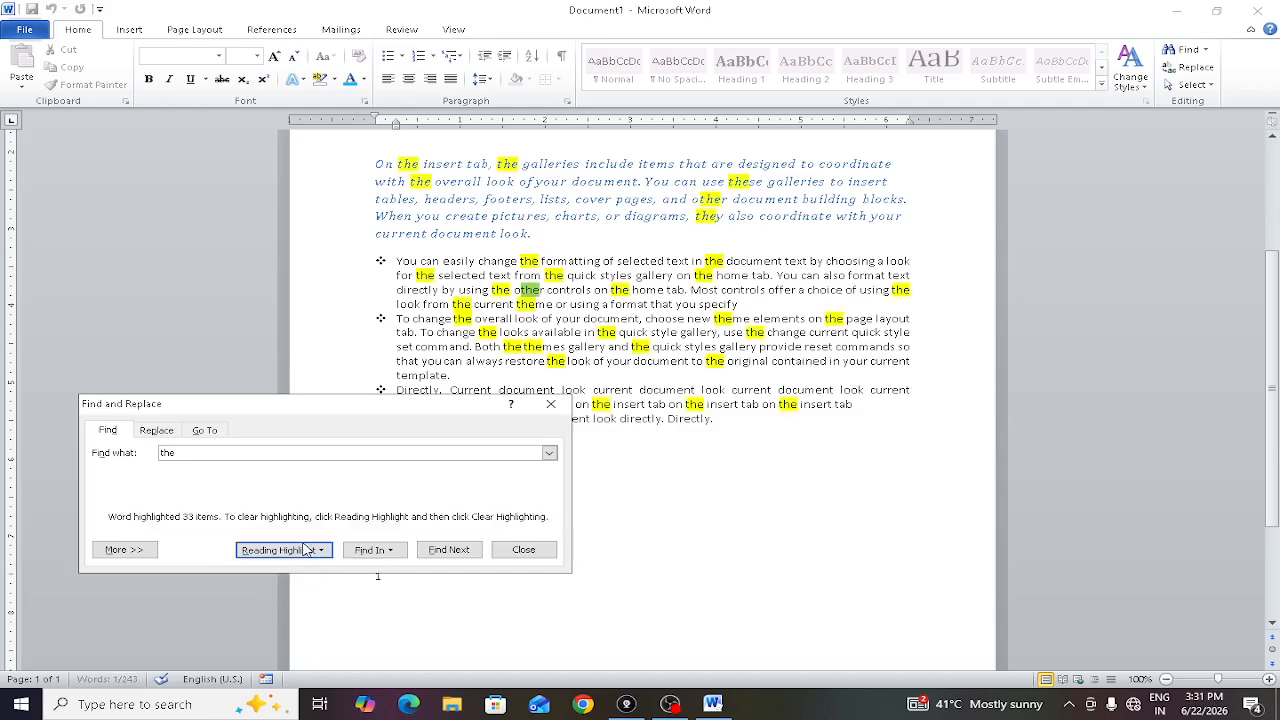
{"action": "left_click", "coordinate": [326, 552]}
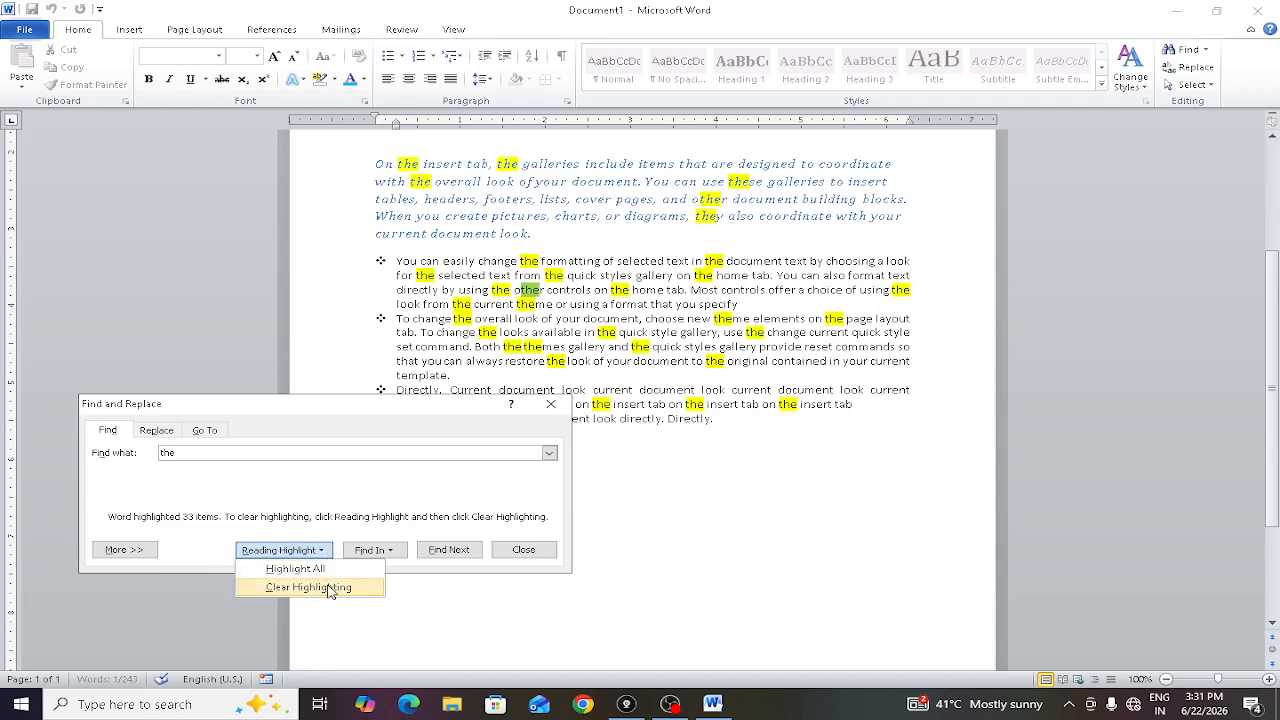
{"action": "left_click", "coordinate": [330, 588]}
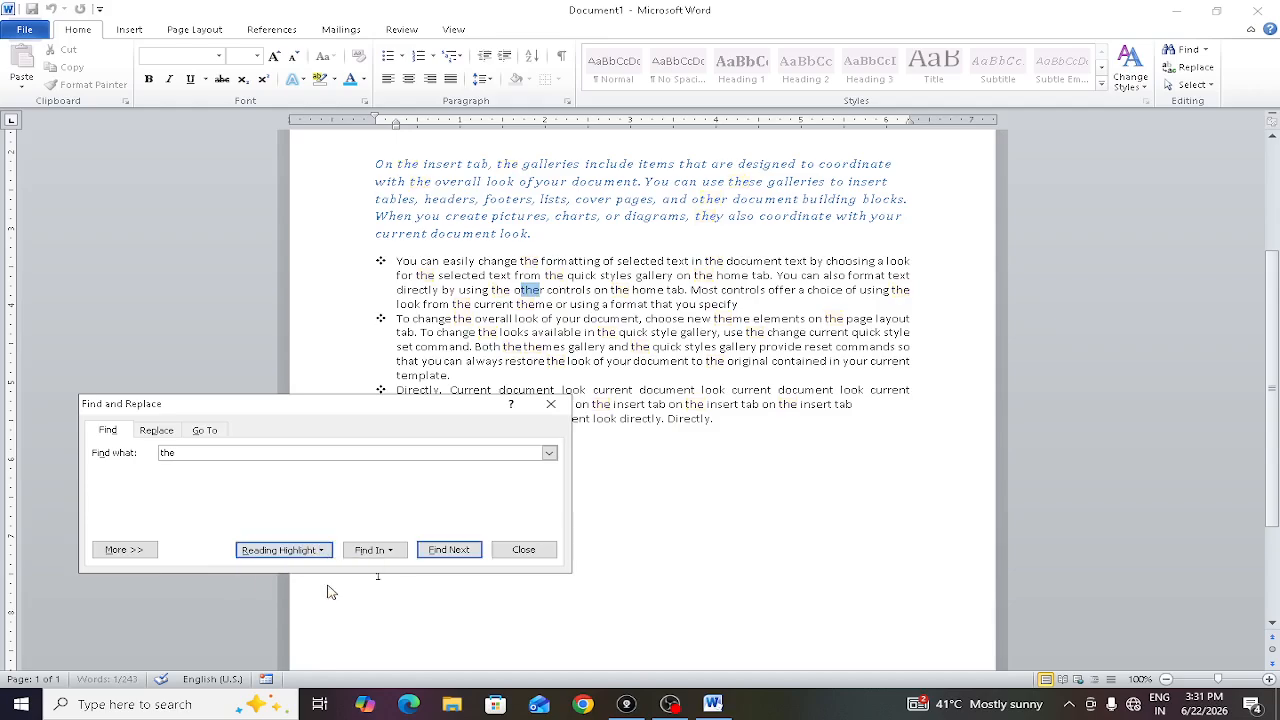
- Find all occurrences of "the" in the main document, and move on through single matches
{"action": "left_click", "coordinate": [380, 553]}
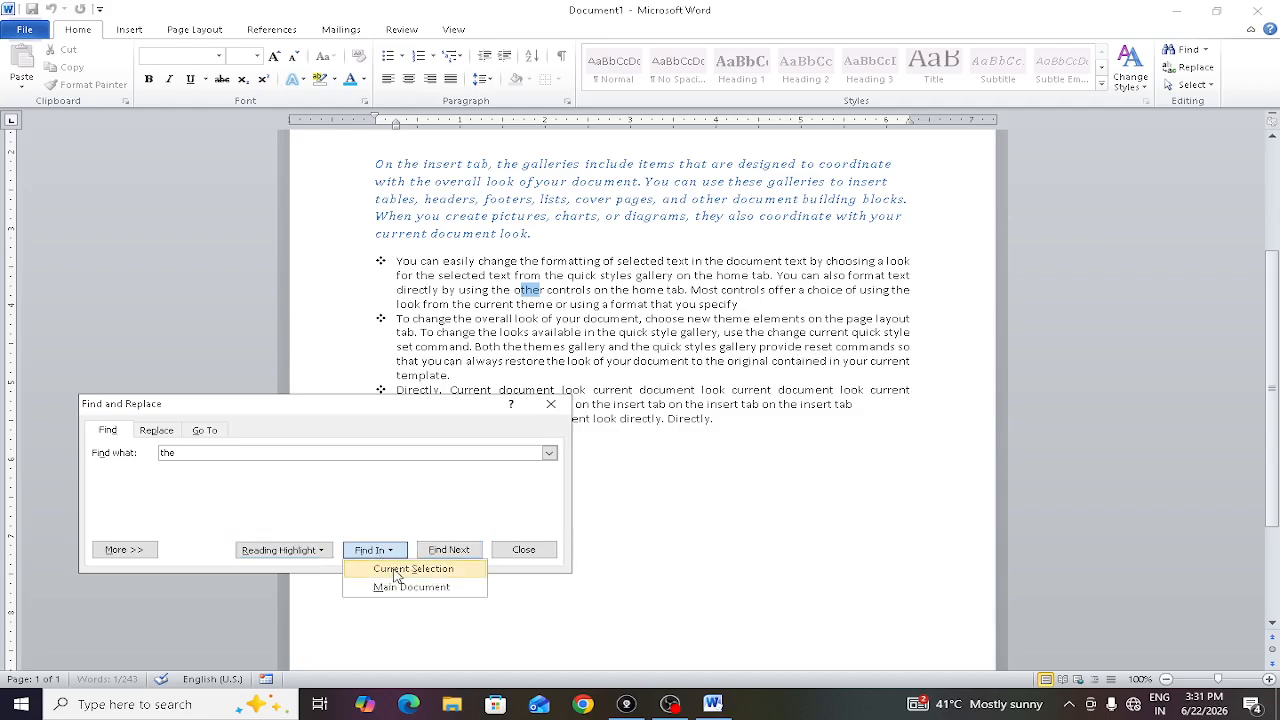
{"action": "left_click", "coordinate": [352, 585]}
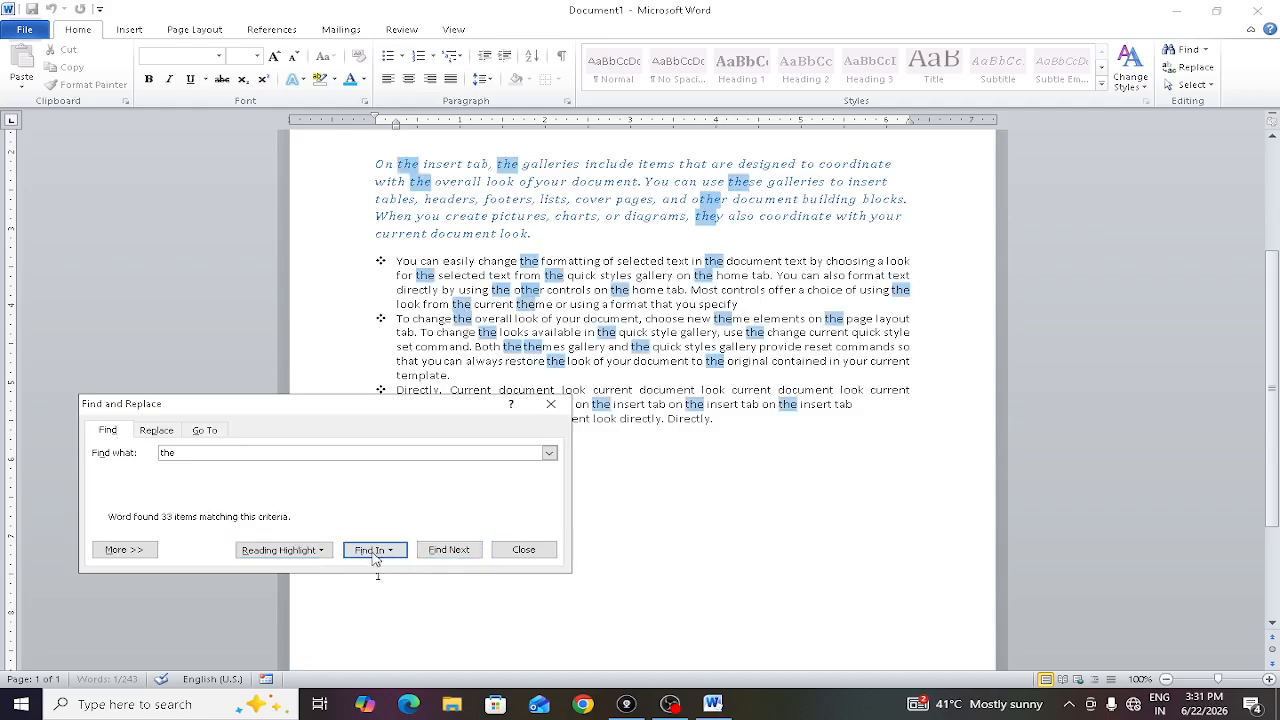
{"action": "left_click", "coordinate": [376, 556]}
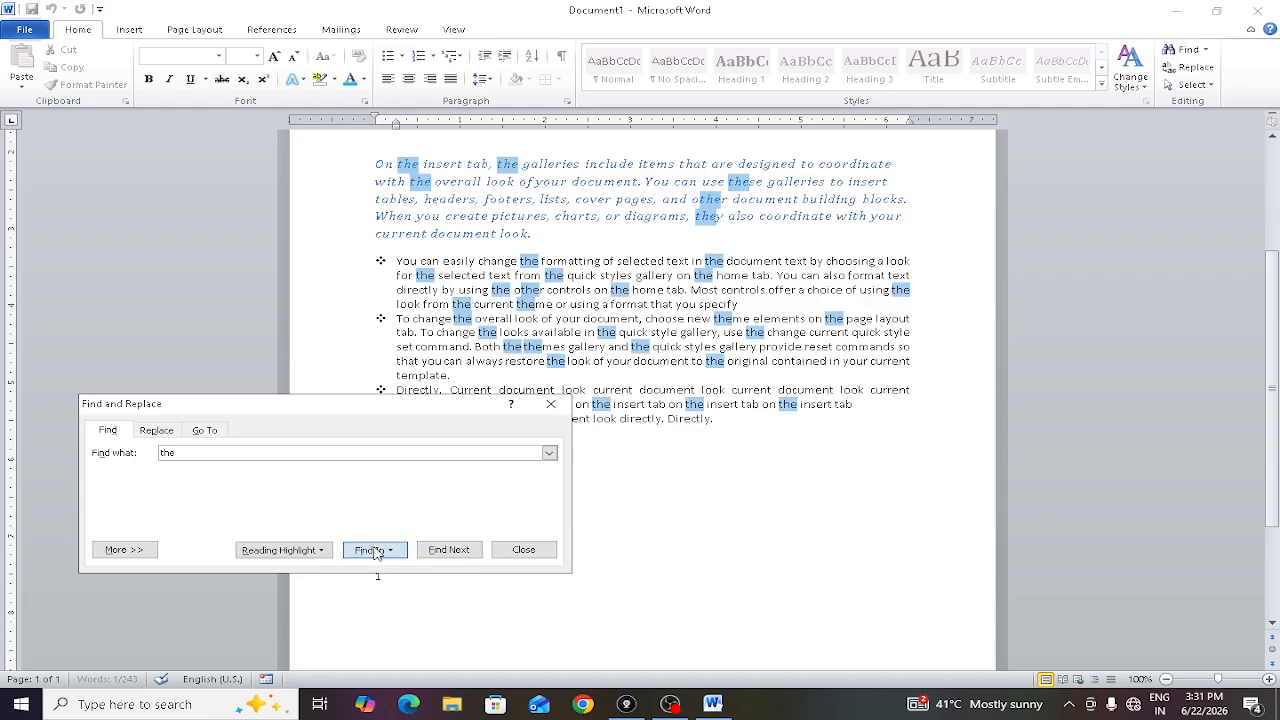
{"action": "left_click", "coordinate": [393, 590]}
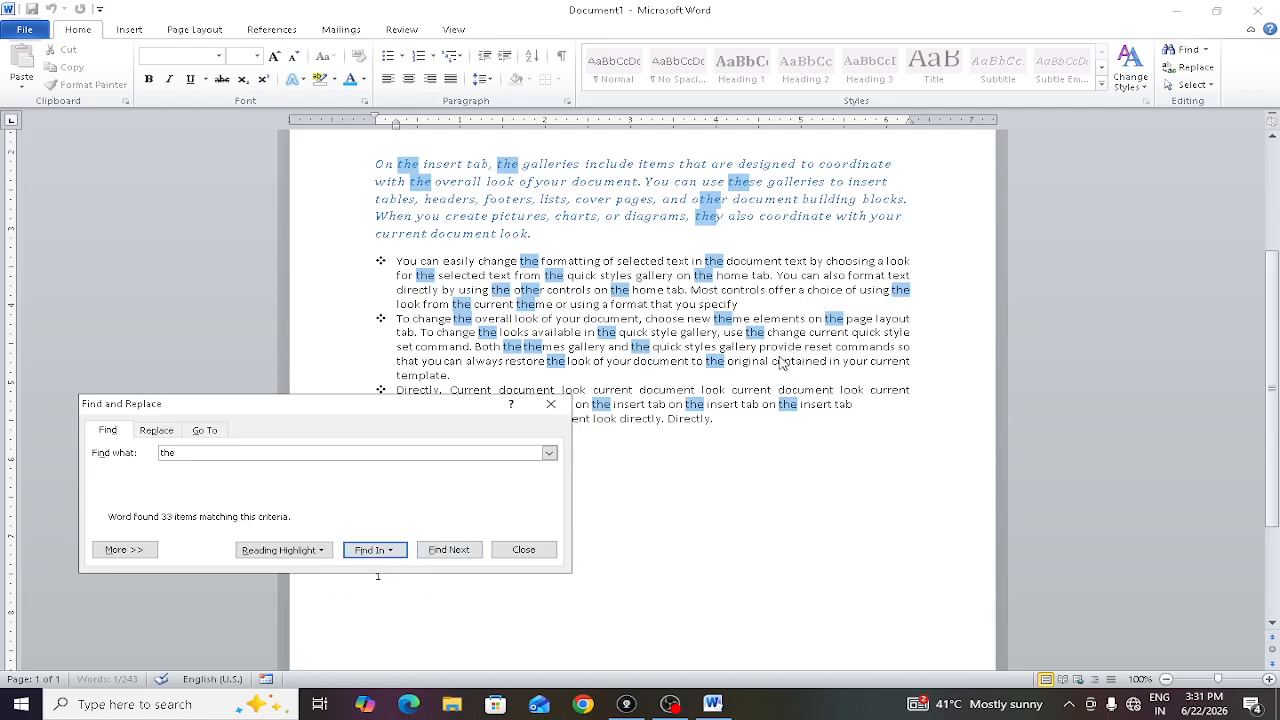
{"action": "left_click", "coordinate": [452, 550]}
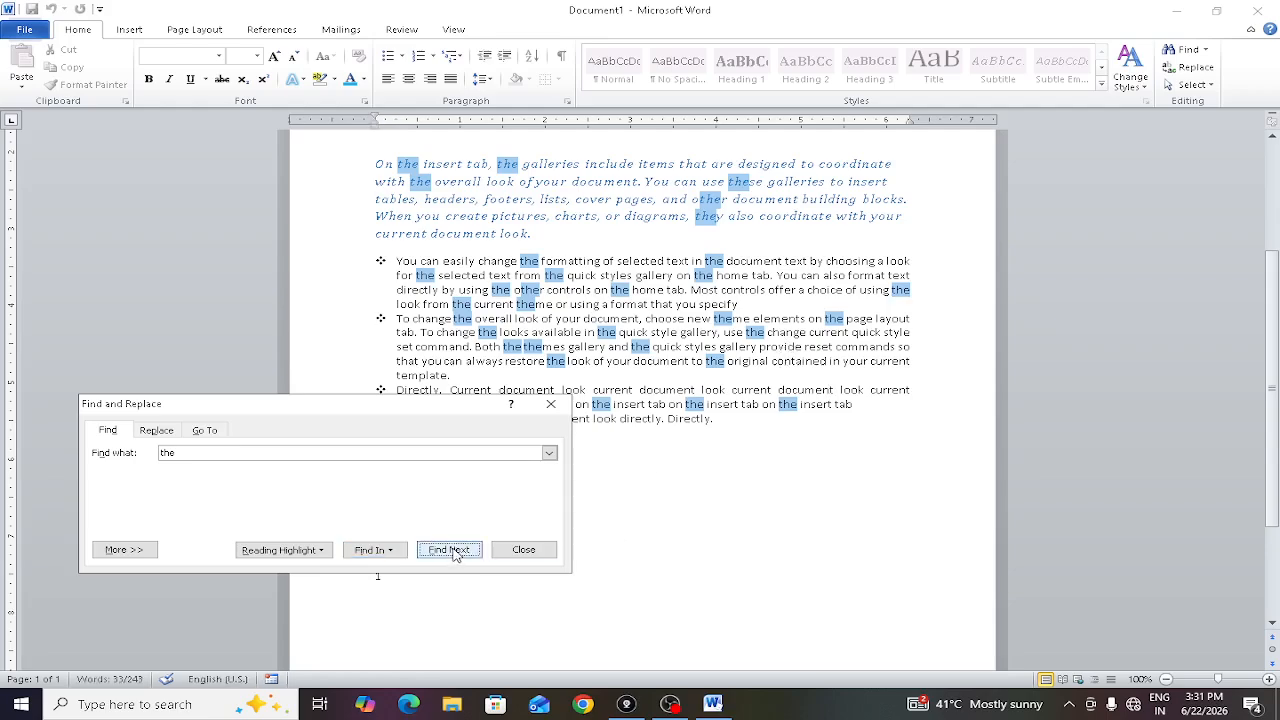
{"action": "left_click", "coordinate": [318, 551]}
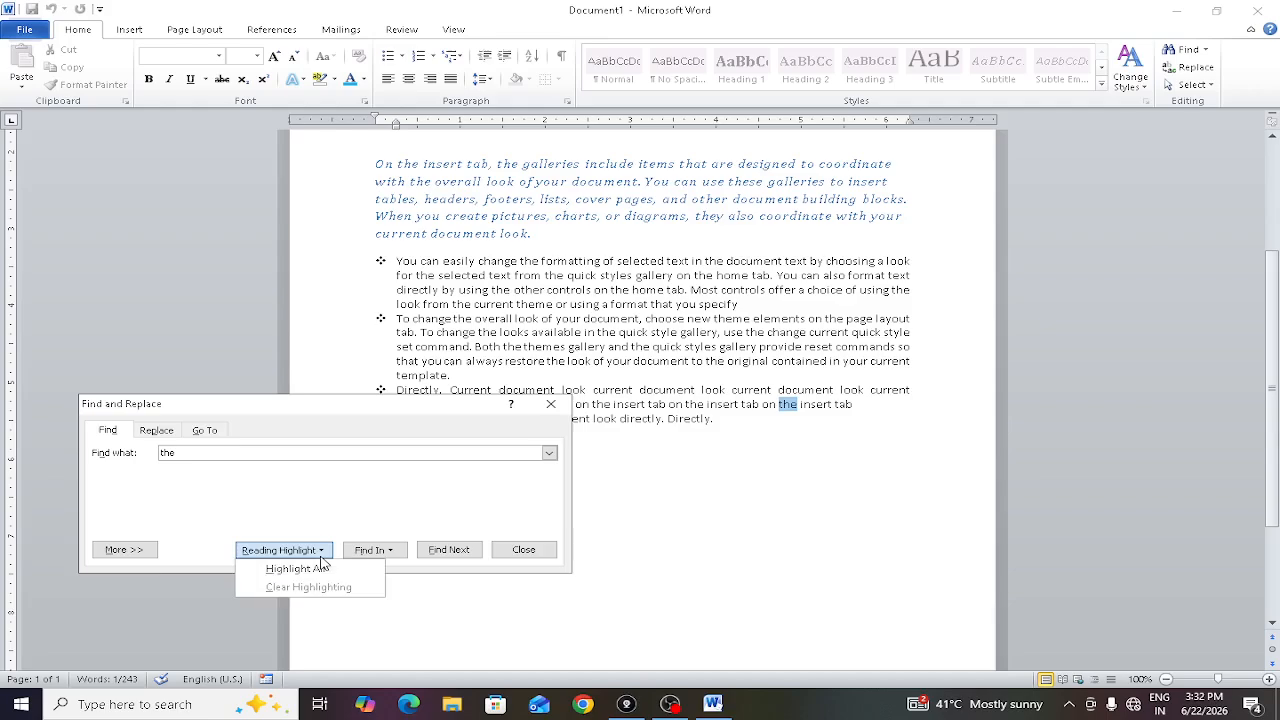
{"action": "left_click", "coordinate": [470, 559]}
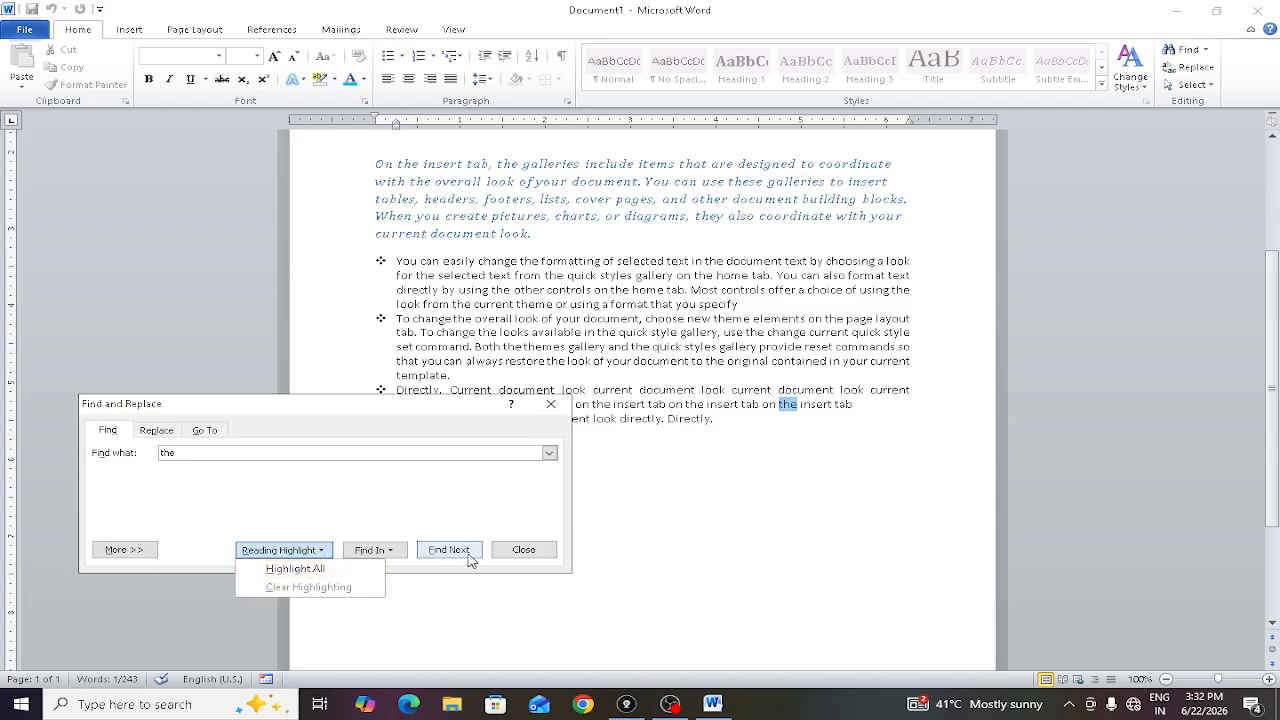
- Show the additional search options for "the" and turn on Match case
{"action": "left_click", "coordinate": [123, 557]}
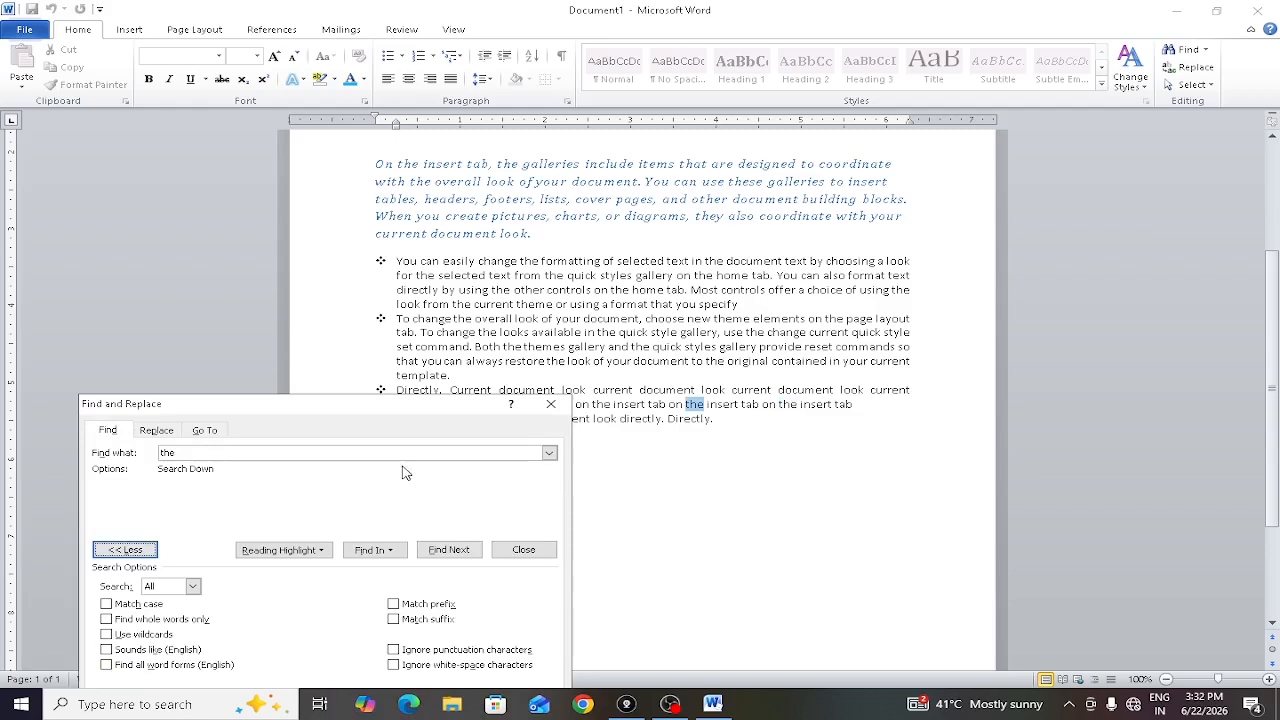
{"action": "left_click_drag", "start_coordinate": [404, 410], "coordinate": [380, 317]}
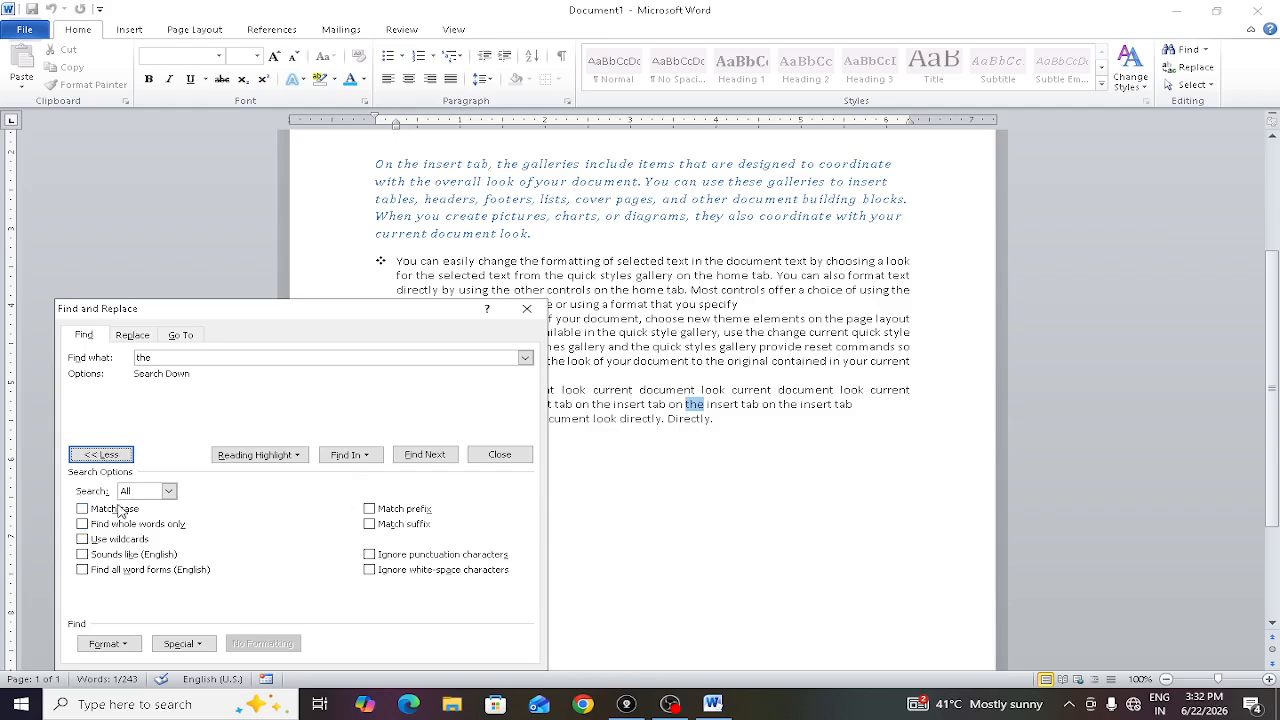
{"action": "left_click", "coordinate": [118, 510]}
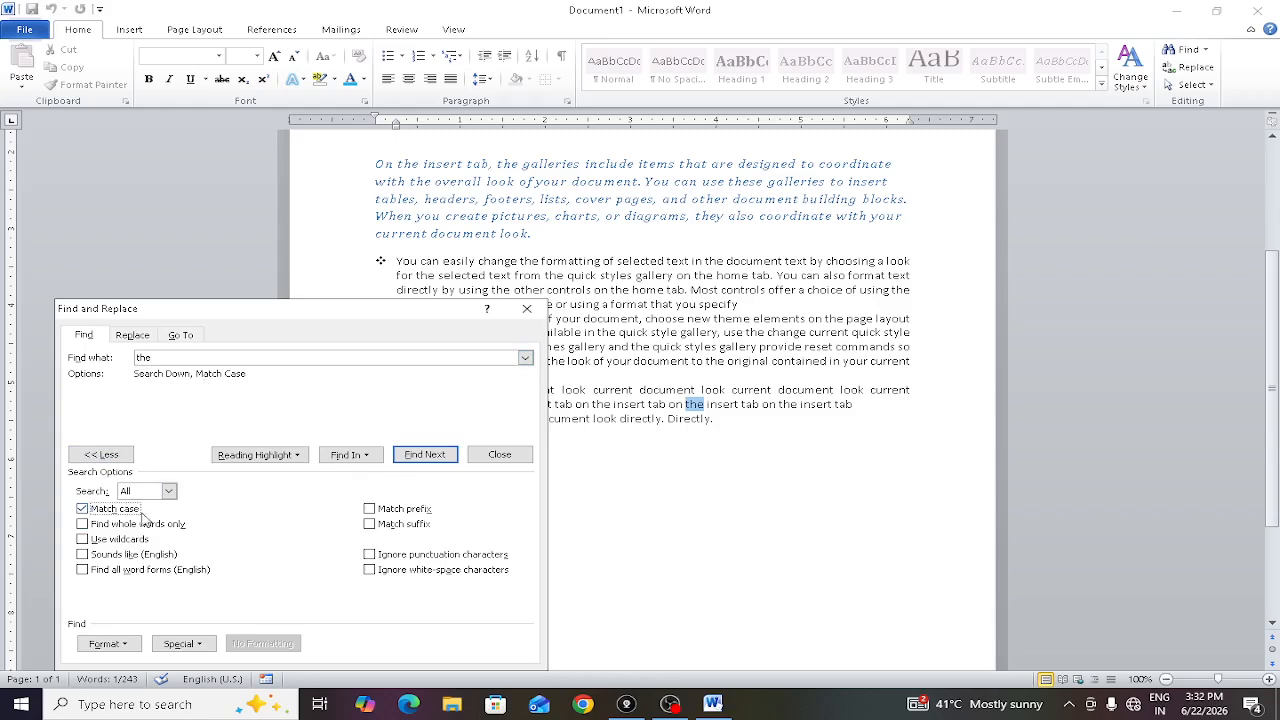
- Look through the special search characters, and try the Use wildcards and Find all word forms options, switching both off again
{"action": "left_click", "coordinate": [190, 643]}
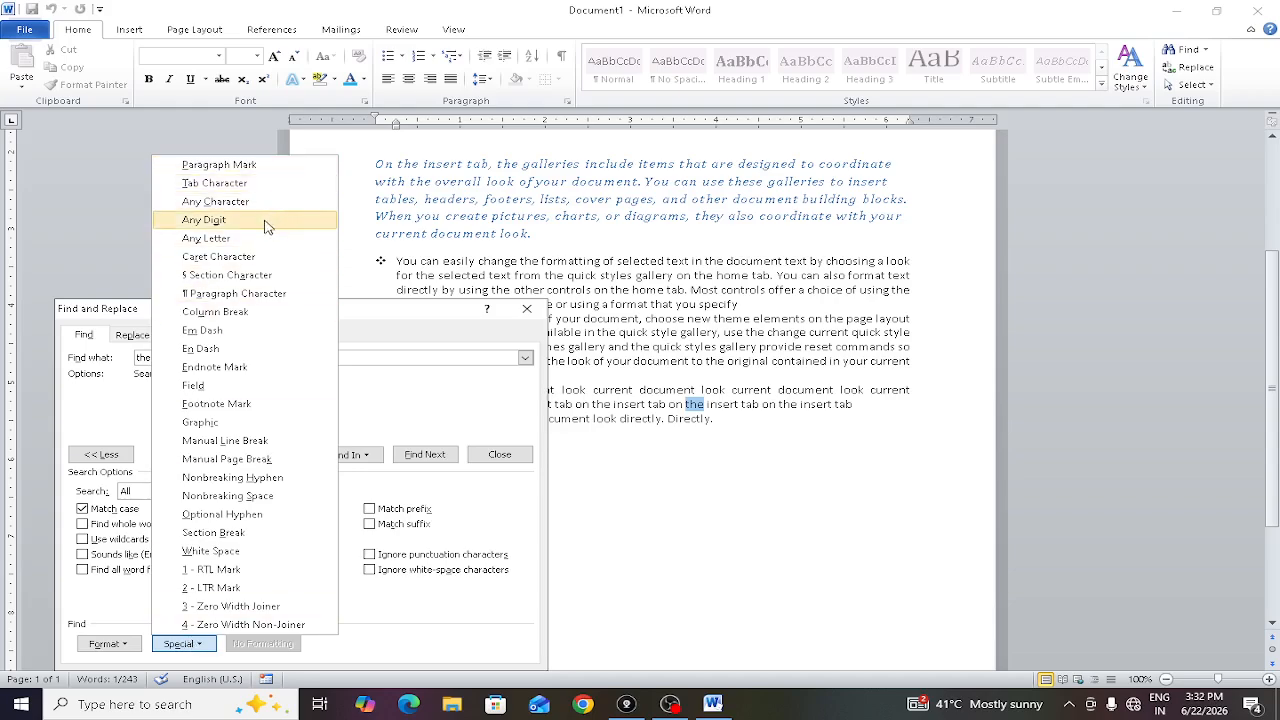
{"action": "left_click", "coordinate": [447, 427]}
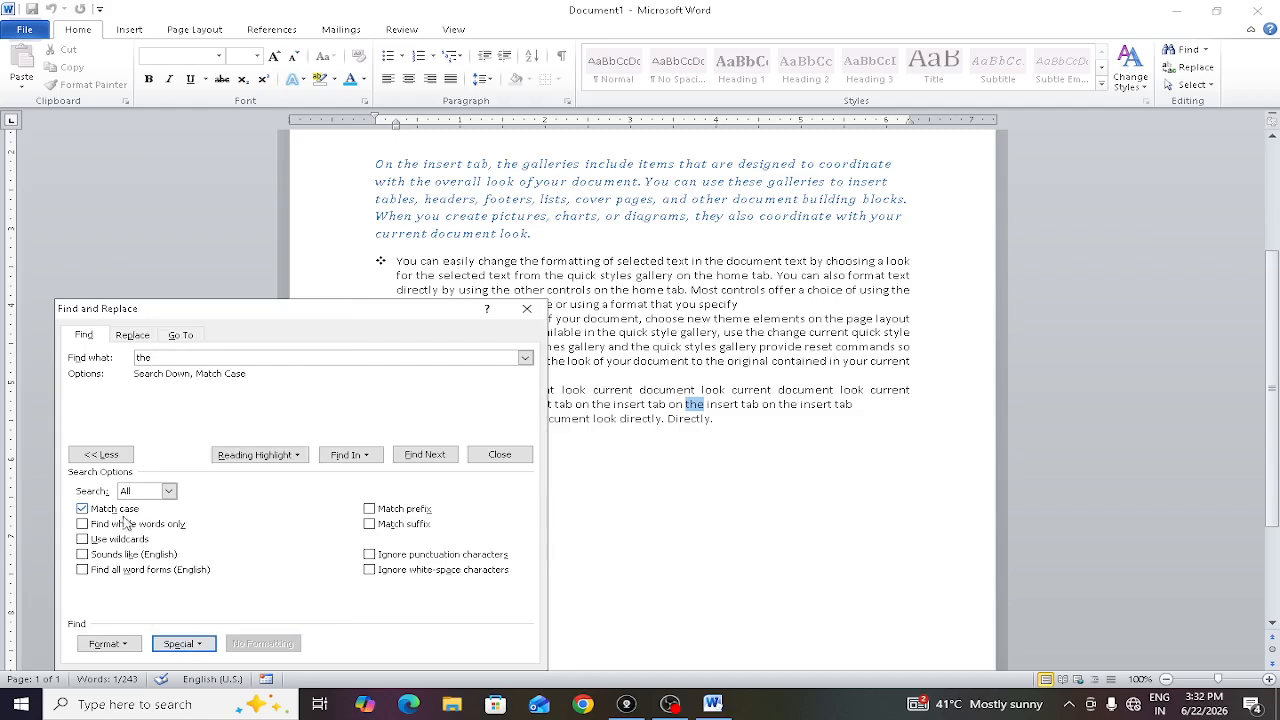
{"action": "left_click", "coordinate": [126, 542]}
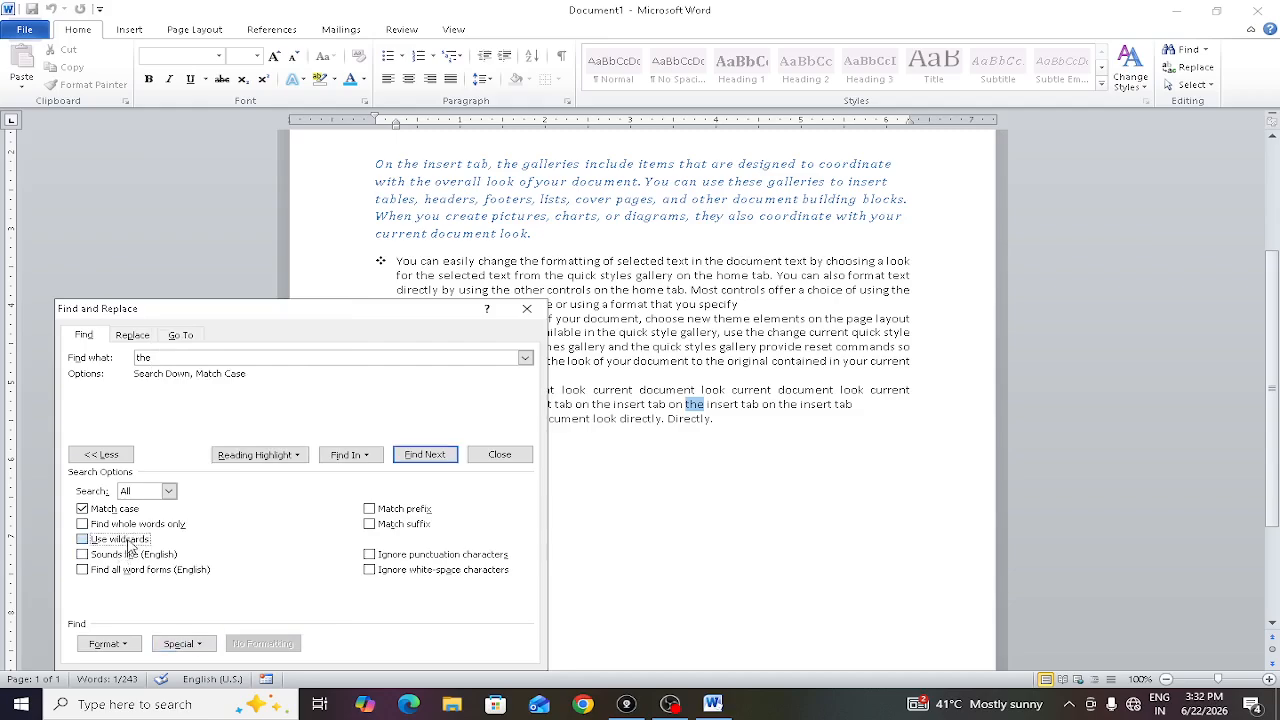
{"action": "left_click", "coordinate": [127, 542]}
{"action": "left_click", "coordinate": [126, 572]}
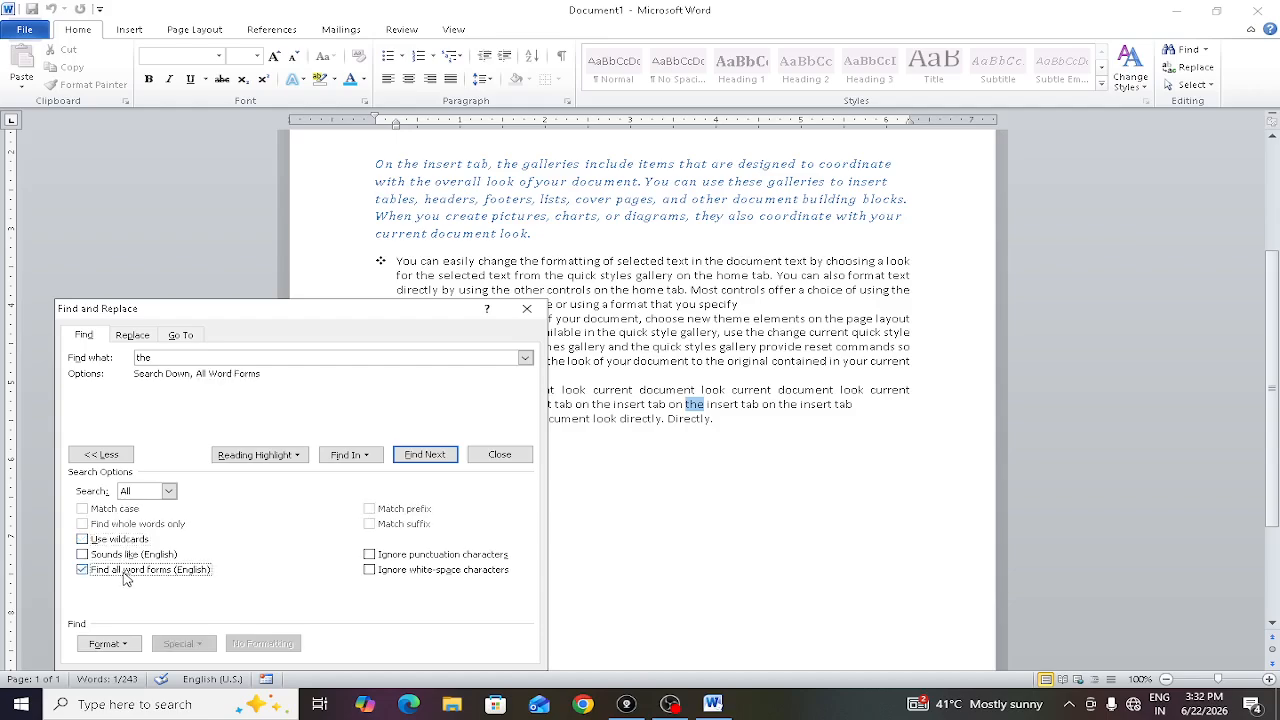
{"action": "left_click", "coordinate": [126, 576]}
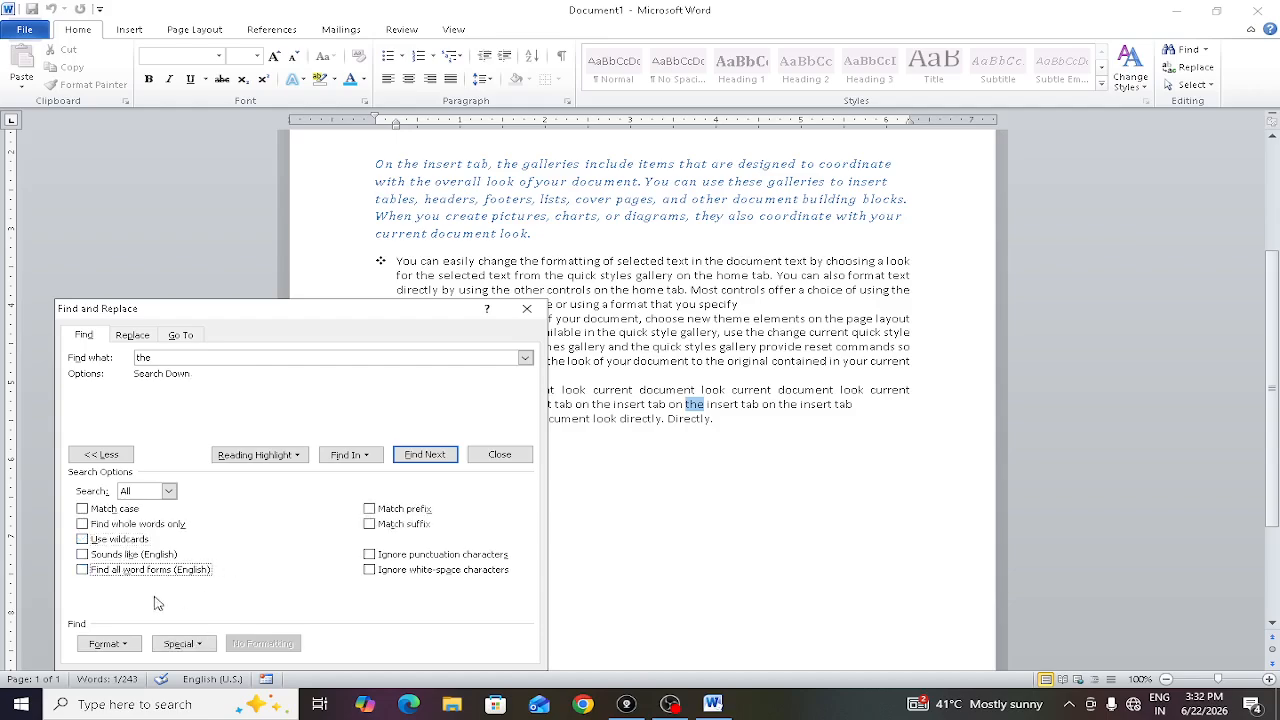
- View the paragraph formatting criteria available for the search, then cancel them and close Find and Replace
{"action": "left_click", "coordinate": [127, 646]}
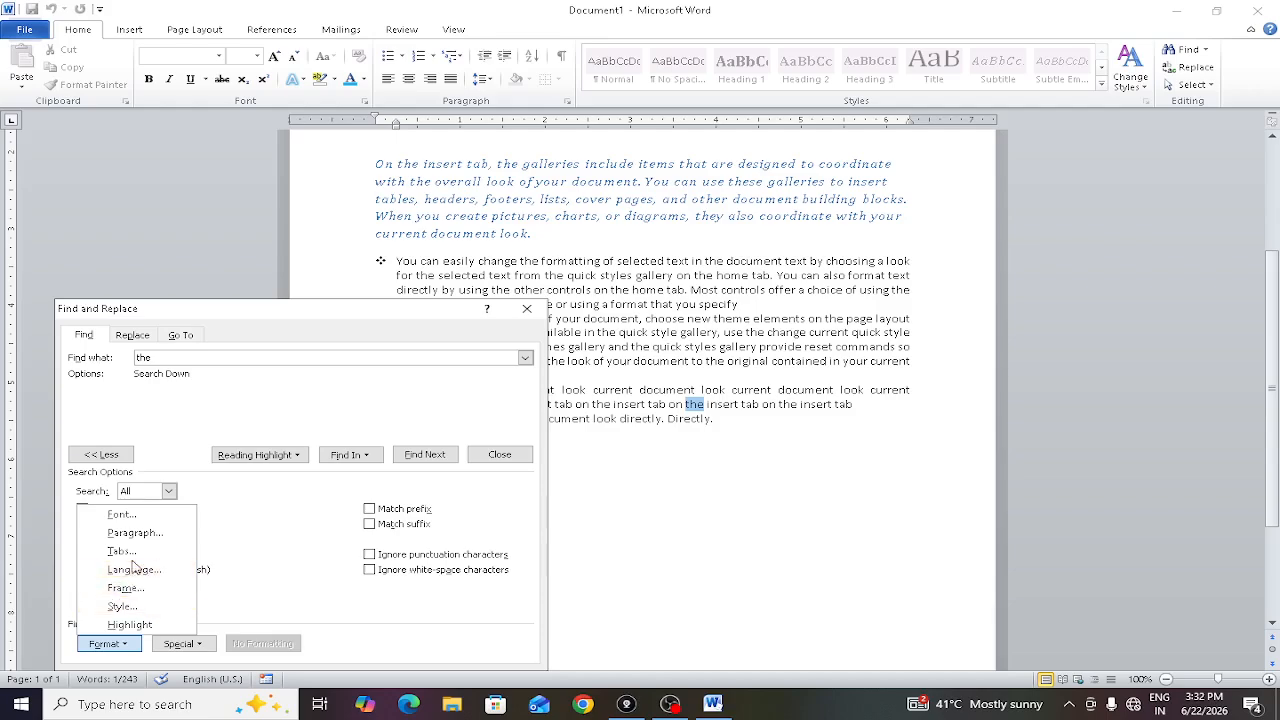
{"action": "left_click", "coordinate": [130, 534]}
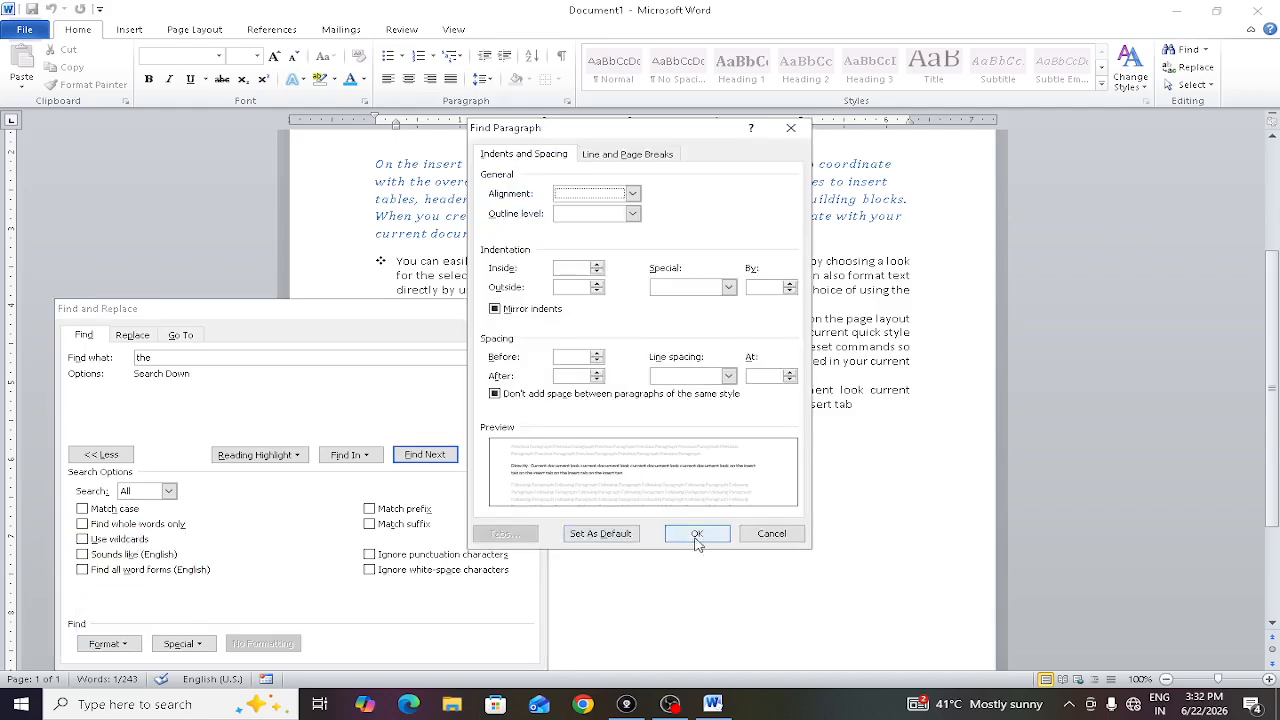
{"action": "left_click", "coordinate": [771, 534]}
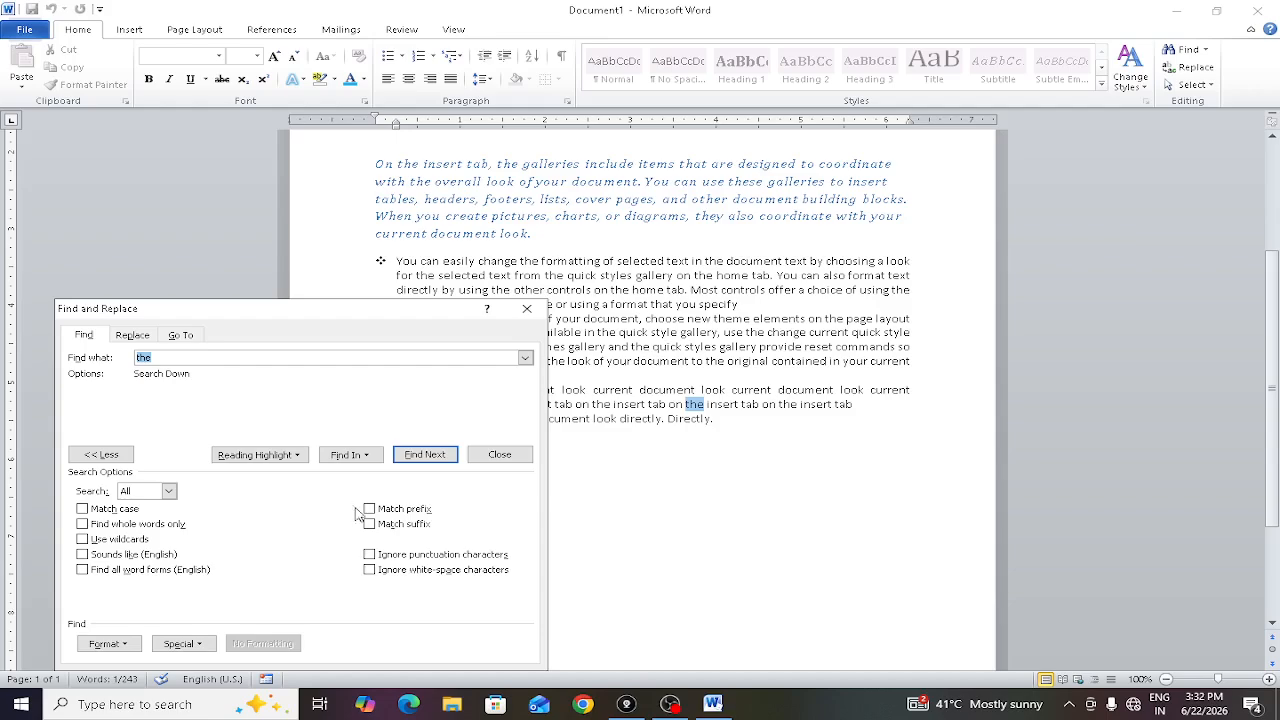
{"action": "left_click", "coordinate": [500, 455]}
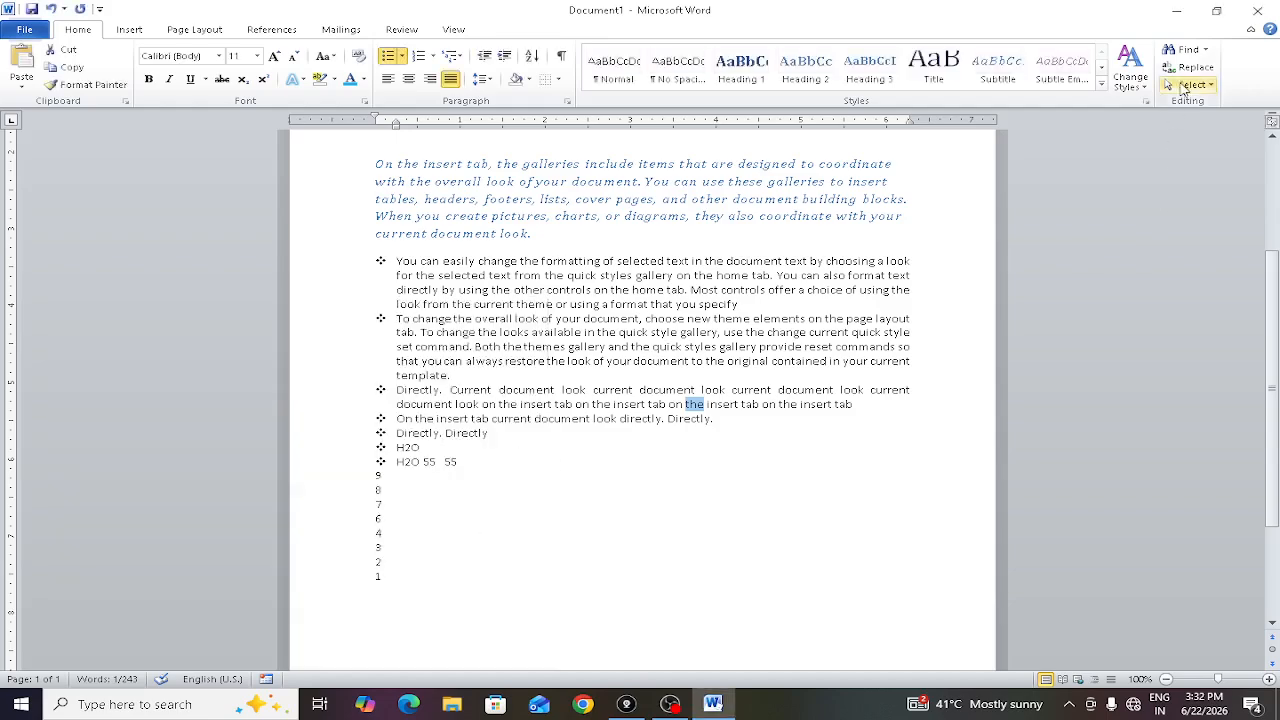
- Open Go To and examine its target types, including line, section, page and bookmark
{"action": "left_click", "coordinate": [1206, 50]}
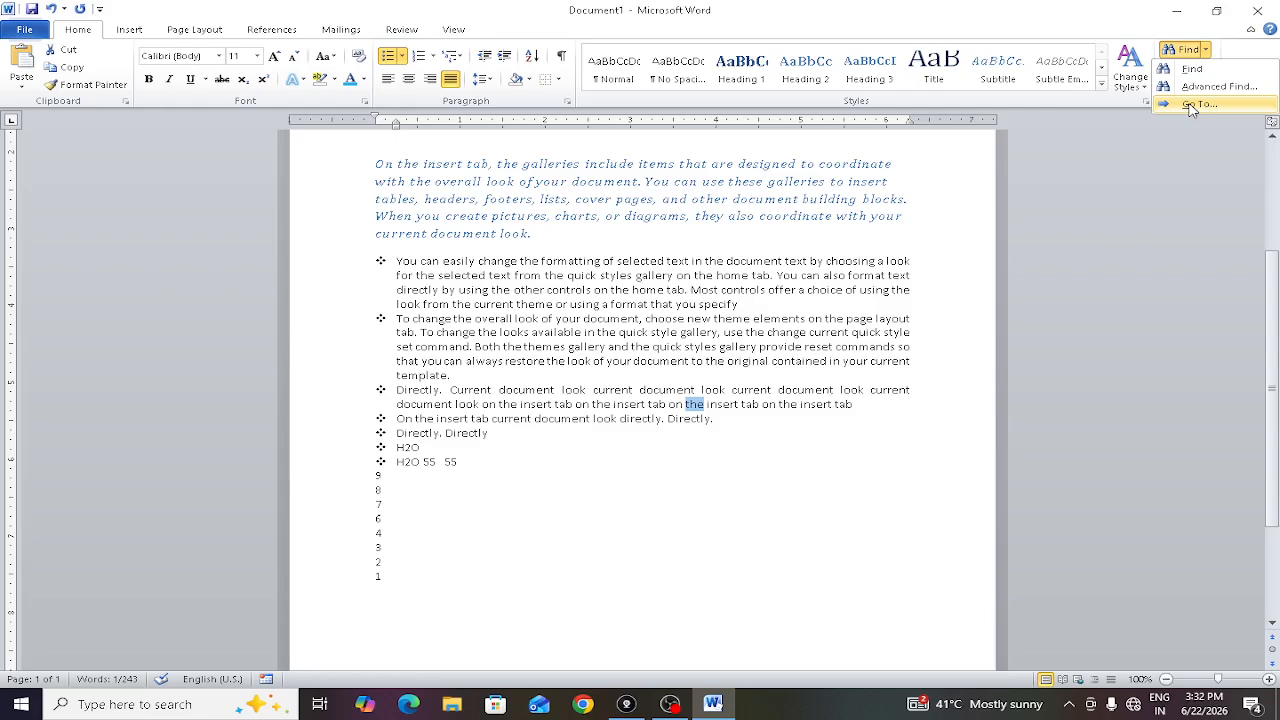
{"action": "left_click", "coordinate": [1193, 105]}
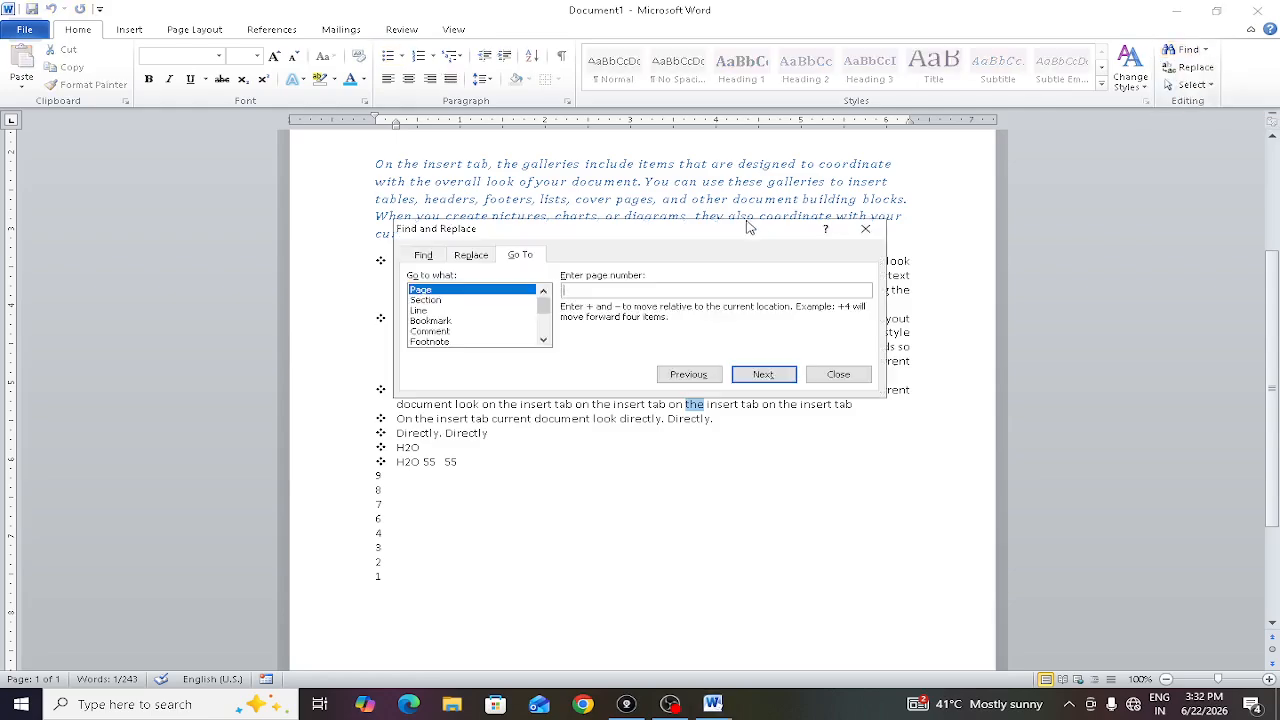
{"action": "left_click", "coordinate": [443, 311]}
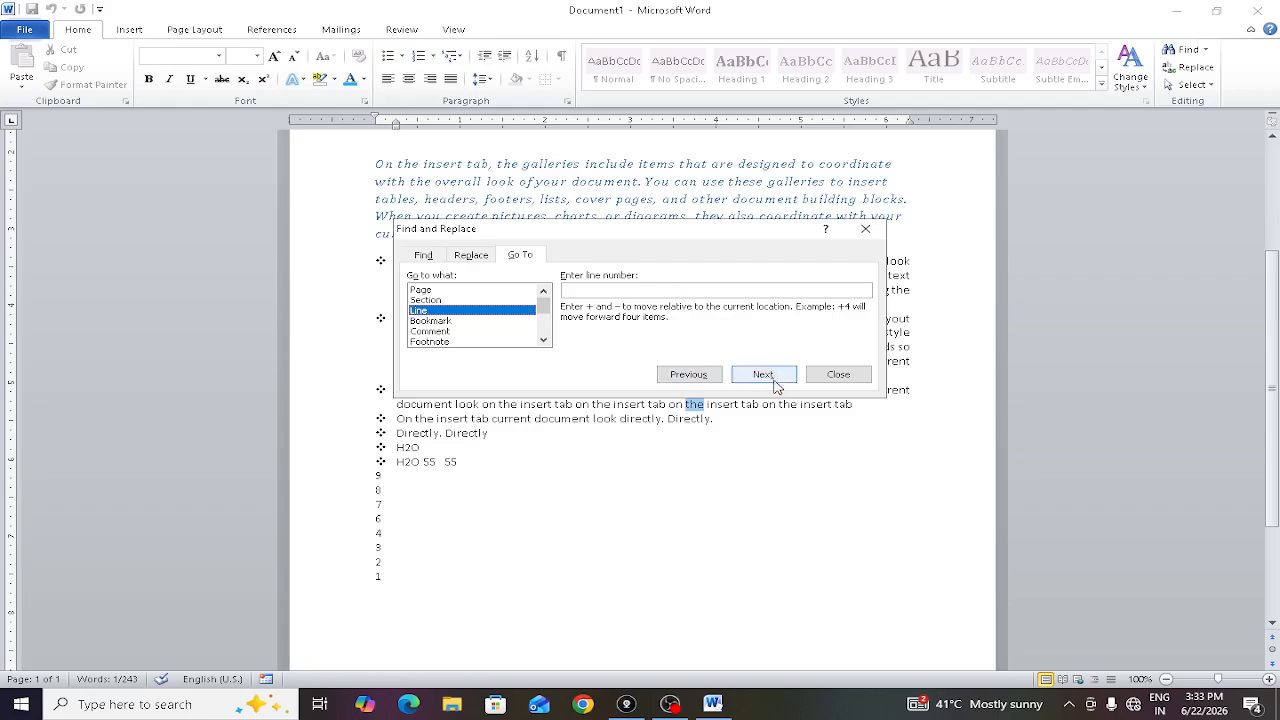
{"action": "left_click", "coordinate": [464, 301]}
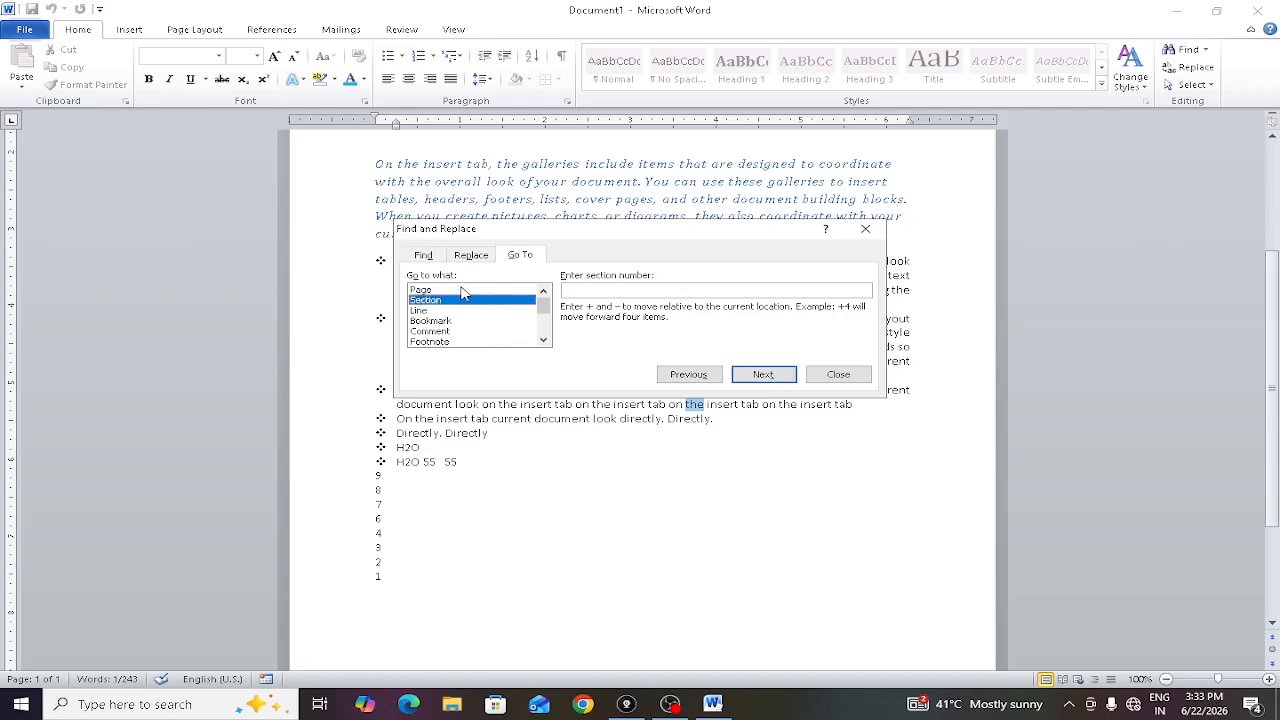
{"action": "left_click", "coordinate": [462, 291]}
{"action": "left_click", "coordinate": [467, 322]}
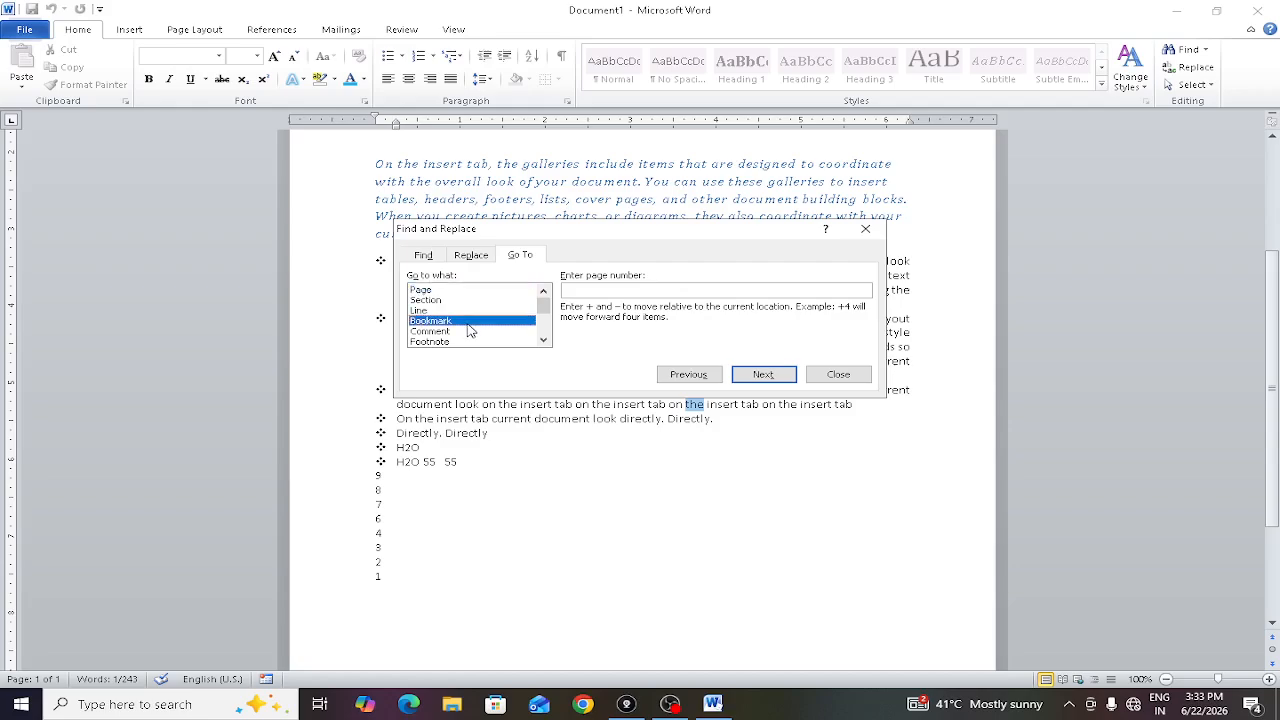
{"action": "scroll", "coordinate": [481, 338], "scroll_direction": "down", "scroll_amount": 3}
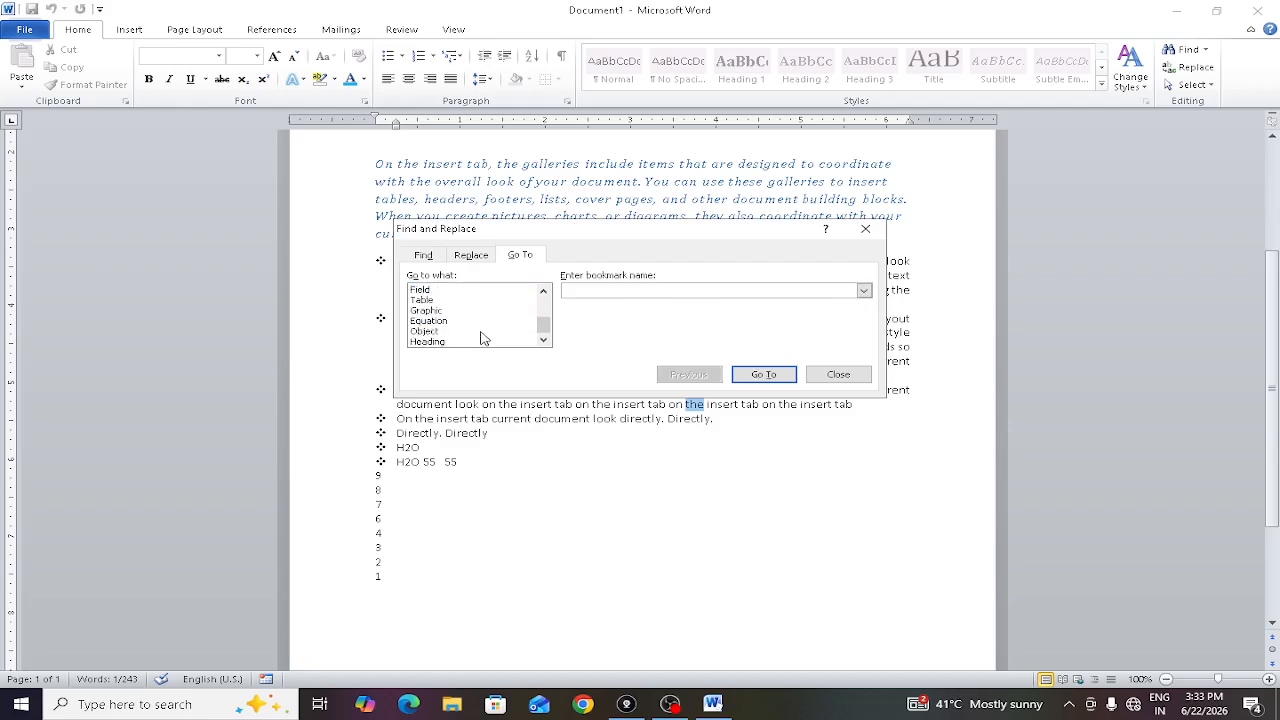
{"action": "scroll", "coordinate": [481, 338], "scroll_direction": "up", "scroll_amount": 3}
- Go to line 5 of the document, move the dialog clear of the text and close it
{"action": "left_click", "coordinate": [430, 312]}
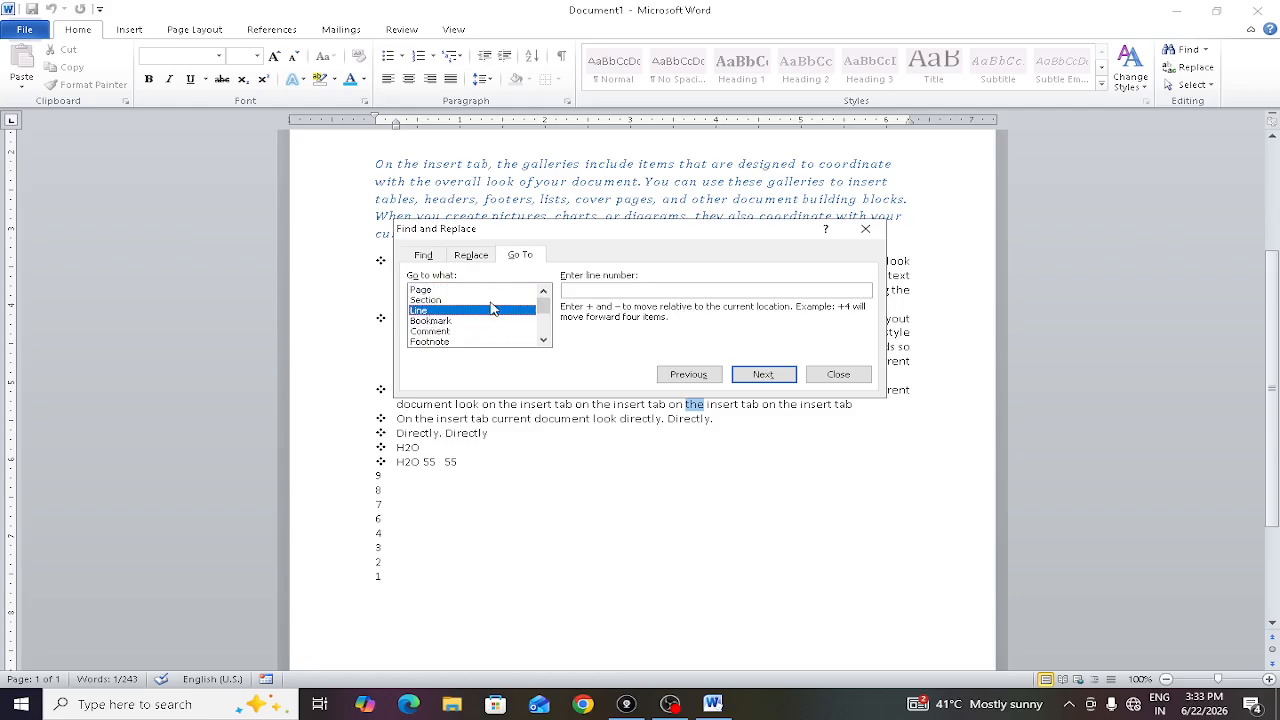
{"action": "left_click", "coordinate": [605, 291]}
{"action": "type", "text": "5"}
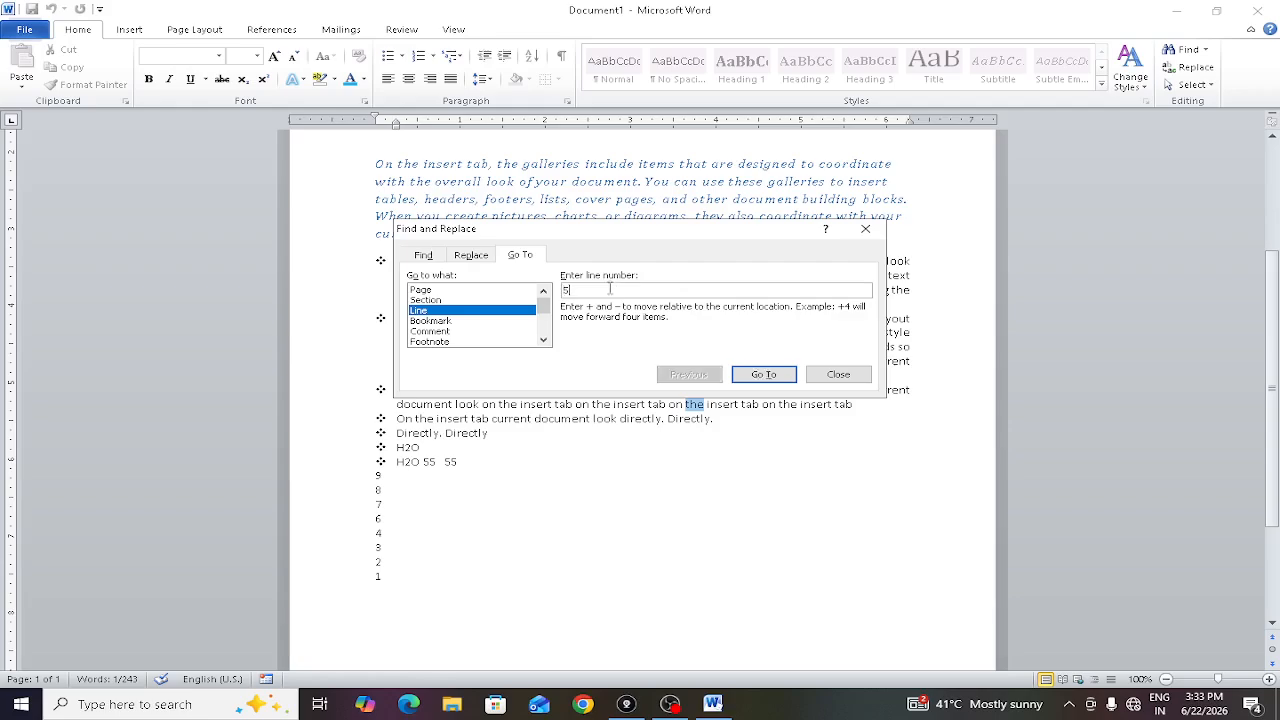
{"action": "left_click", "coordinate": [771, 381]}
{"action": "left_click_drag", "start_coordinate": [749, 222], "coordinate": [812, 379]}
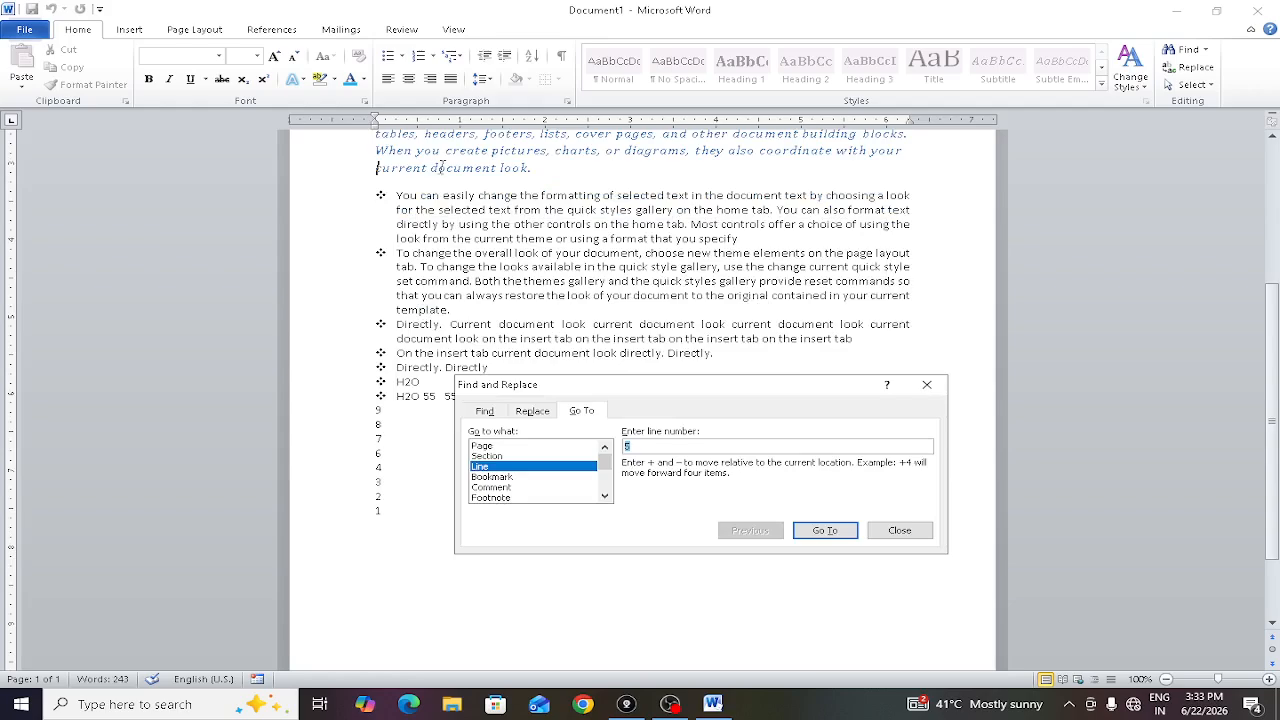
{"action": "left_click", "coordinate": [927, 384]}
{"action": "scroll", "coordinate": [594, 275], "scroll_direction": "up", "scroll_amount": 3}
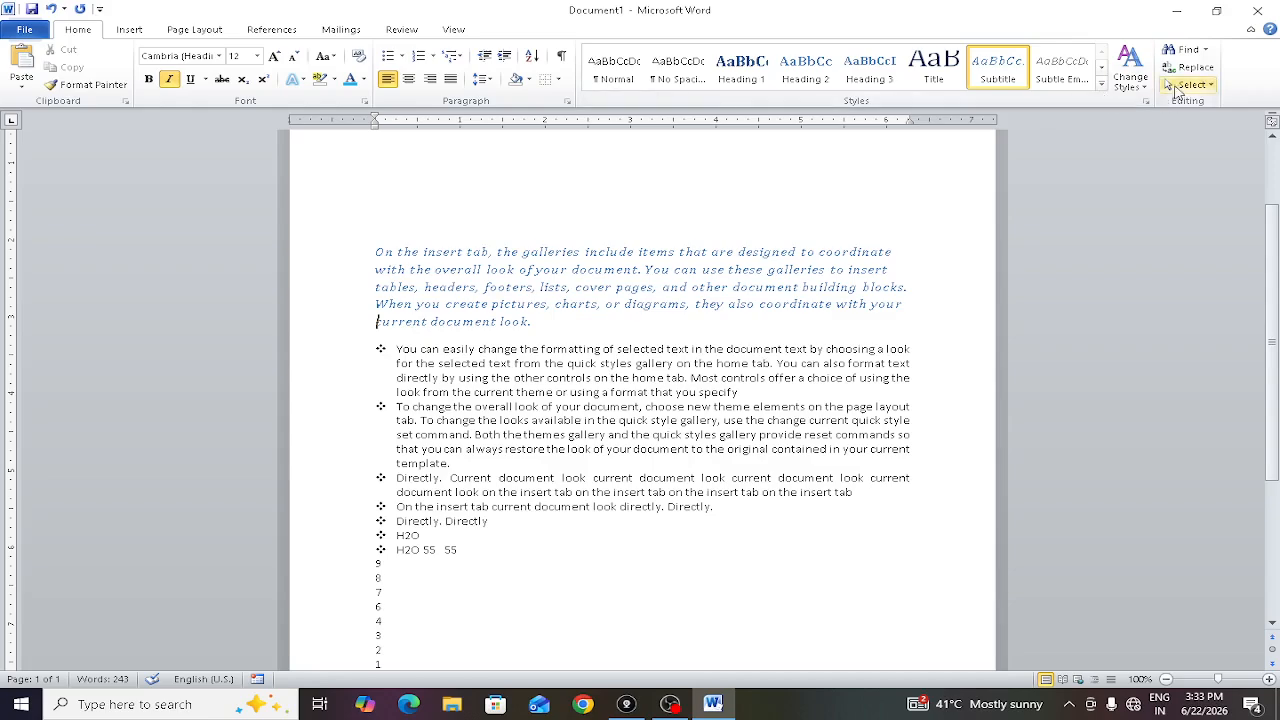
- Open Replace for "the", move the dialog off the text and find the next occurrence
{"action": "left_click", "coordinate": [1205, 49]}
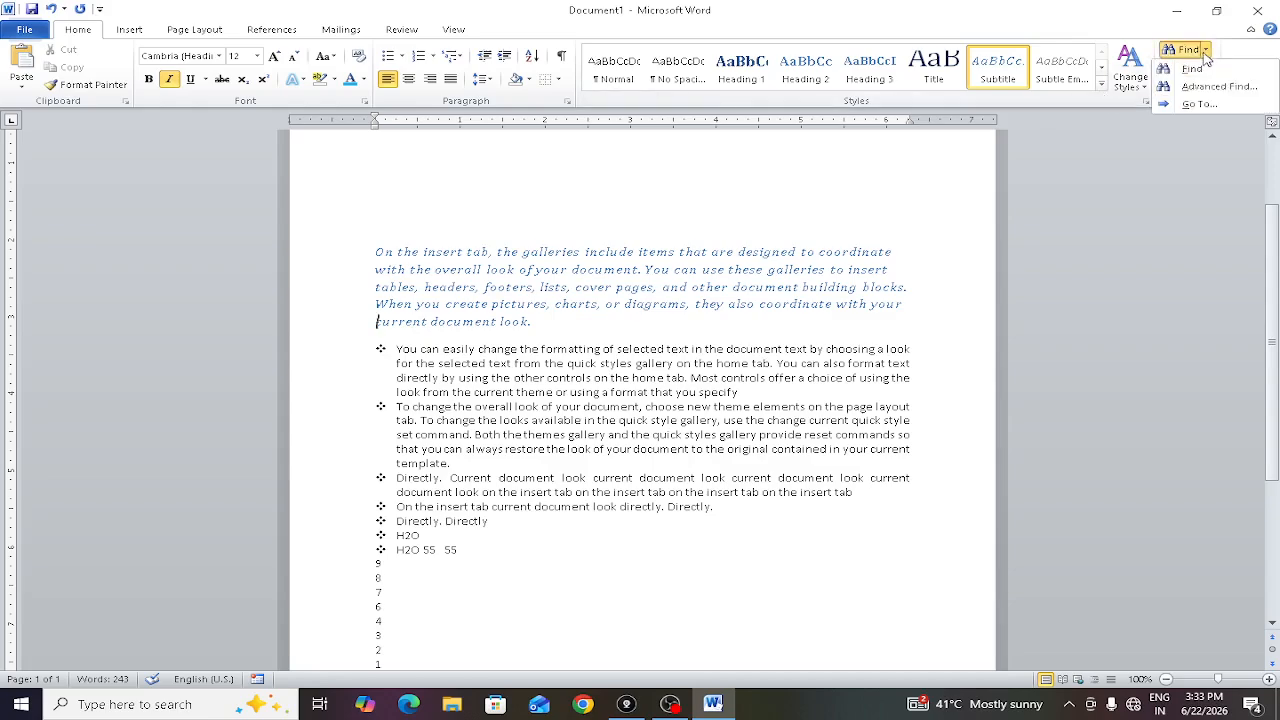
{"action": "left_click", "coordinate": [1128, 174]}
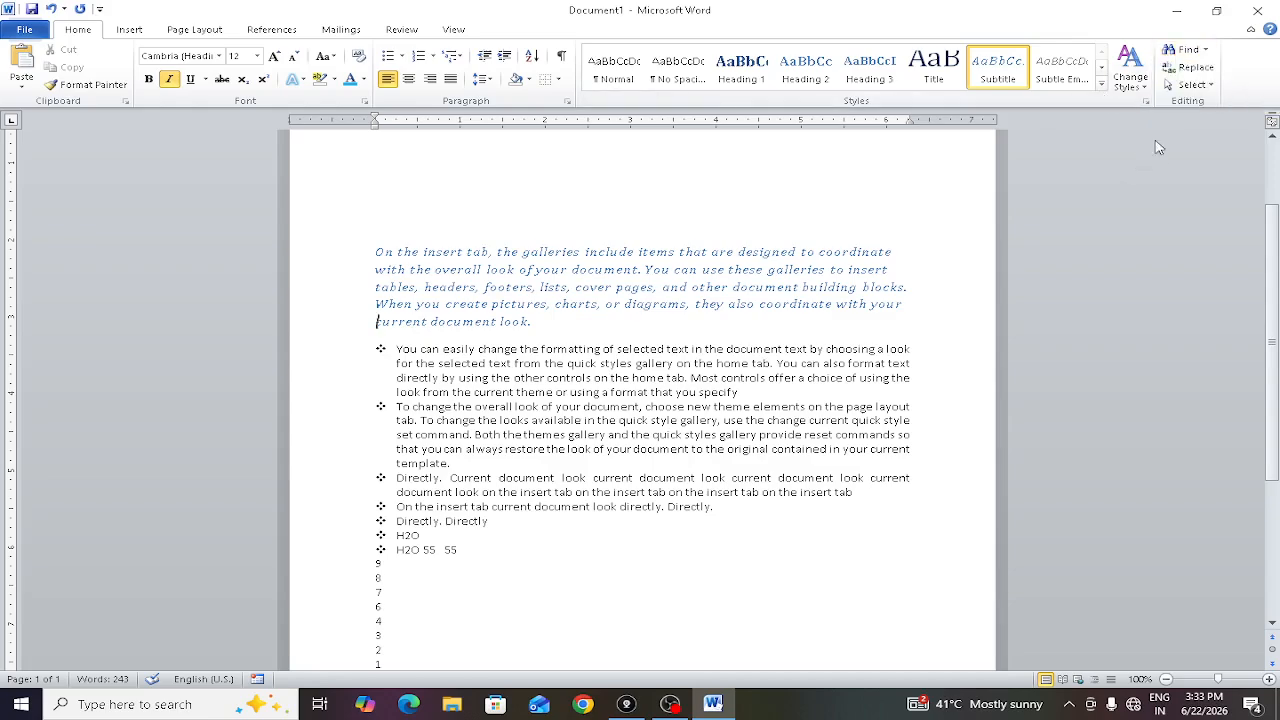
{"action": "left_click", "coordinate": [1195, 68]}
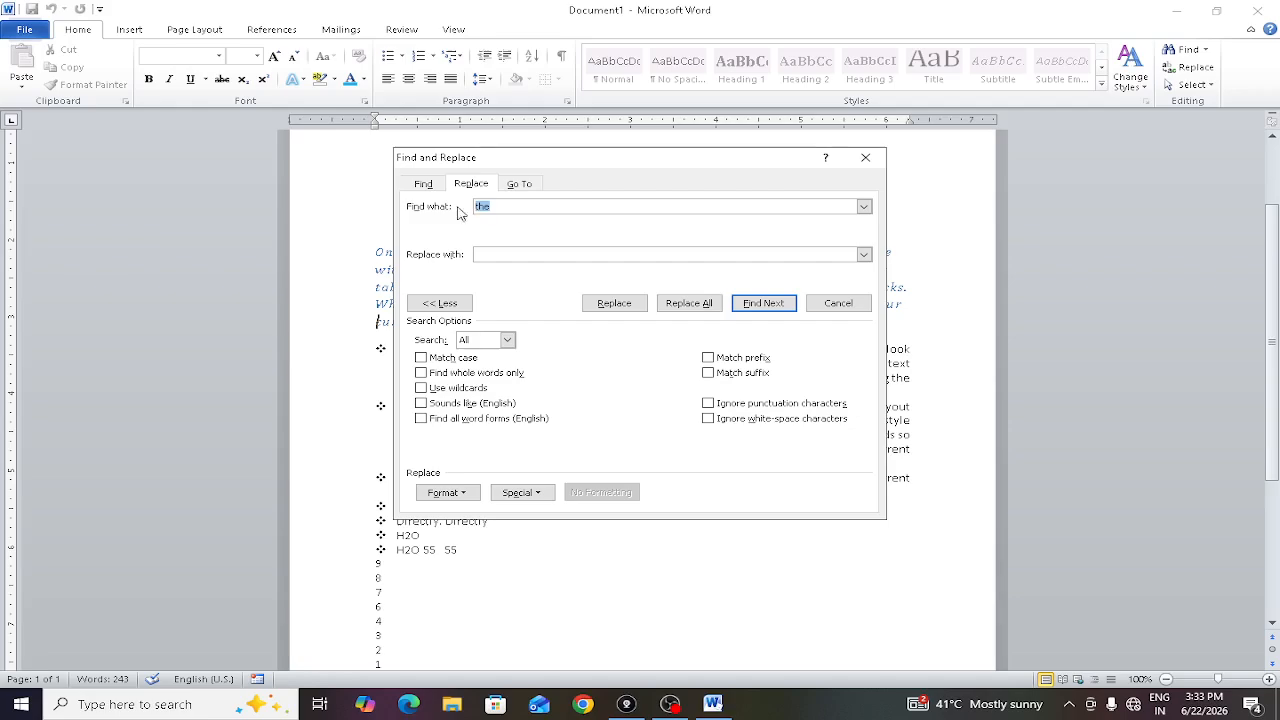
{"action": "left_click", "coordinate": [425, 186]}
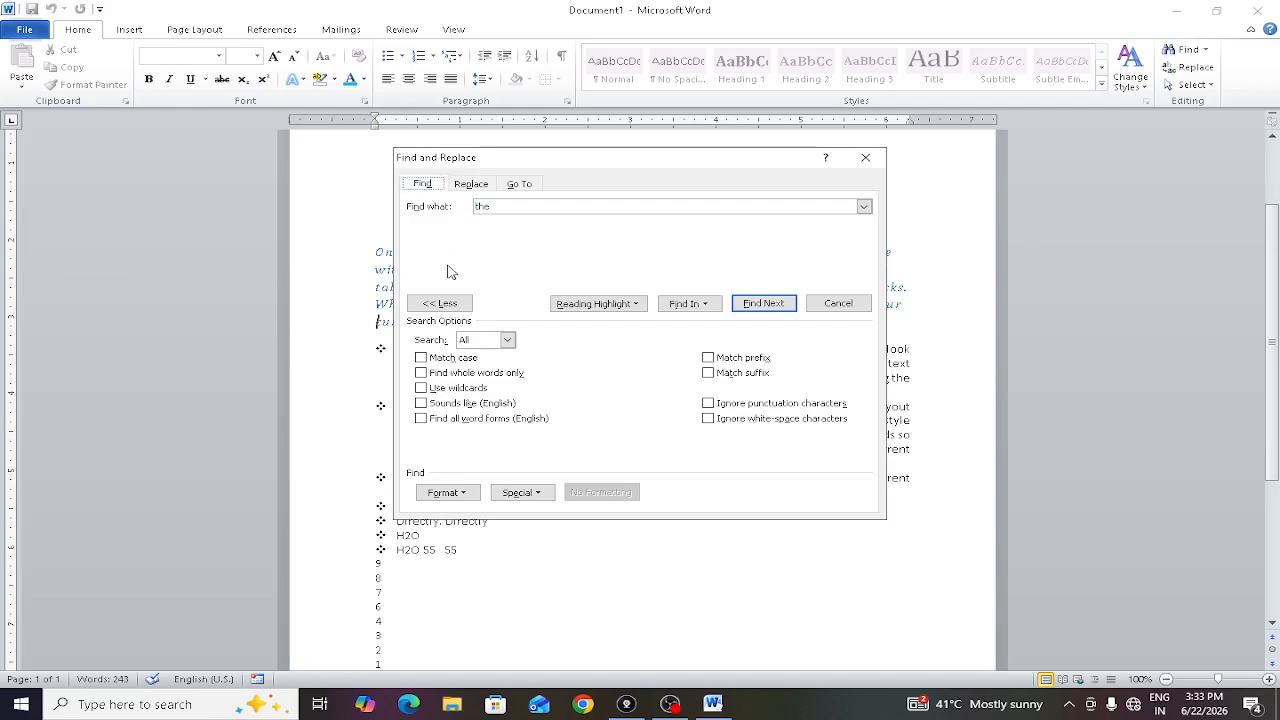
{"action": "left_click", "coordinate": [478, 186]}
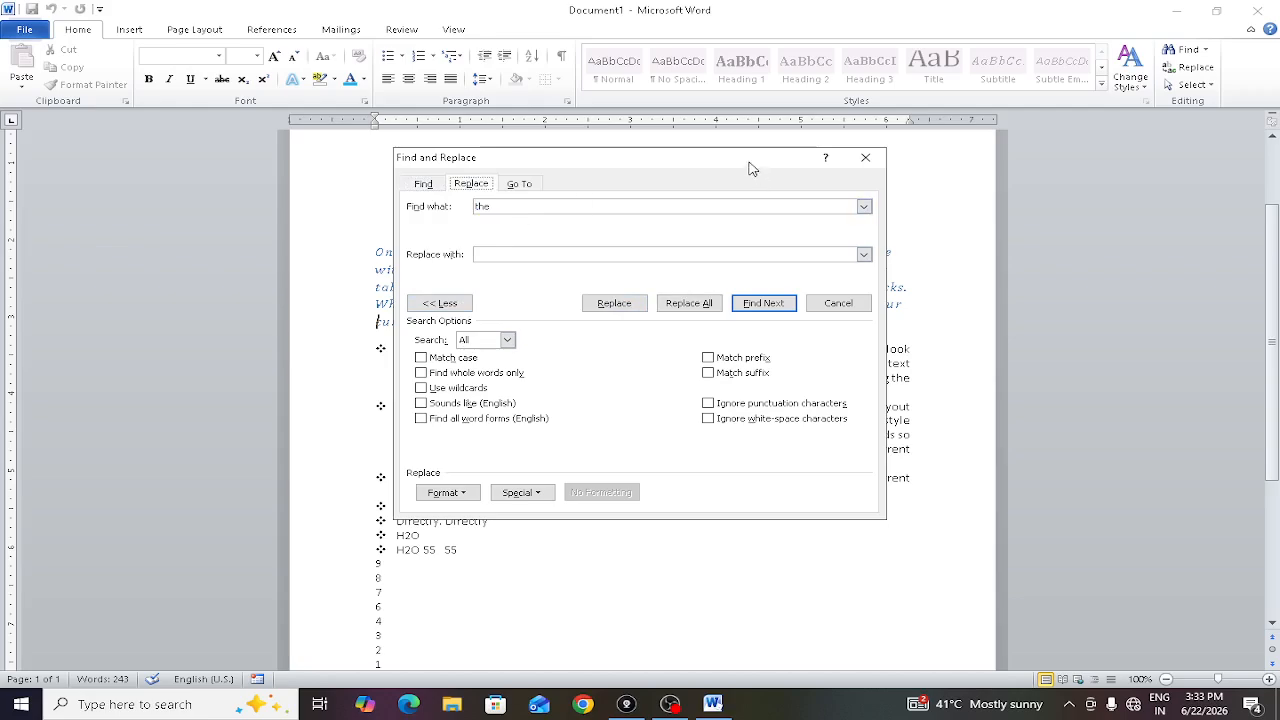
{"action": "left_click_drag", "start_coordinate": [752, 168], "coordinate": [1154, 190]}
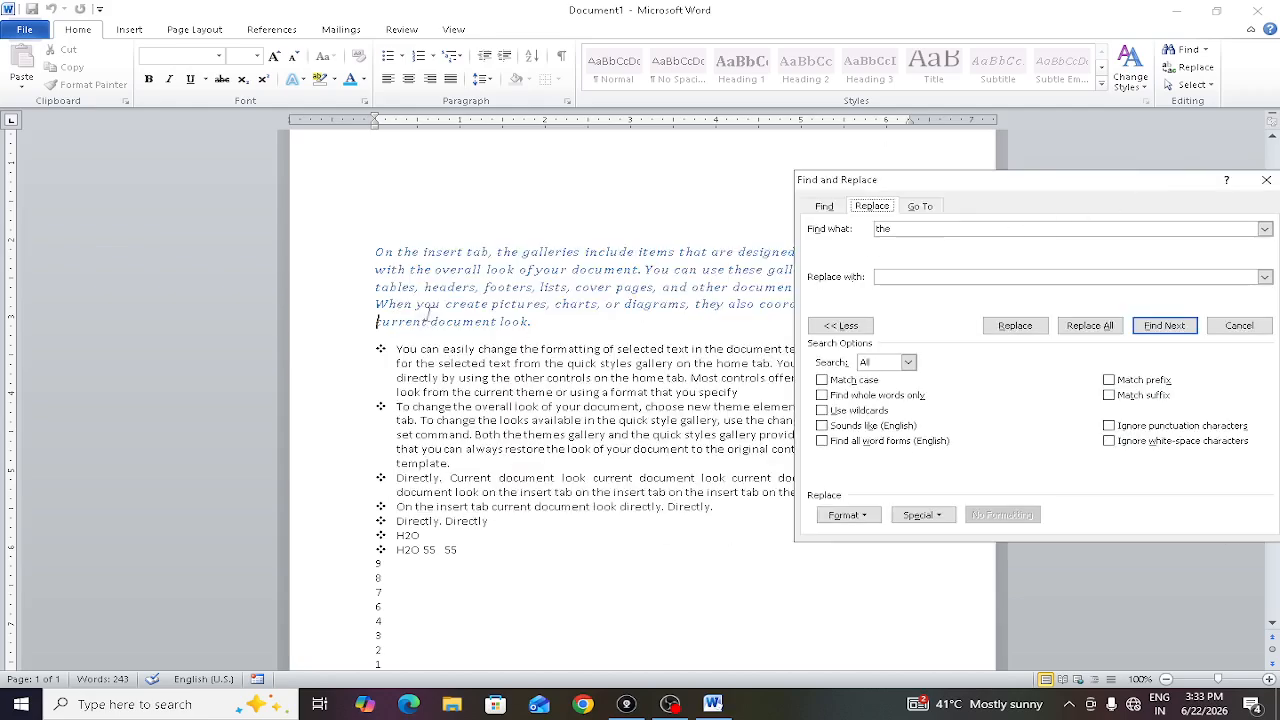
{"action": "left_click", "coordinate": [1163, 325]}
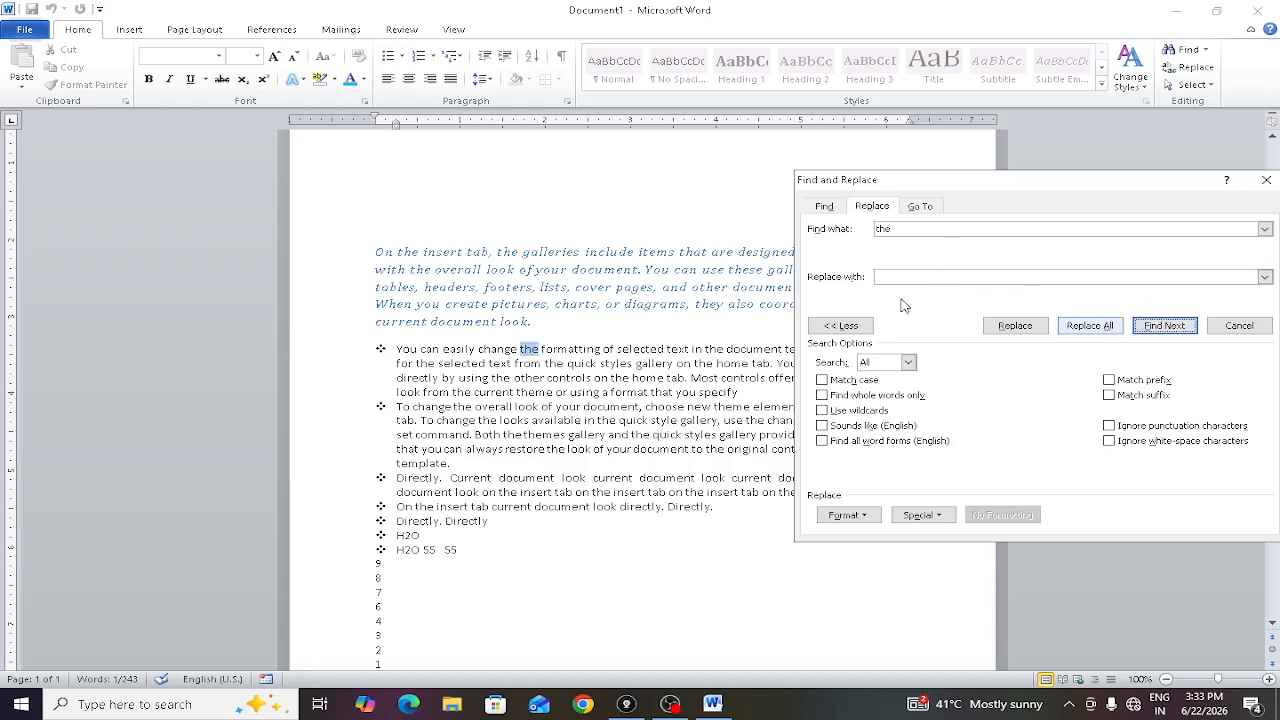
- Replace two occurrences of "the" in the first bullet with "our", one at a time, and close Find and Replace
{"action": "left_click", "coordinate": [934, 277]}
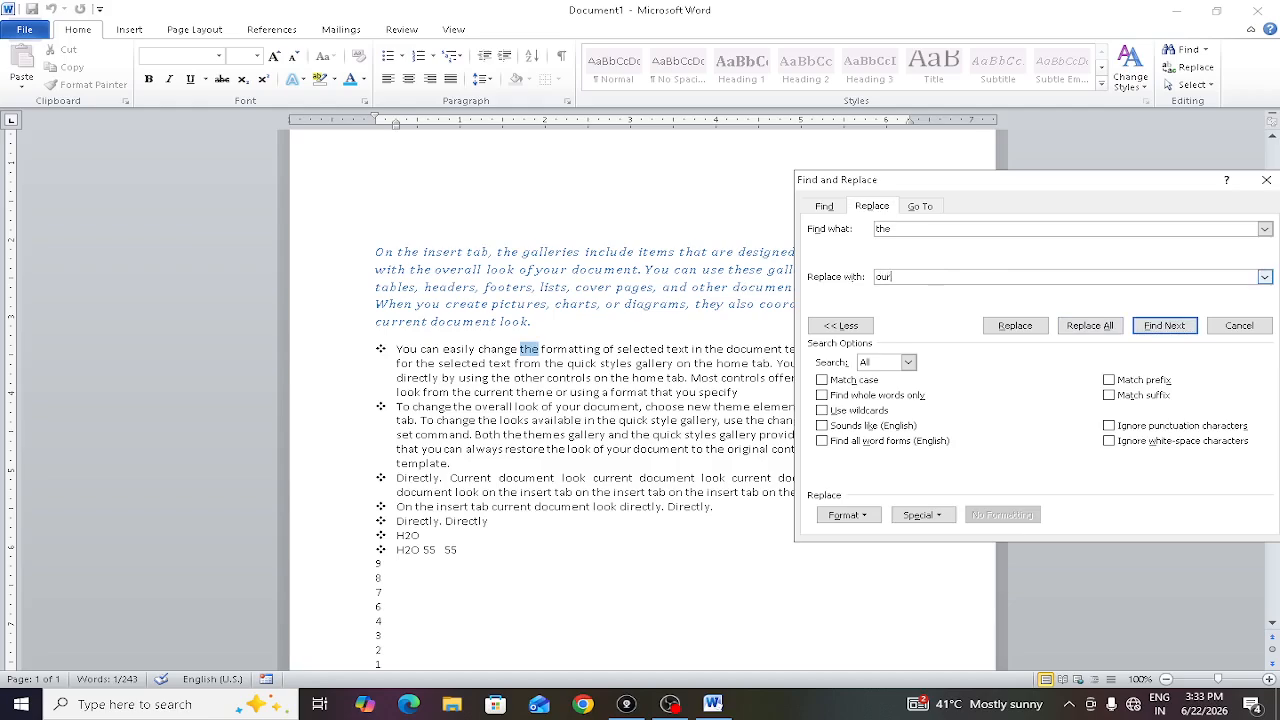
{"action": "left_click", "coordinate": [1014, 330]}
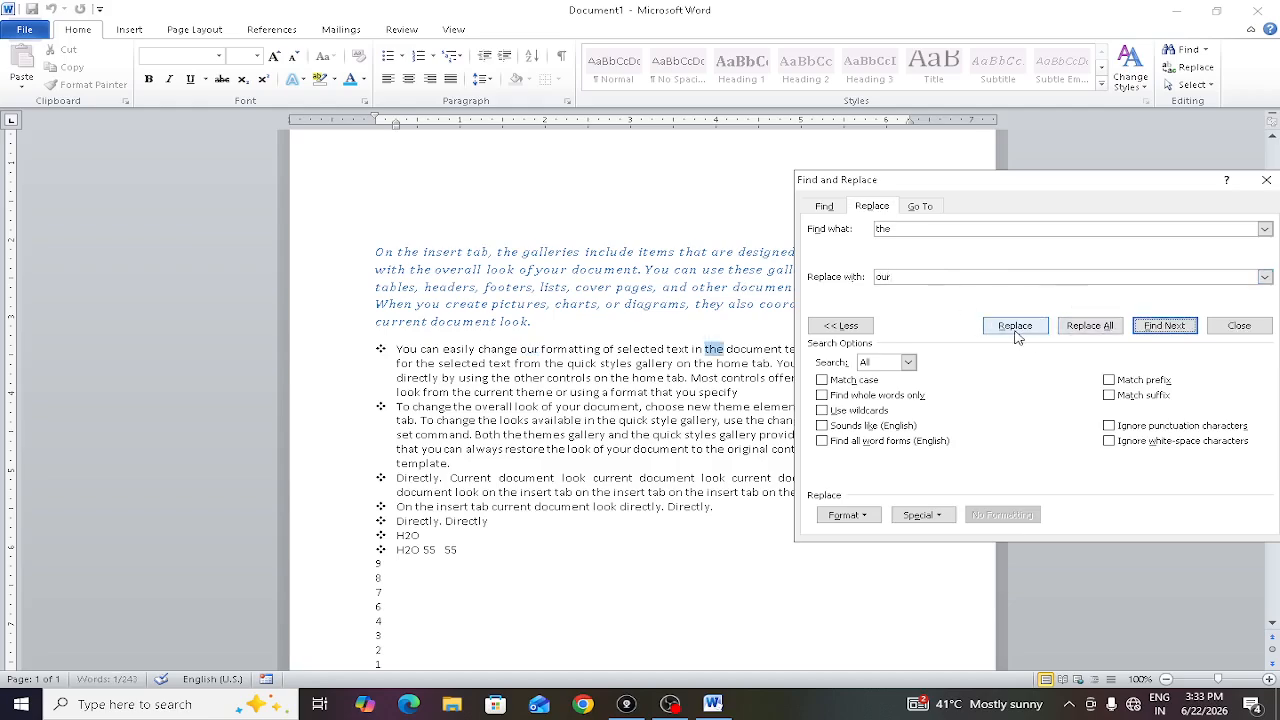
{"action": "left_click", "coordinate": [538, 349]}
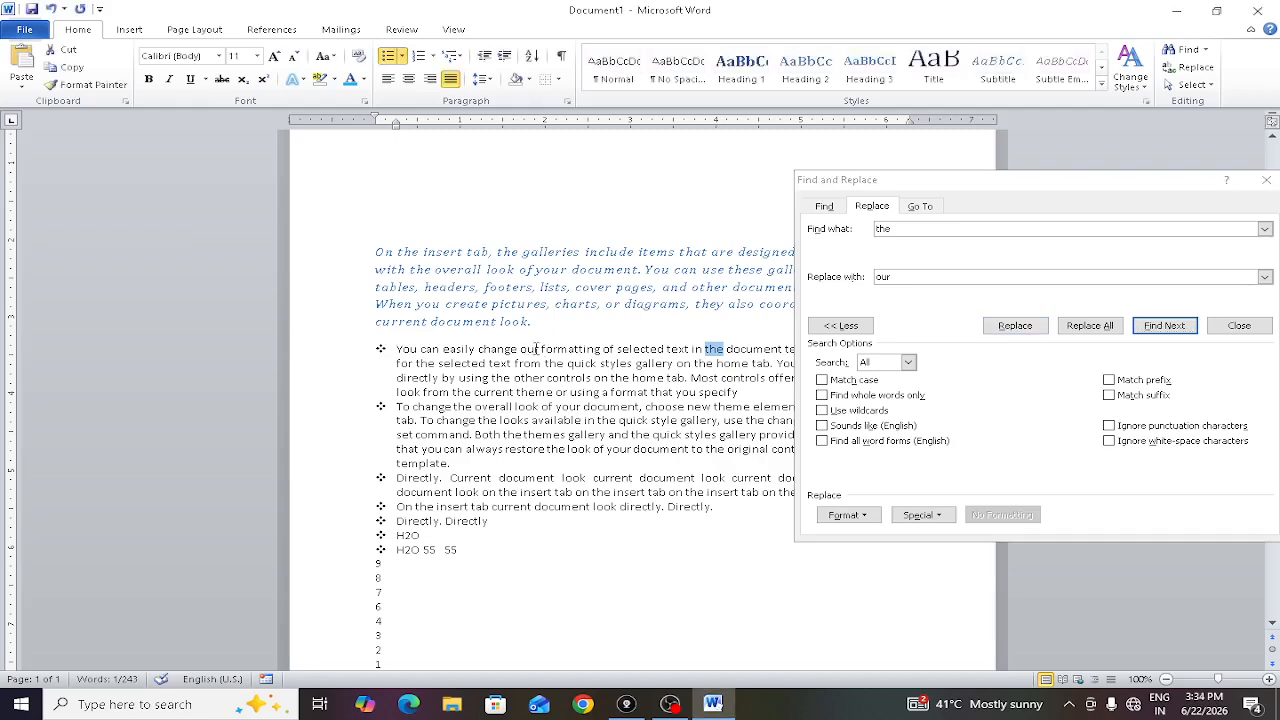
{"action": "left_click", "coordinate": [1014, 327]}
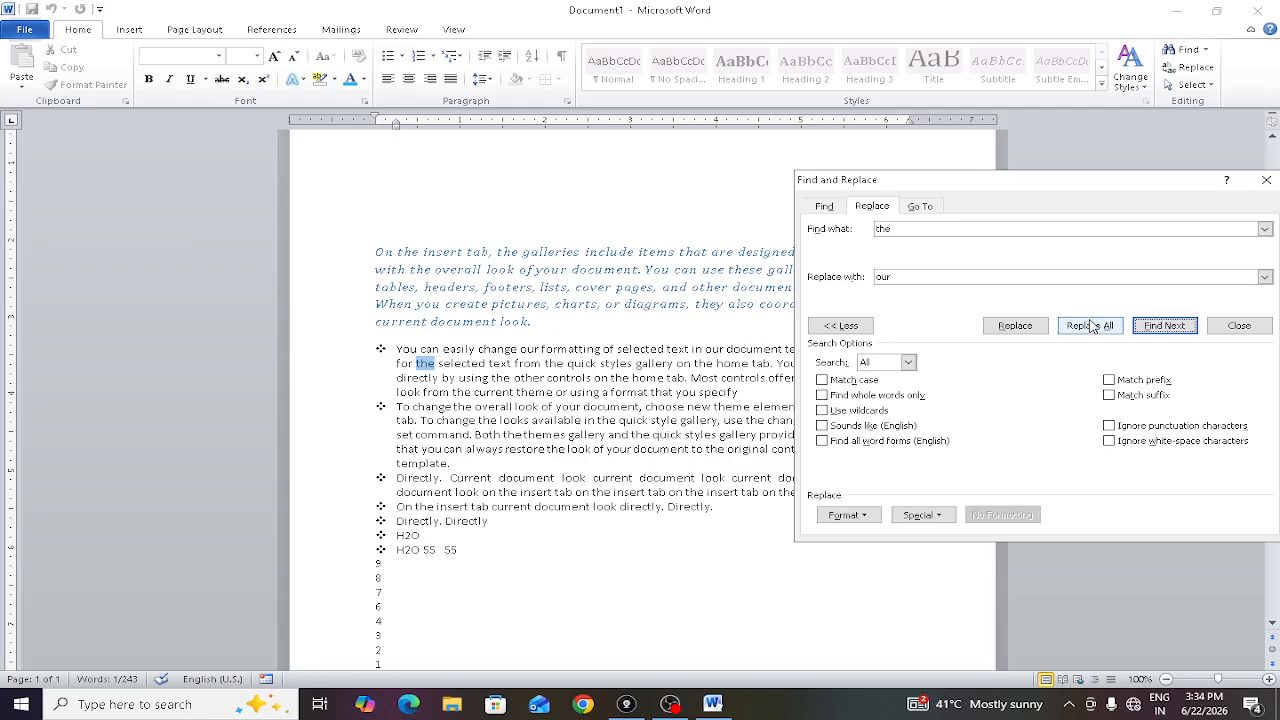
{"action": "left_click_drag", "start_coordinate": [1118, 193], "coordinate": [1003, 223]}
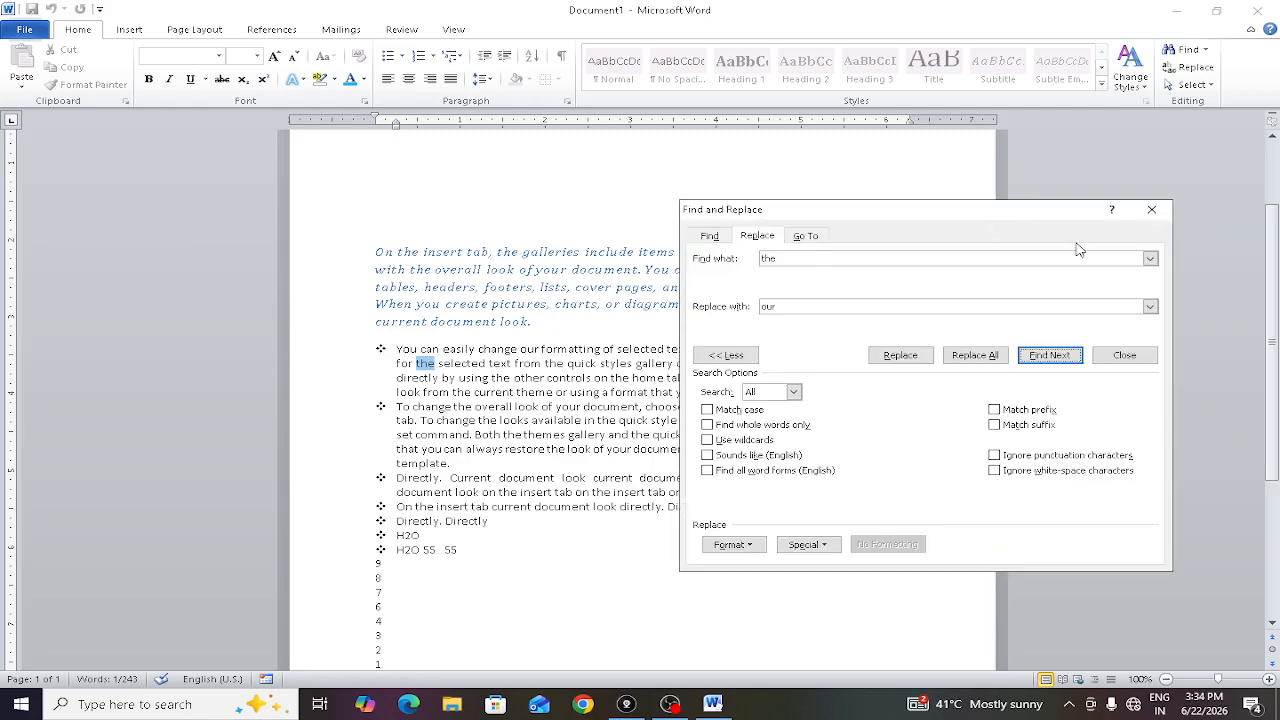
{"action": "left_click", "coordinate": [1152, 210]}
- Select all the text in the document and view the remaining selection options
{"action": "left_click", "coordinate": [1203, 89]}
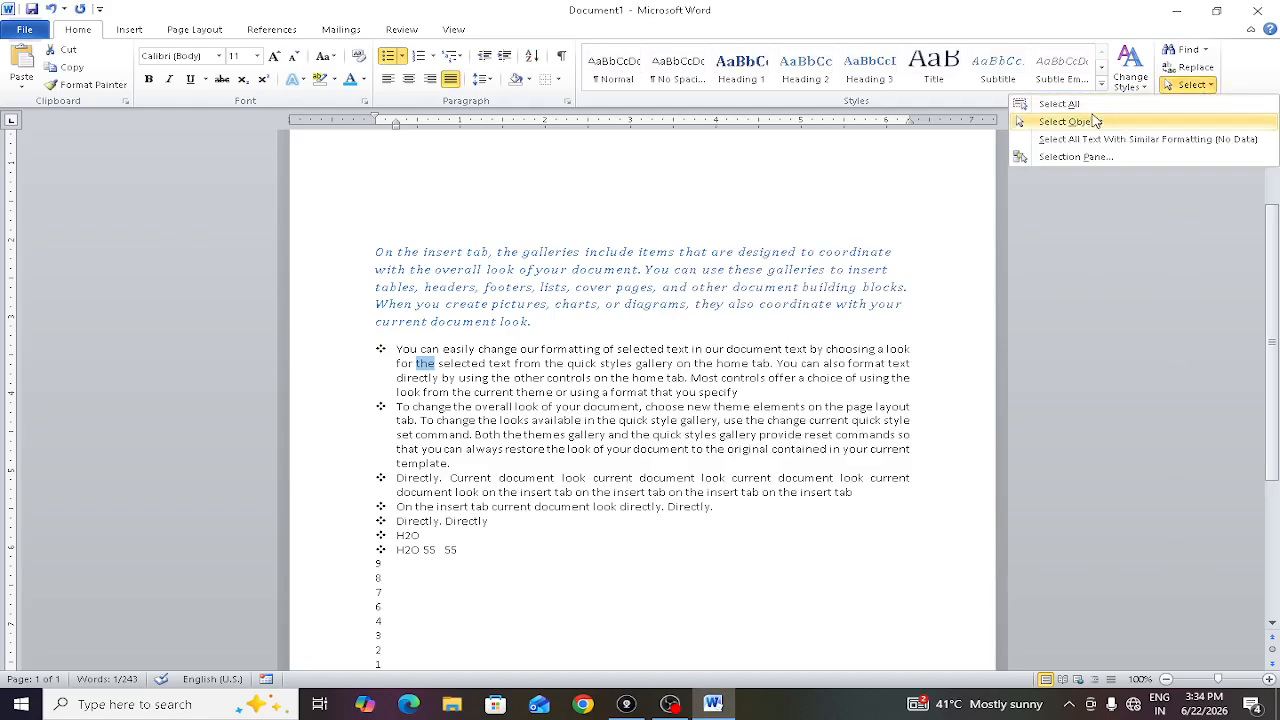
{"action": "left_click", "coordinate": [1060, 104]}
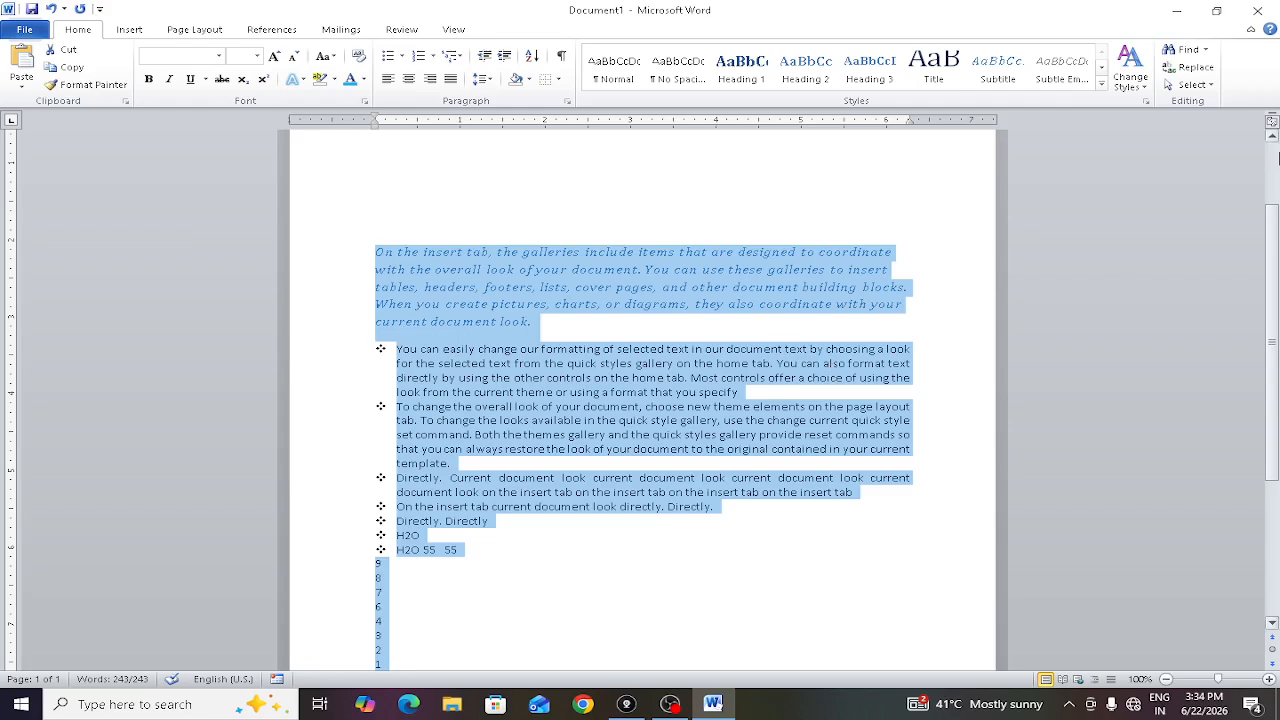
{"action": "left_click", "coordinate": [1190, 86]}
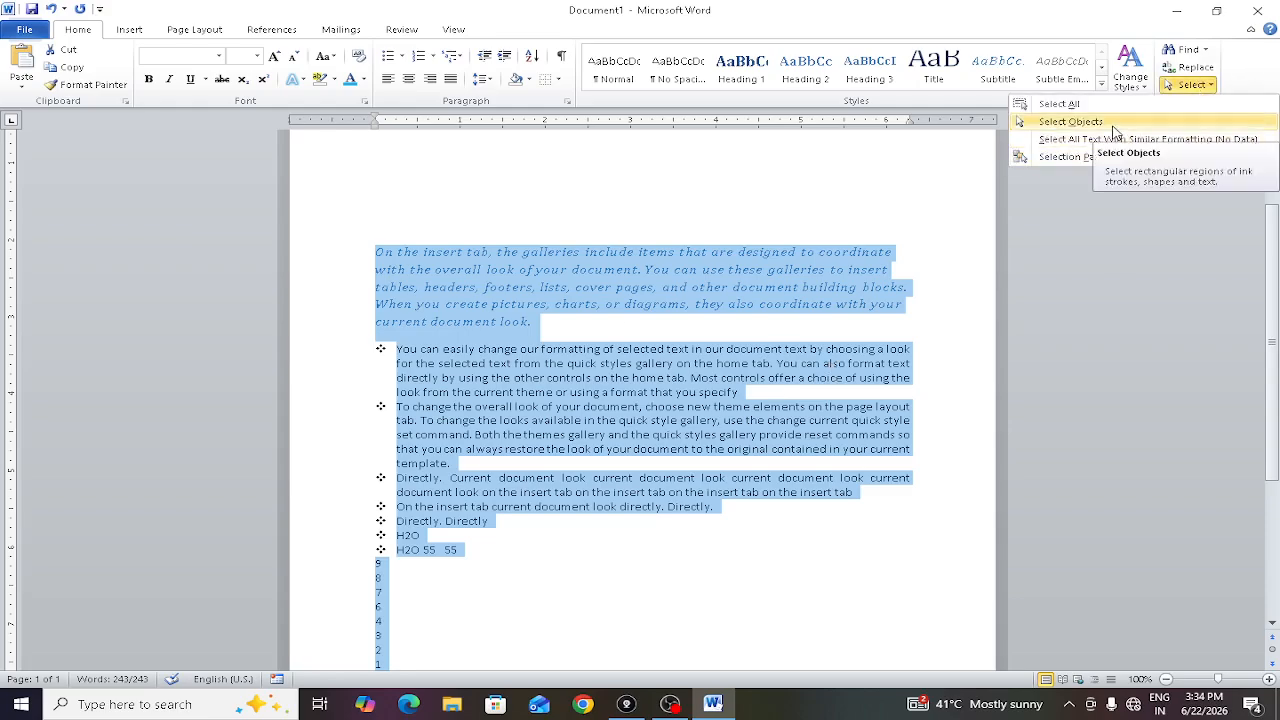
{"action": "key", "text": "Escape"}
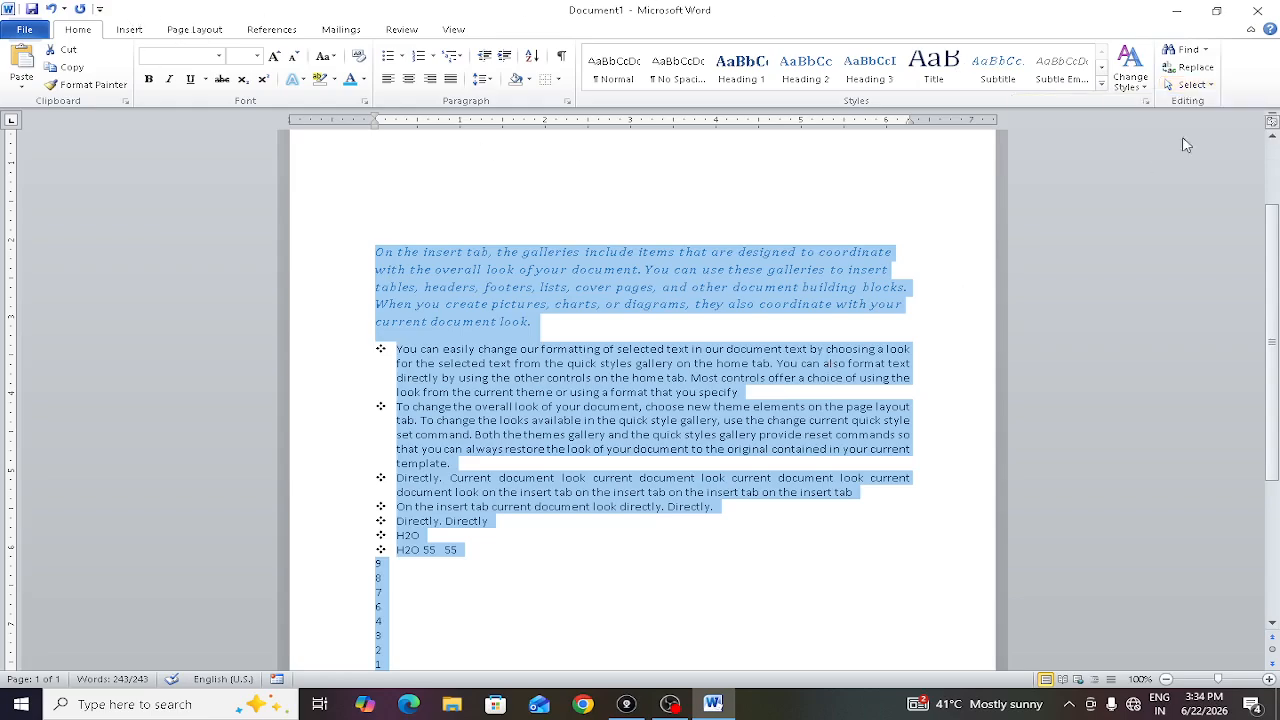
- Clear the selection by placing the cursor in the first paragraph, and select all the document's text again
{"action": "left_click", "coordinate": [1212, 88]}
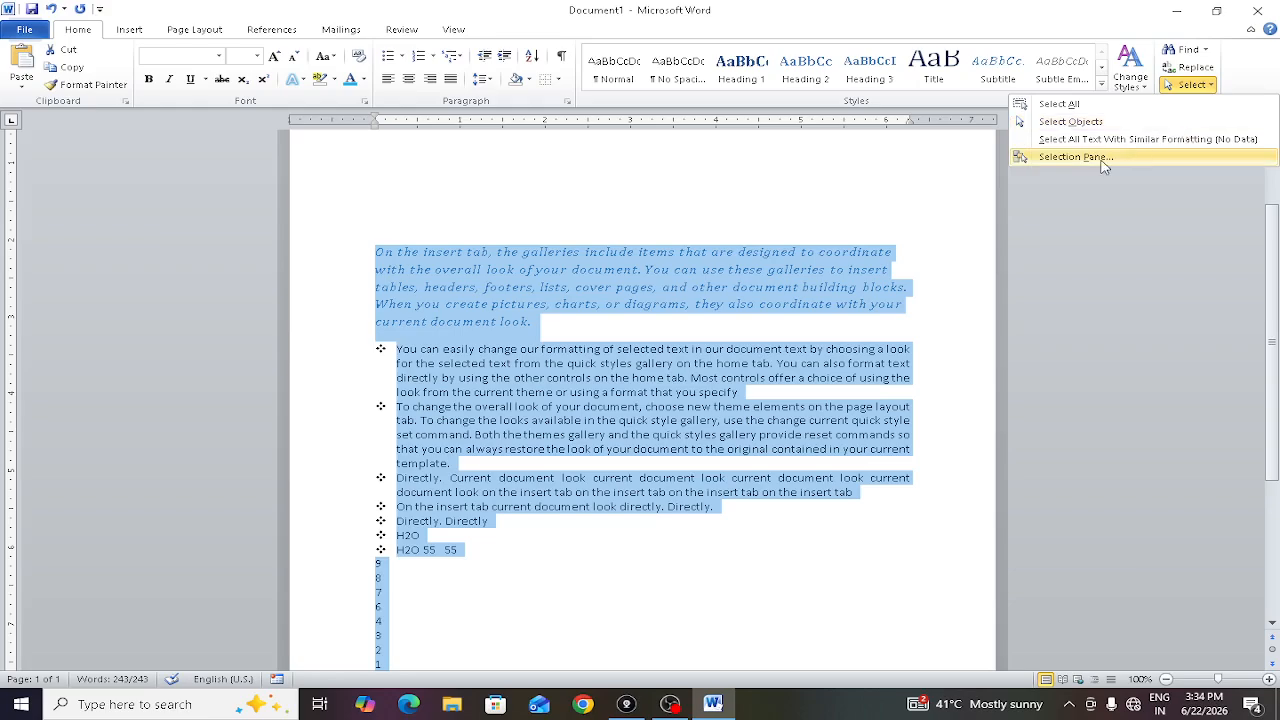
{"action": "left_click", "coordinate": [1114, 288]}
{"action": "left_click", "coordinate": [612, 320]}
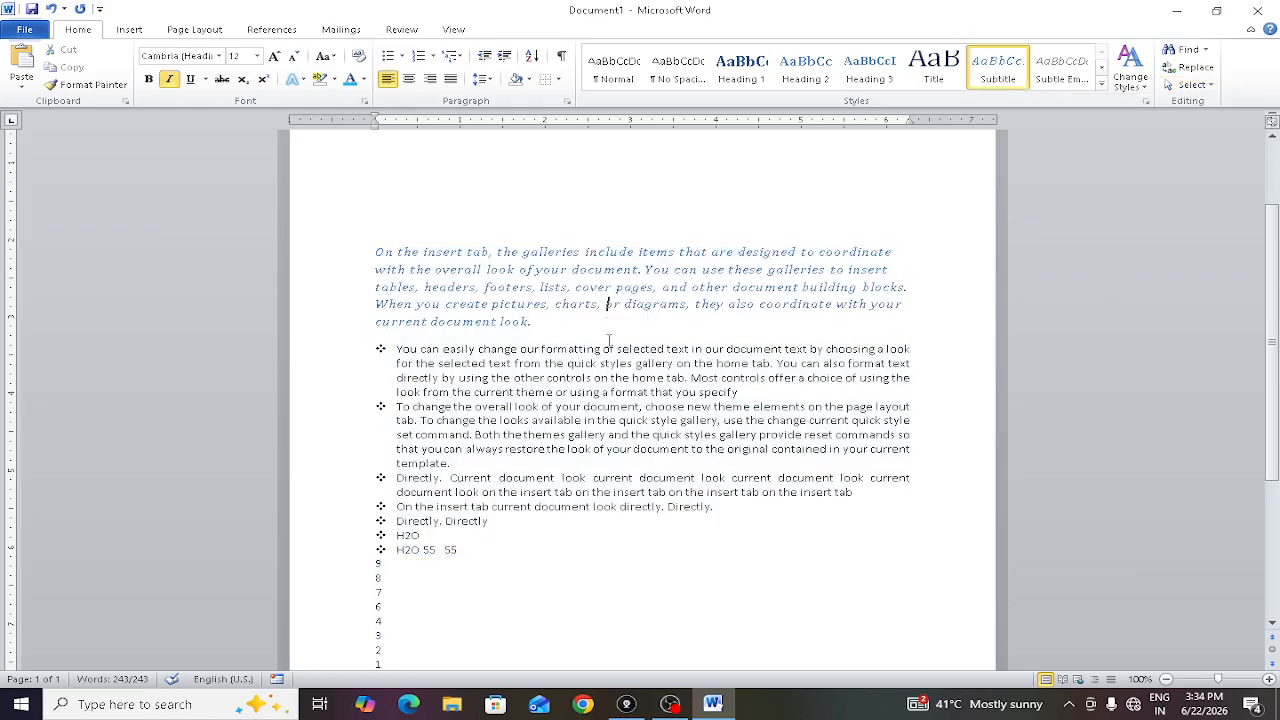
{"action": "left_click", "coordinate": [1205, 85]}
{"action": "left_click", "coordinate": [1068, 118]}
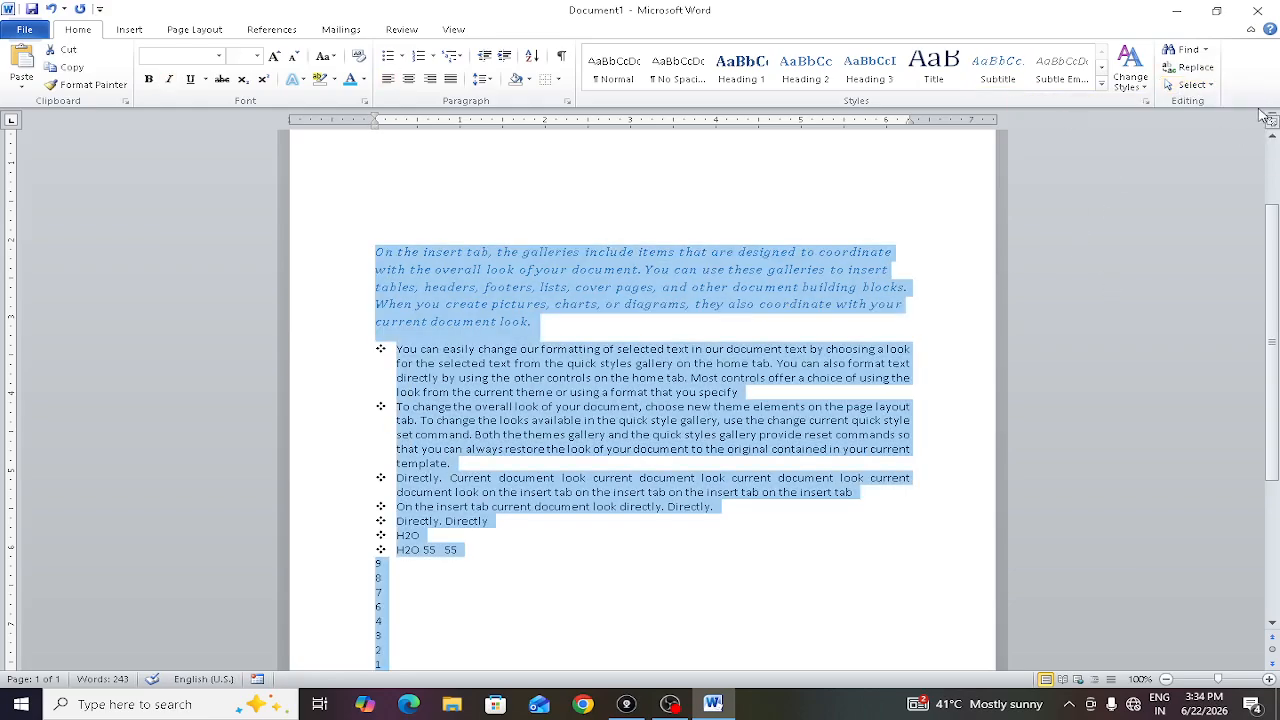
- Show the Selection and Visibility pane for the shapes on this page and close it
{"action": "left_click", "coordinate": [1208, 86]}
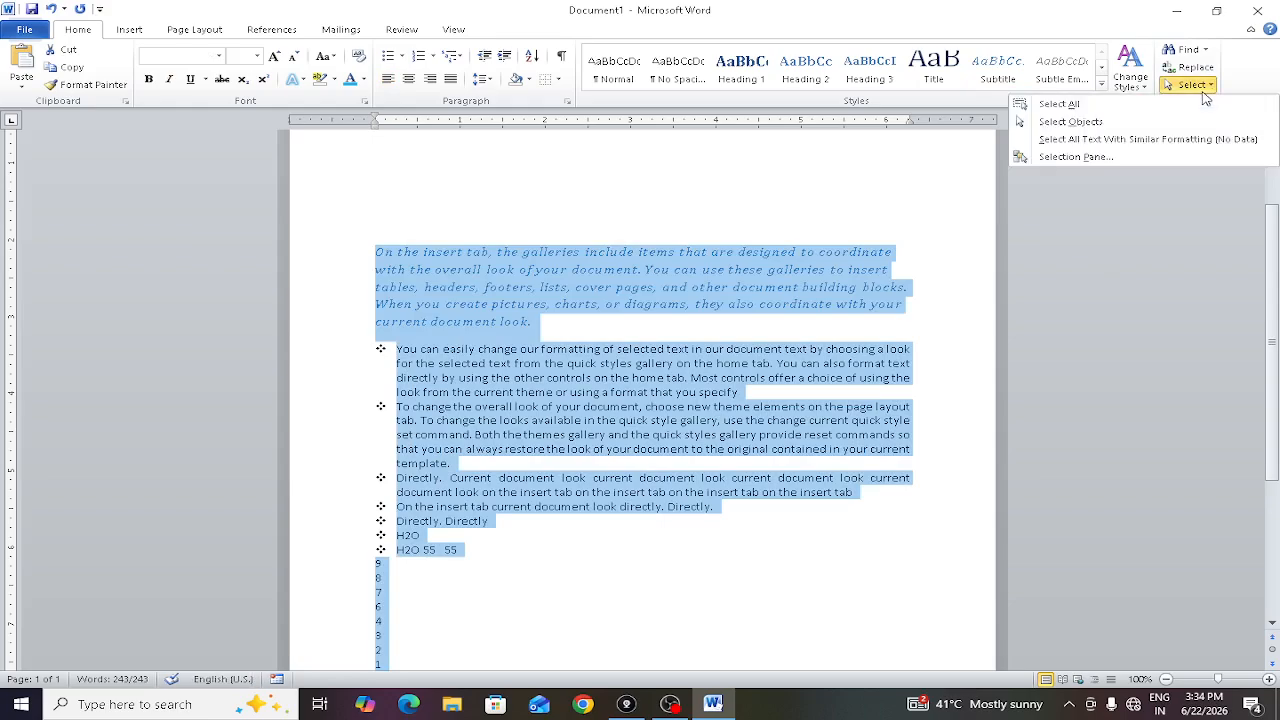
{"action": "left_click", "coordinate": [1078, 160]}
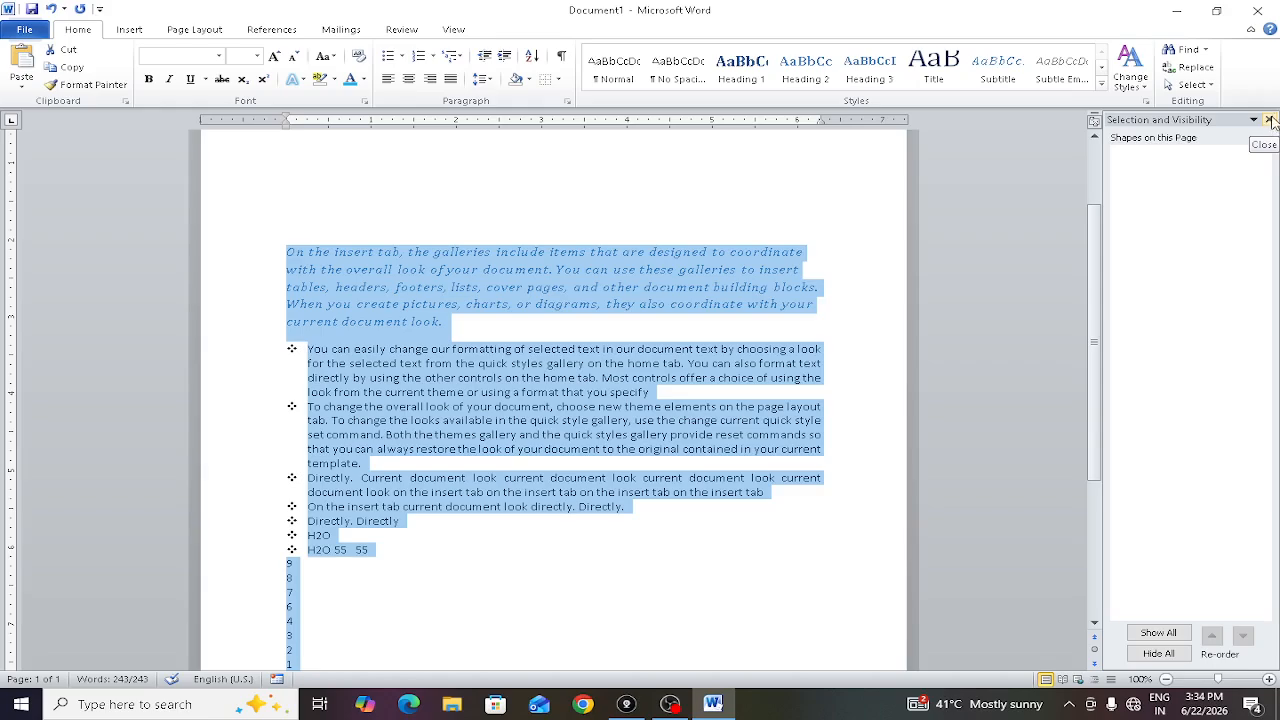
{"action": "left_click", "coordinate": [1270, 119]}
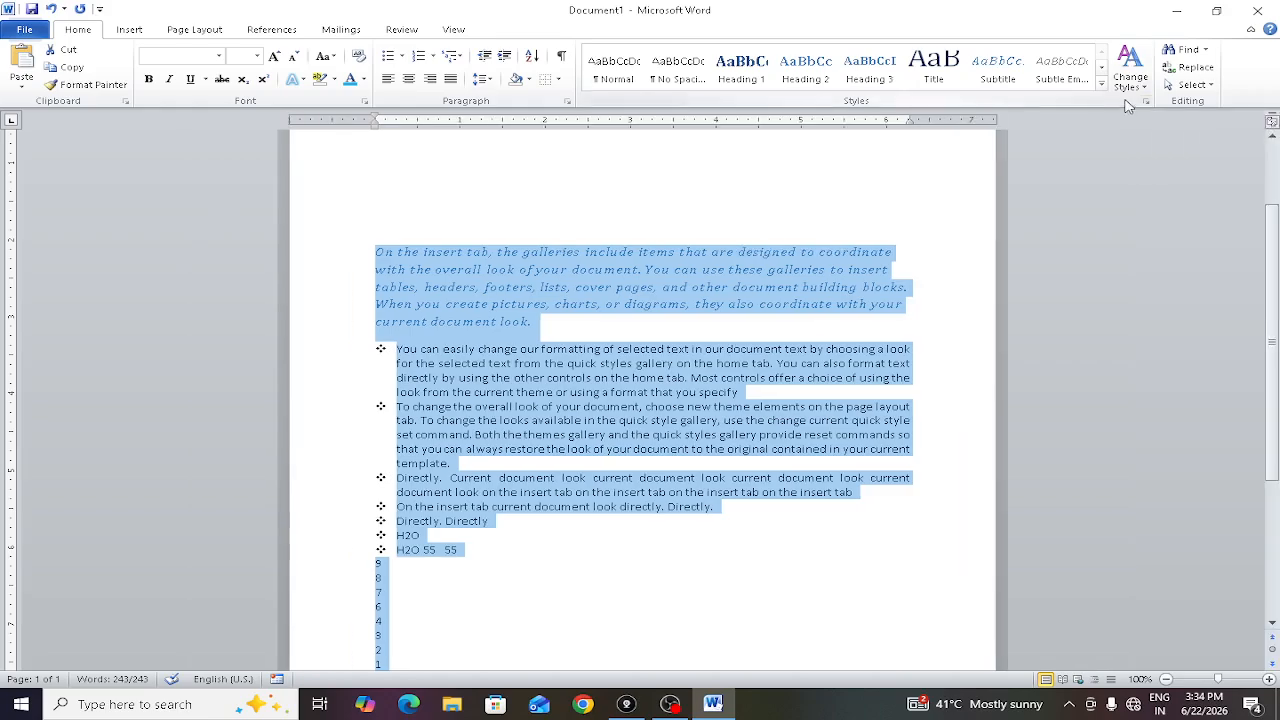
- Select all text with similar formatting, then select the whole document and deselect it by placing the cursor in the second bullet
{"action": "left_click", "coordinate": [1190, 84]}
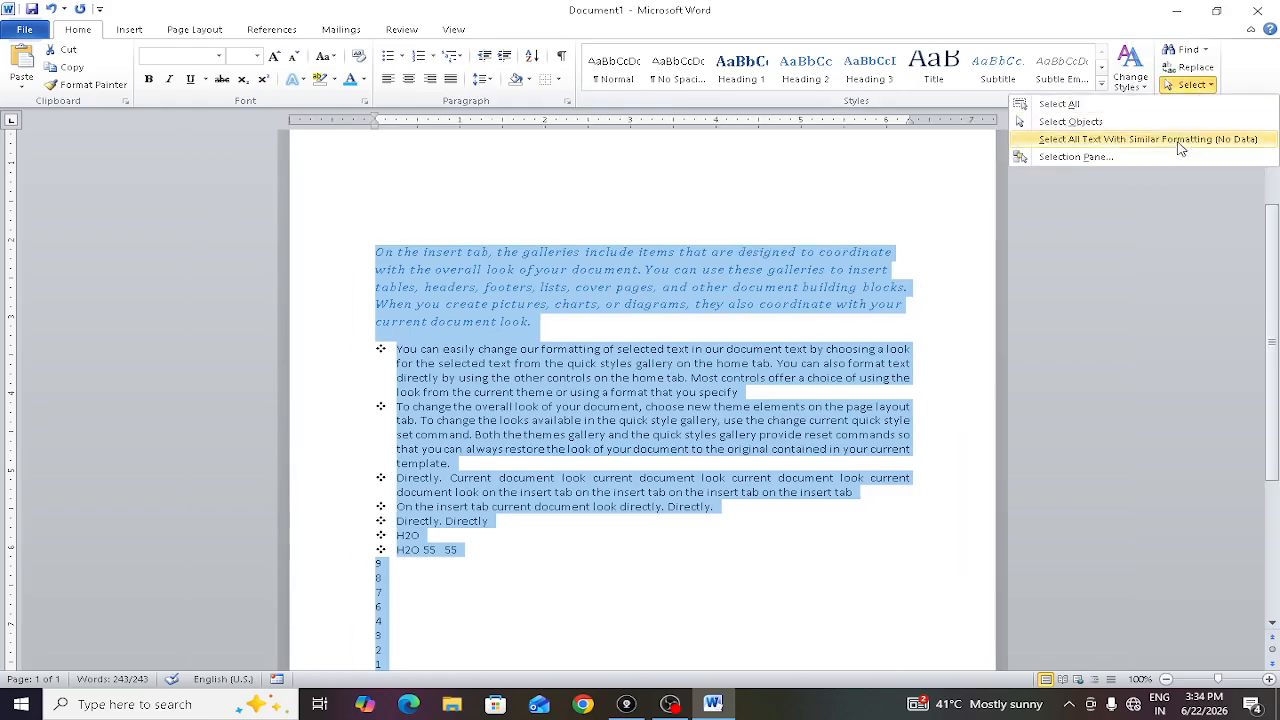
{"action": "left_click", "coordinate": [1107, 140]}
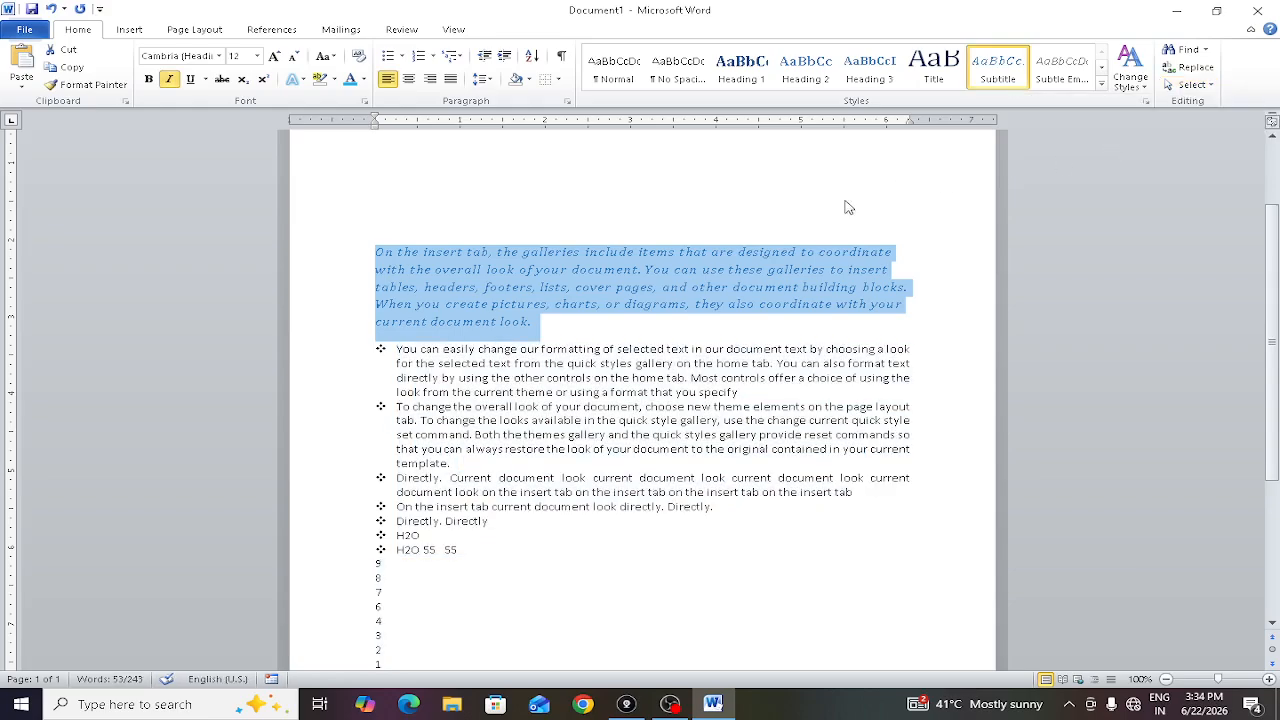
{"action": "left_click", "coordinate": [1194, 87]}
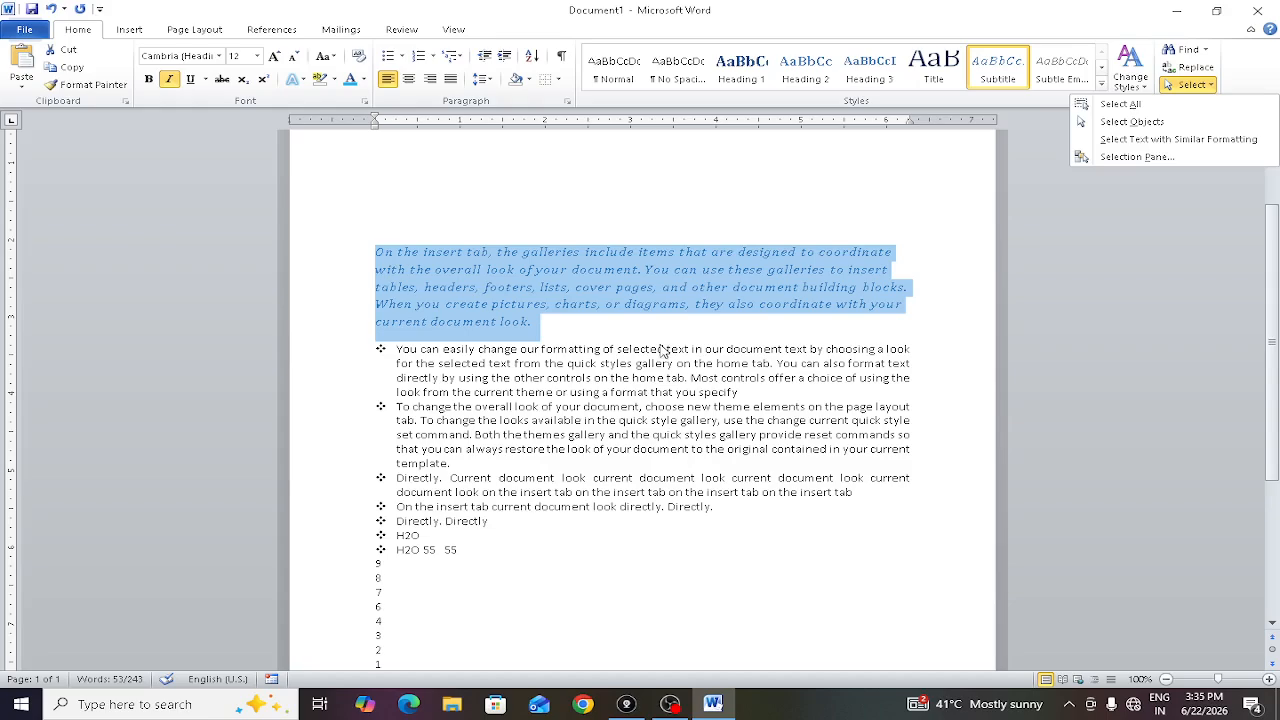
{"action": "left_click", "coordinate": [1122, 105]}
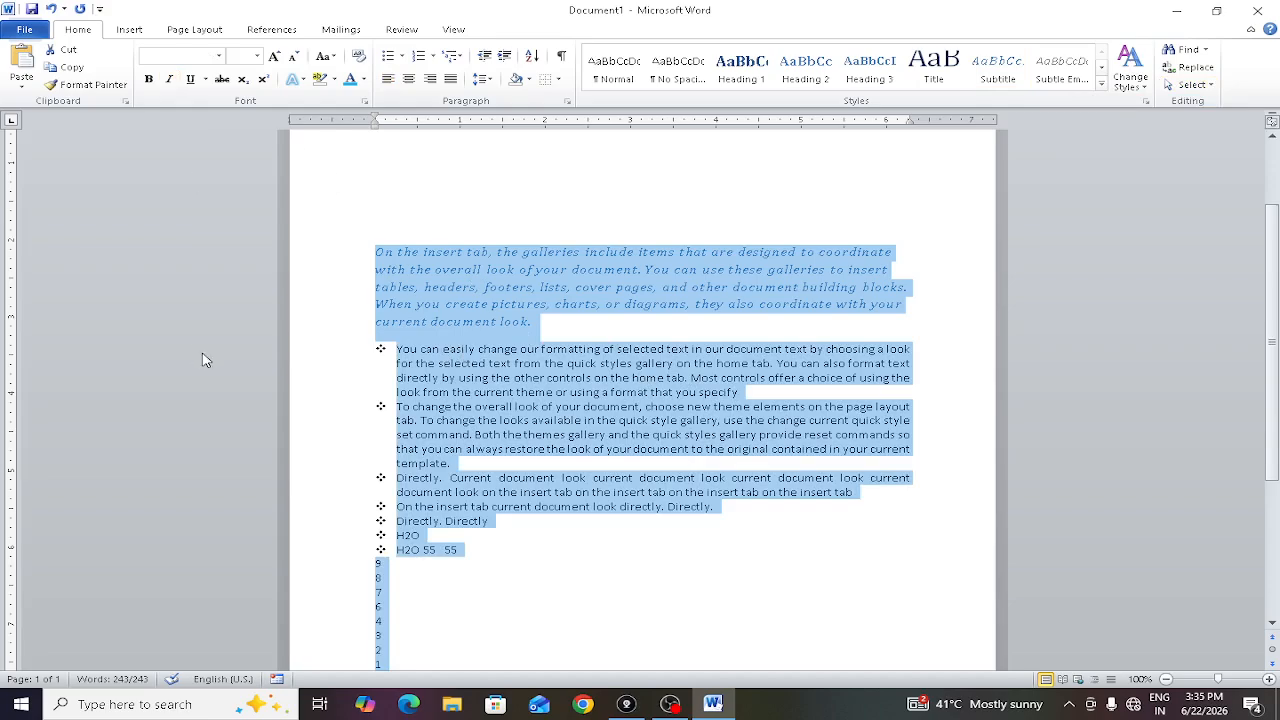
{"action": "left_click", "coordinate": [448, 449]}
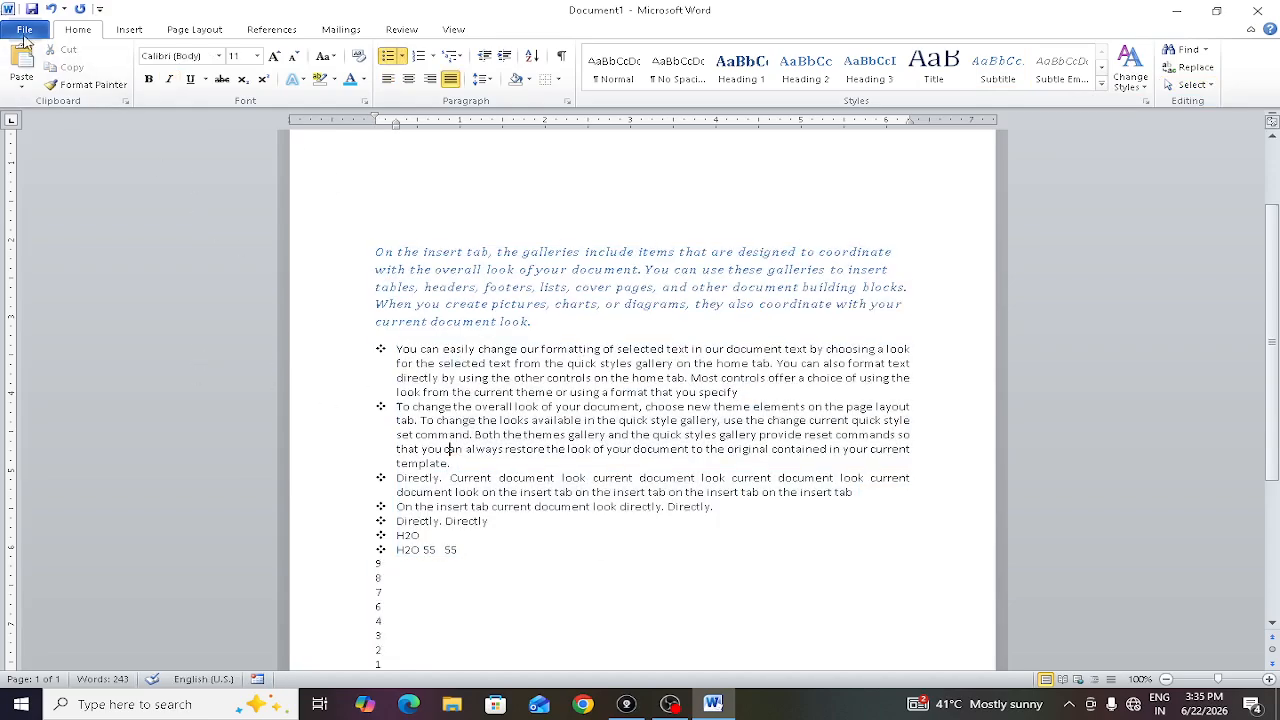
- Open the save dialog for the unsaved document, move it toward the page's centre and cancel it
{"action": "left_click", "coordinate": [24, 32]}
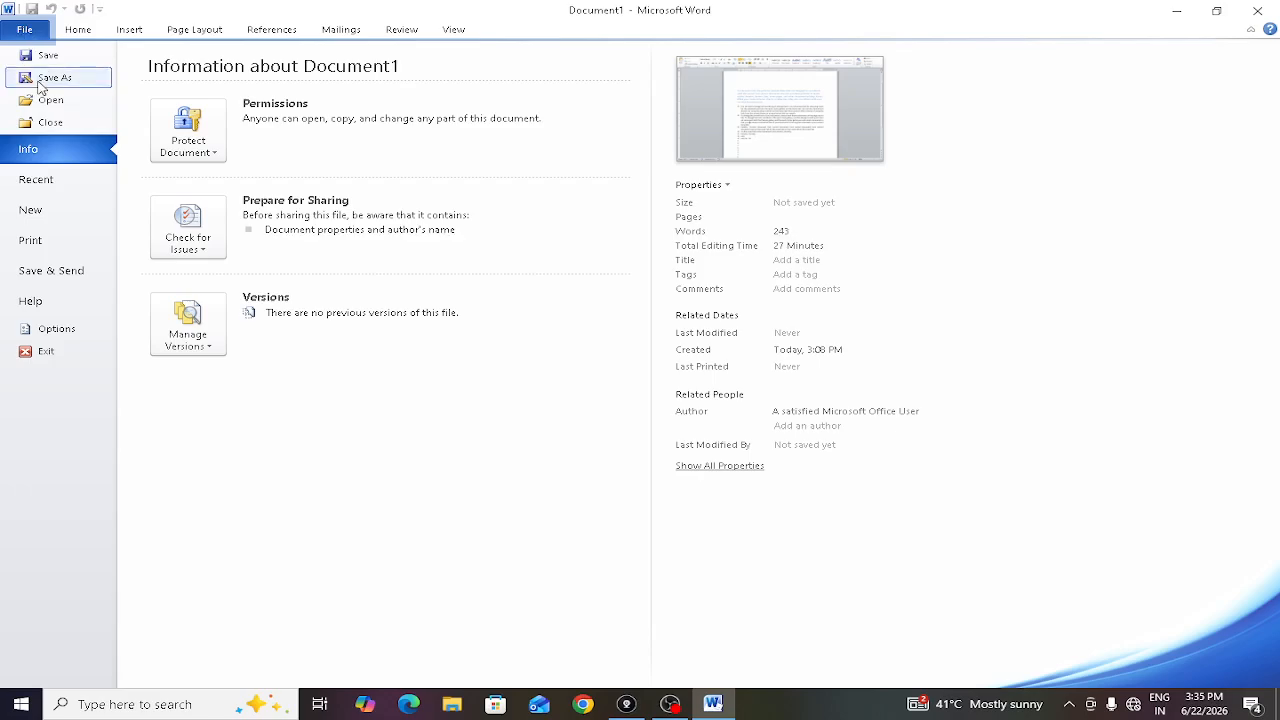
{"action": "left_click", "coordinate": [37, 57]}
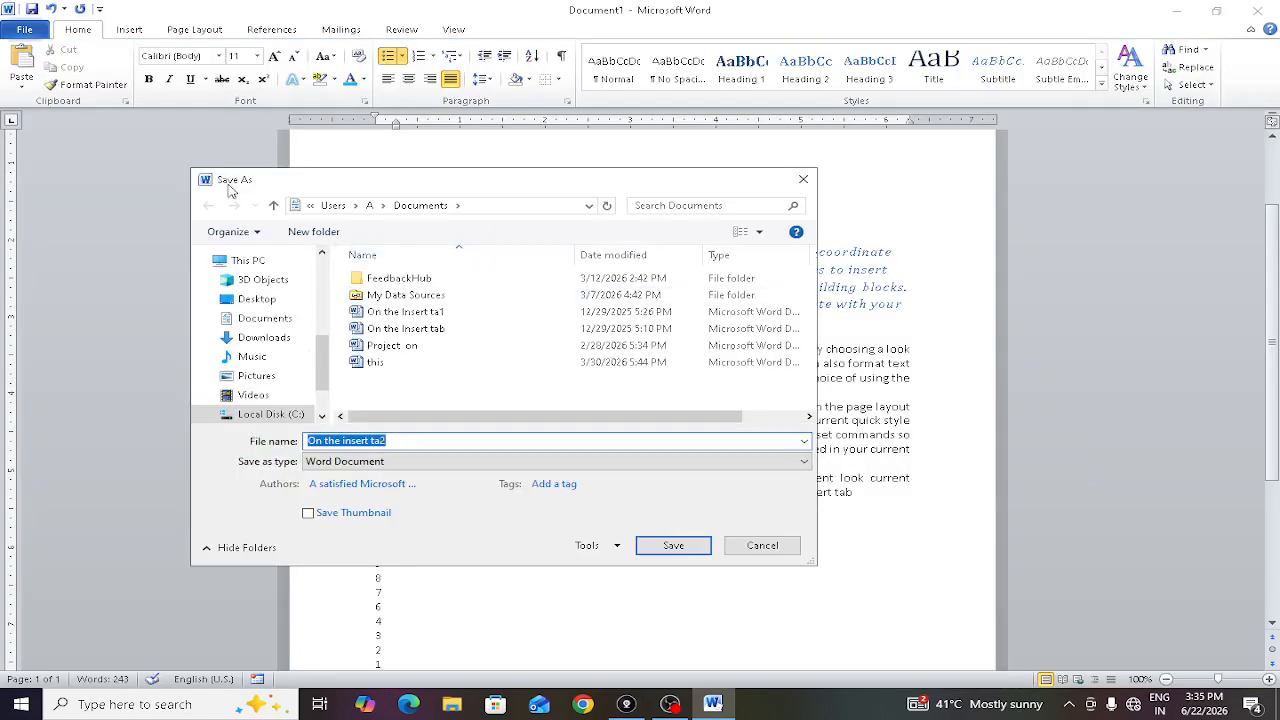
{"action": "left_click_drag", "start_coordinate": [331, 186], "coordinate": [486, 210]}
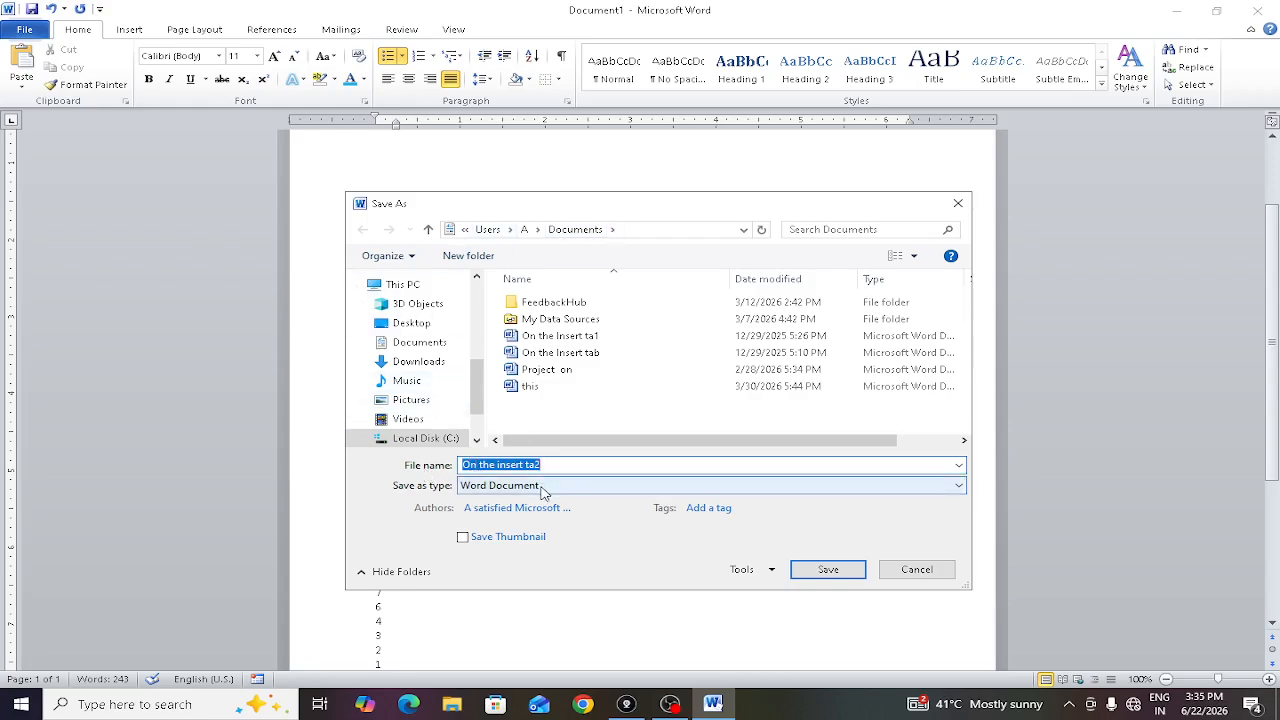
{"action": "left_click", "coordinate": [919, 576]}
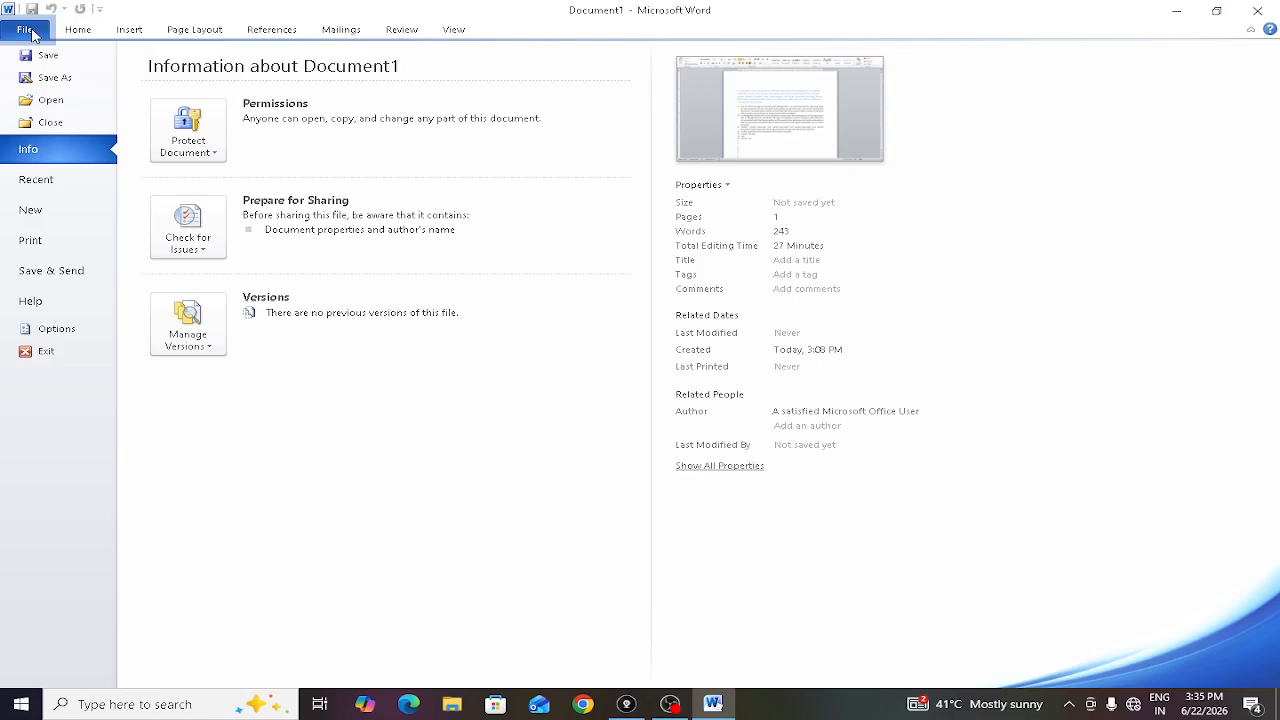
- Open the document "this" from the Documents folder, view it and close it
{"action": "left_click", "coordinate": [24, 29]}
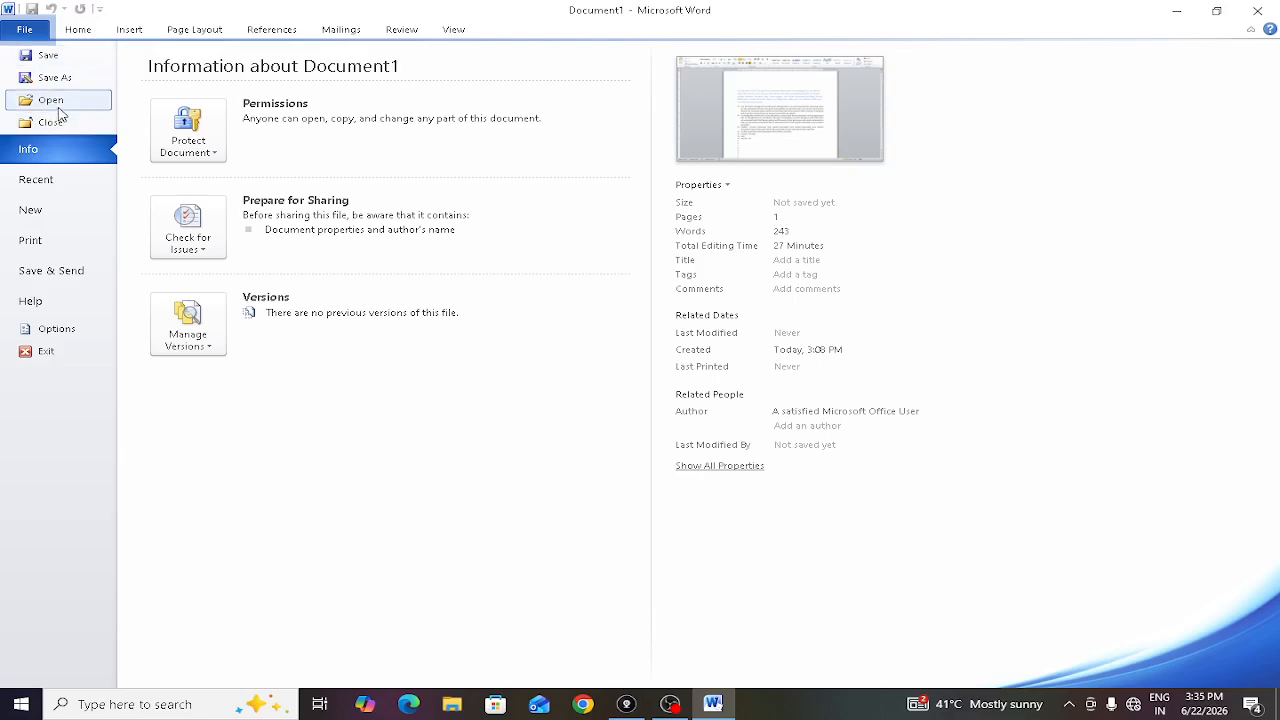
{"action": "left_click", "coordinate": [55, 100]}
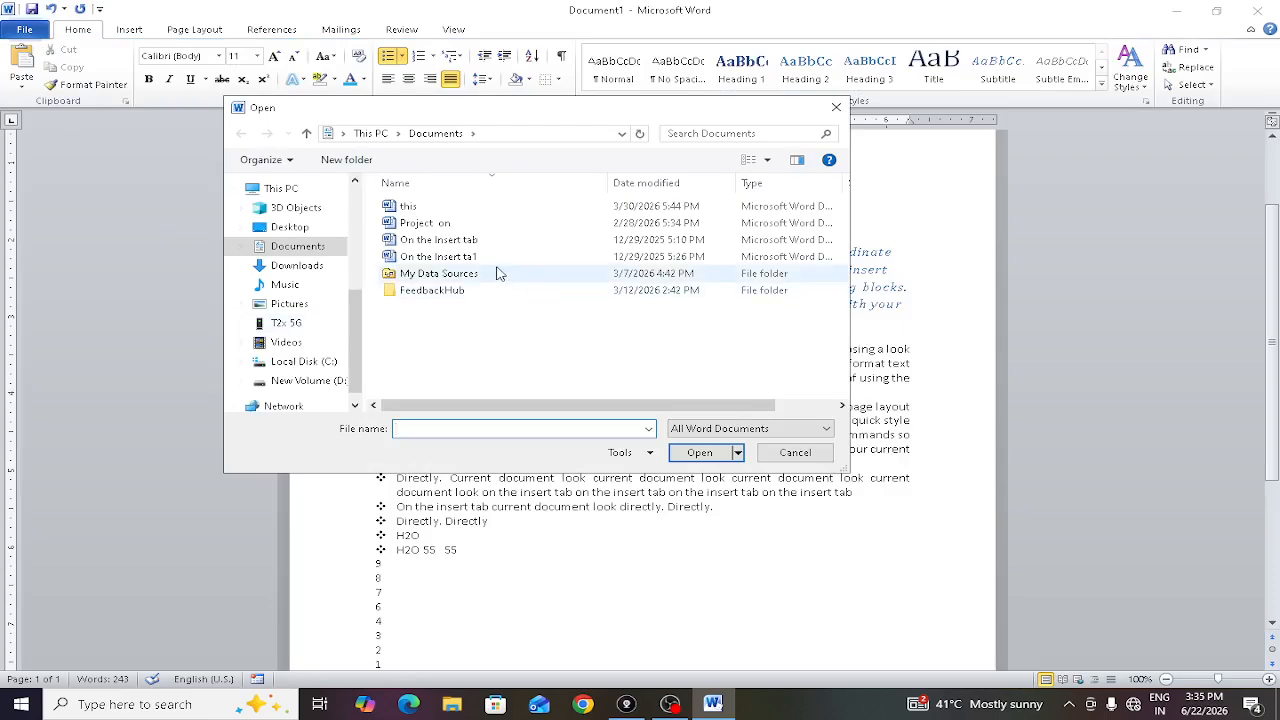
{"action": "left_click", "coordinate": [449, 214]}
{"action": "left_click", "coordinate": [690, 453]}
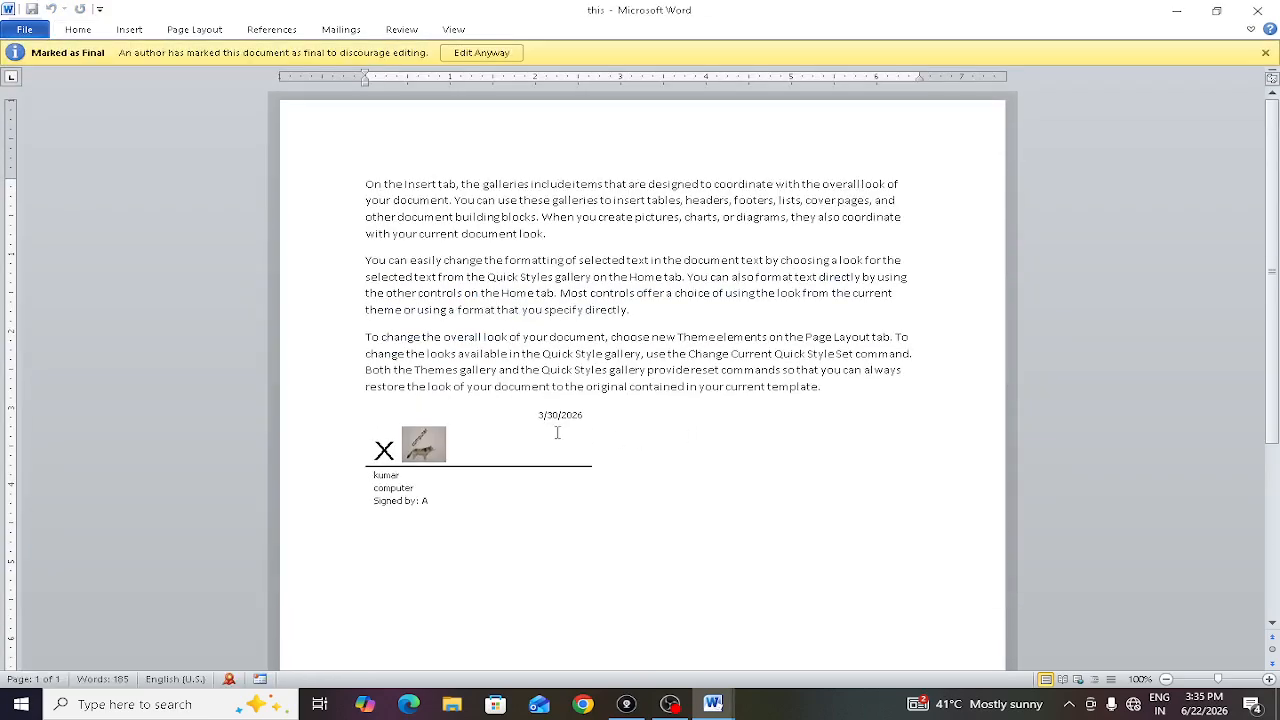
{"action": "left_click", "coordinate": [1248, 28]}
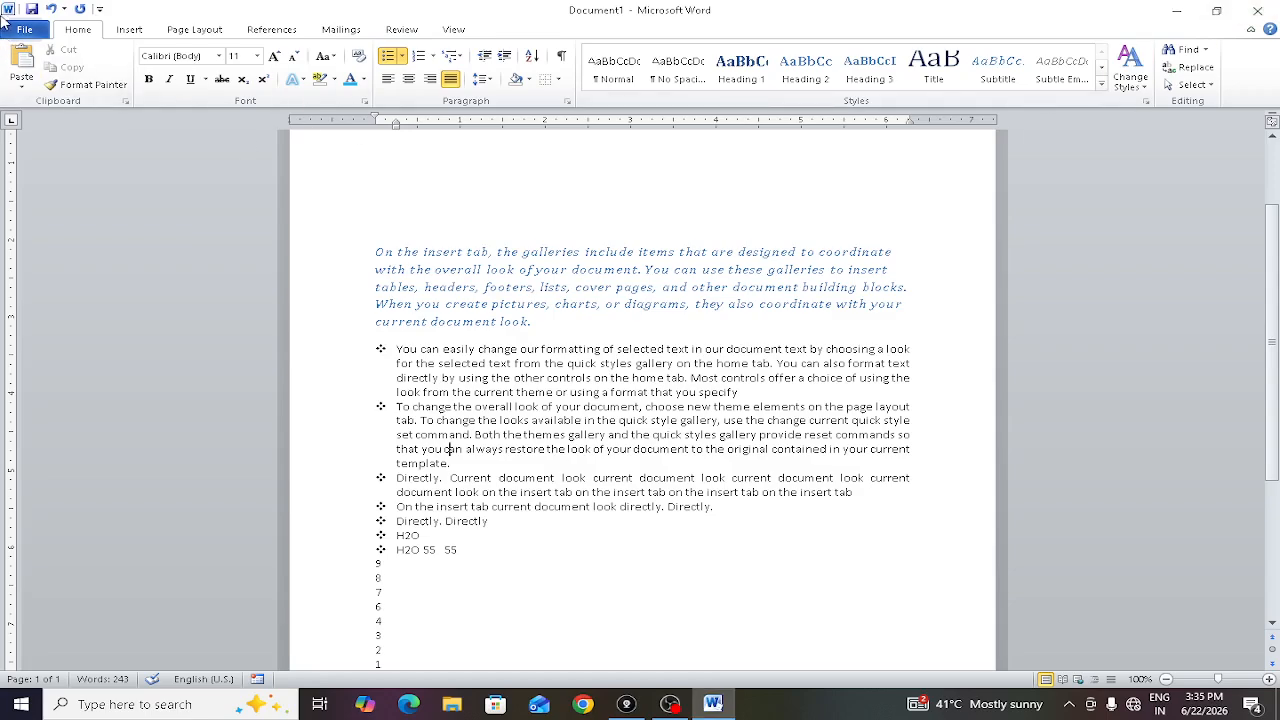
- View the file types and the file name offered by Save As, and cancel without saving
{"action": "left_click", "coordinate": [24, 29]}
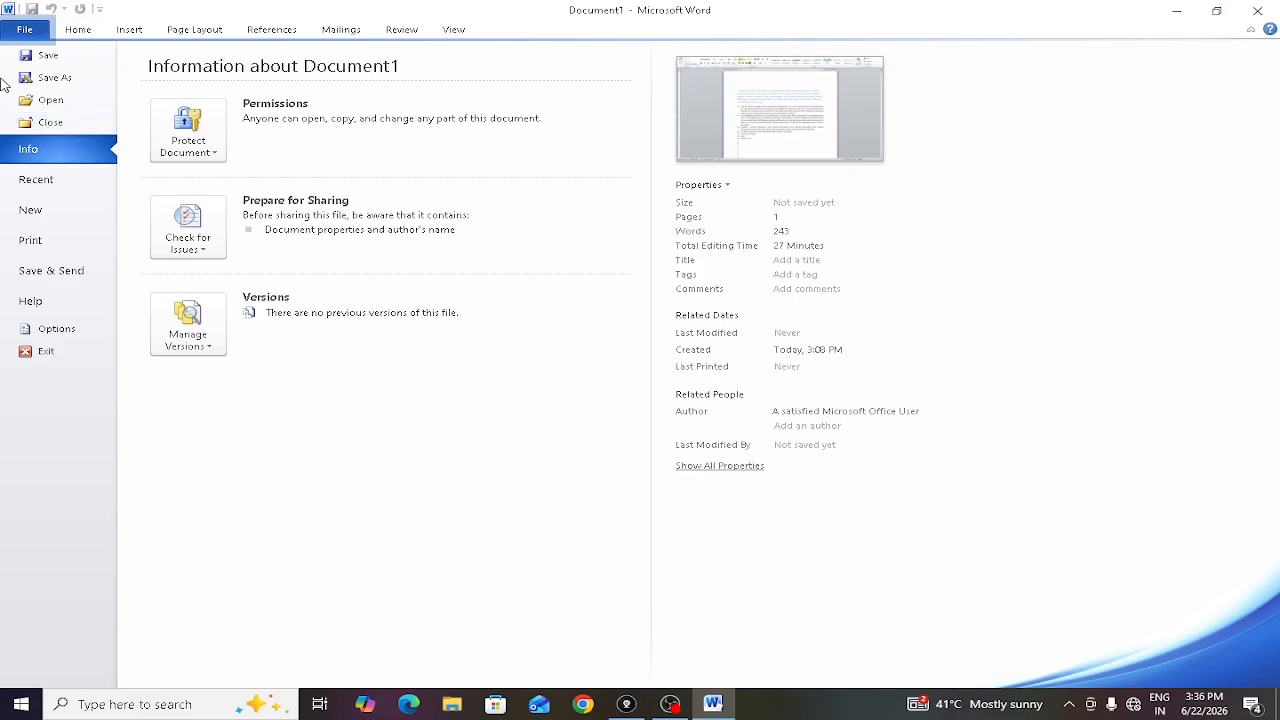
{"action": "left_click", "coordinate": [68, 86]}
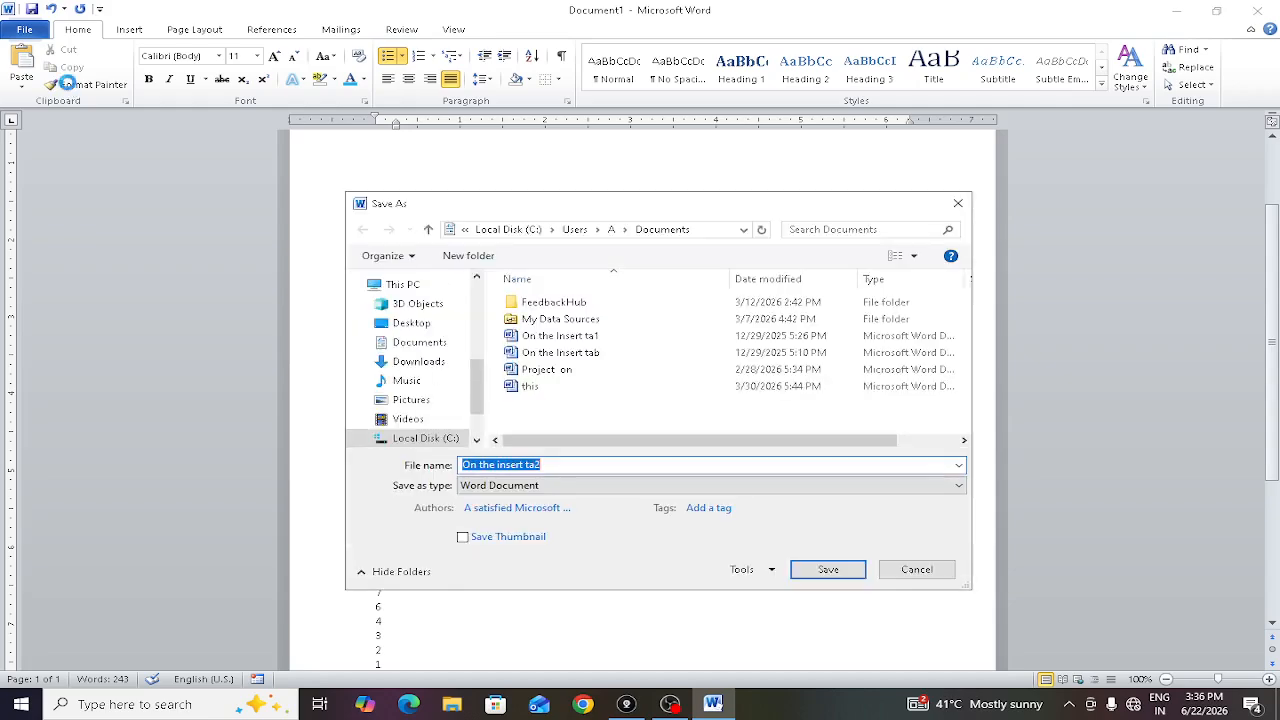
{"action": "left_click", "coordinate": [546, 486]}
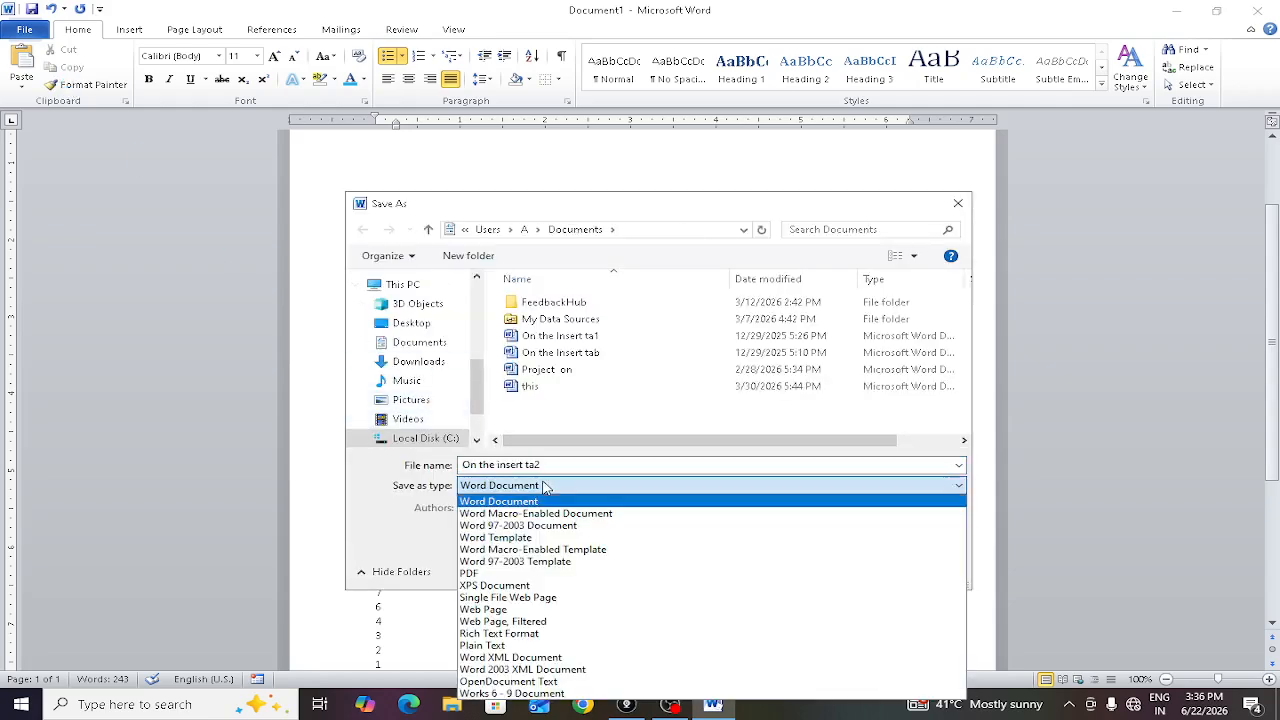
{"action": "left_click", "coordinate": [544, 487]}
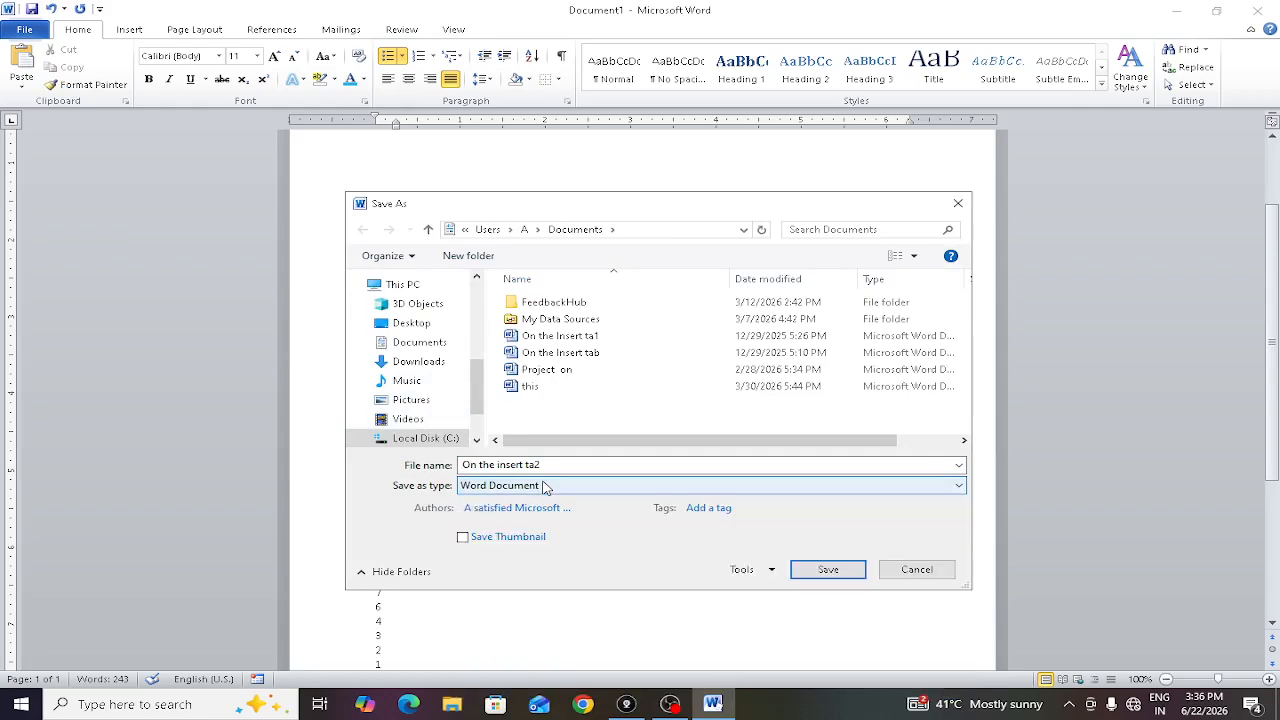
{"action": "left_click", "coordinate": [547, 465]}
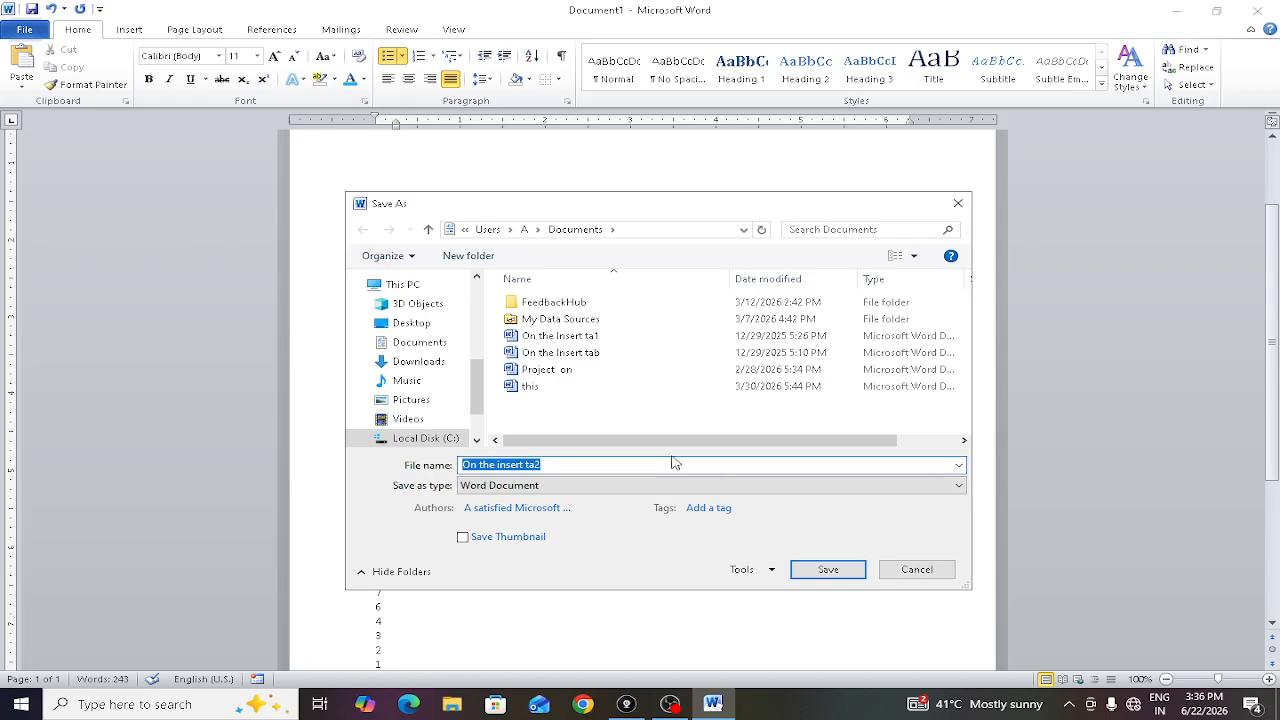
{"action": "left_click", "coordinate": [946, 571]}
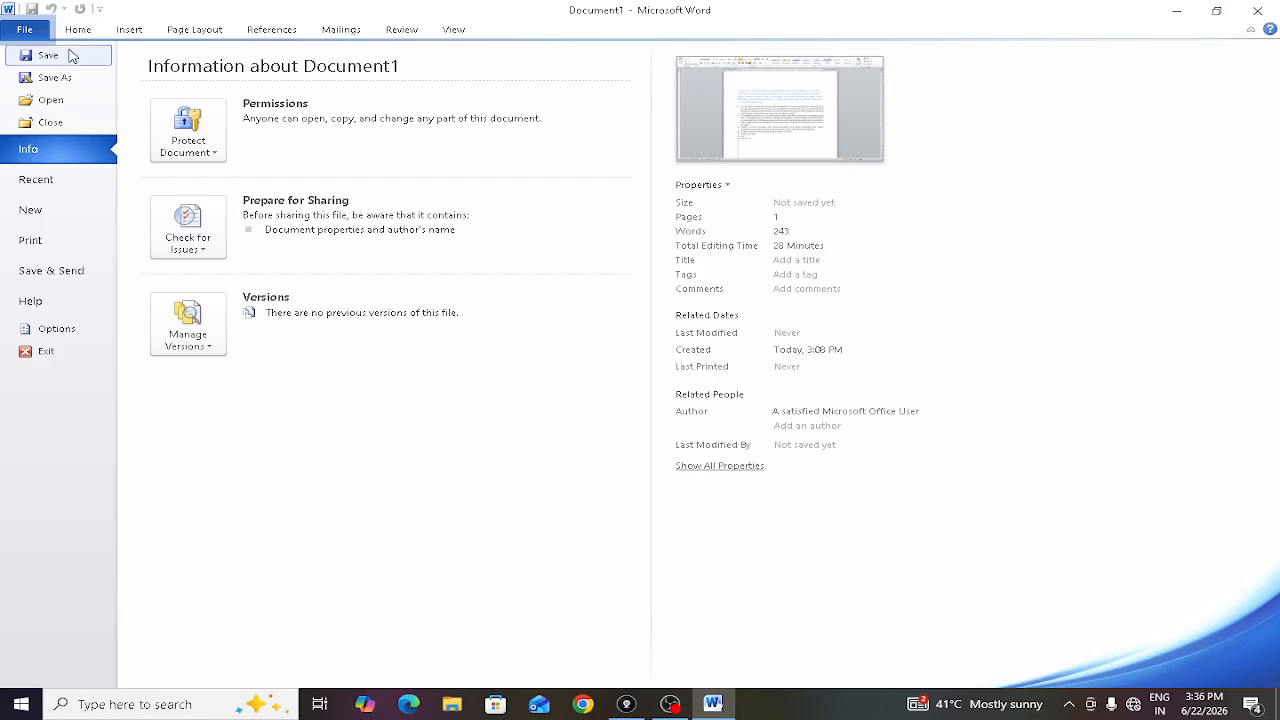
- Close the current document without saving its changes
{"action": "left_click", "coordinate": [22, 31]}
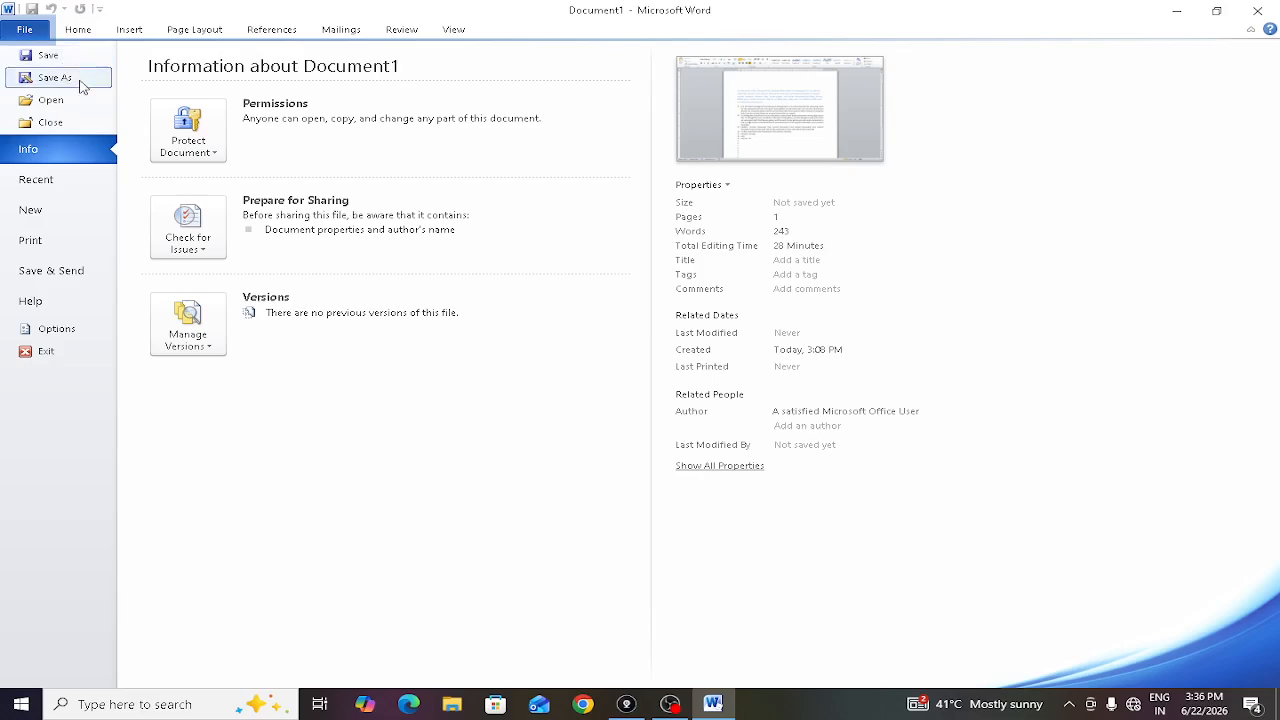
{"action": "left_click", "coordinate": [78, 123]}
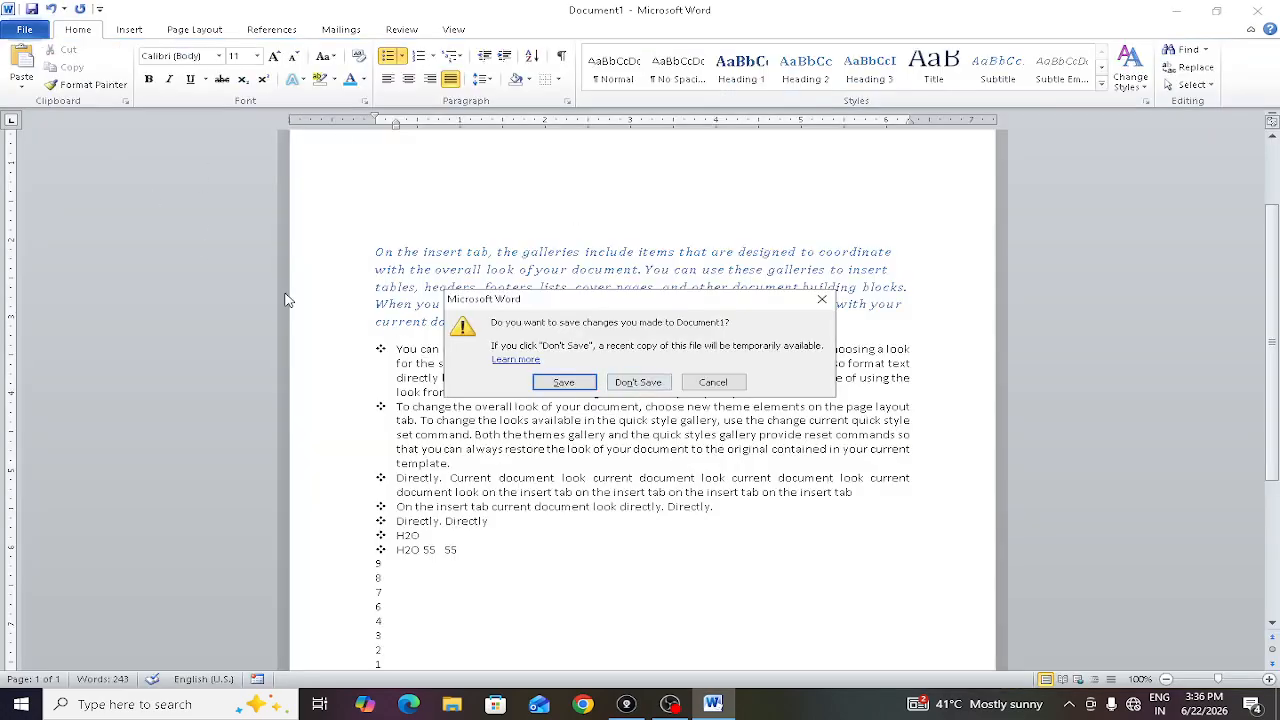
{"action": "left_click", "coordinate": [615, 382]}
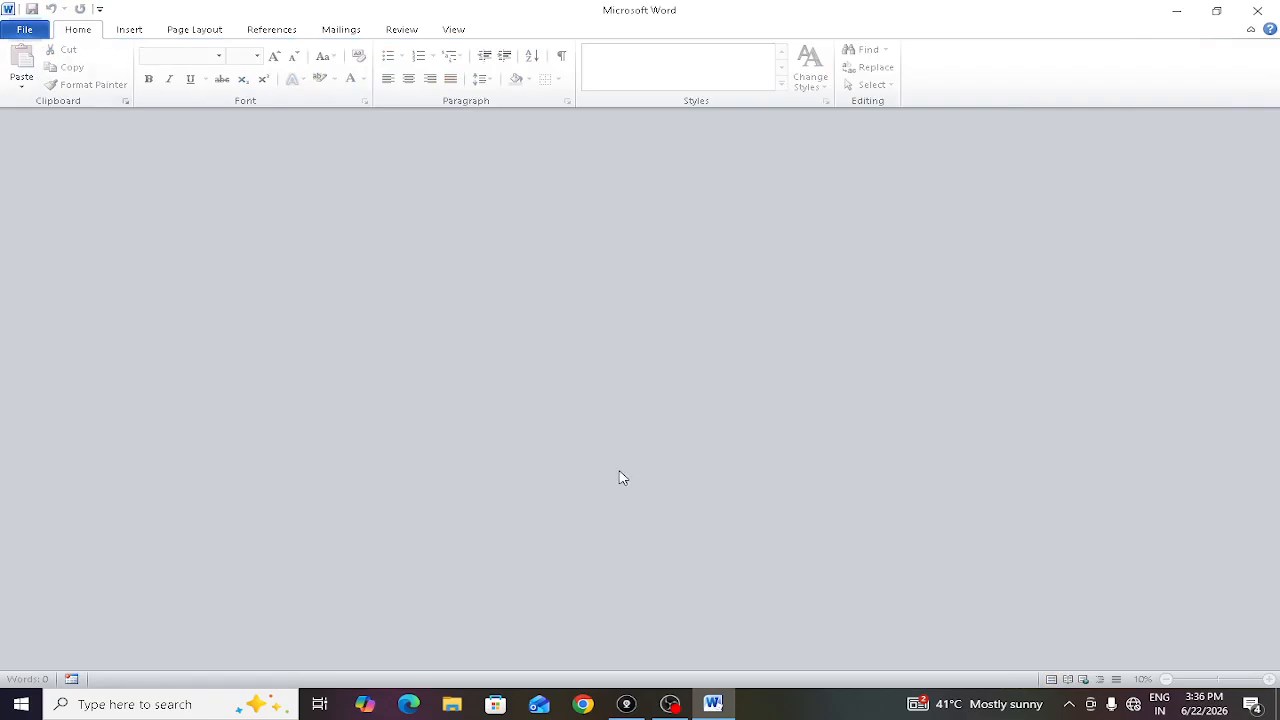
- Create a new blank document from the available templates
{"action": "left_click", "coordinate": [41, 35]}
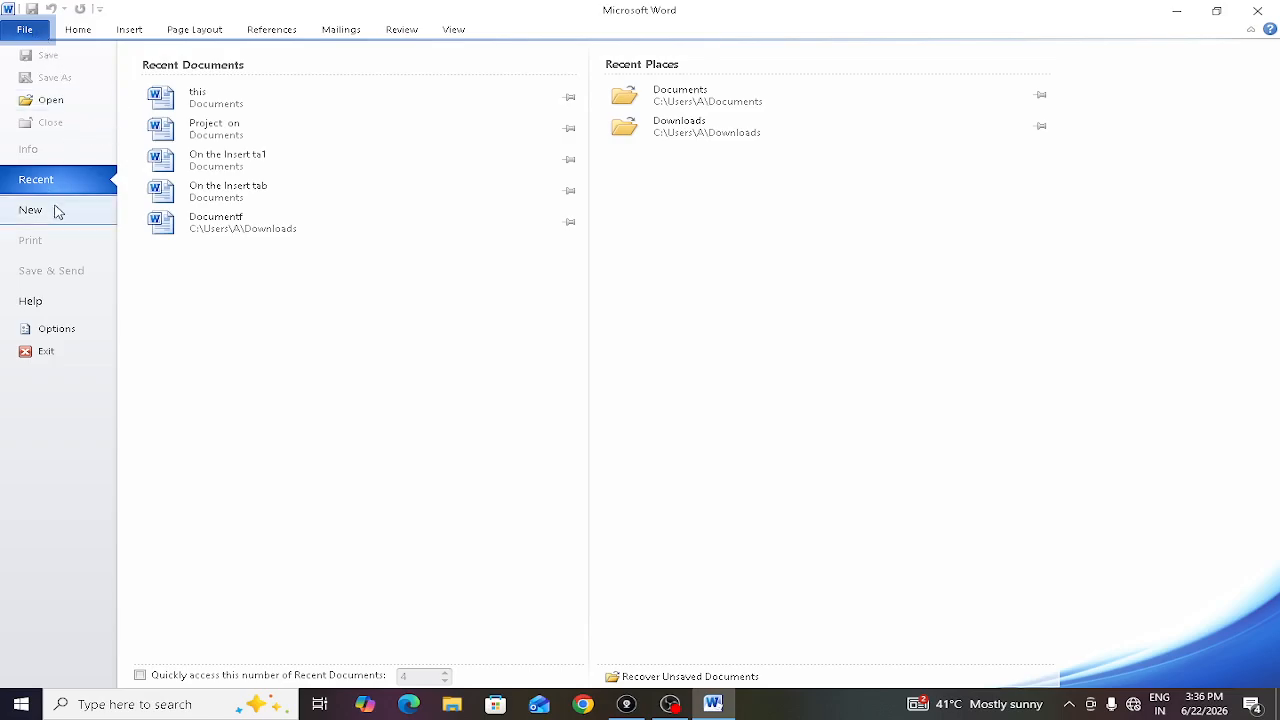
{"action": "left_click", "coordinate": [23, 219]}
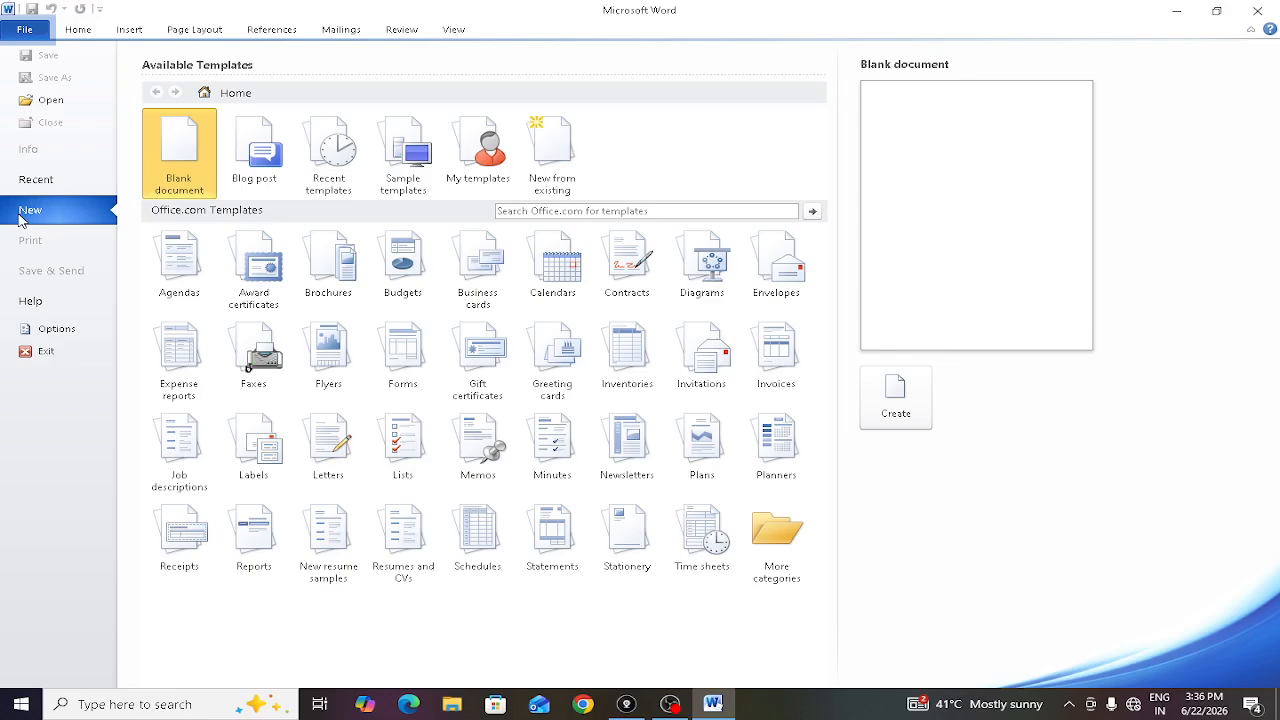
{"action": "left_click", "coordinate": [900, 410]}
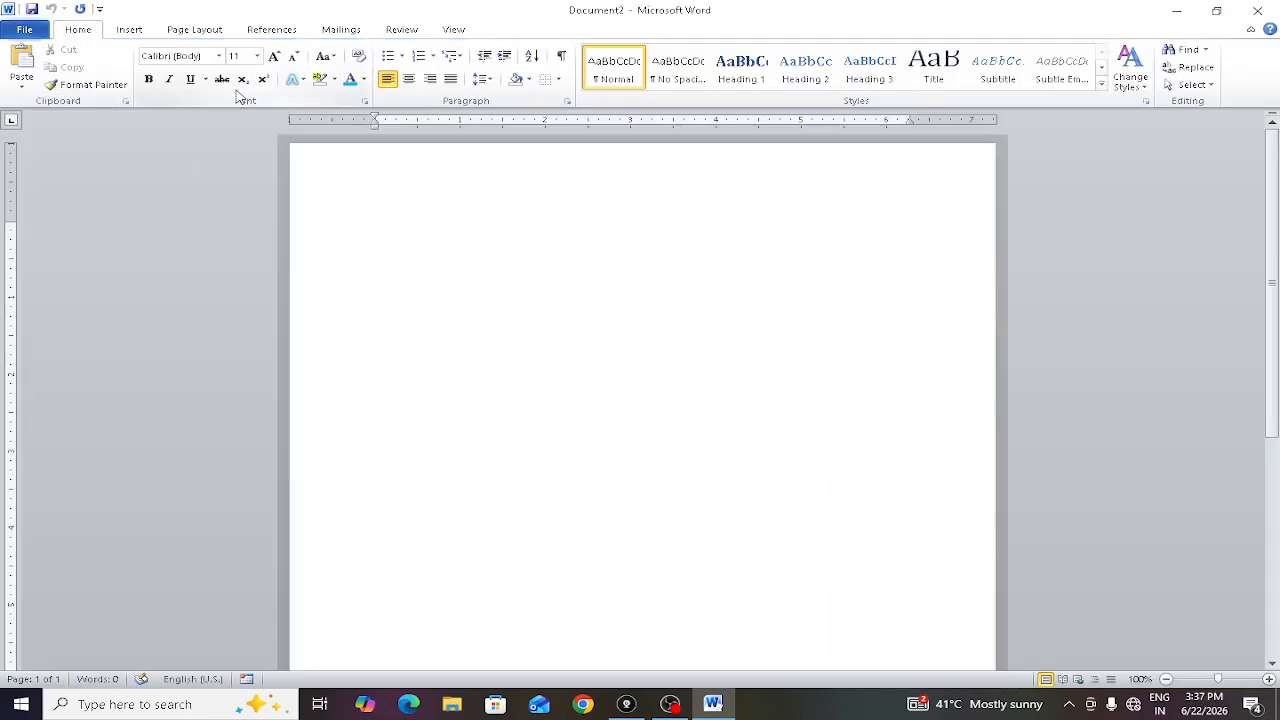
- Exit Word from the blank document and return to the desktop
{"action": "left_click", "coordinate": [28, 31]}
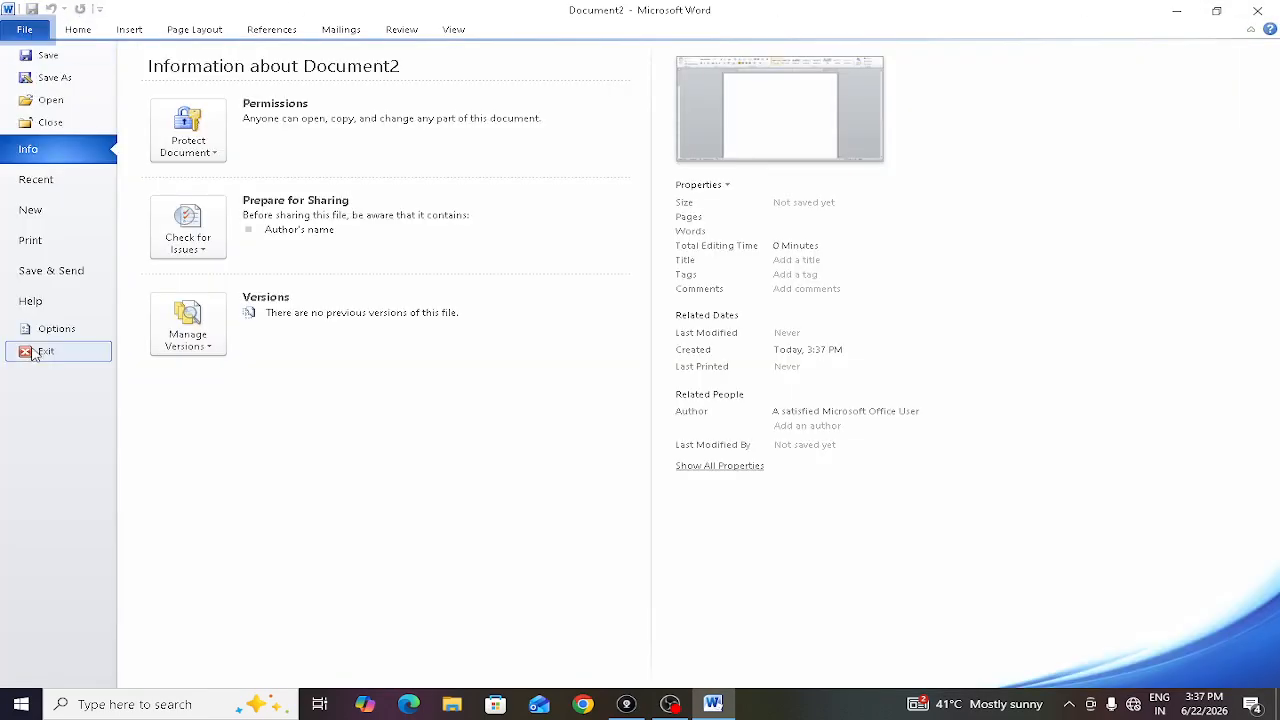
{"action": "left_click", "coordinate": [18, 350]}
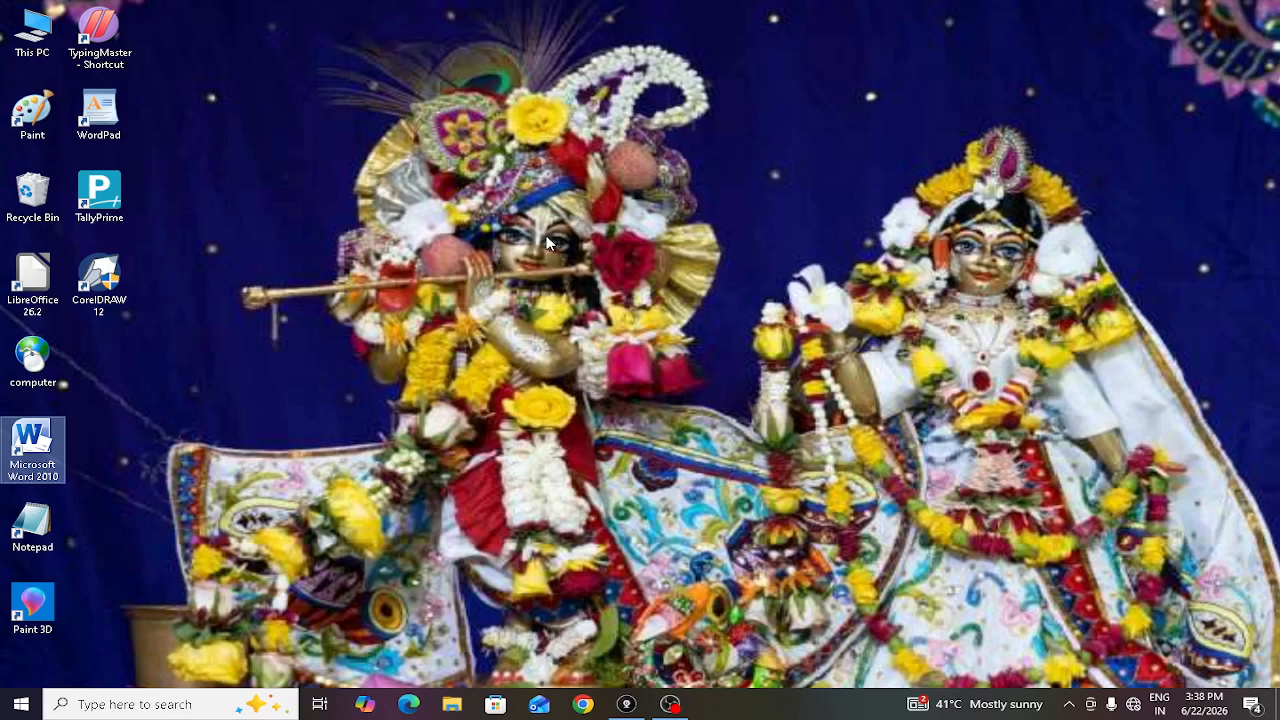
{"action": "left_click", "coordinate": [670, 704]}
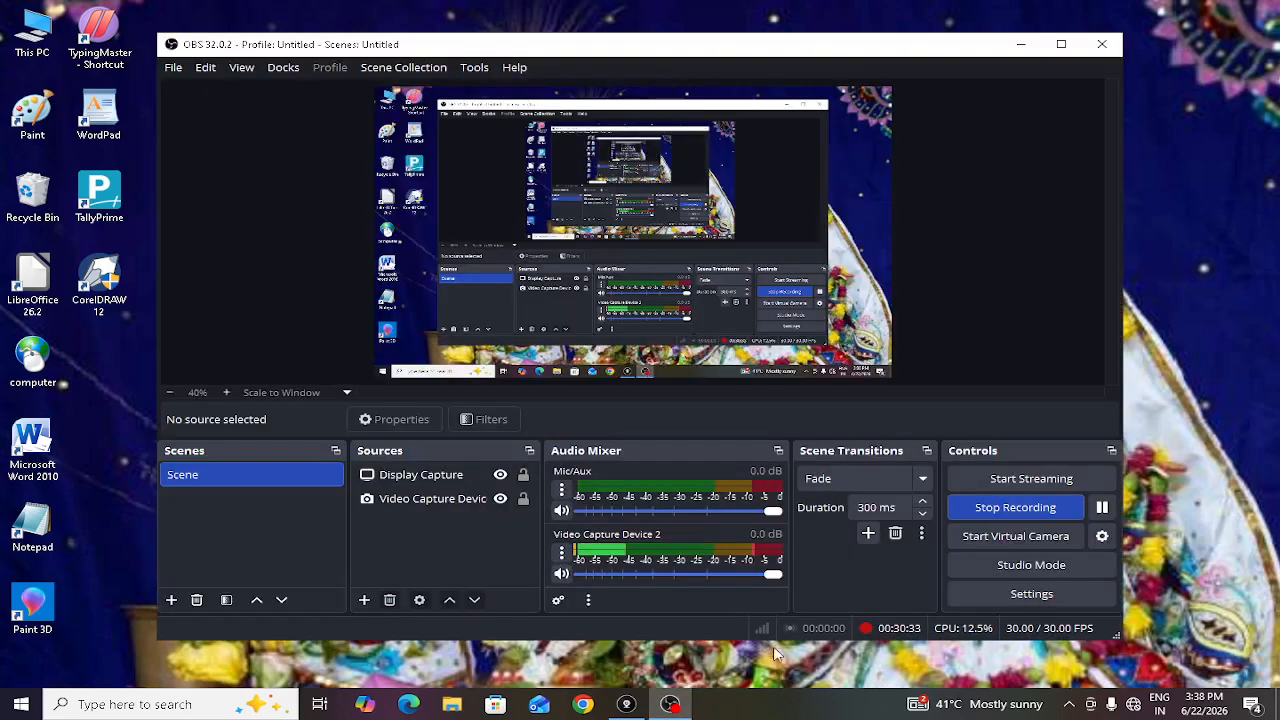